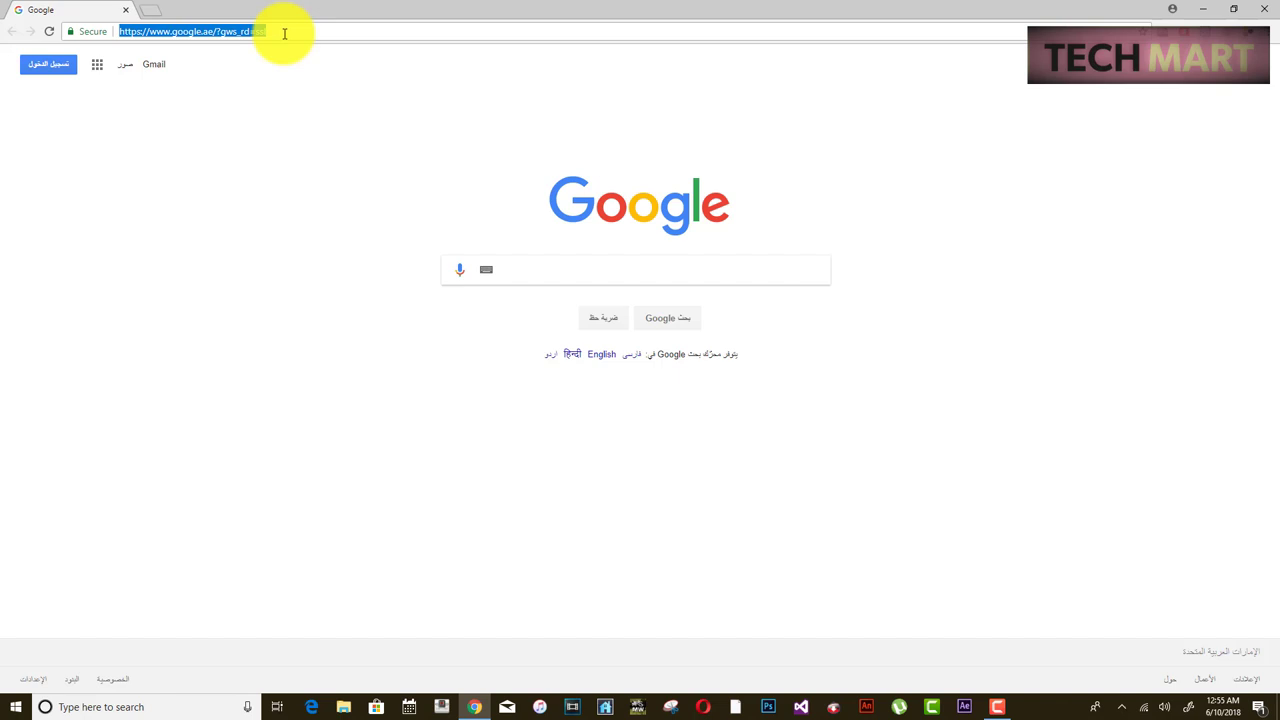
- Load caster.fm in Chrome and reach its free Shoutcast server registration page
type("caster.fm")
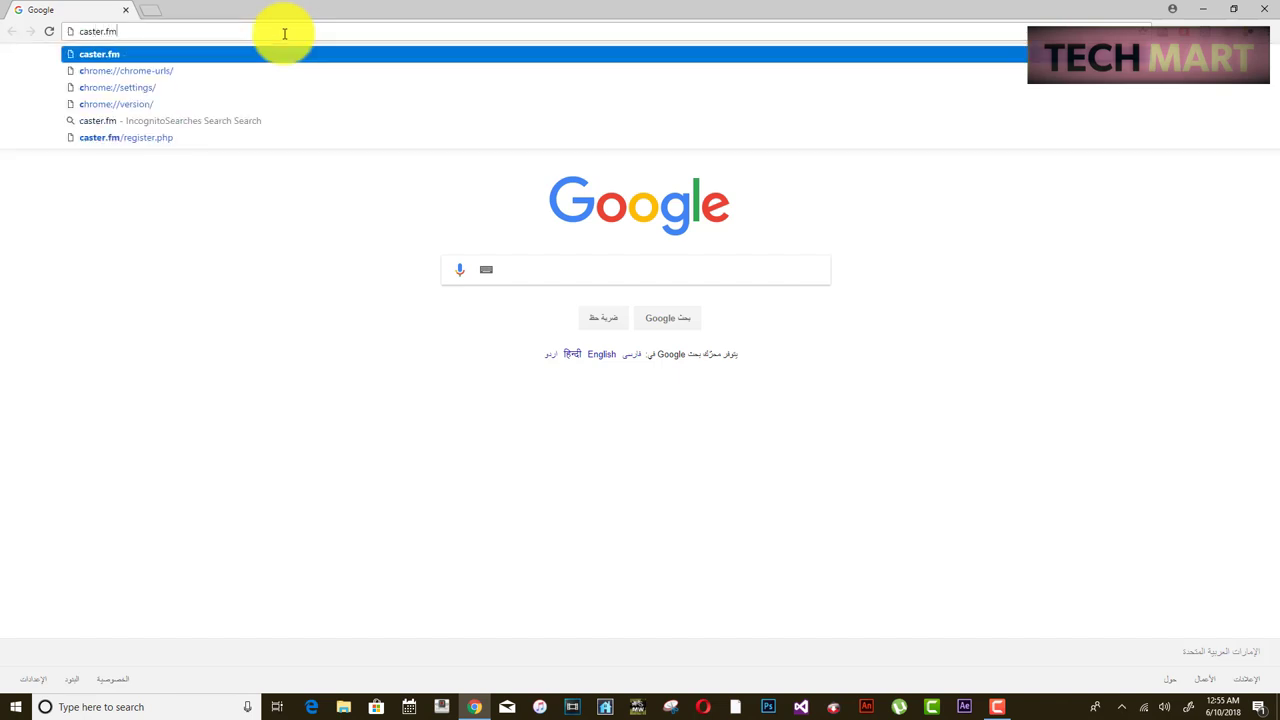
key("Return")
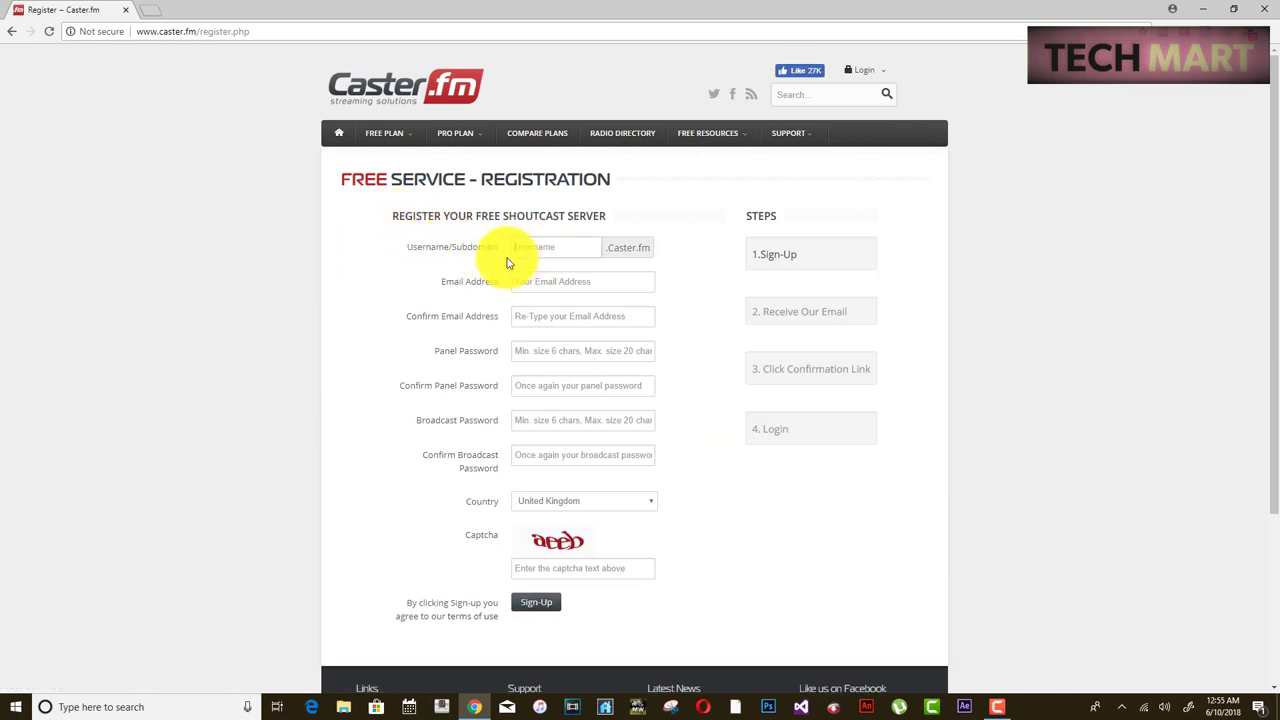
- Enter subdomain 'nepalradio' and the account e-mail in both Email and Confirm Email fields
left_click(523, 285)
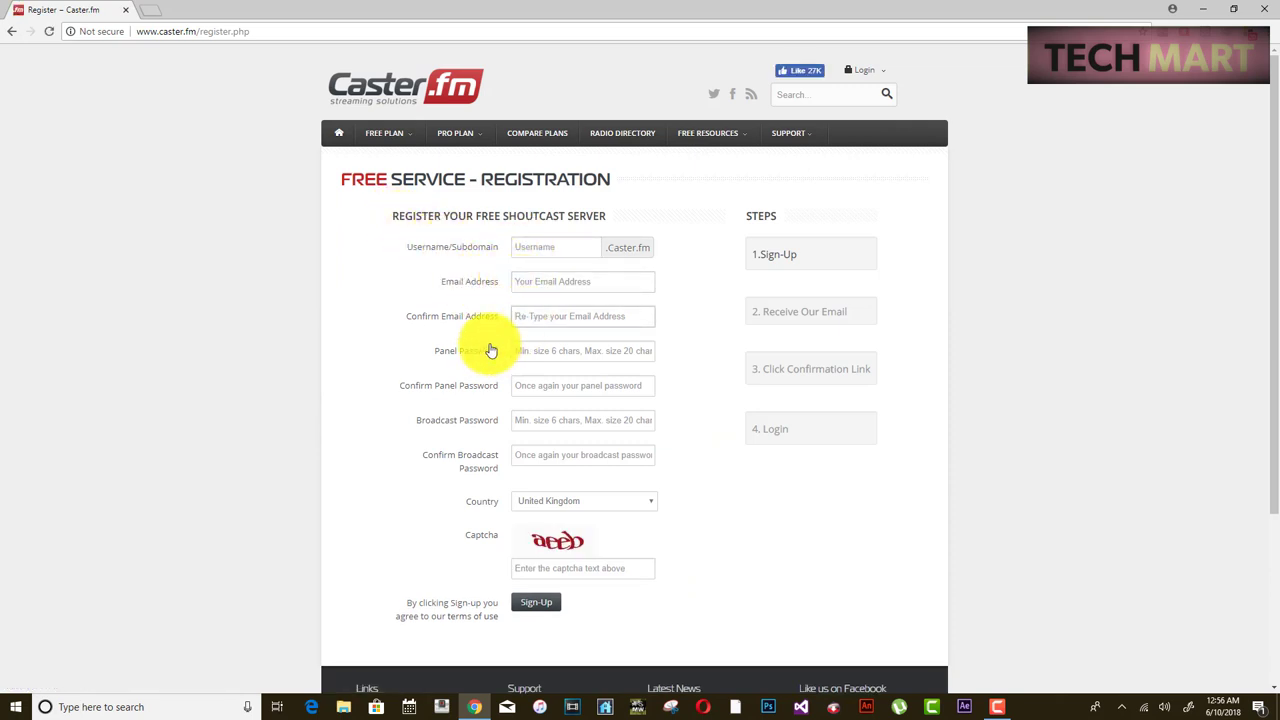
left_click(527, 387)
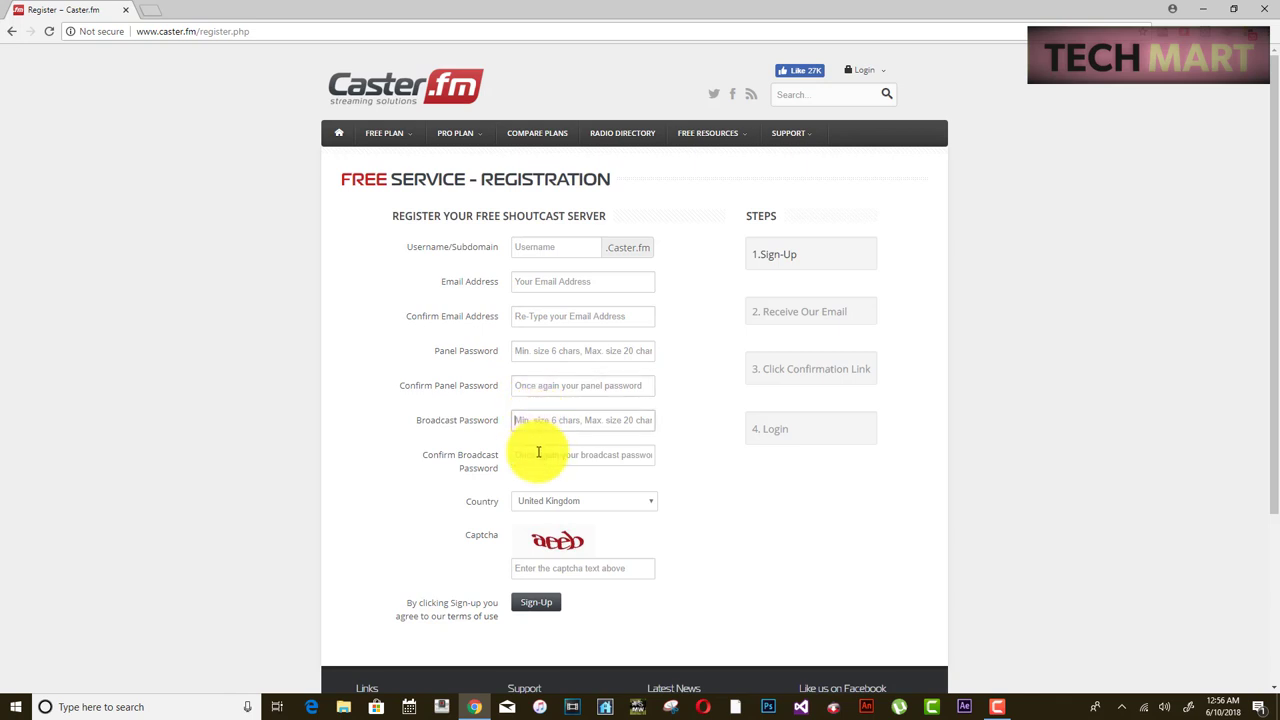
left_click(529, 249)
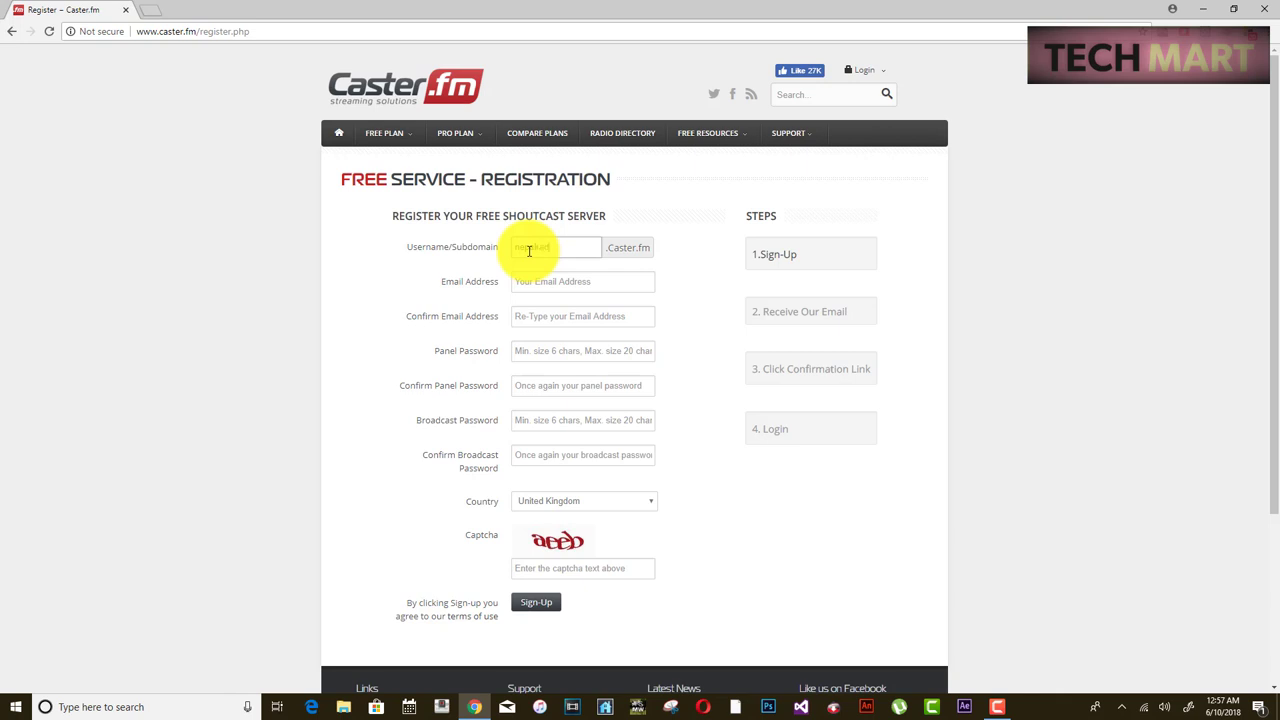
type("nepalradio")
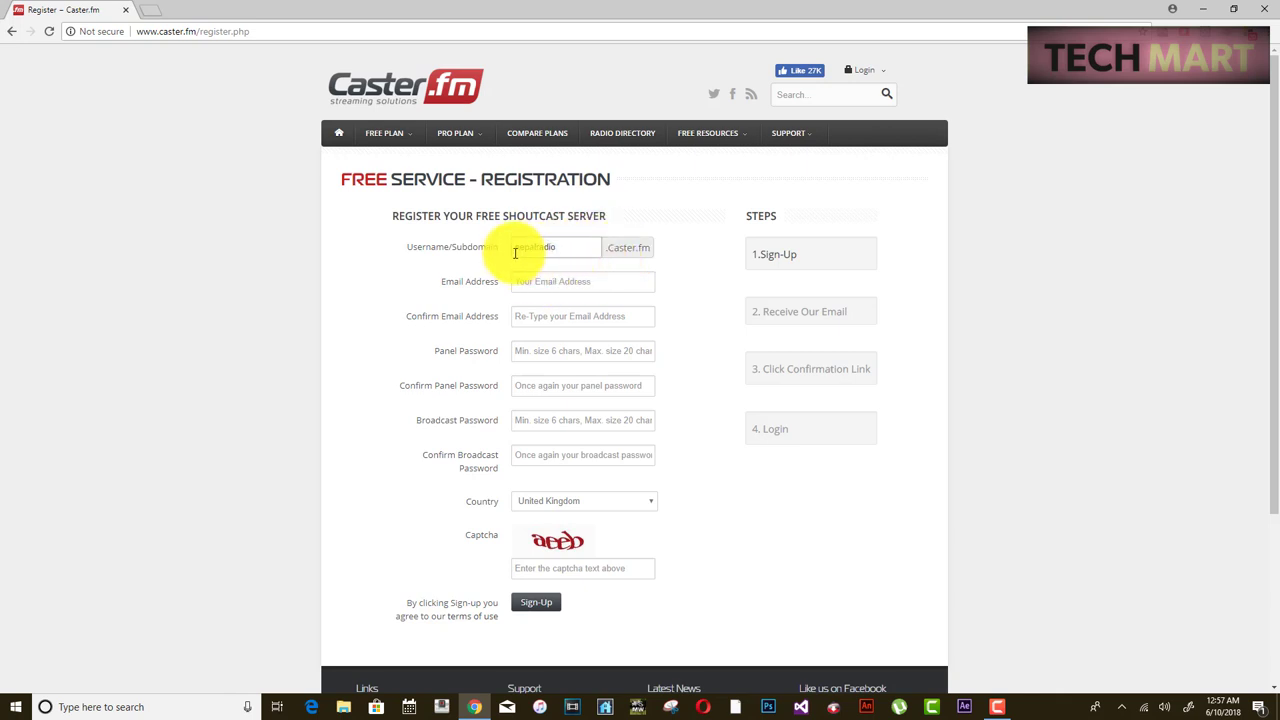
left_click_drag(510, 247, 605, 251)
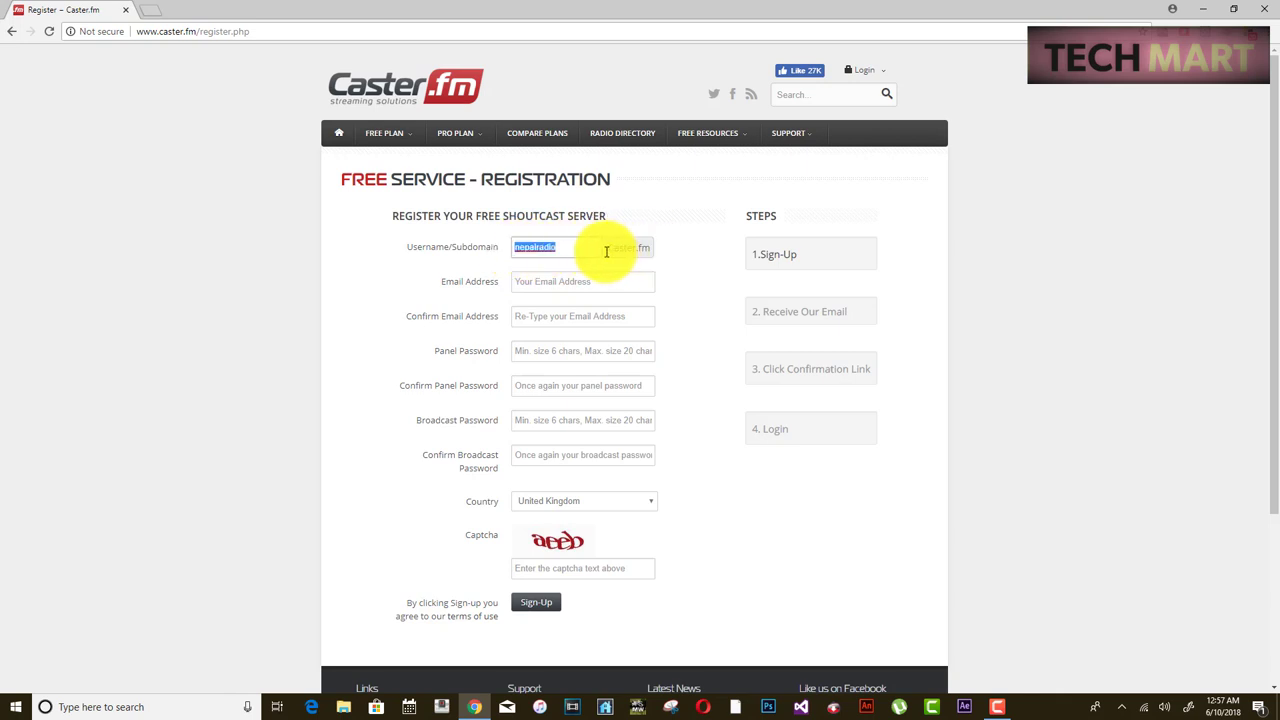
left_click(576, 280)
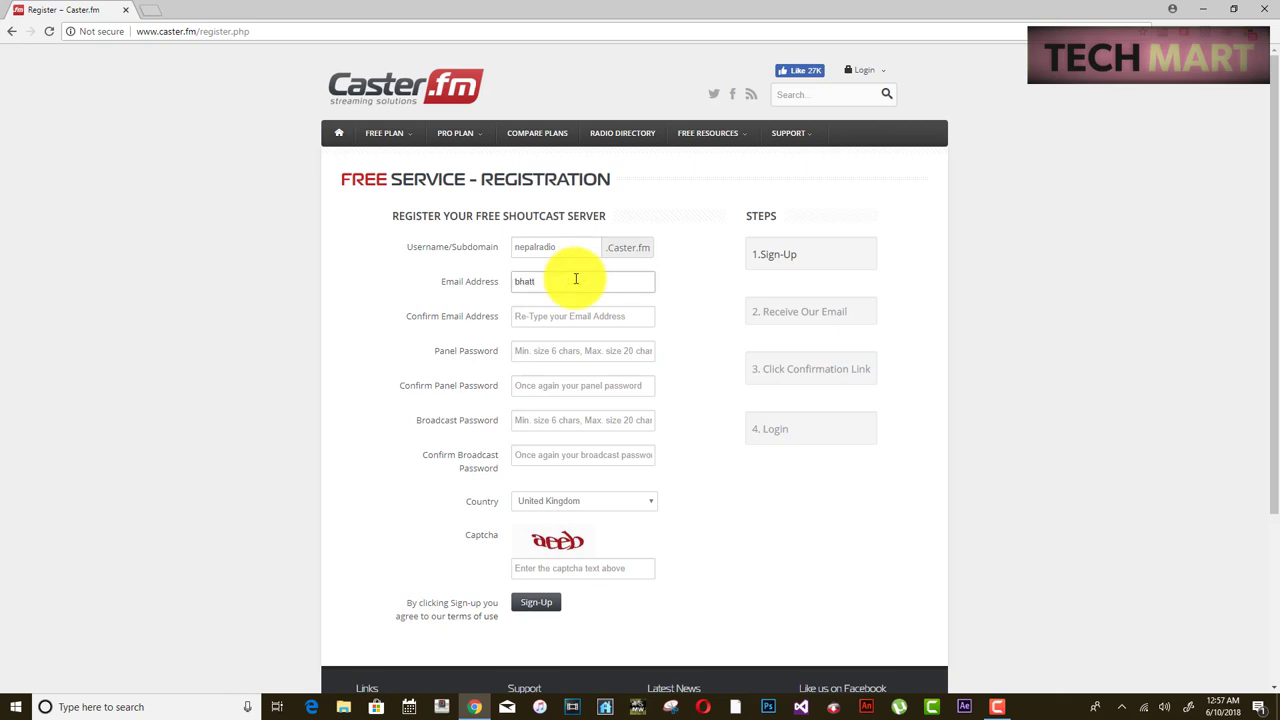
left_click_drag(625, 282, 464, 292)
key("ctrl+c")
left_click(528, 314)
key("ctrl+v")
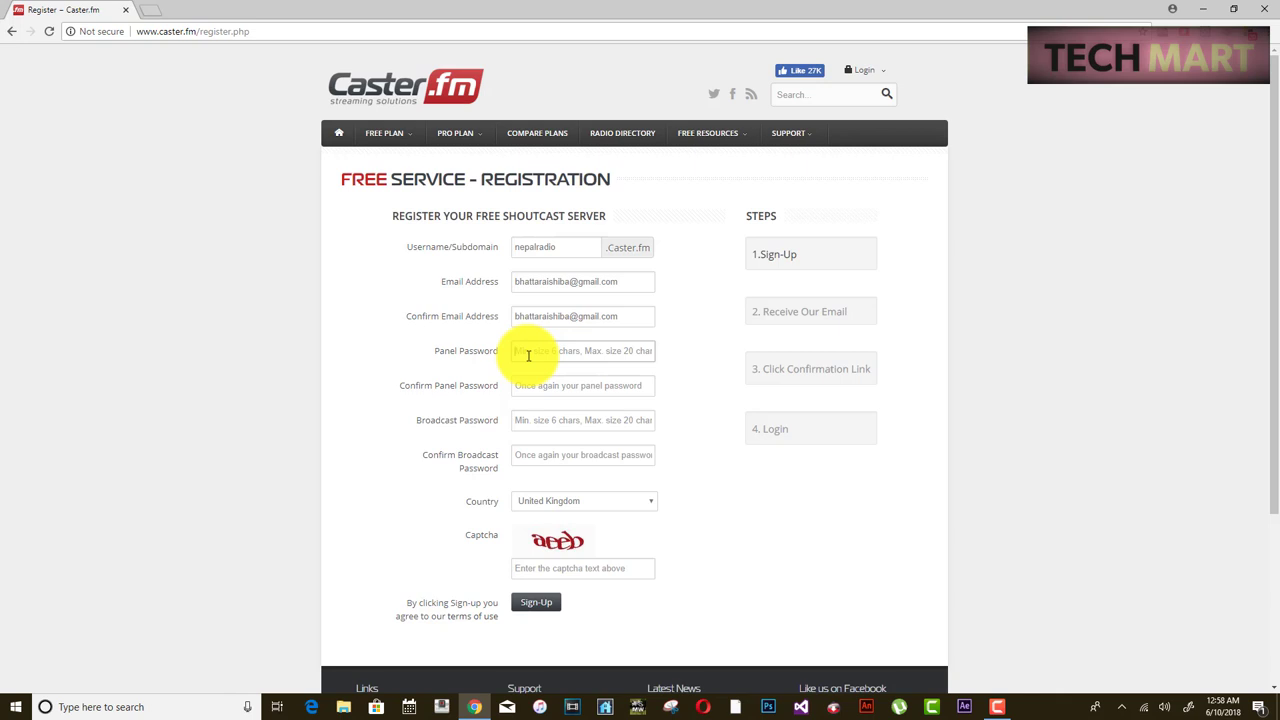
- Fill in and confirm the panel password and the broadcast password
double_click(551, 247)
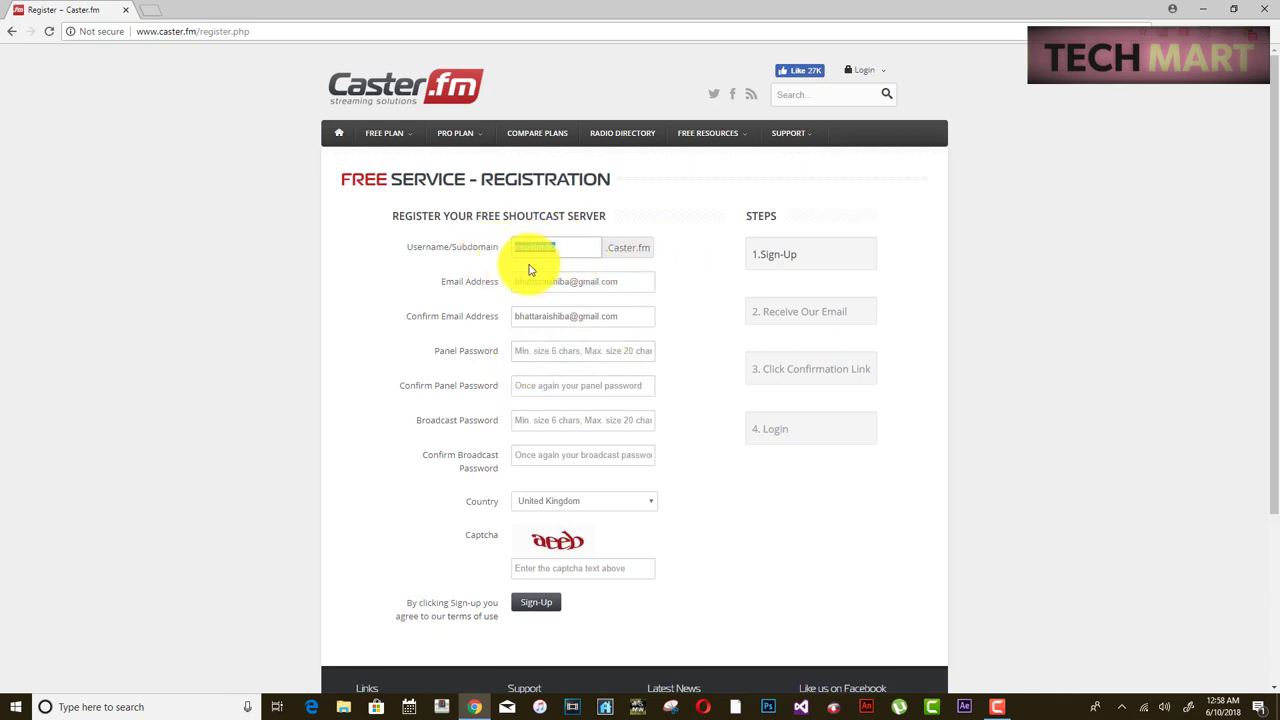
left_click(525, 355)
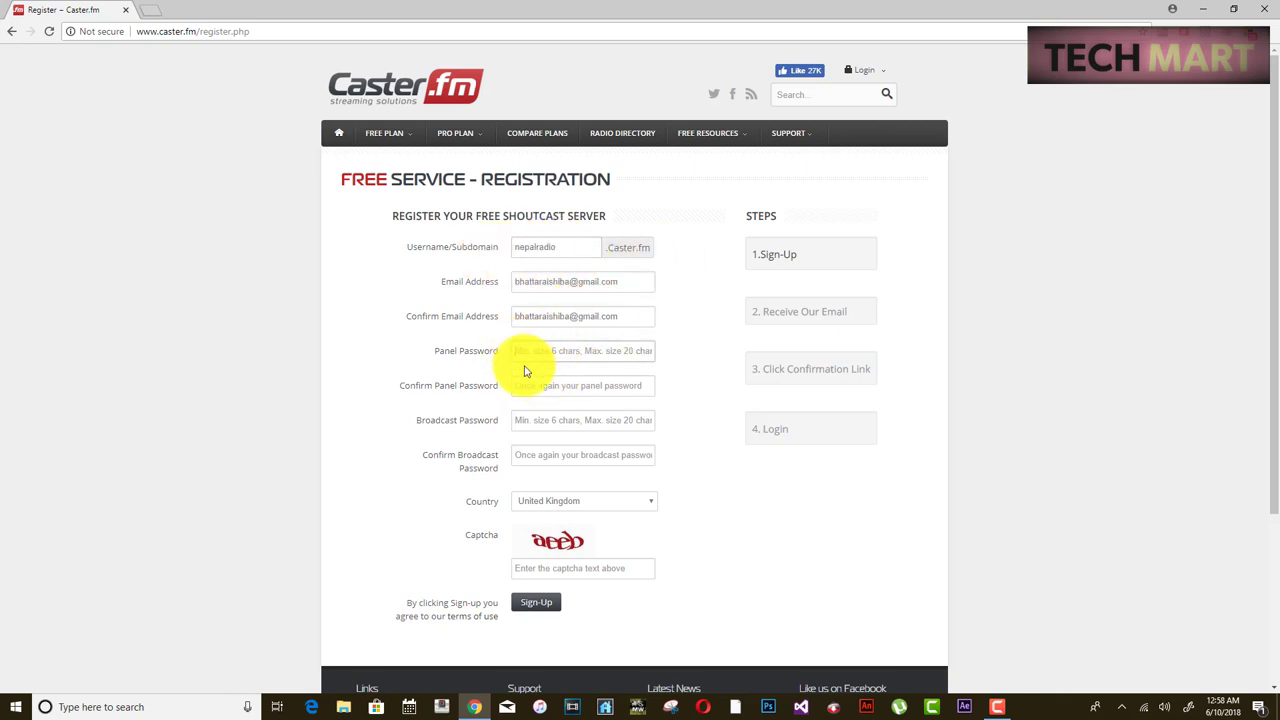
key("ctrl+v")
key("Tab")
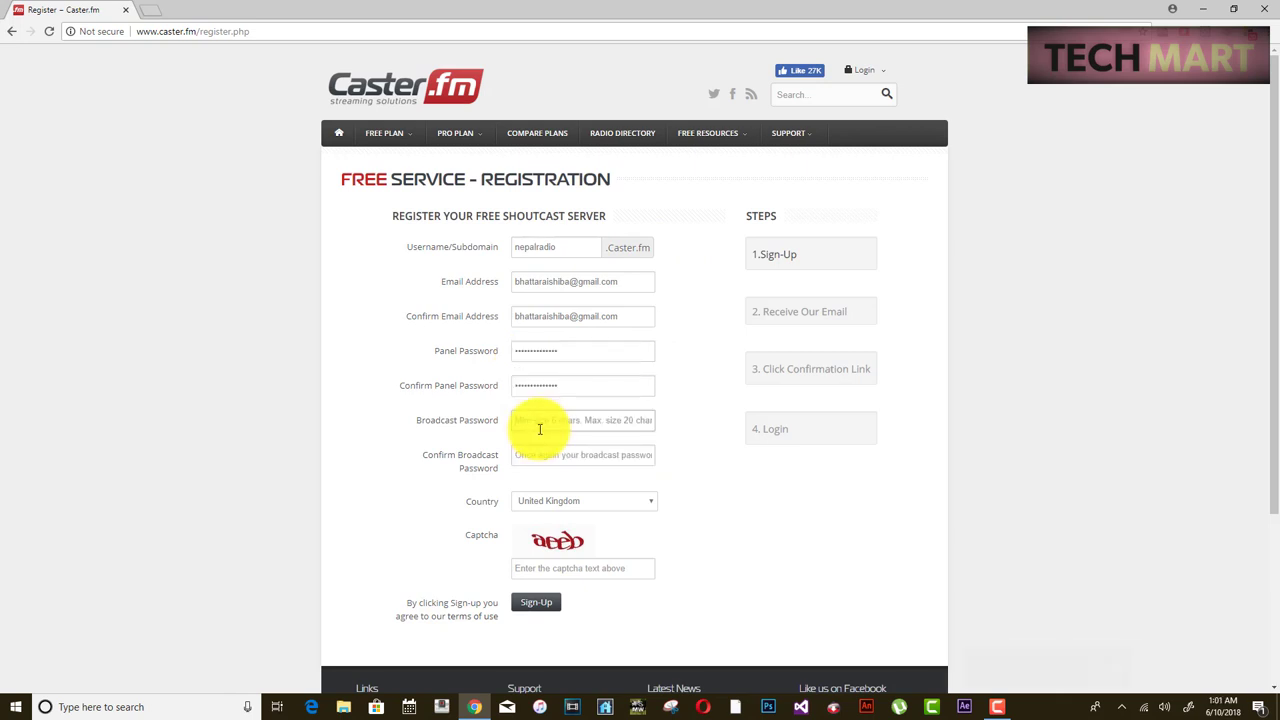
left_click(540, 421)
left_click_drag(430, 351, 464, 353)
type("****")
key("Tab")
type("*****")
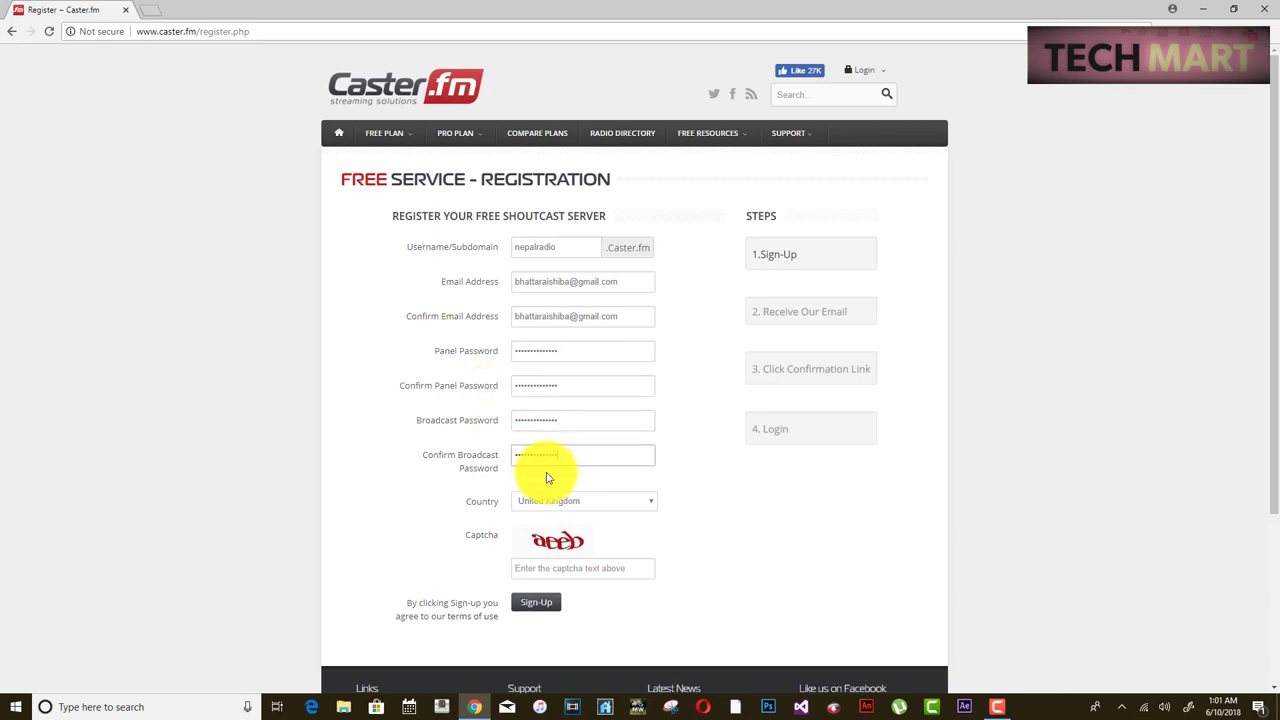
- Set the country to United Arab Emirates, enter captcha 'aeeb' and submit the form
left_click(566, 501)
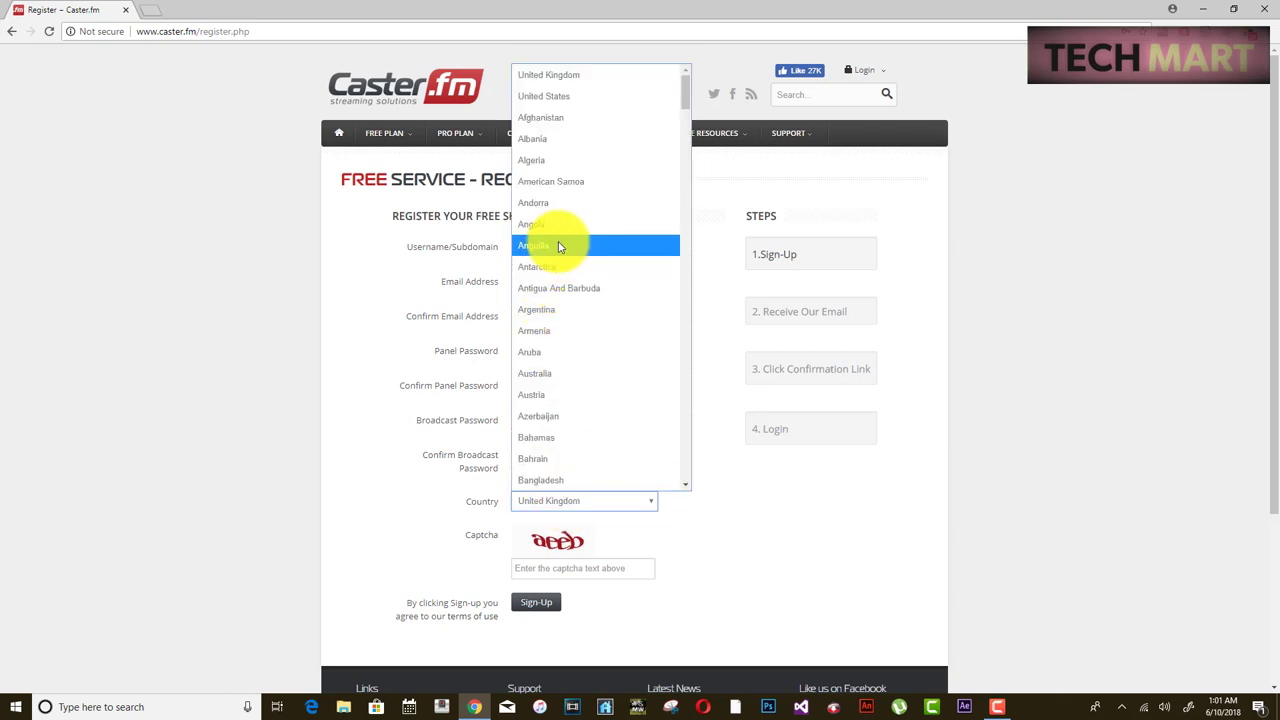
scroll(556, 330, "down", 7)
scroll(556, 350, "down", 5)
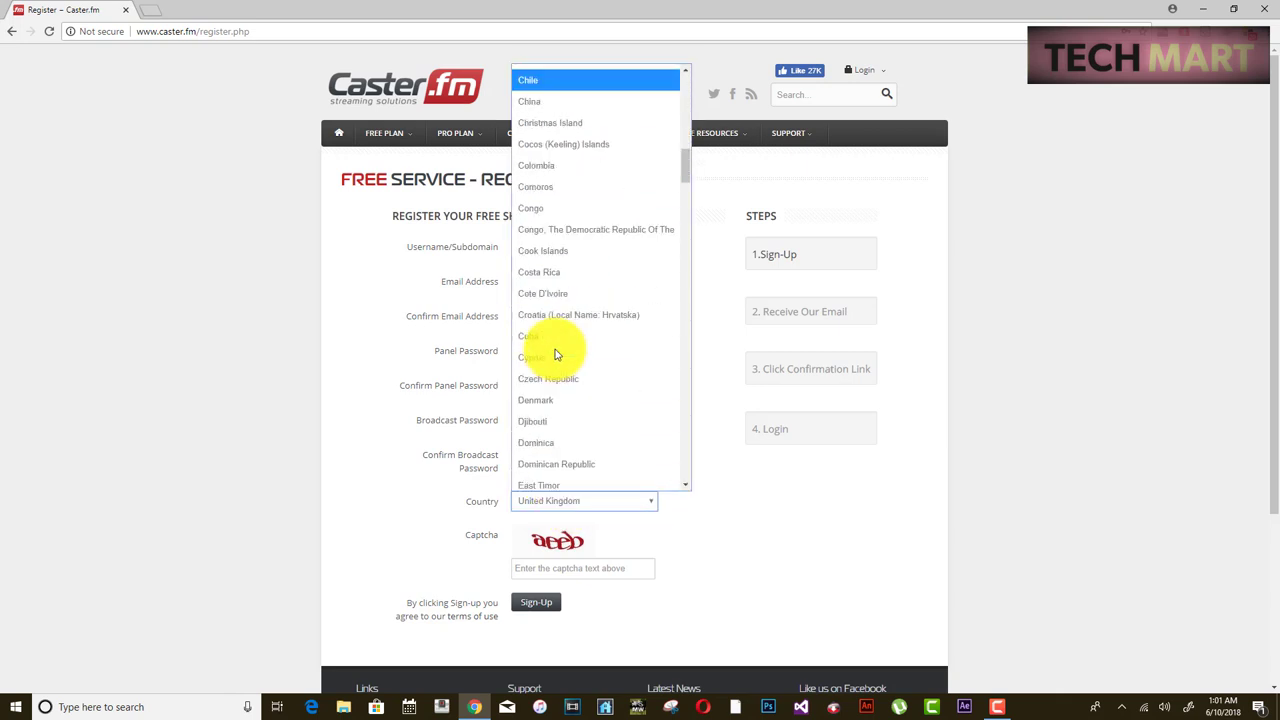
key("u")
scroll(556, 480, "down", 1)
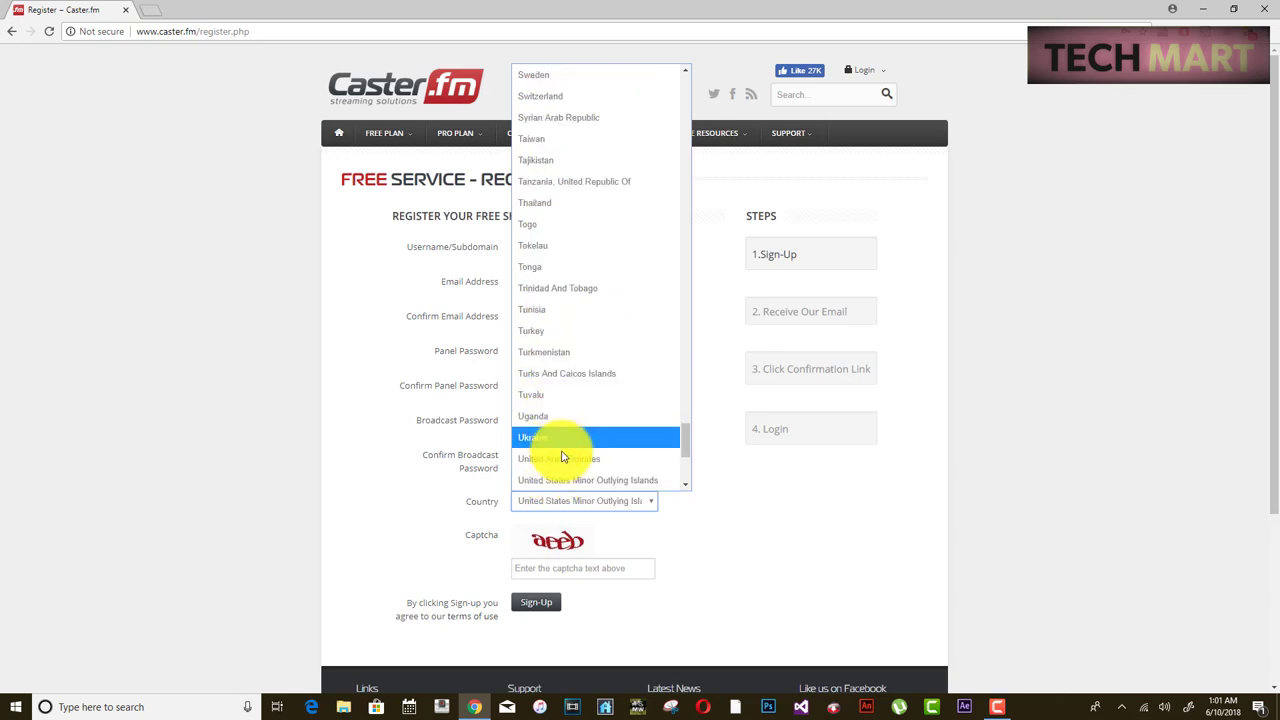
left_click(559, 458)
scroll(547, 494, "down", 1)
left_click(547, 500)
type("aeeb")
key("Return")
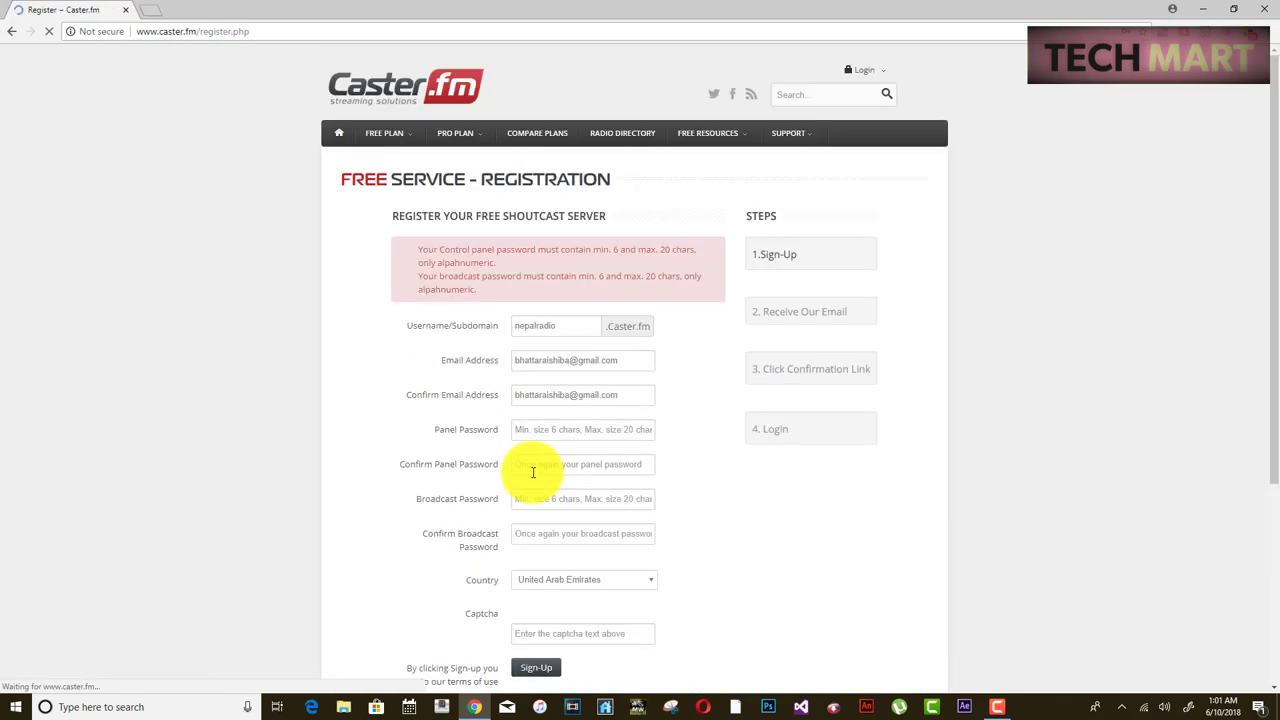
- Re-enter alphanumeric panel and broadcast passwords, enter captcha 'ocoz' and sign up again
scroll(585, 410, "down", 2)
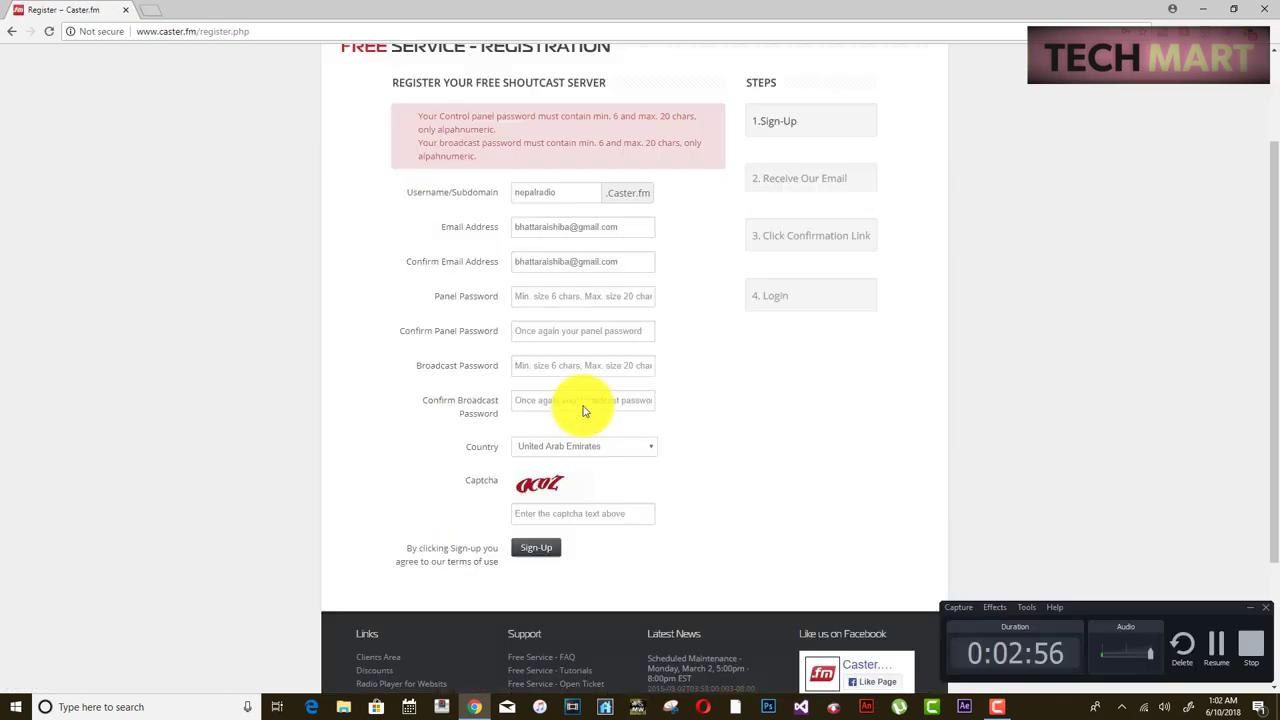
left_click(565, 293)
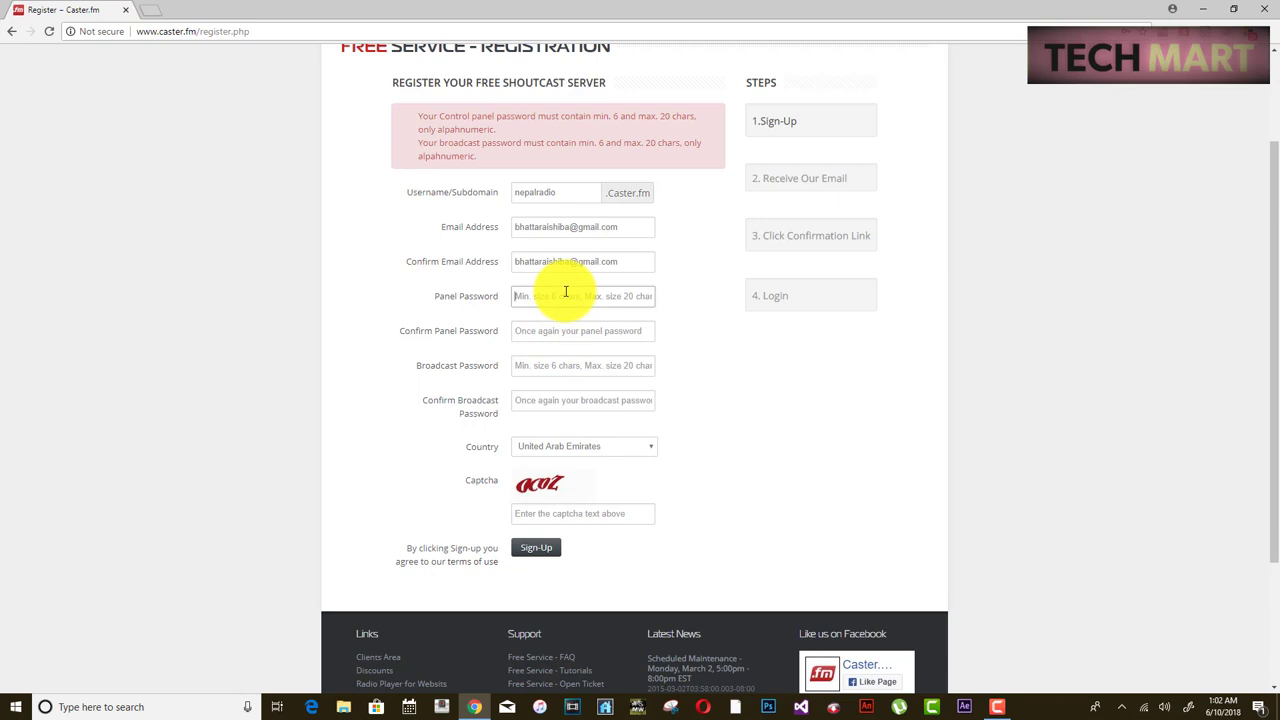
key("Tab")
type("••••••")
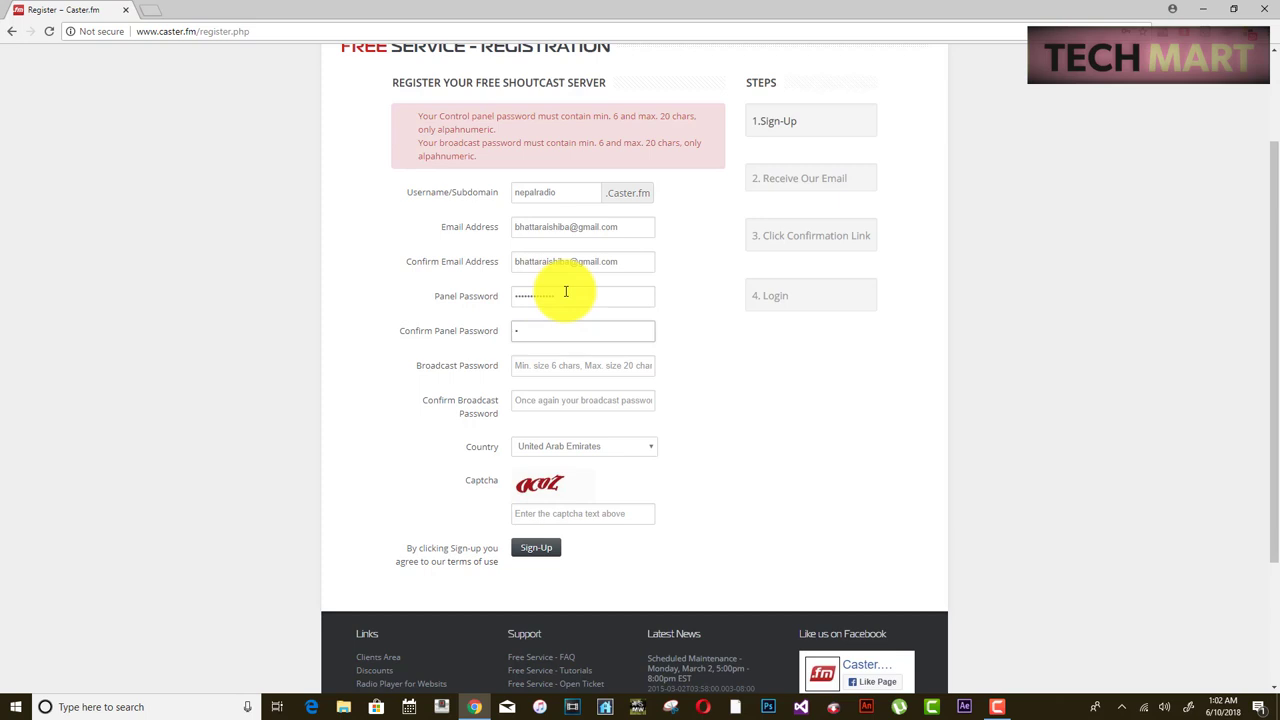
type("•••")
key("Tab")
type("•••••••••••••")
key("Tab")
type("•••••")
left_click(528, 514)
type("ocoz")
left_click(548, 548)
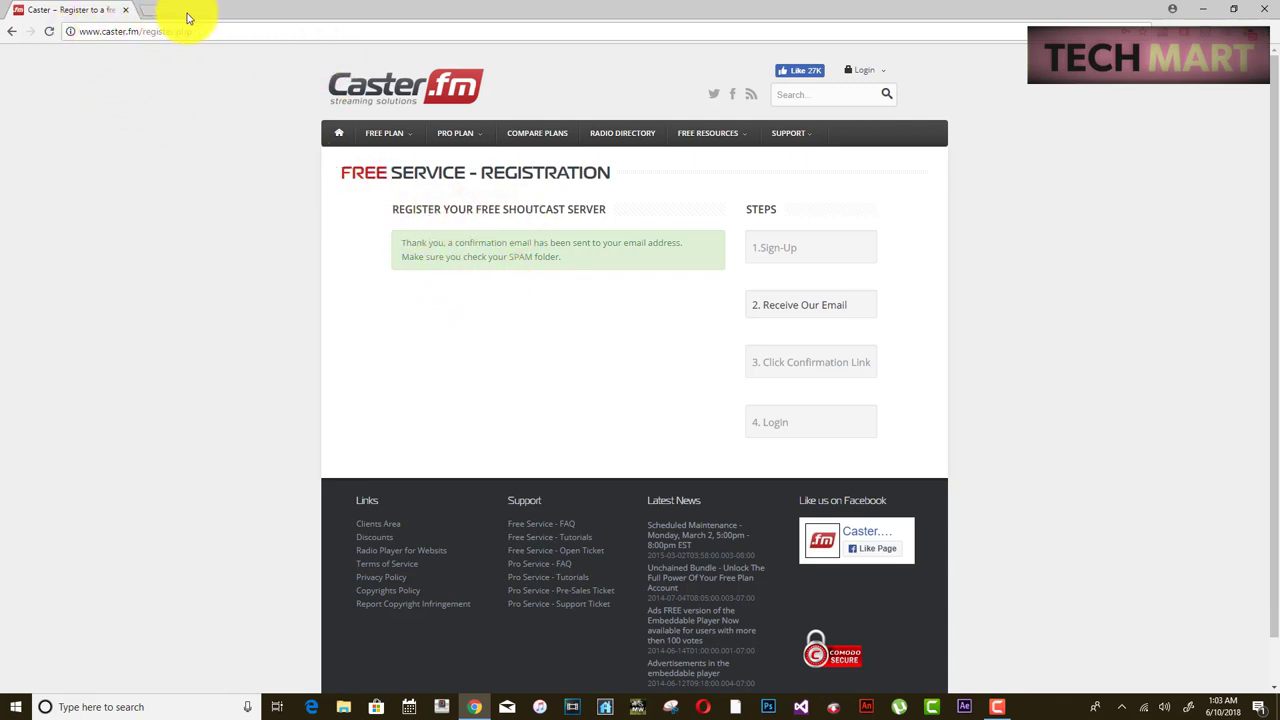
- Sign in to Gmail in a new tab with the account e-mail, password and phone verification
left_click(150, 10)
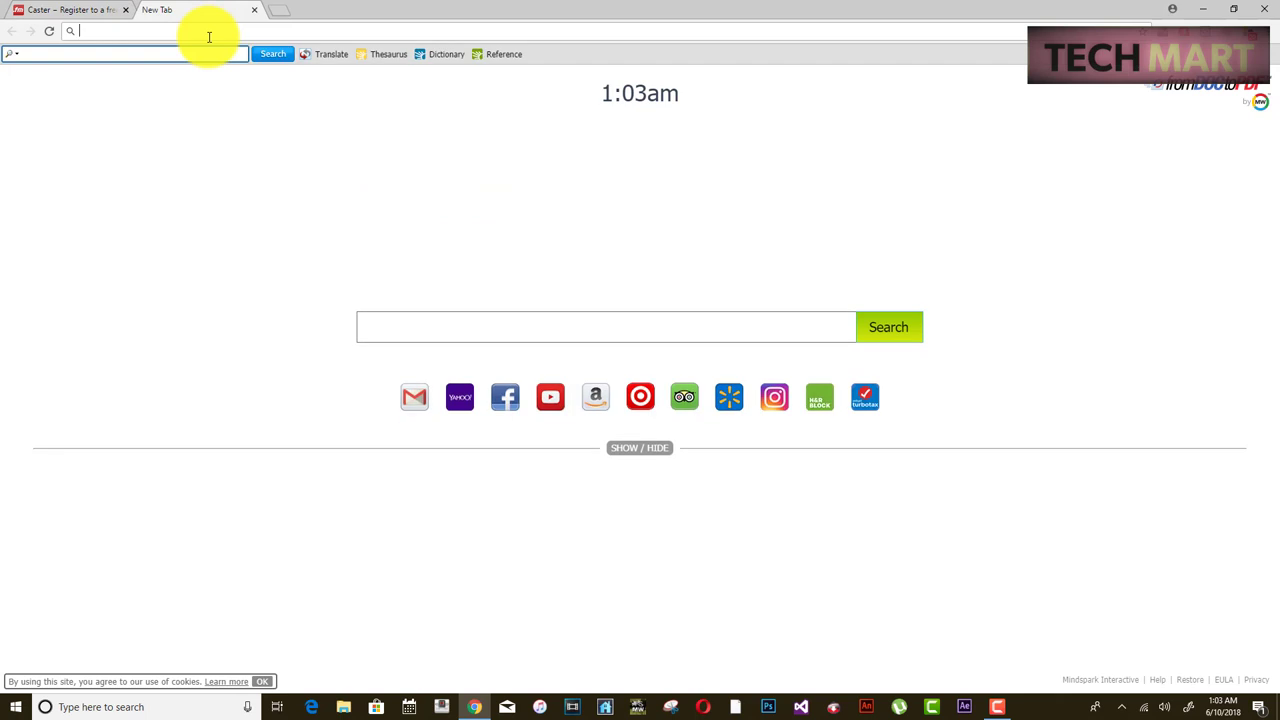
type("mail.go")
key("Return")
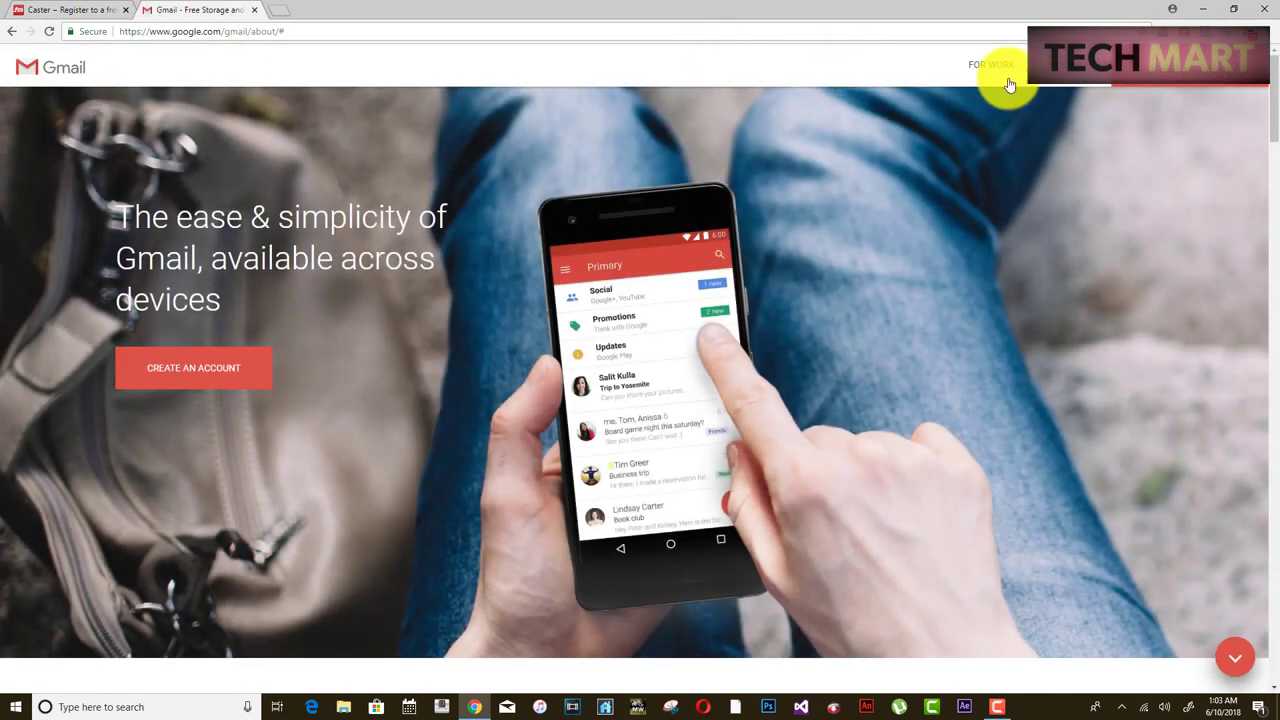
left_click(1010, 82)
left_click(609, 354)
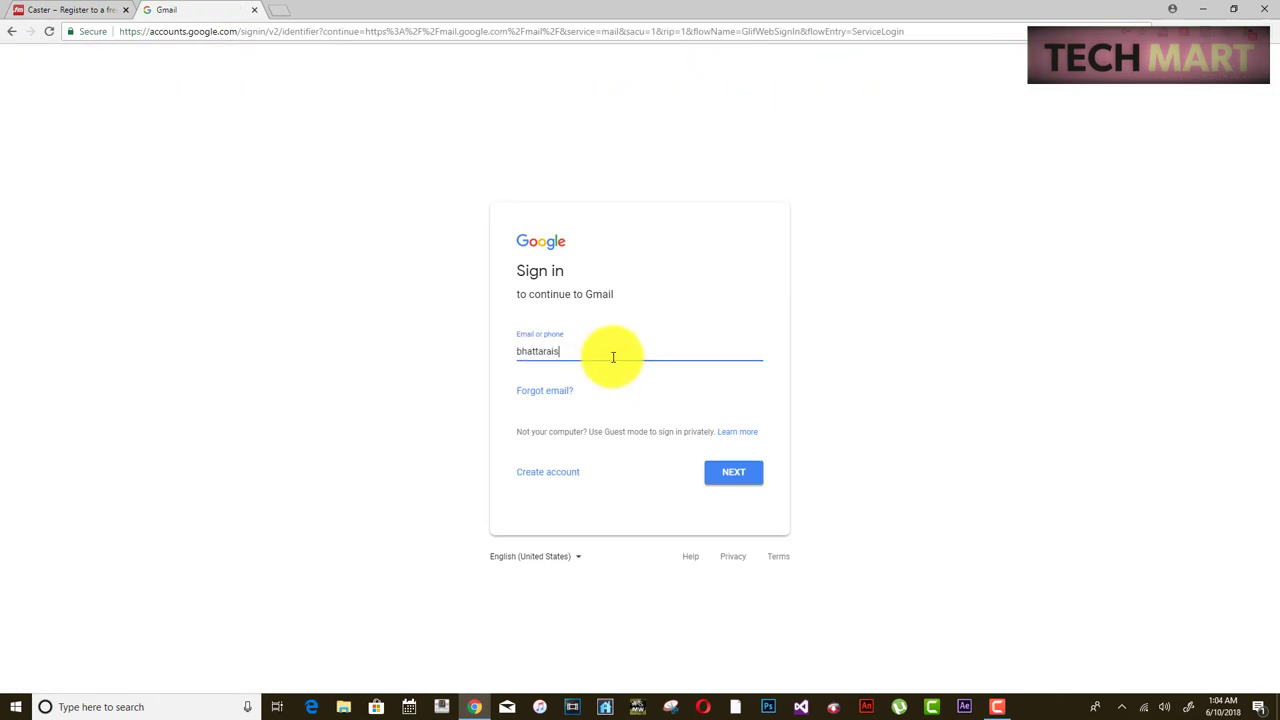
key("Return")
type("a")
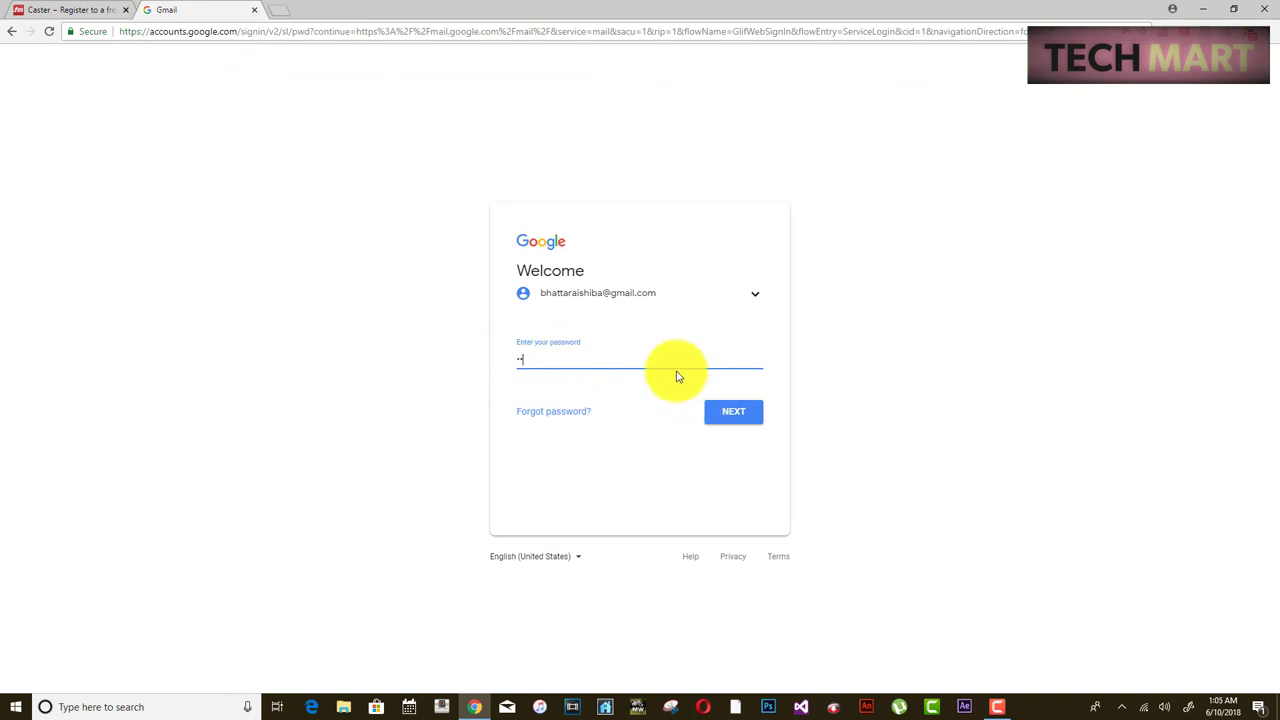
key("Return")
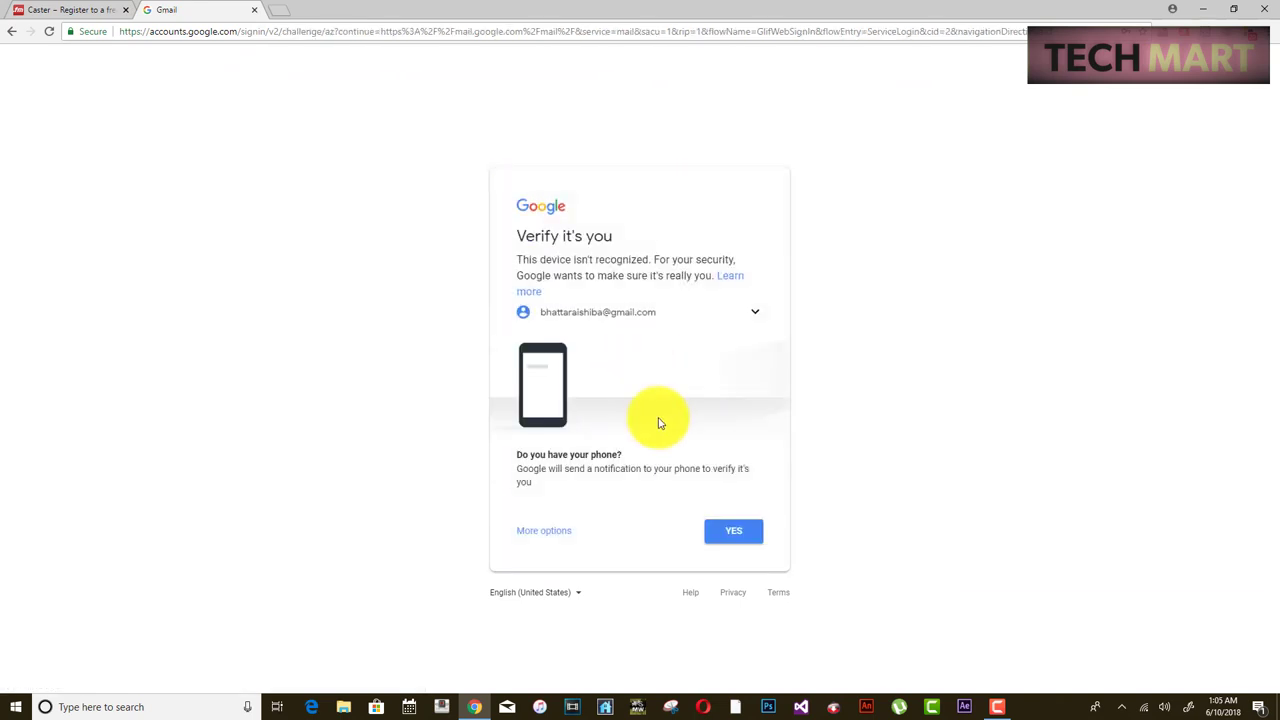
left_click(737, 549)
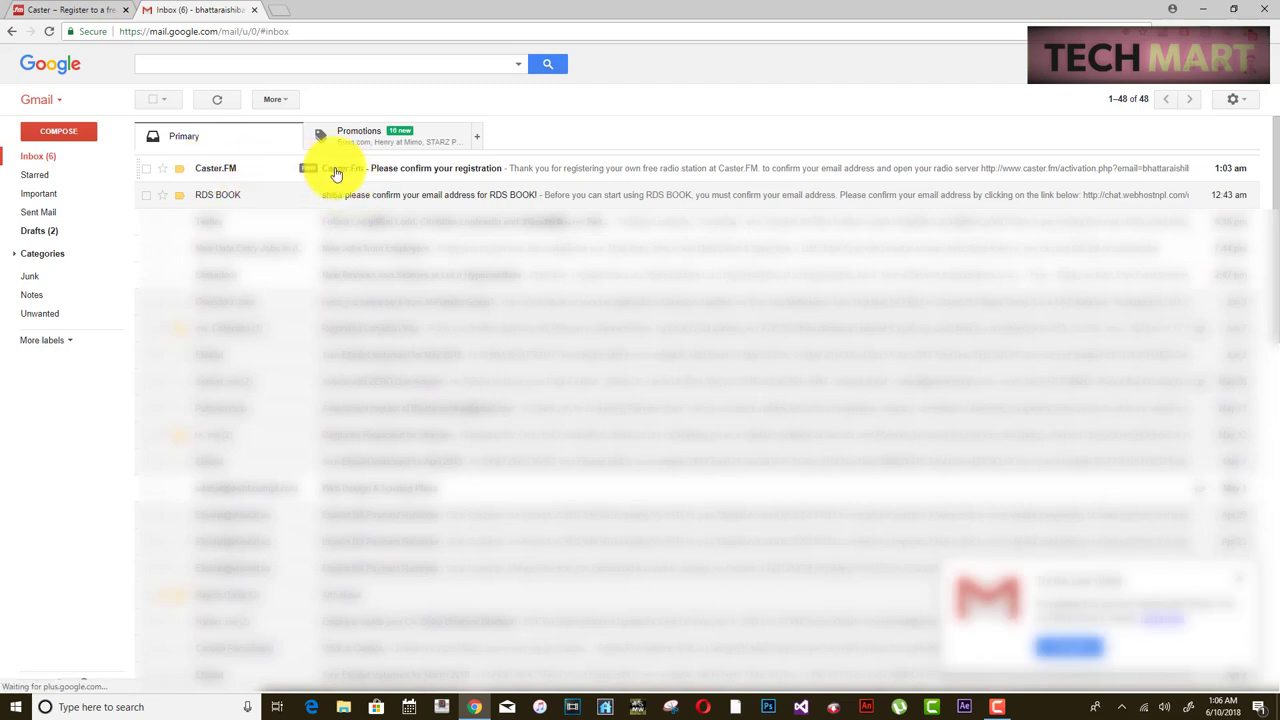
- Open the Caster.FM confirmation e-mail and follow its account activation link
left_click(300, 172)
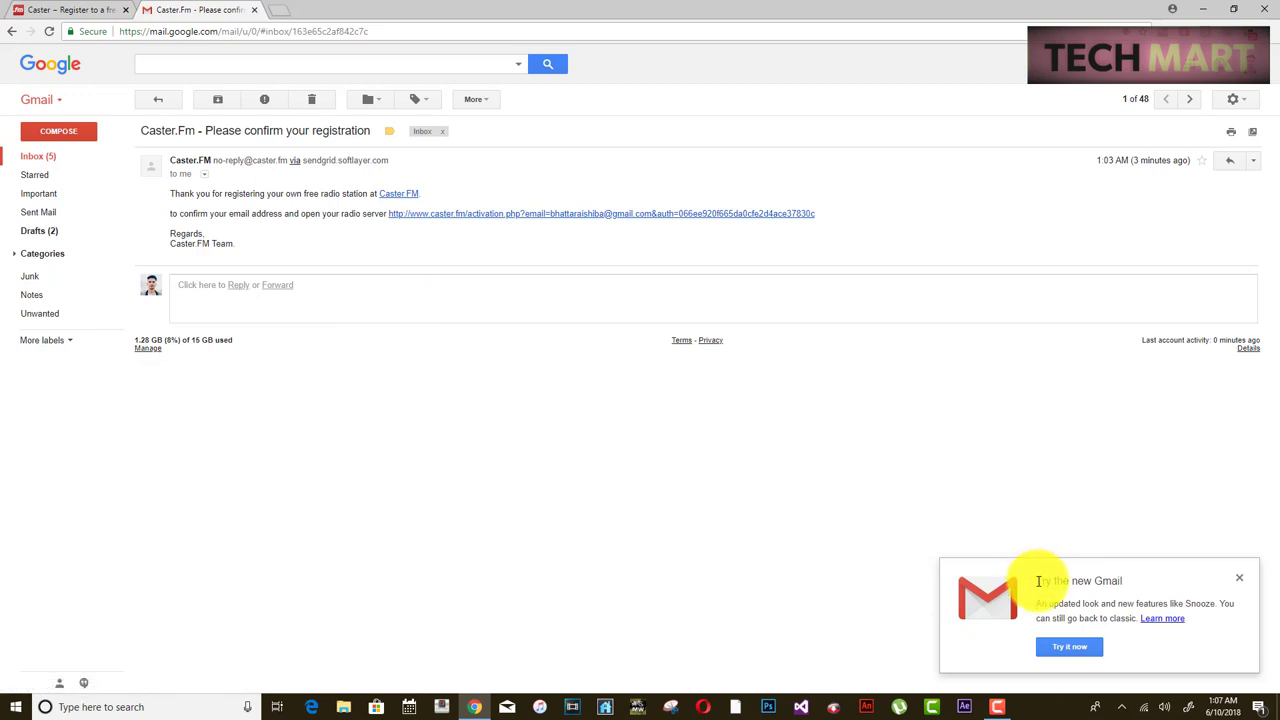
left_click_drag(1041, 581, 1234, 580)
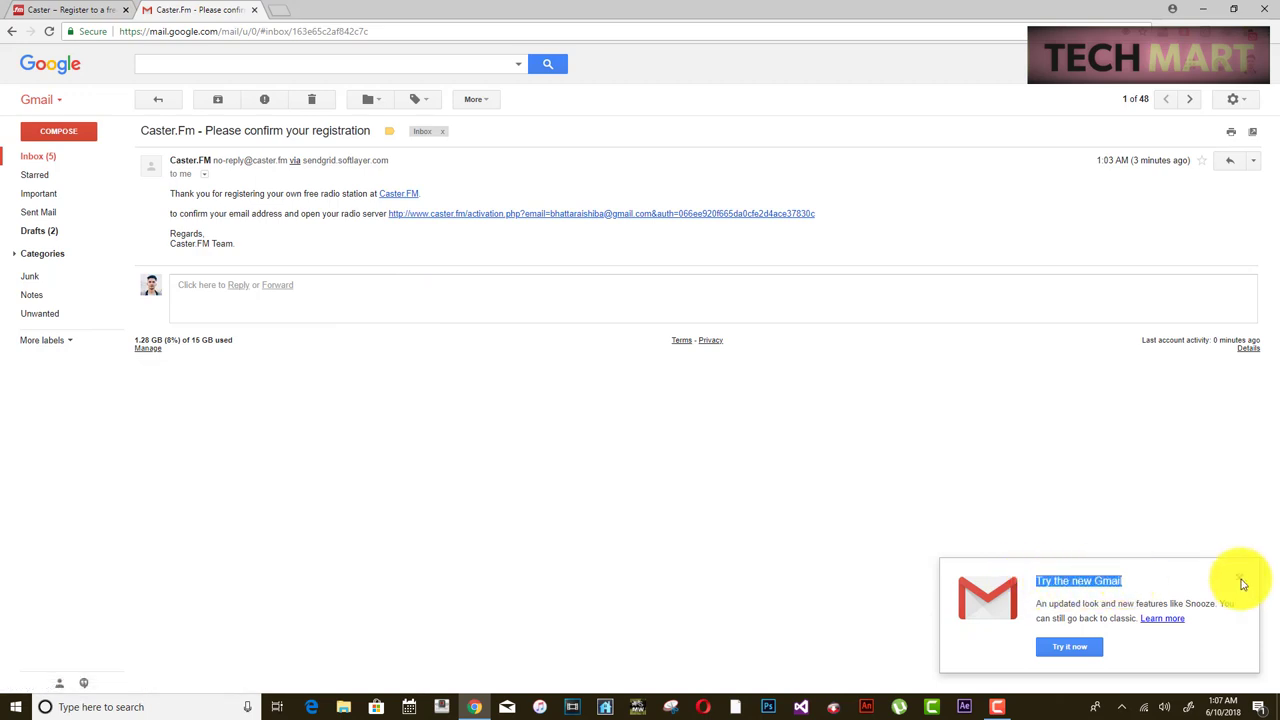
left_click(1239, 578)
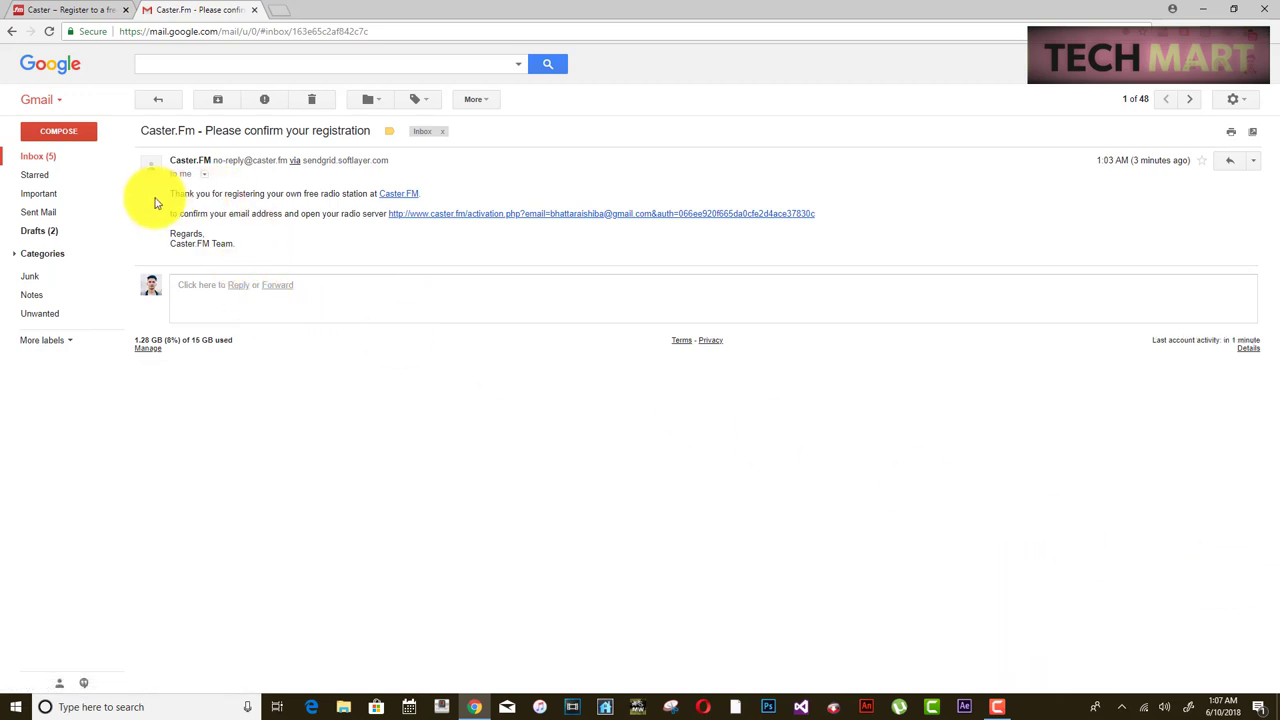
left_click(457, 217)
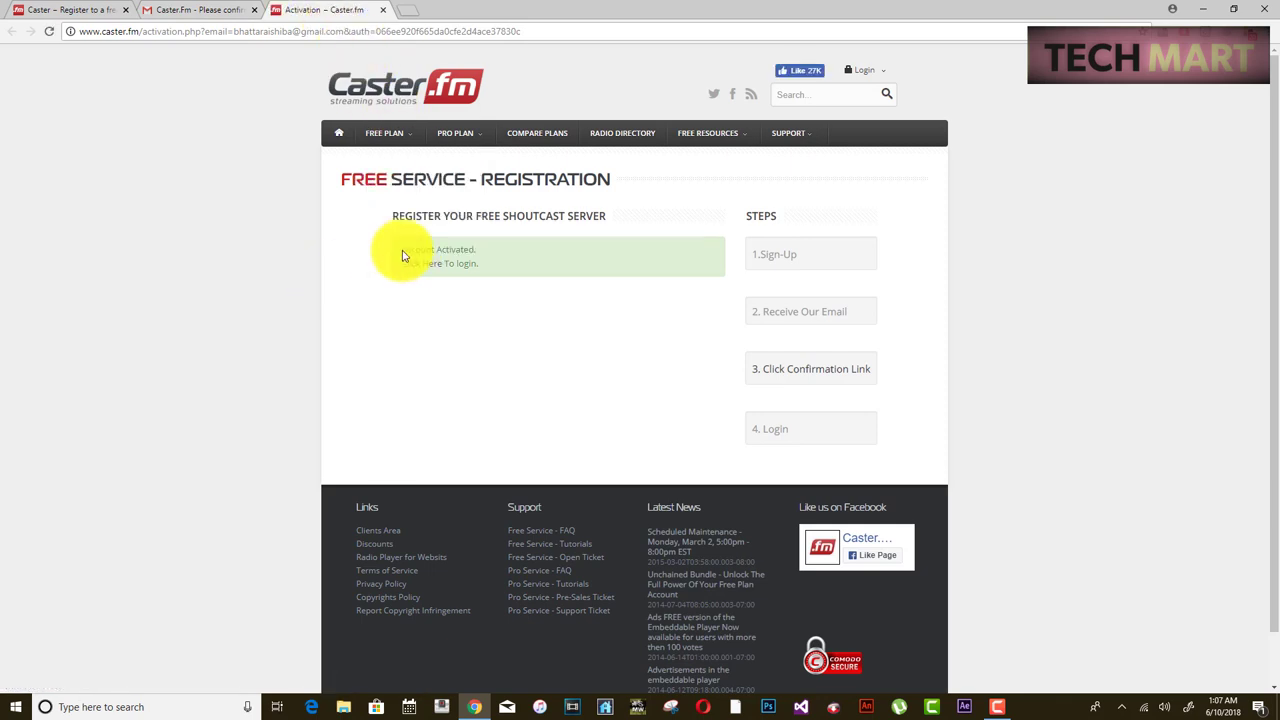
- Go from the activation confirmation to the control panel login page with the saved username
left_click_drag(406, 250, 437, 271)
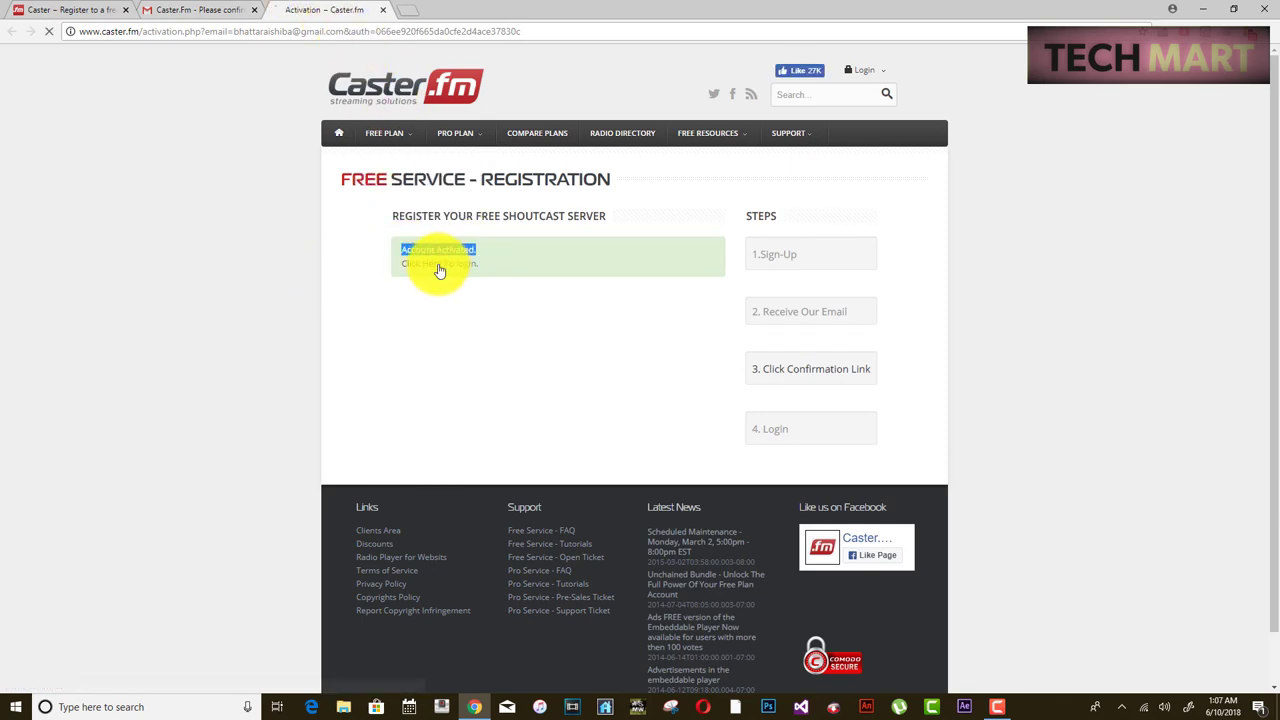
key("alt+Left")
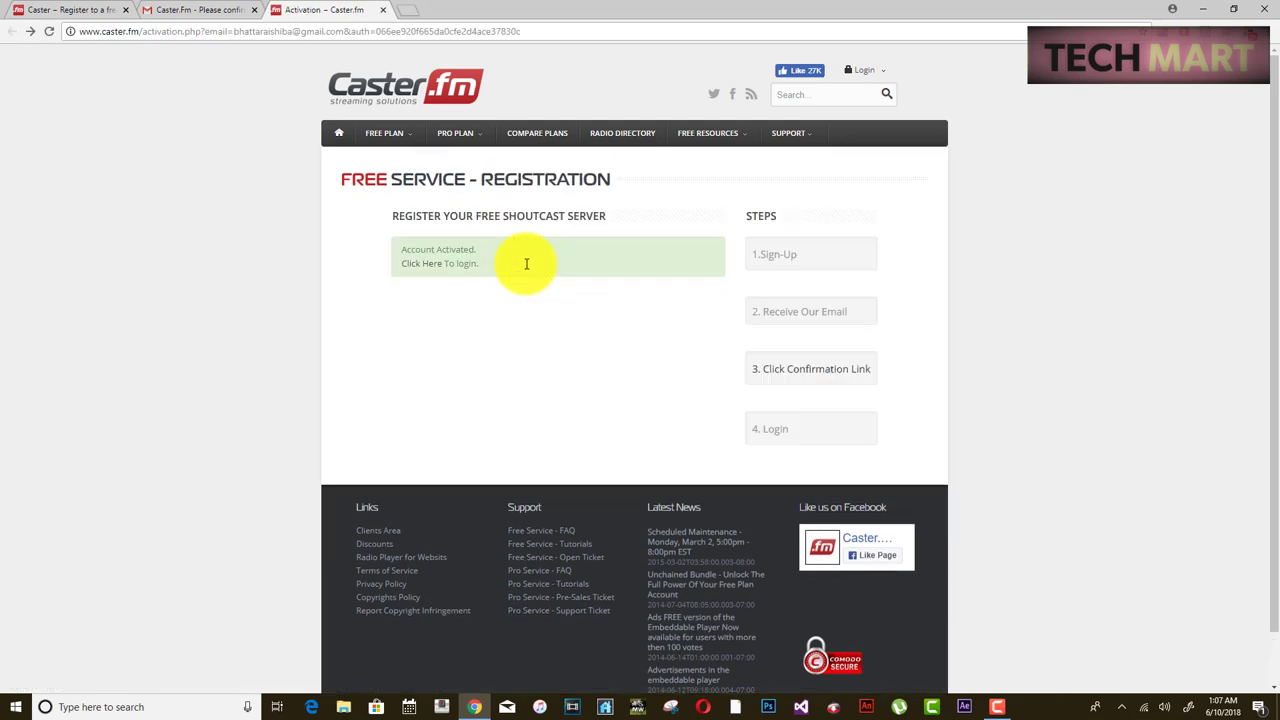
left_click(414, 265)
left_click(535, 245)
key("Down")
key("Return")
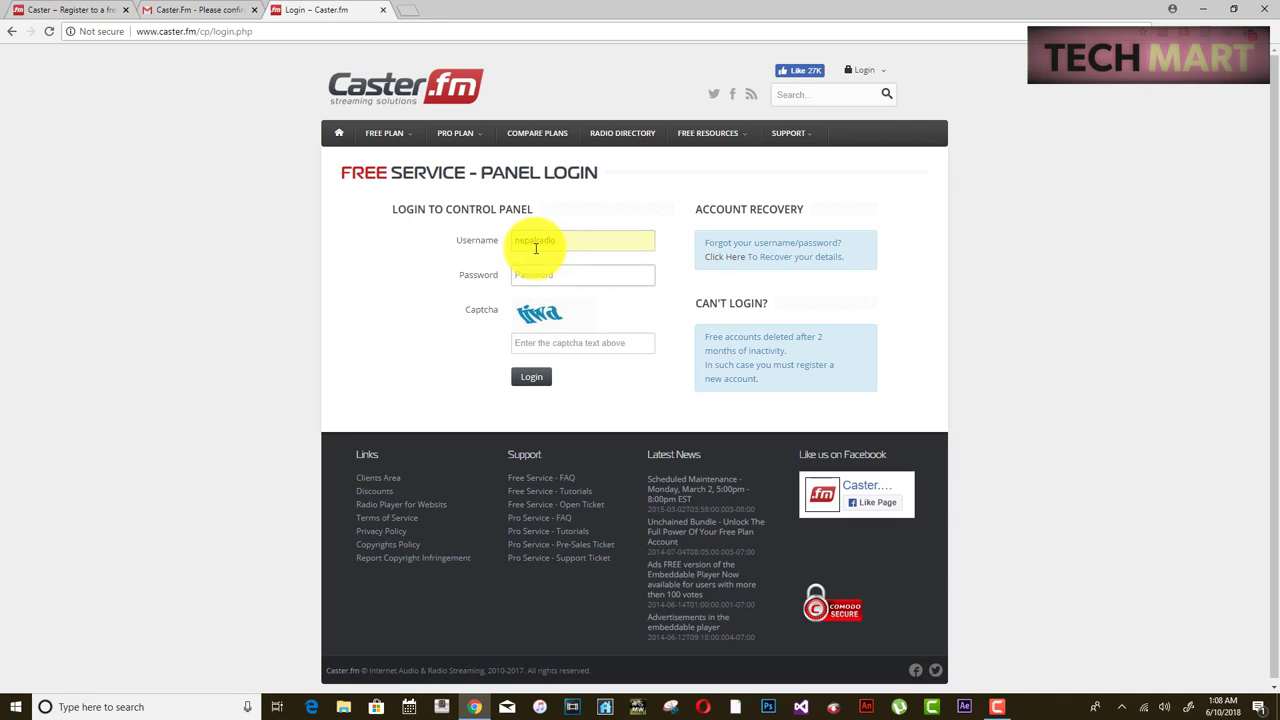
key("Return")
- Log in to the control panel with the nepalradio username, password and captcha 'eoee'
left_click(554, 279)
left_click(551, 299)
left_click(551, 315)
left_click(539, 382)
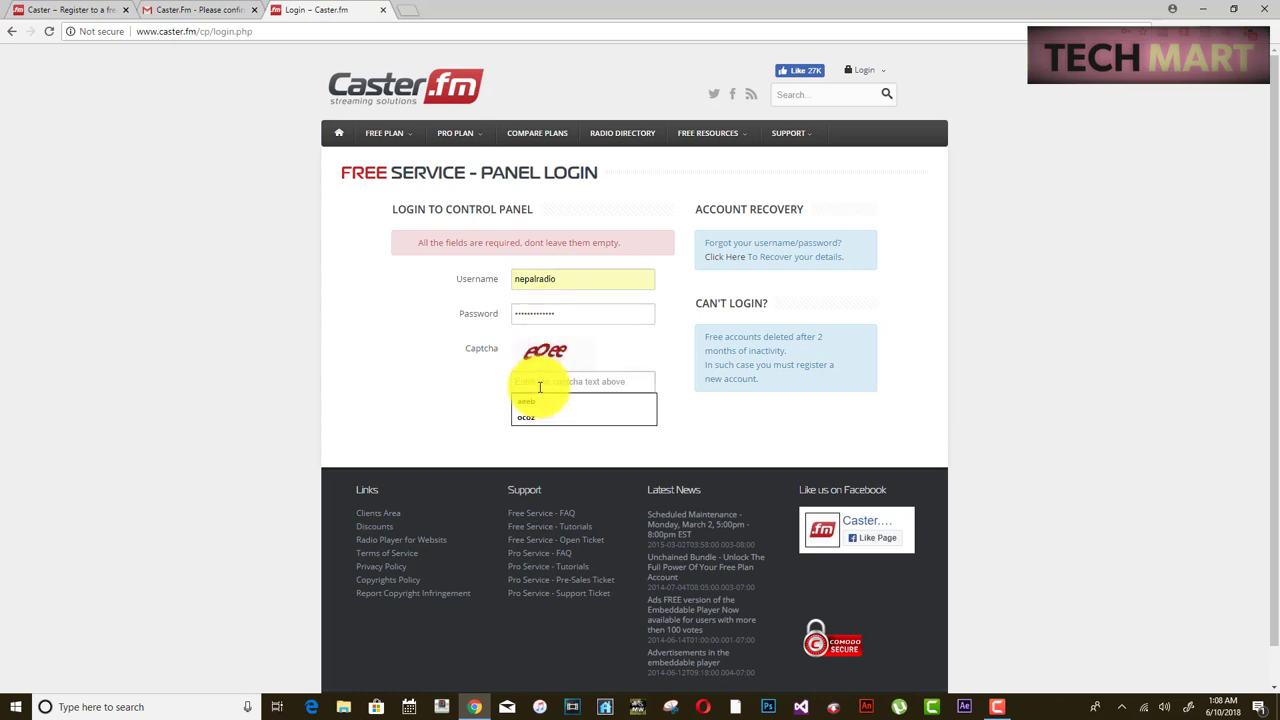
type("eoee")
left_click(531, 414)
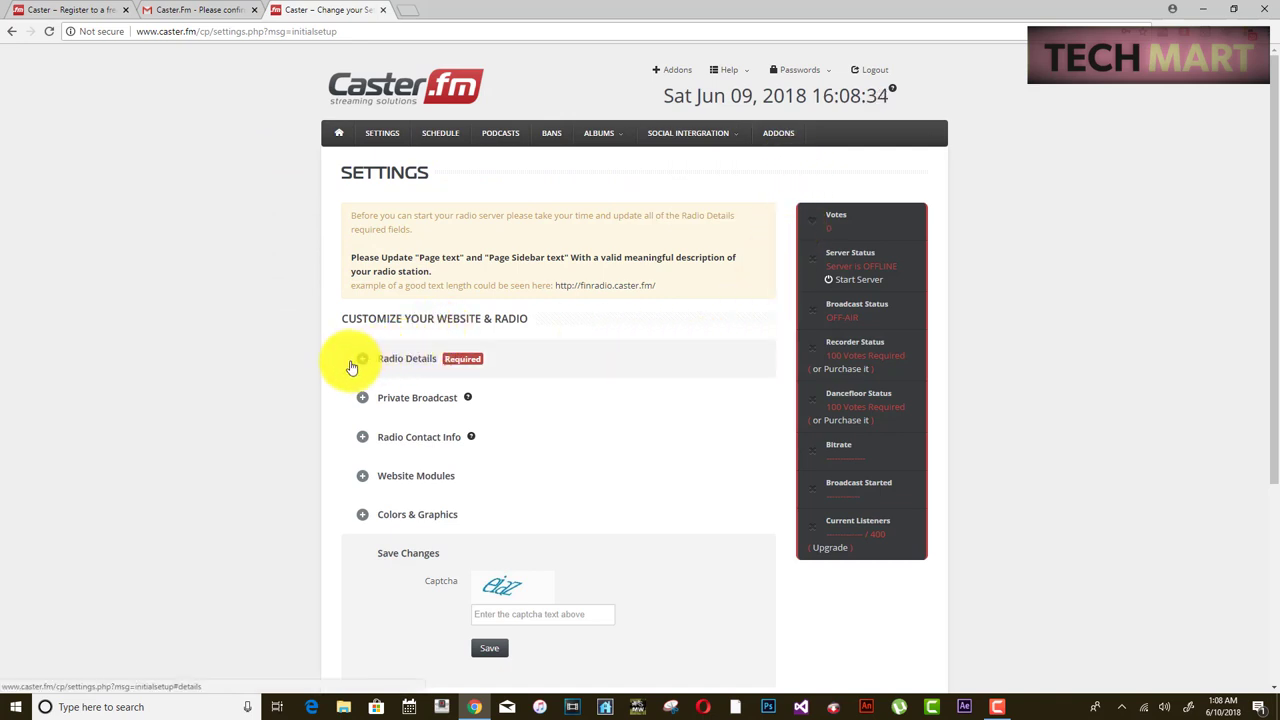
- In Radio Details, set the radio name to 'Nepal Radio' and description to 'Music'
mouse_move(472, 407)
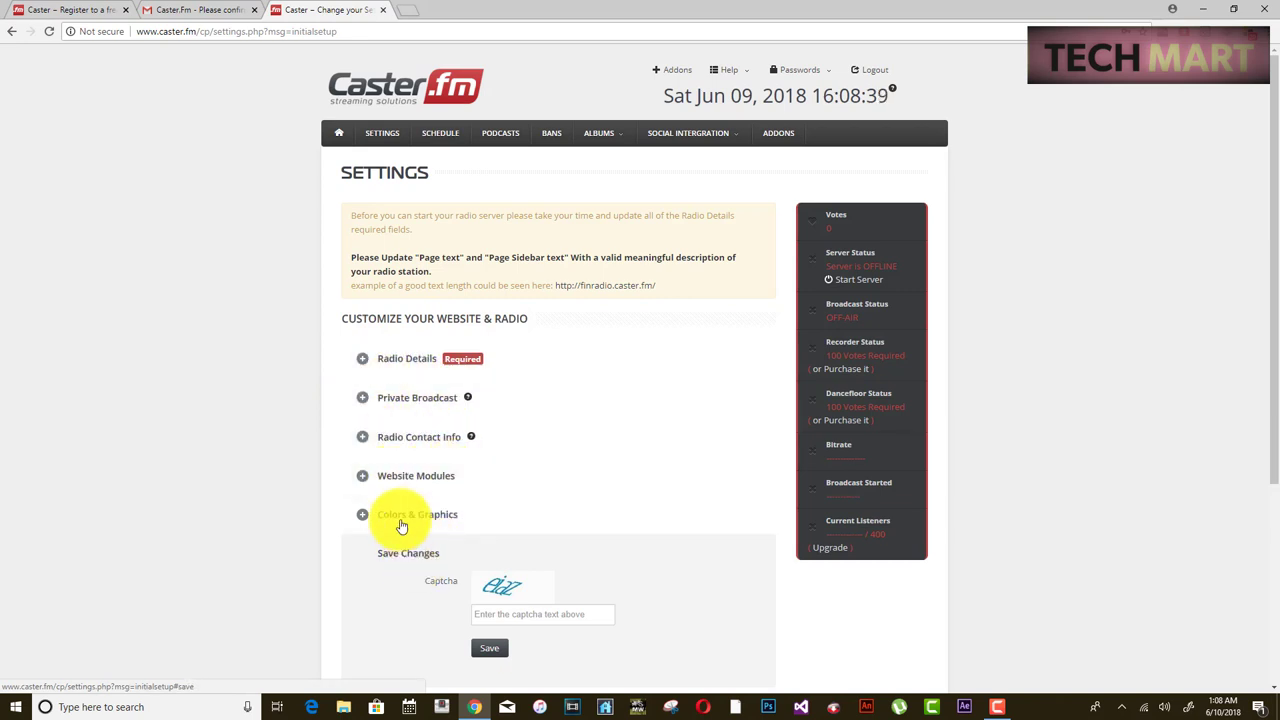
left_click(452, 366)
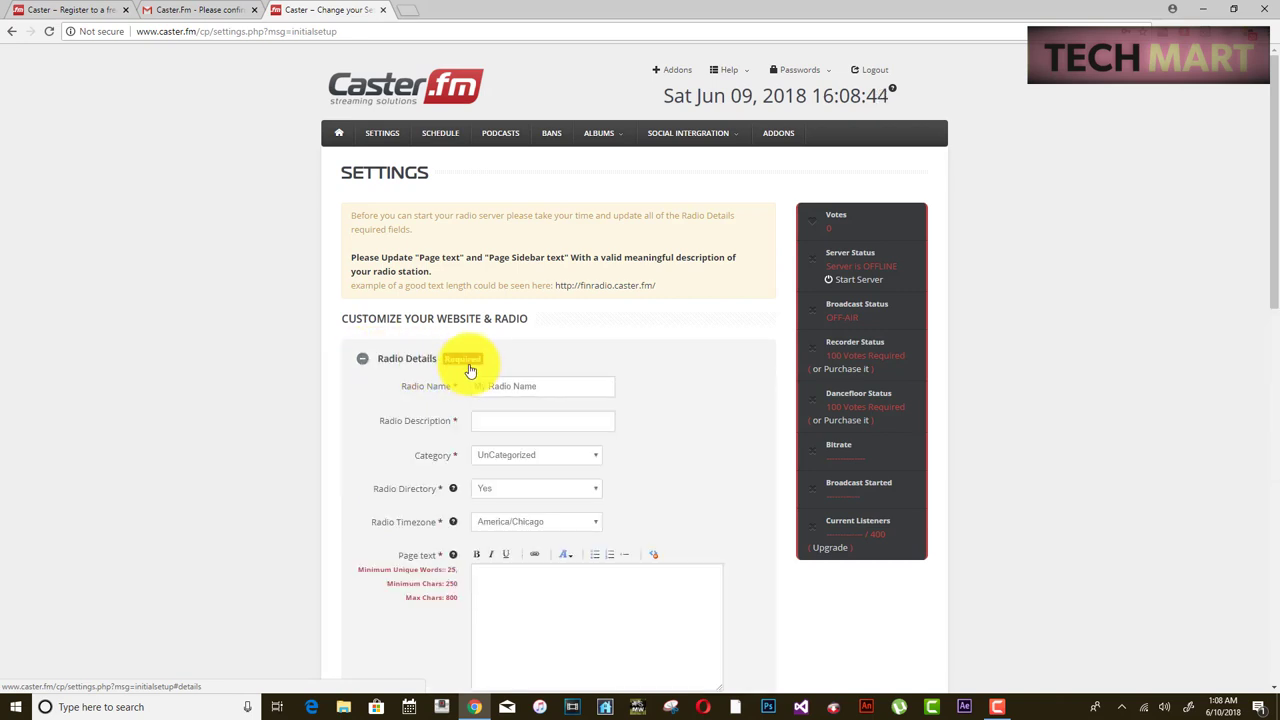
scroll(470, 371, "up", 3)
scroll(466, 366, "down", 1)
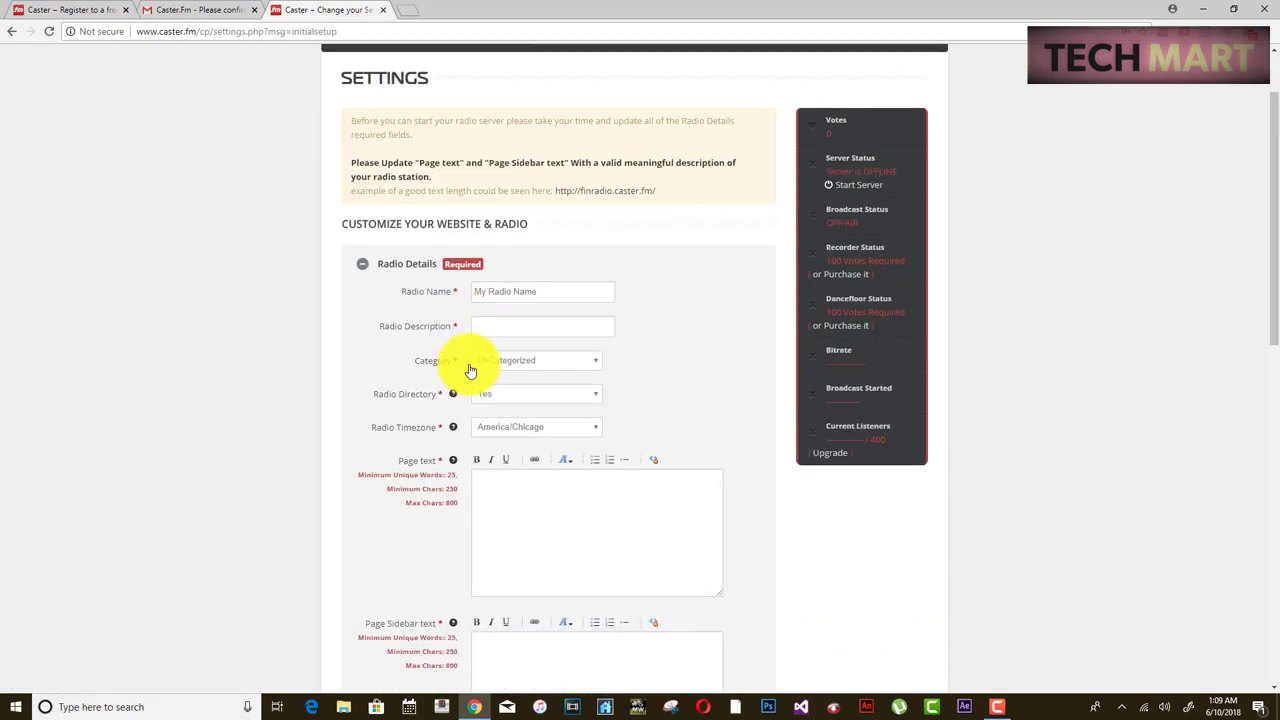
left_click_drag(1260, 140, 1268, 405)
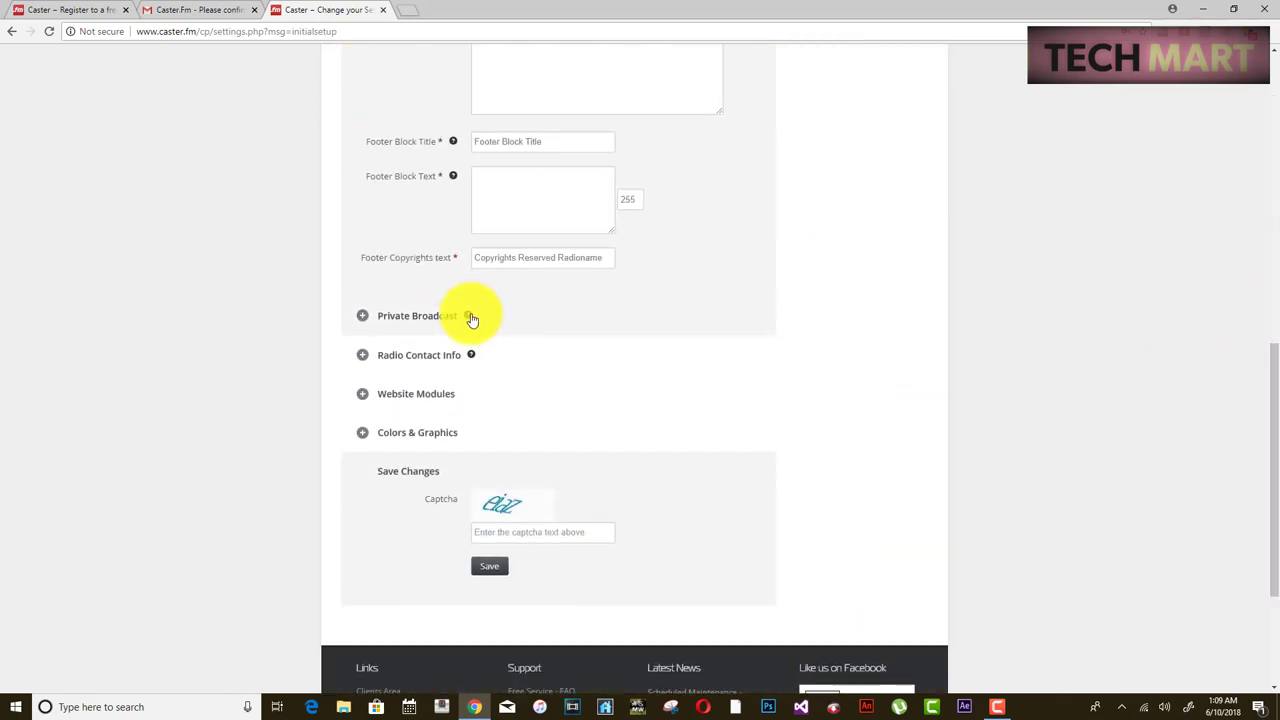
left_click_drag(1260, 491, 1262, 130)
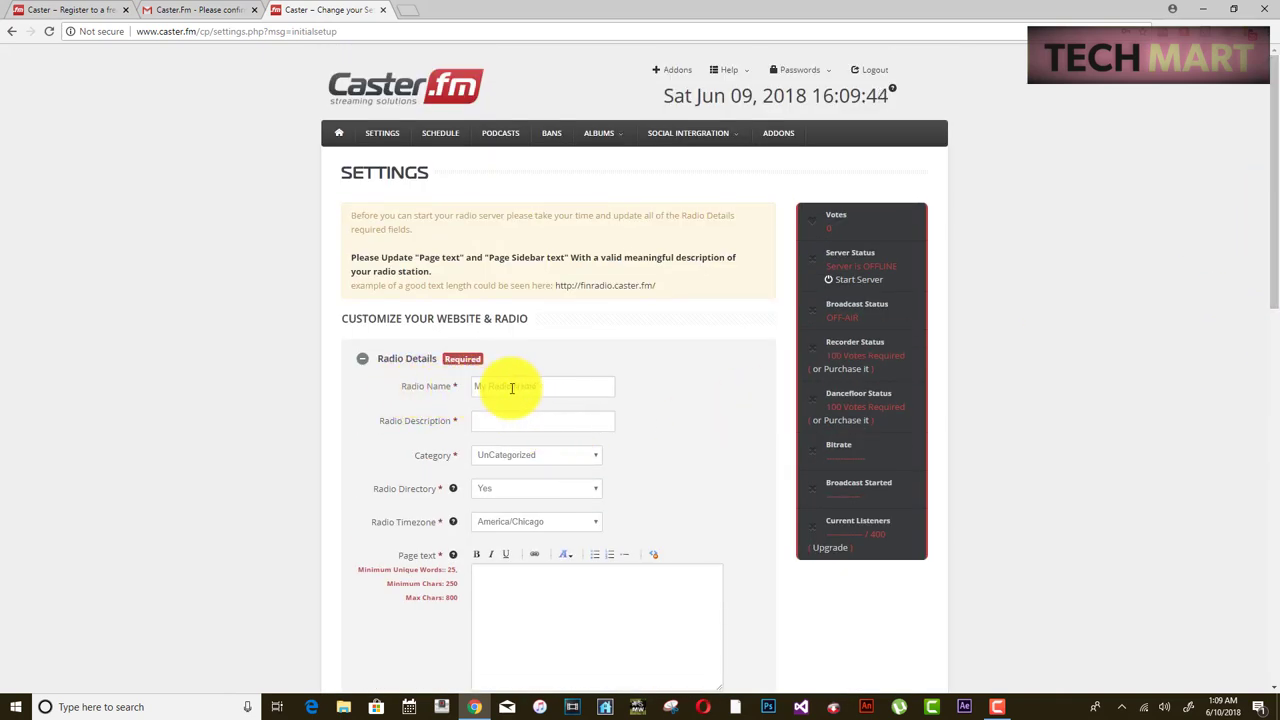
double_click(545, 391)
key("BackSpace")
scroll(480, 360, "down", 1)
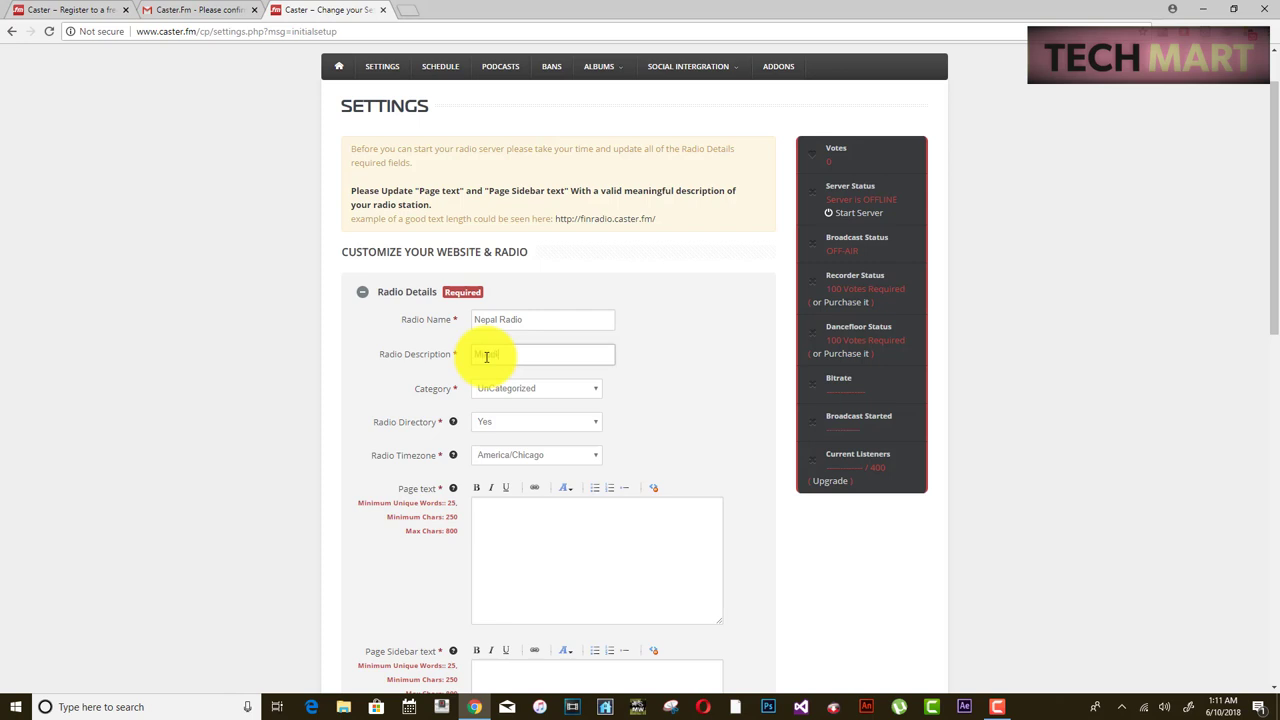
type("Music")
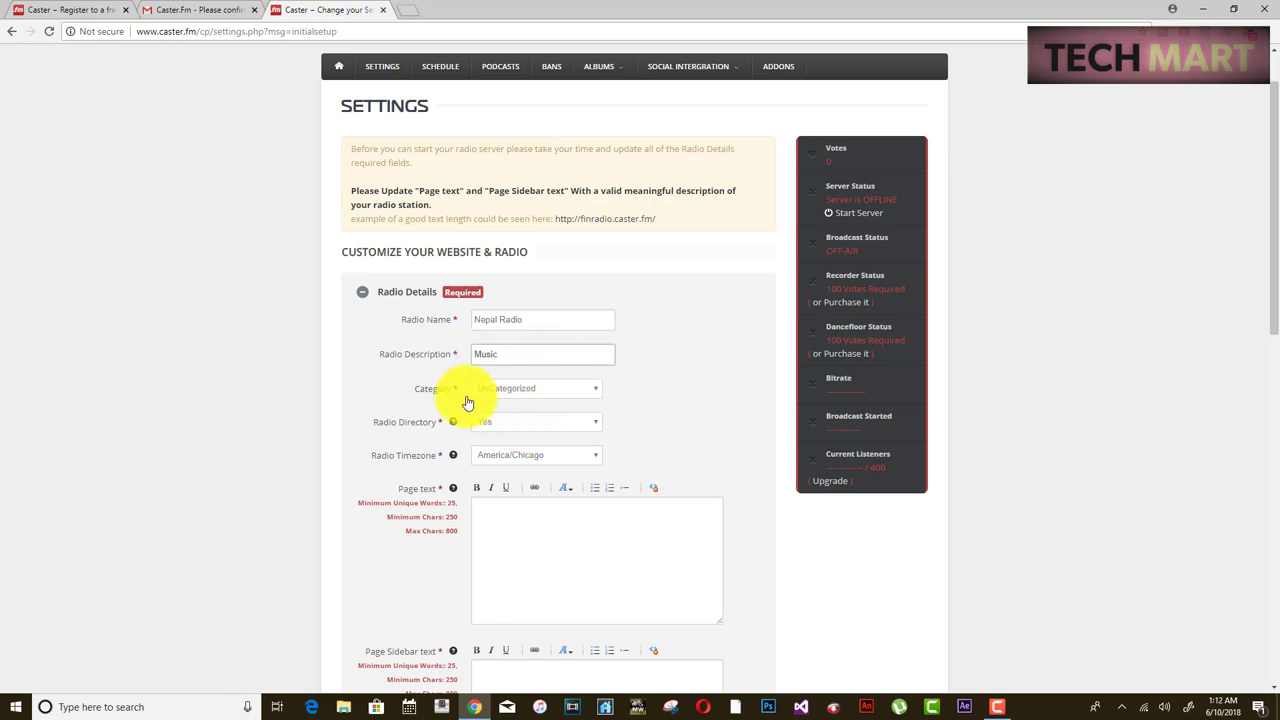
- Set category to Jazz, Radio Directory to Yes and Radio Timezone to Asia/Dubai
left_click(528, 394)
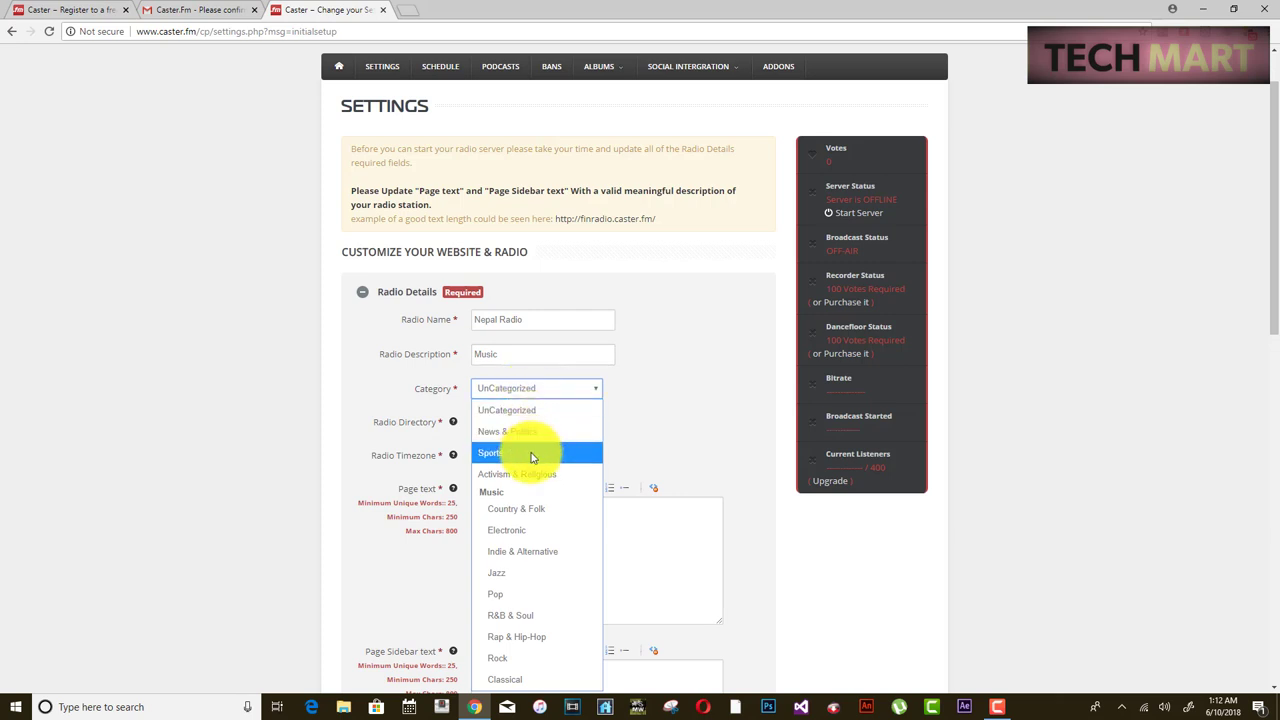
left_click(507, 575)
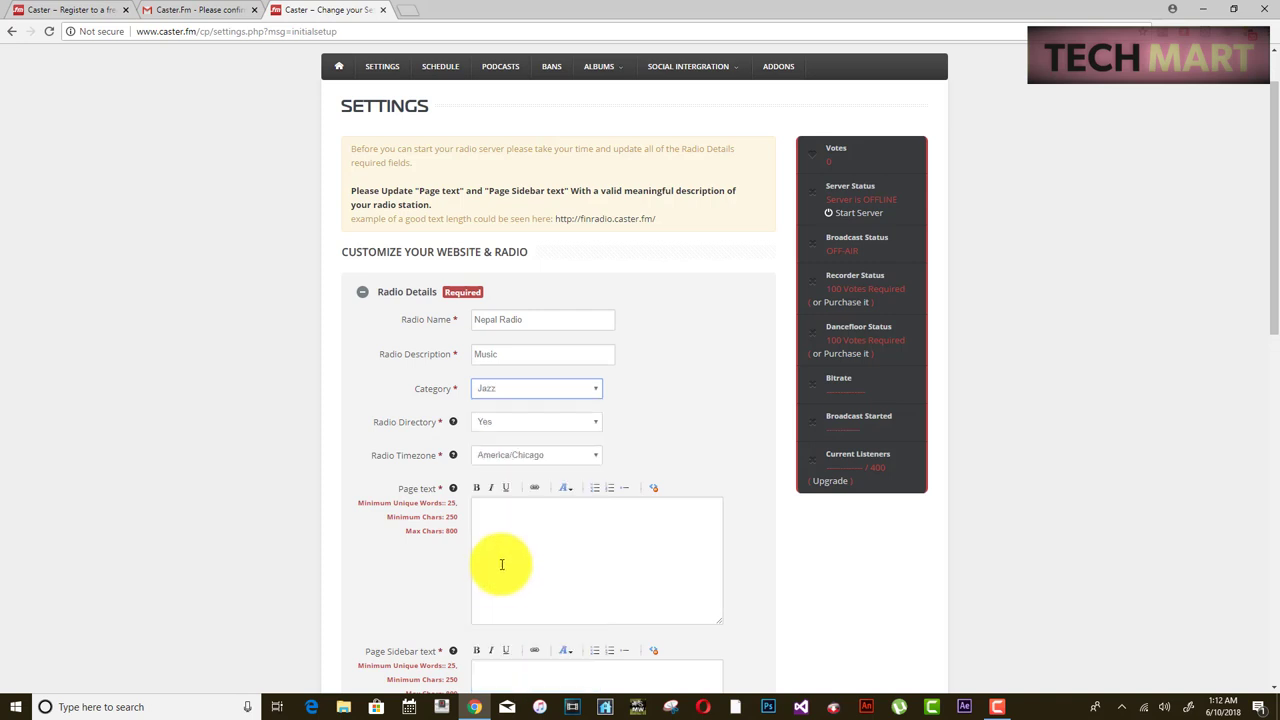
left_click(510, 422)
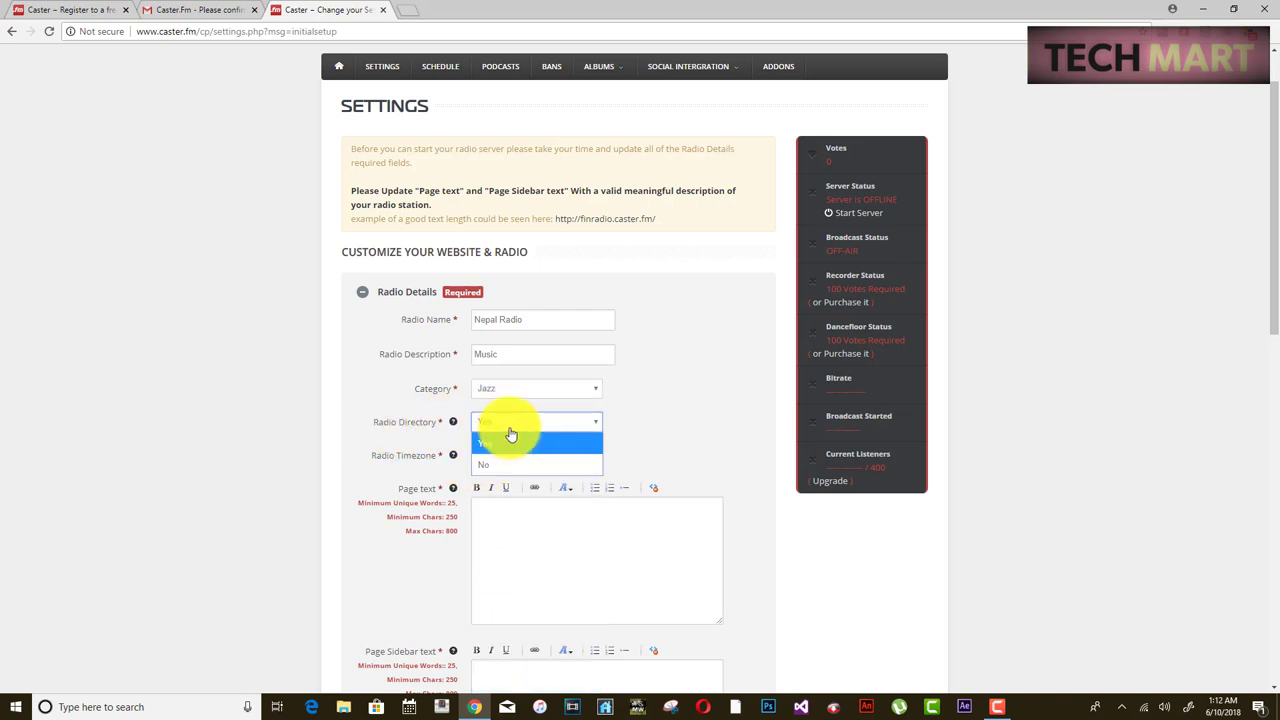
left_click(506, 441)
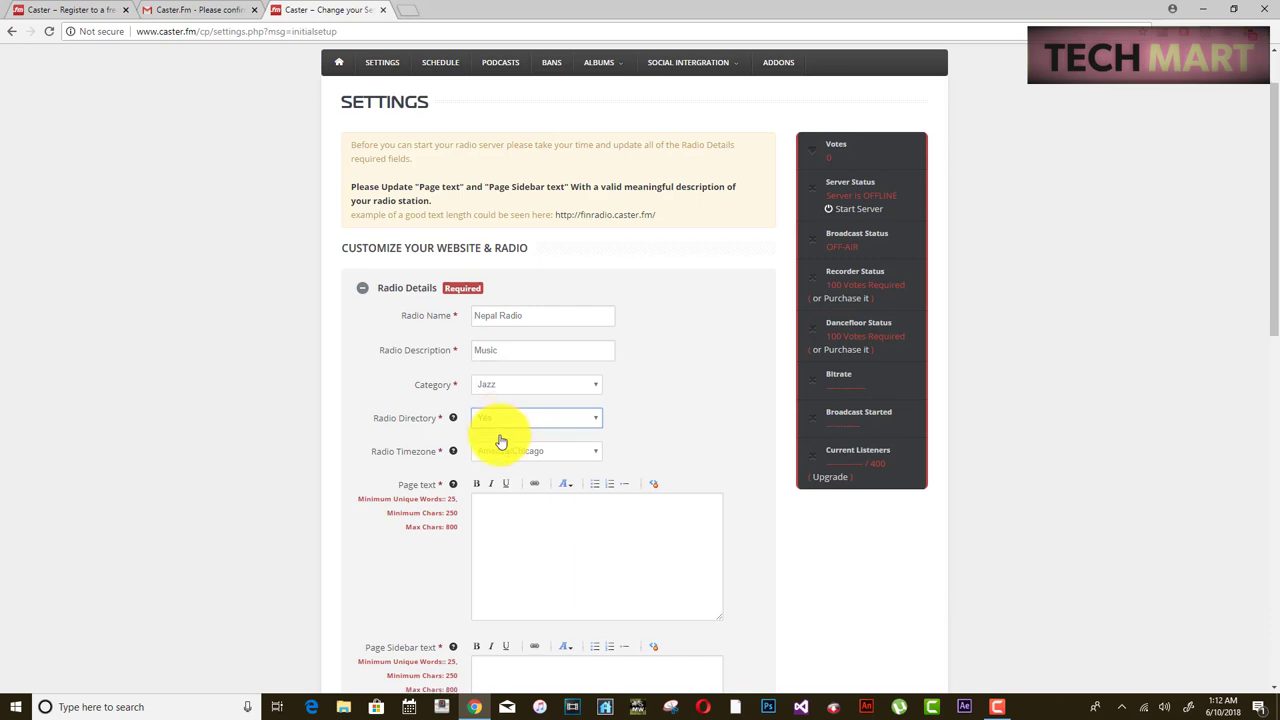
scroll(501, 441, "down", 3)
left_click(500, 190)
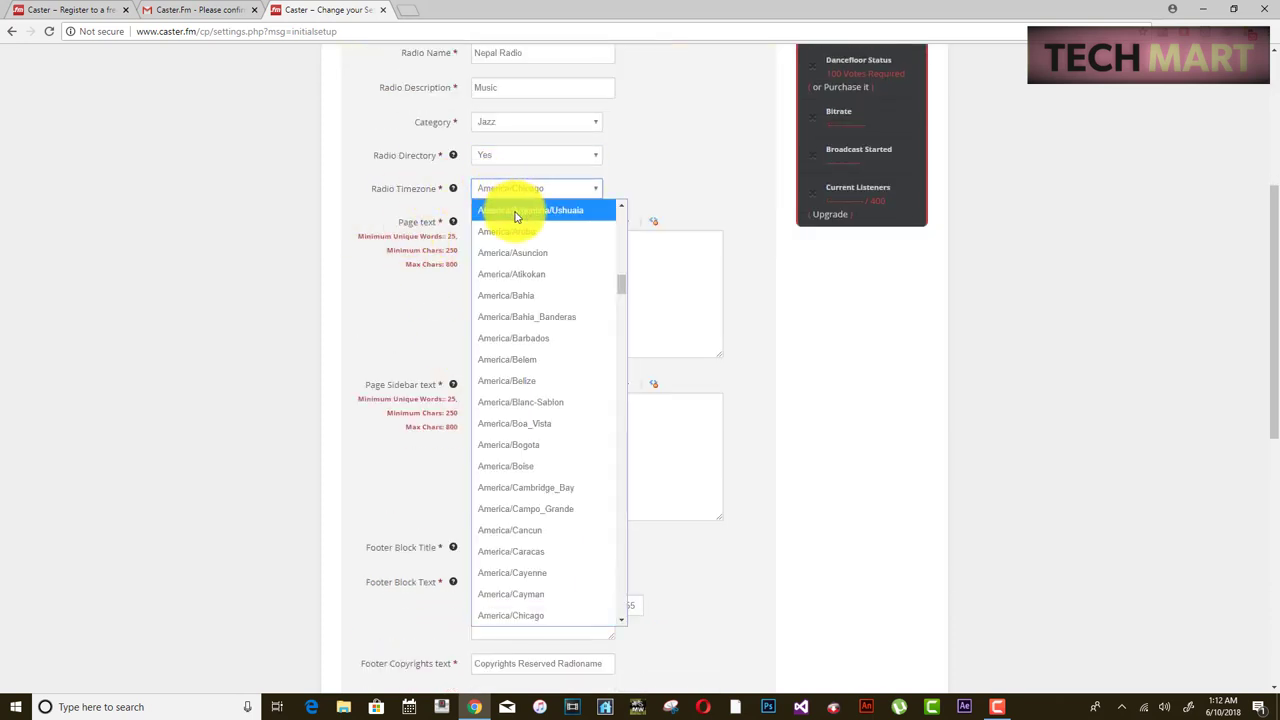
key("u")
left_click(578, 190)
left_click(545, 190)
scroll(623, 490, "up", 20)
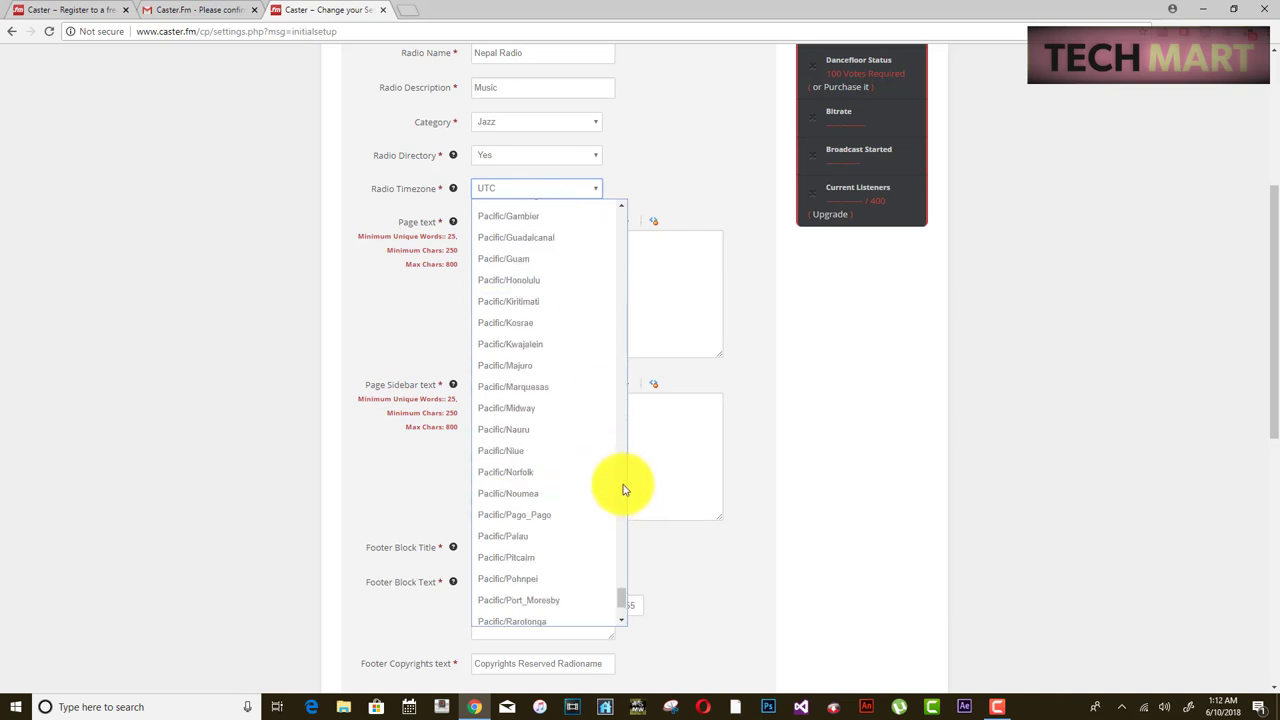
scroll(630, 400, "up", 15)
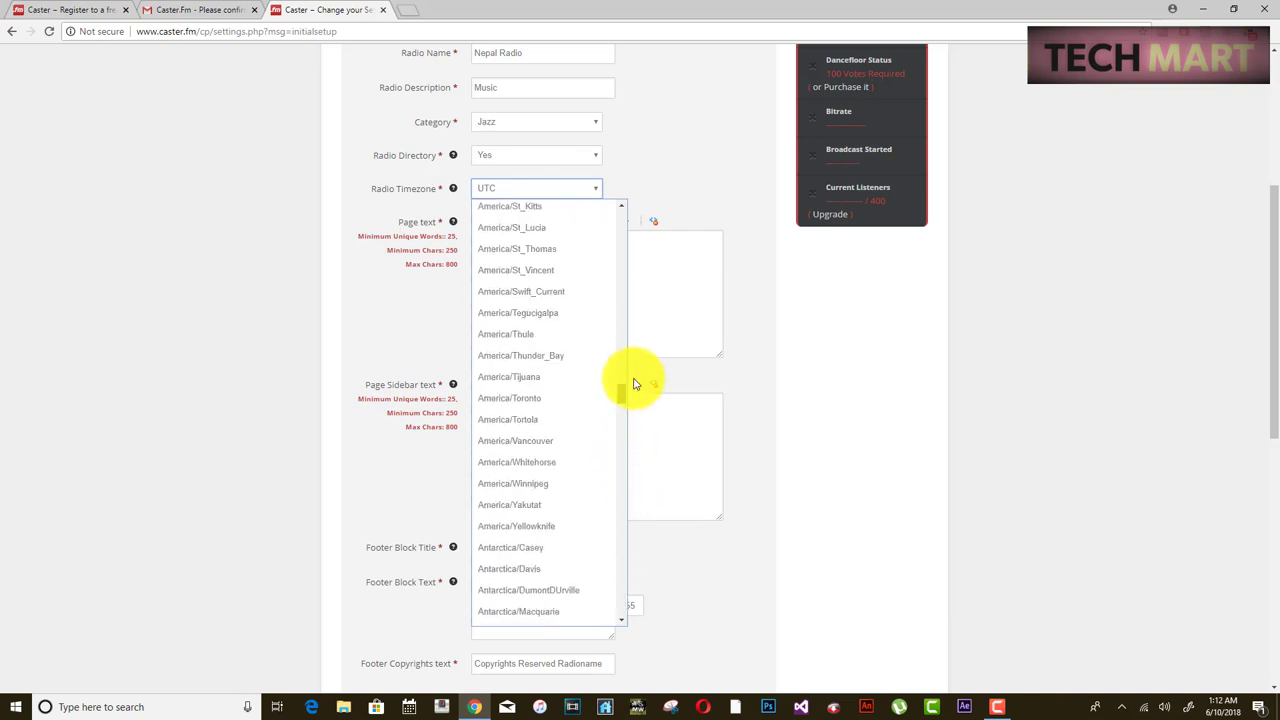
key("Down")
key("Down")
key("Down")
key("Down")
key("Down")
key("Down")
key("Down")
key("Down")
key("Down")
key("Down")
key("Down")
key("Down")
key("Down")
key("Down")
key("Down")
key("Down")
key("Down")
key("Down")
key("Down")
key("Down")
key("Down")
key("Down")
key("Down")
key("Down")
key("Down")
key("Down")
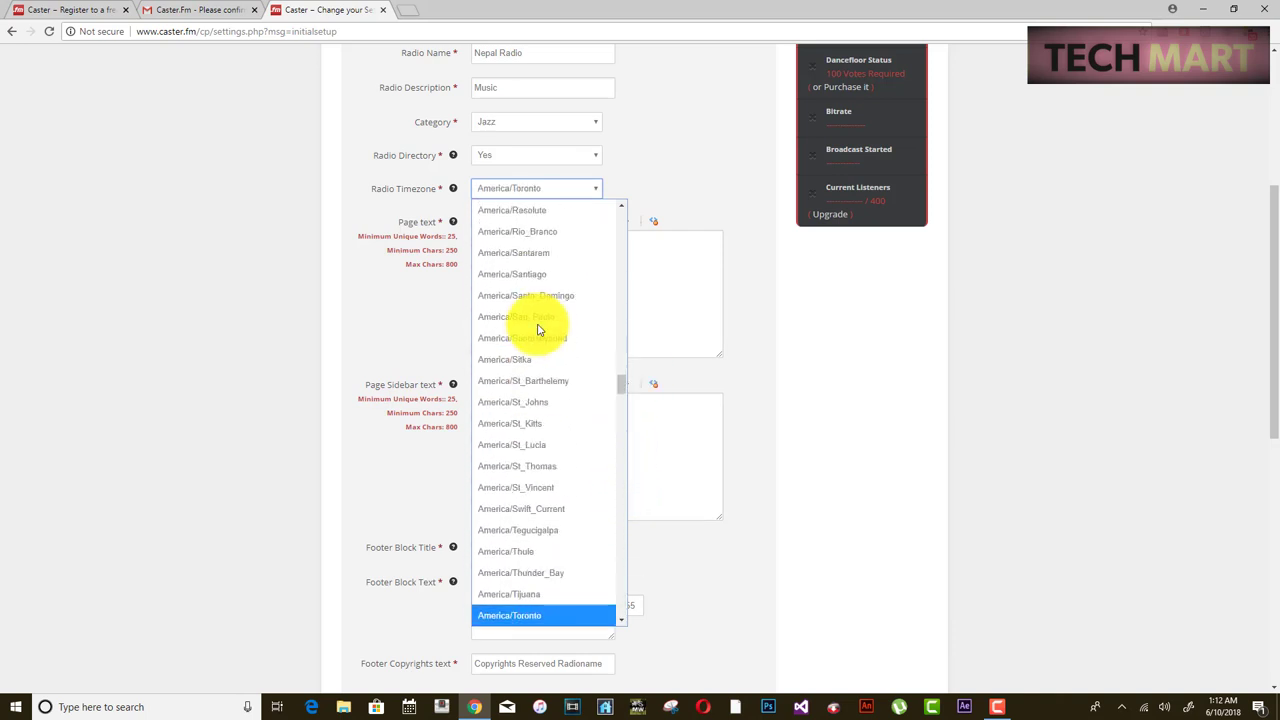
left_click(528, 317)
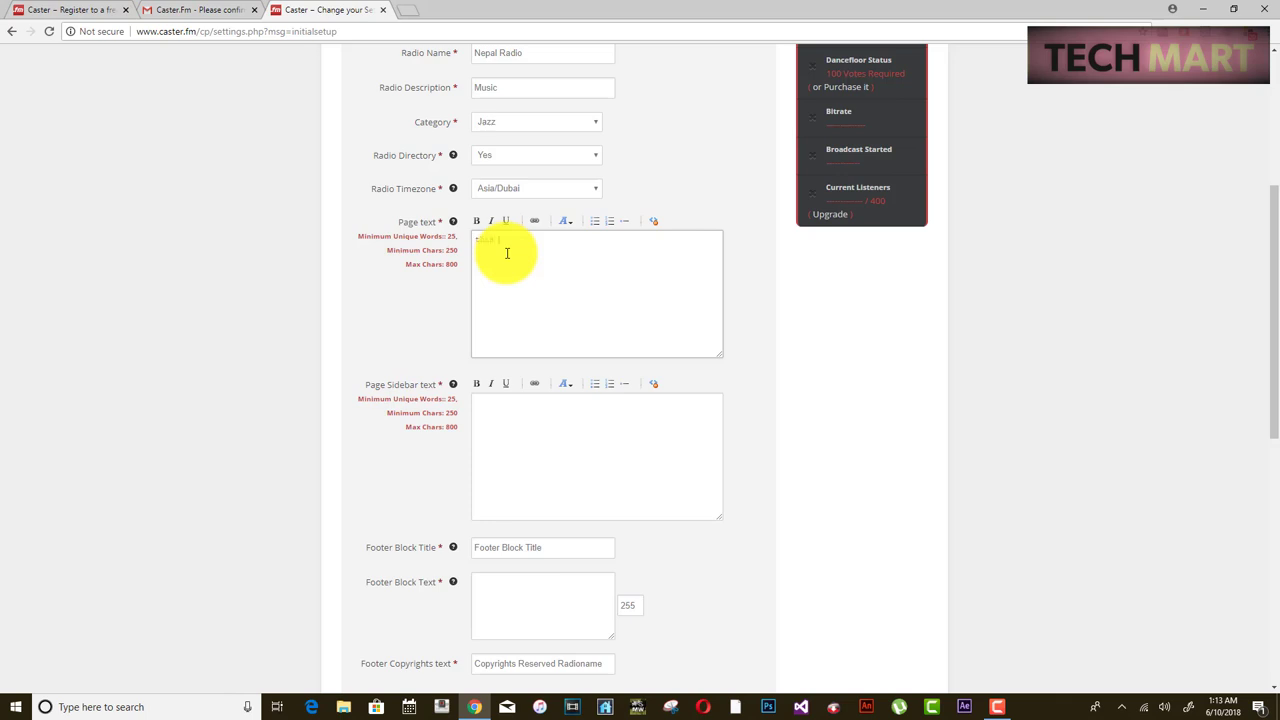
- Finish the Page text welcome message and paste the description over its trailing dots
type("channel...")
key("Return")
type("you can listen to various music here.. and in this channel you will be able to listen to radio 24x7")
scroll(654, 263, "down", 1)
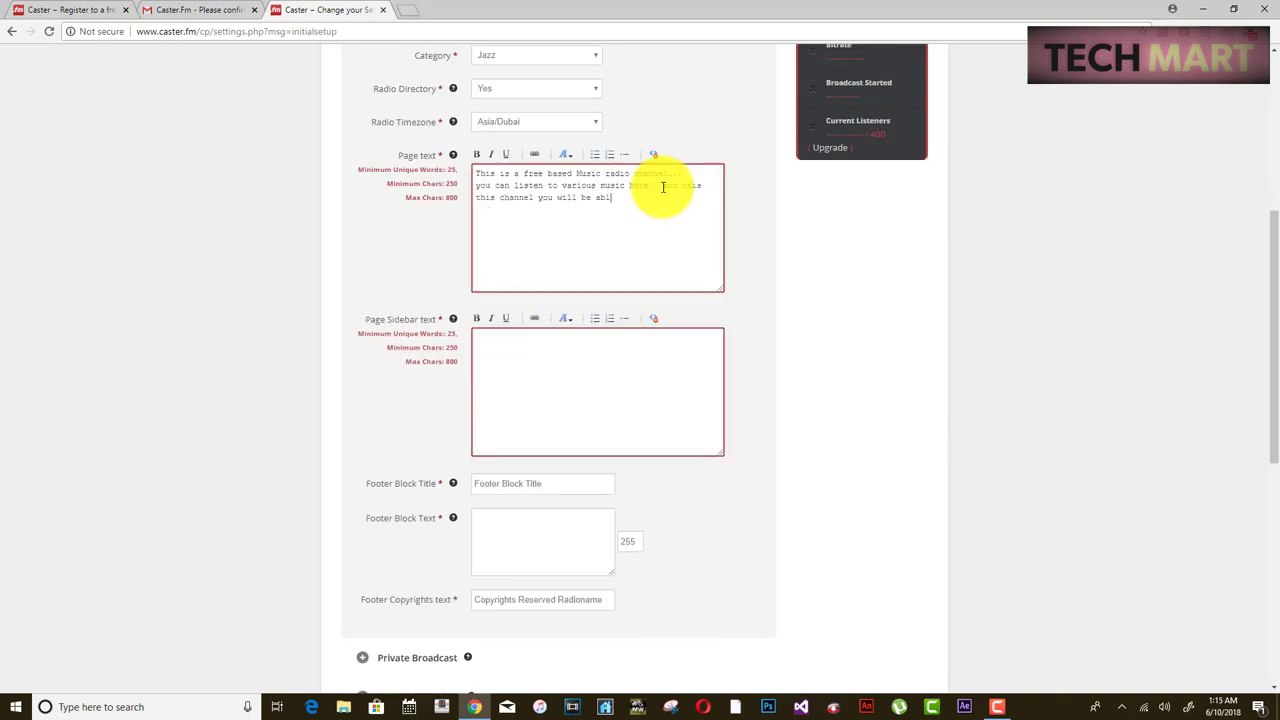
left_click_drag(650, 233, 708, 265)
type("This is a free based Music radio channel... you can listen to various music here.. and in this channel you will be able to listen to radio 24x7This is a free based Music radio channel... you can listen to various music here.. and in this channel you will be able to listen to radio 24x7")
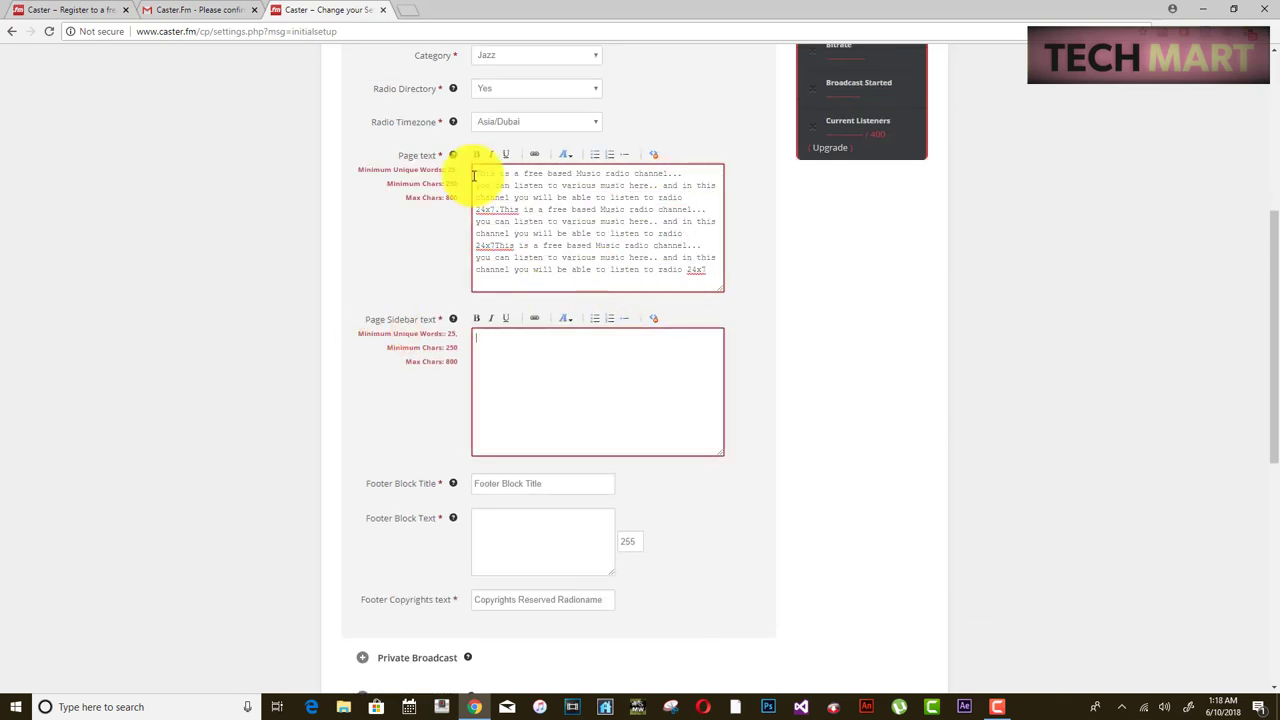
- Paste the description into Page Sidebar text and set Footer Block Title to 'Nepal Radio'
left_click(597, 390)
type("This is a free based Music radio channel... you can listen to various music here.. and in this channel you will be able to listen to radio 24x7.This is a free based Music radio channel... you can listen to various music here.. and in this channel you will be able to listen to radio 24x7This is a free based Music radio channel... you can listen to various music here.. and in this channel you will be able to listen to radio 24x7")
scroll(563, 434, "down", 1)
left_click(493, 417)
type("Nepal Radio")
left_click(540, 470)
type("Nepal Radio")
- Replace the Page text with the new welcome message
scroll(589, 529, "down", 10)
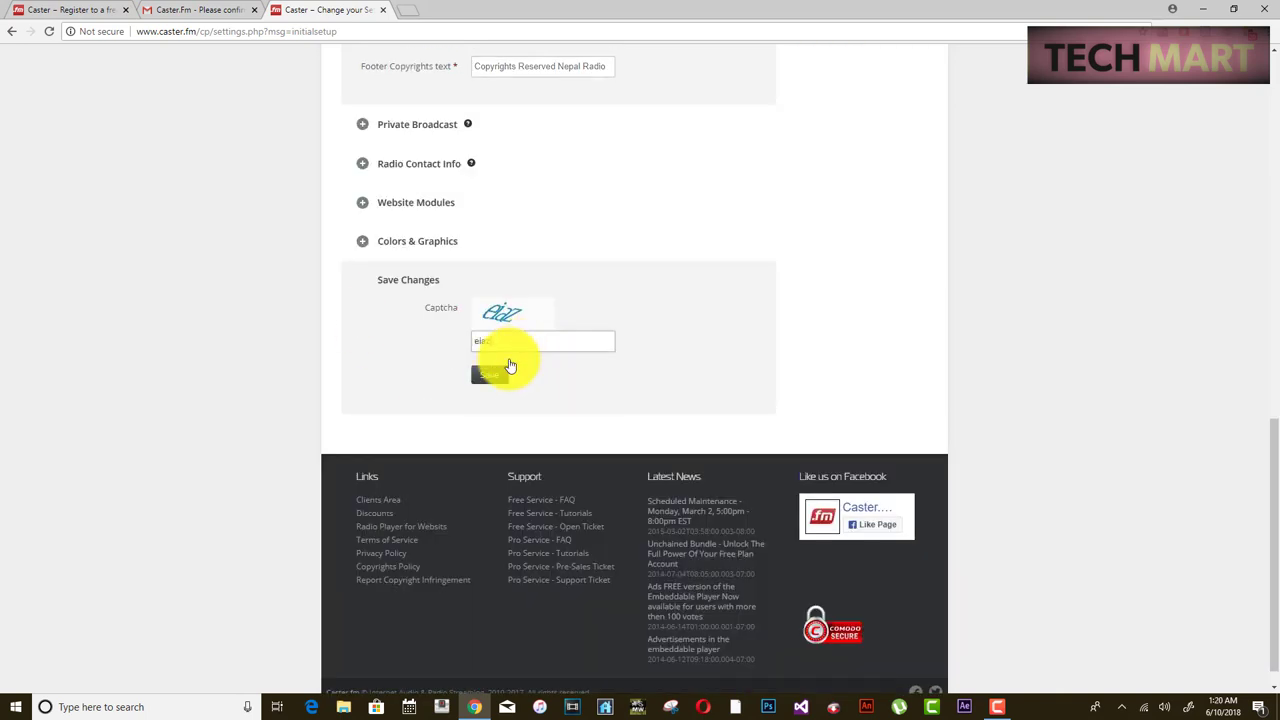
scroll(506, 357, "up", 10)
left_click_drag(665, 230, 706, 271)
key("ctrl+v")
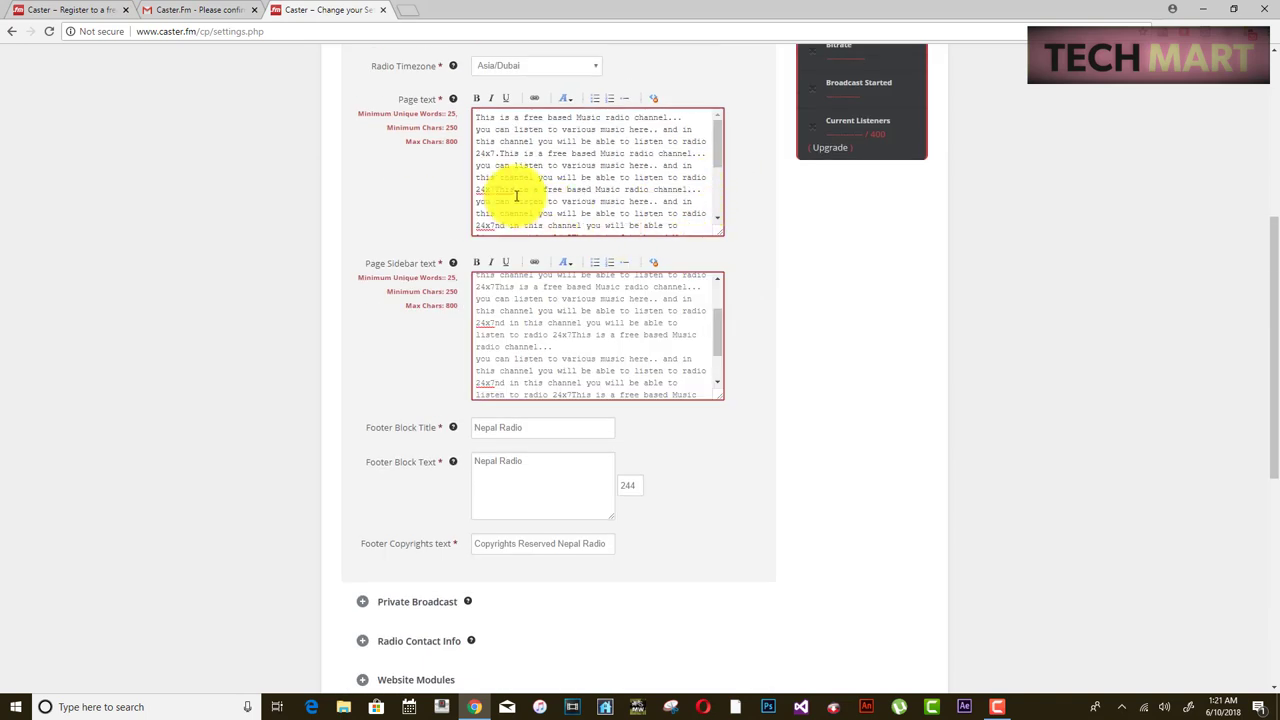
left_click_drag(474, 118, 690, 248)
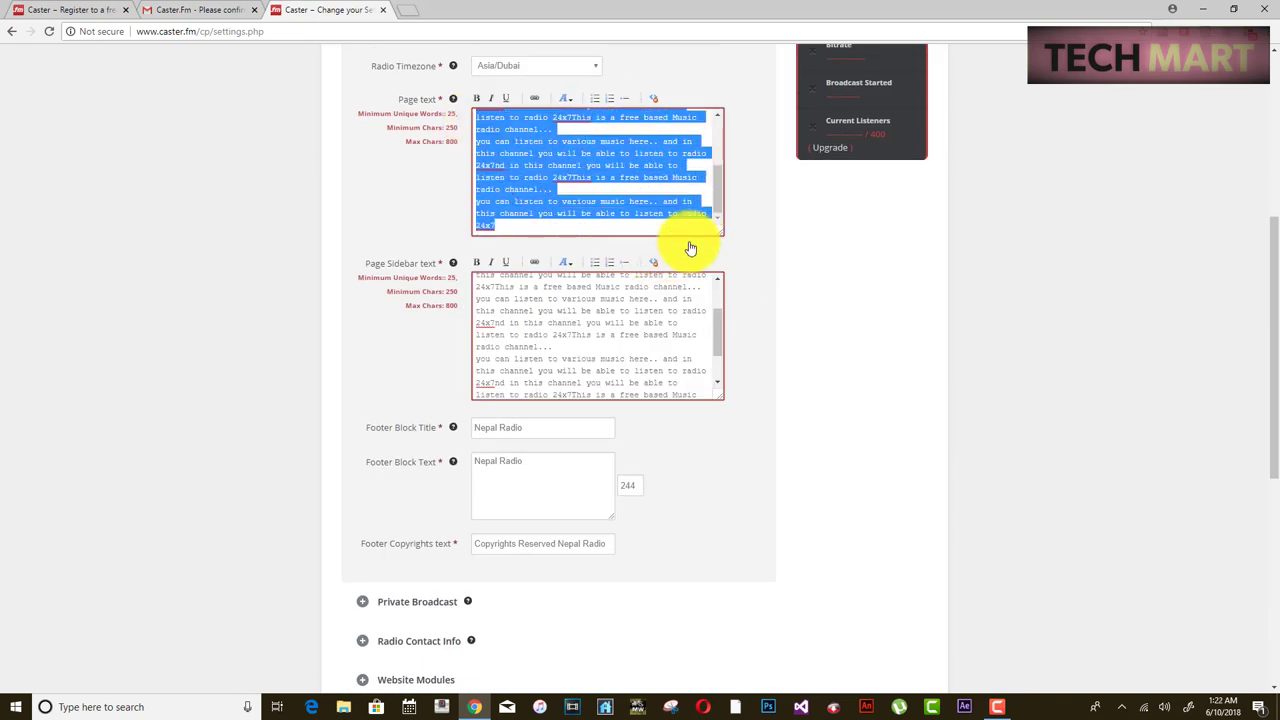
key("BackSpace")
key("ctrl+v")
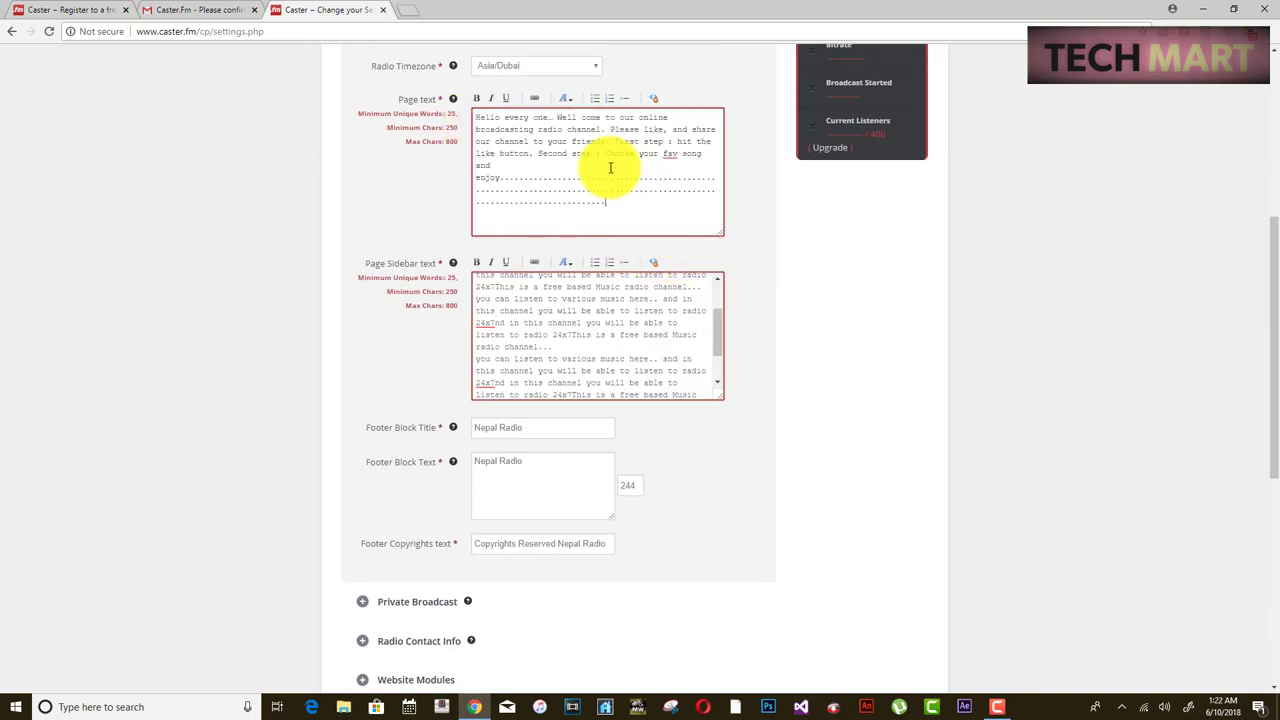
- Replace the Page Sidebar text with the same welcome message and check the Footer Block Title
scroll(691, 296, "up", 2)
scroll(474, 320, "up", 1)
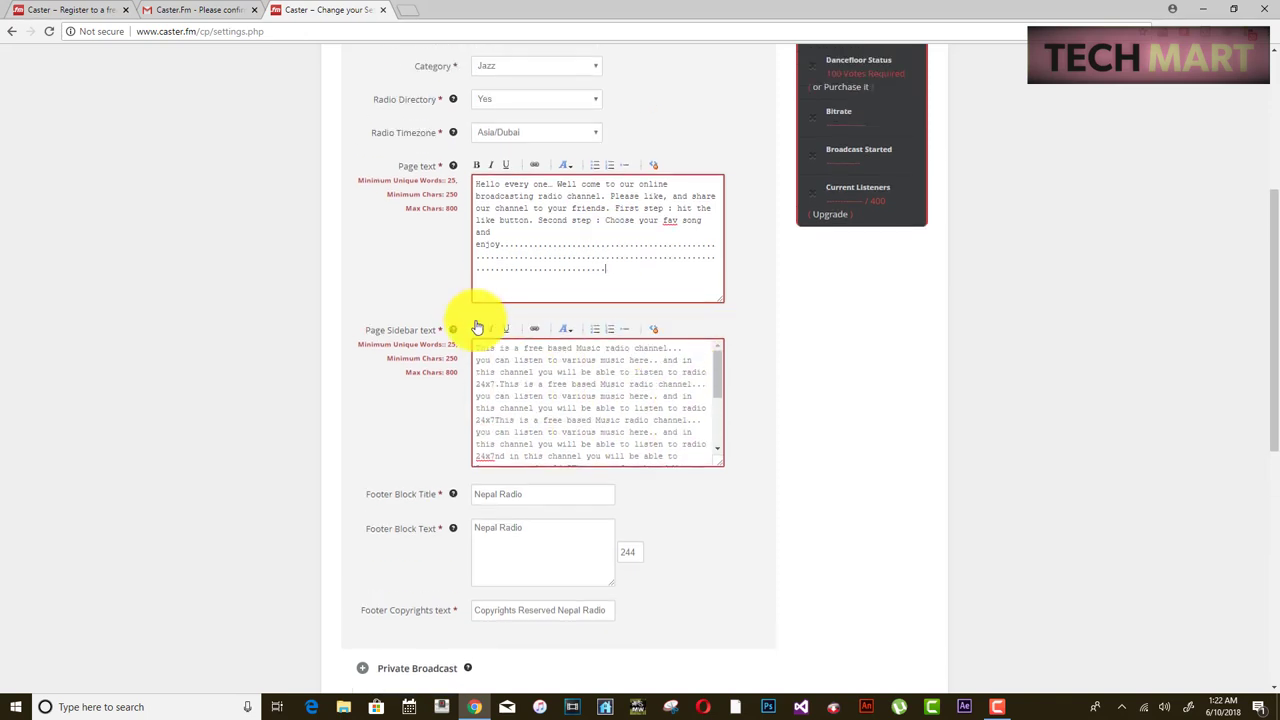
left_click_drag(478, 349, 709, 466)
key("ctrl+v")
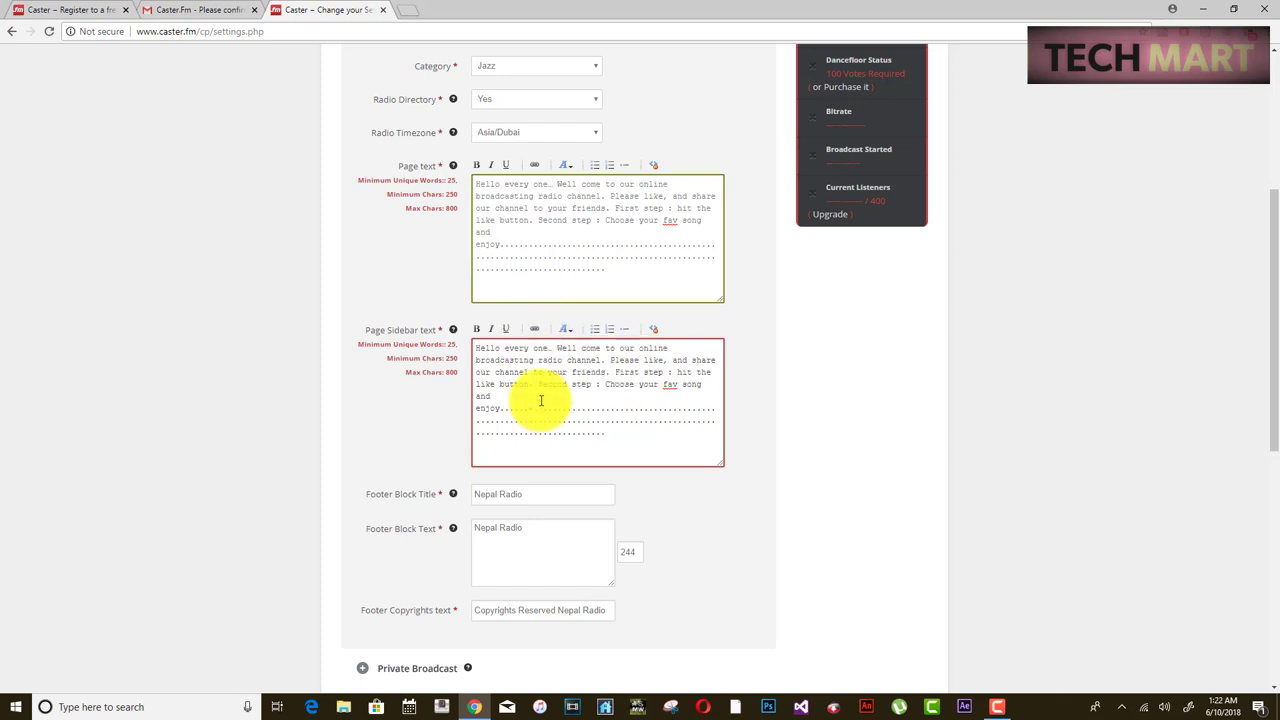
scroll(653, 280, "down", 3)
scroll(653, 280, "up", 3)
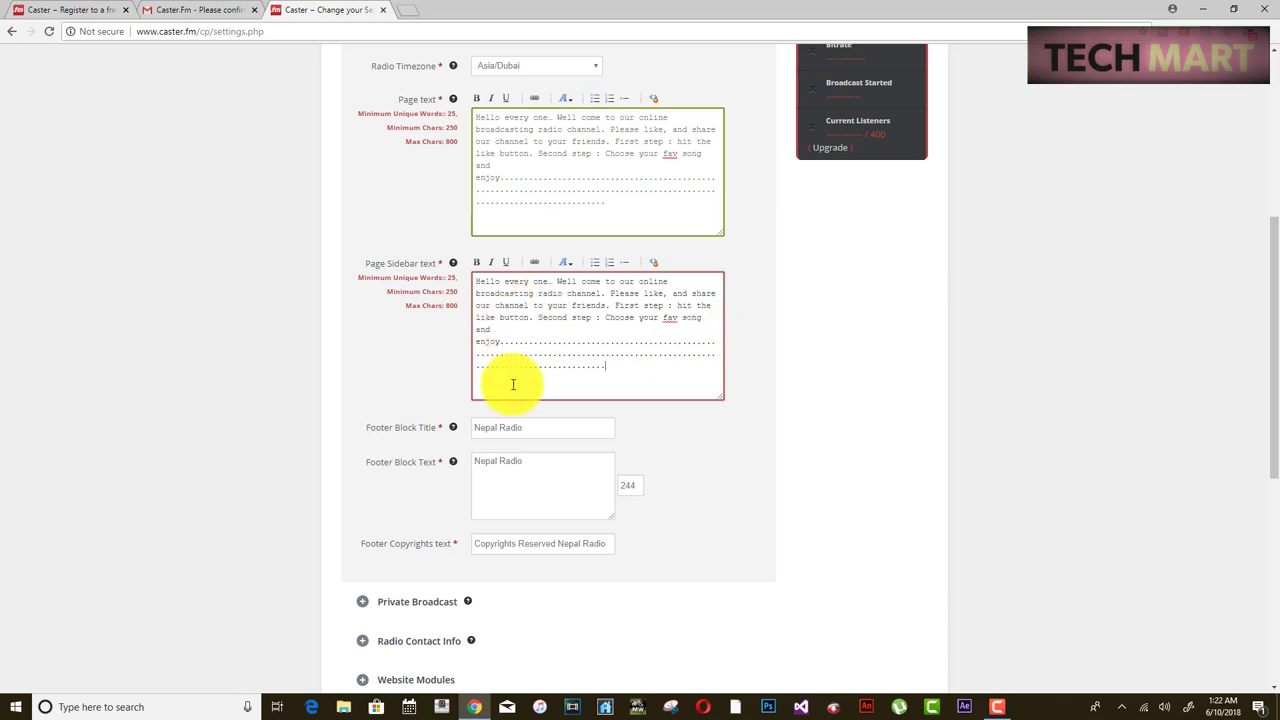
left_click(522, 427)
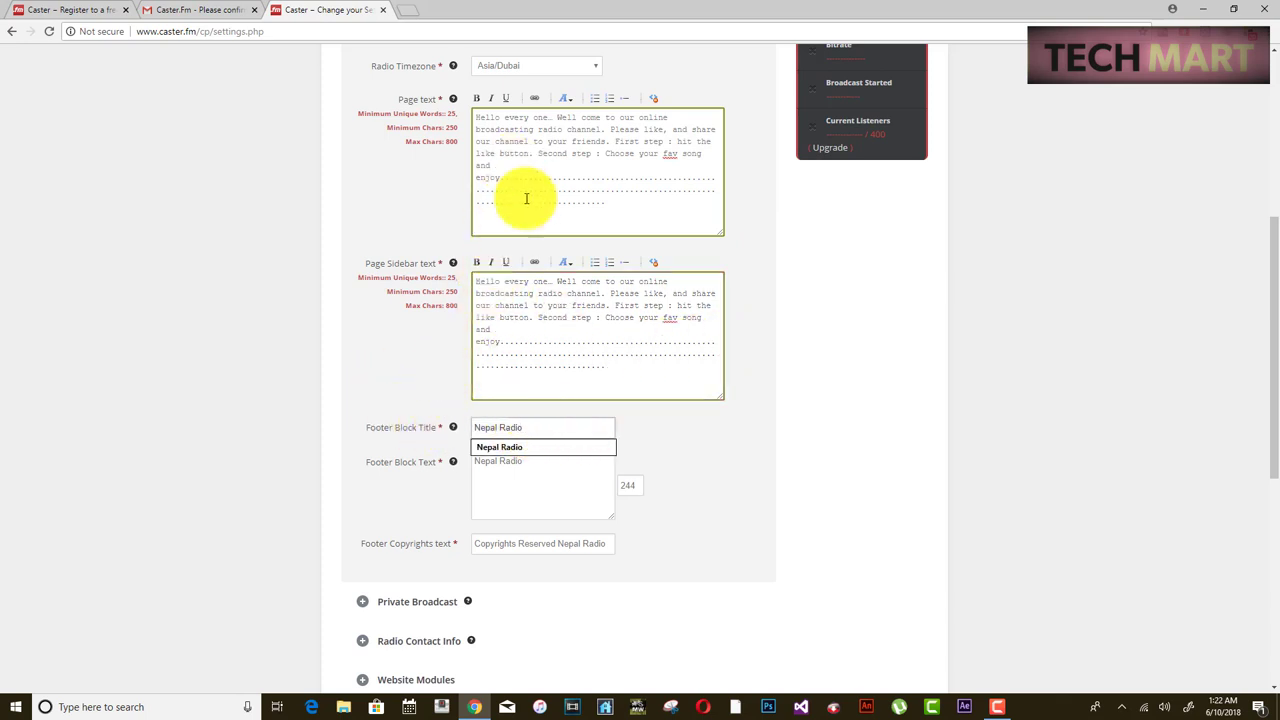
mouse_move(562, 297)
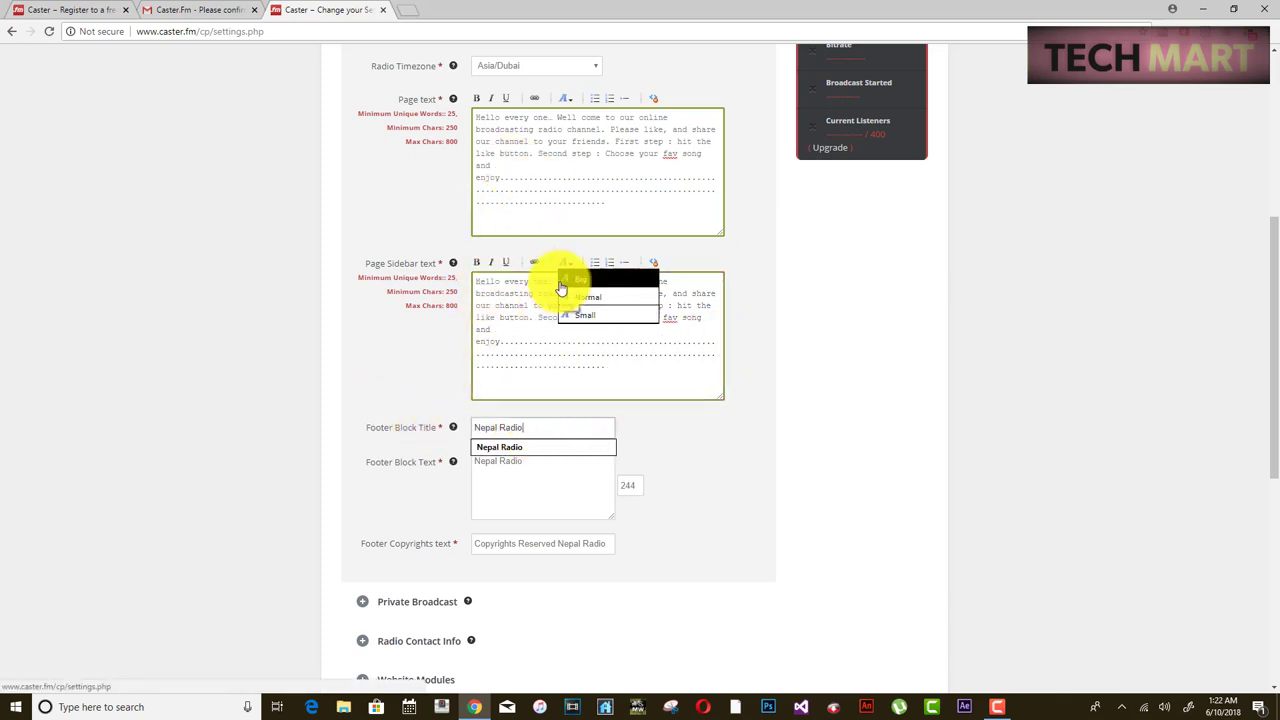
scroll(586, 394, "down", 2)
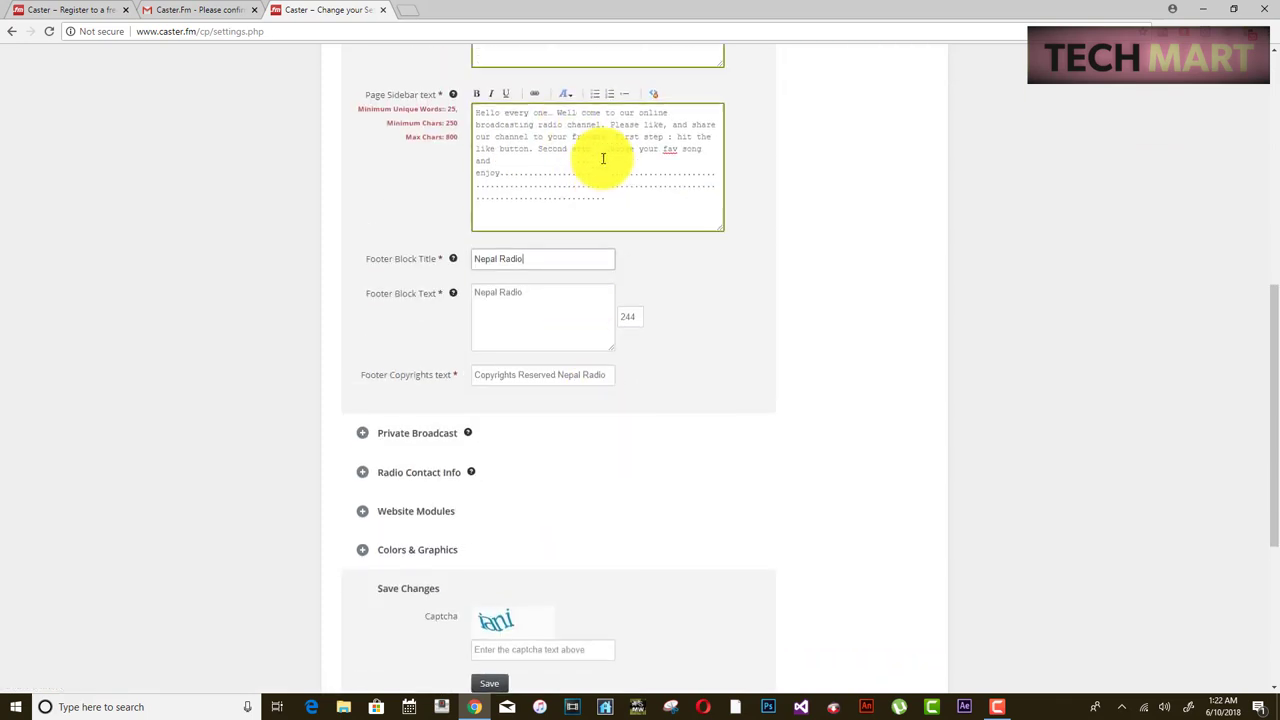
- Enter captcha 'l' at the bottom of Settings and save the changes
scroll(605, 200, "down", 2)
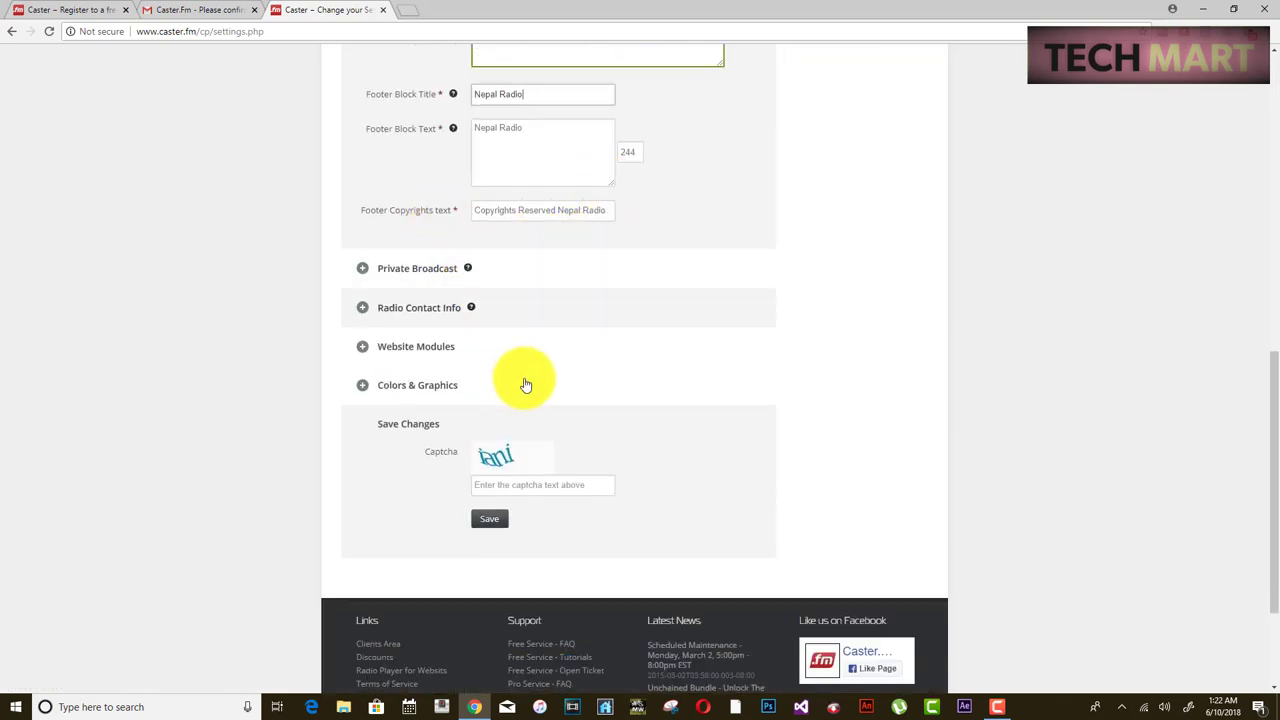
left_click(532, 485)
type("l")
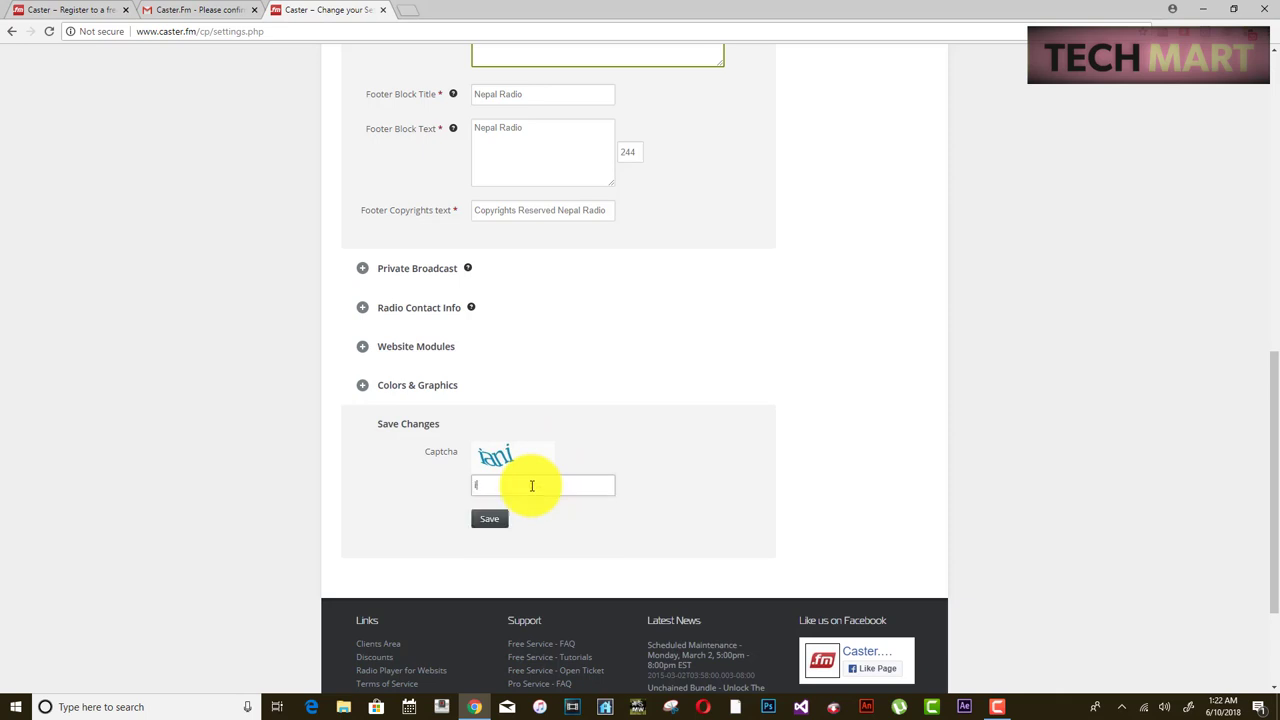
left_click(503, 519)
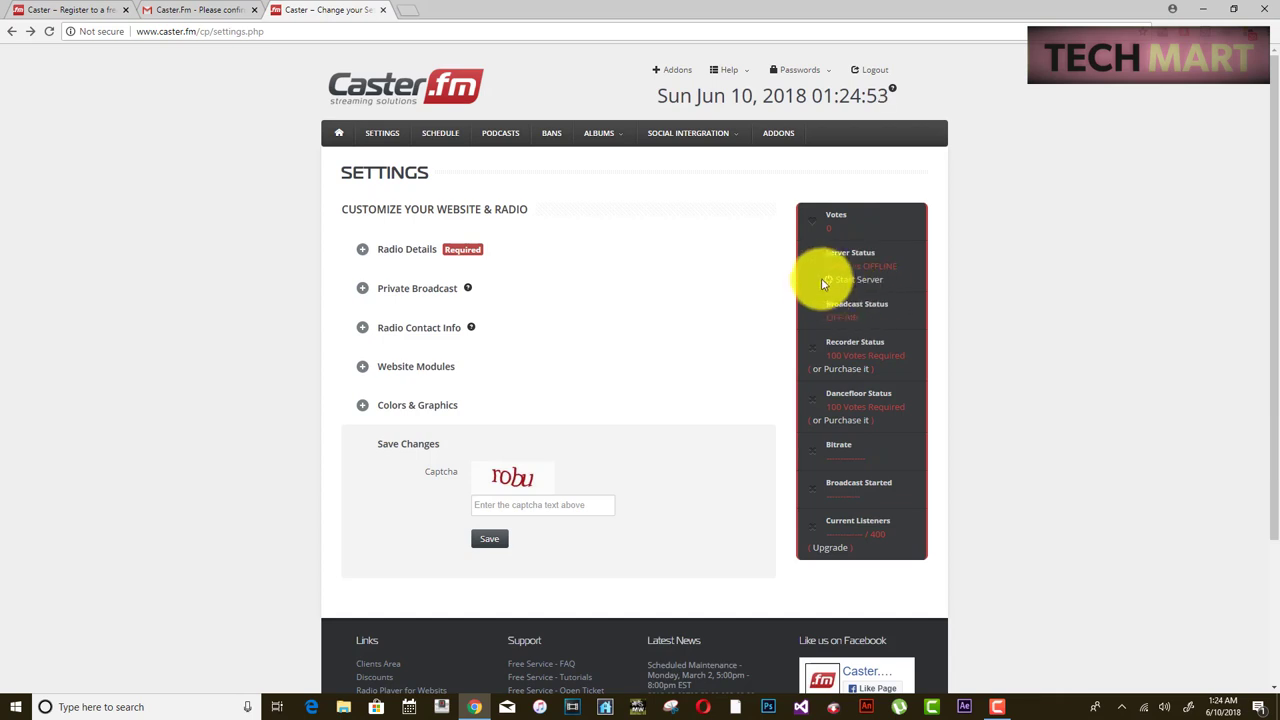
- Start the server with captcha 'alun' and dismiss the add-on popup on the Radio Dashboard
left_click(860, 284)
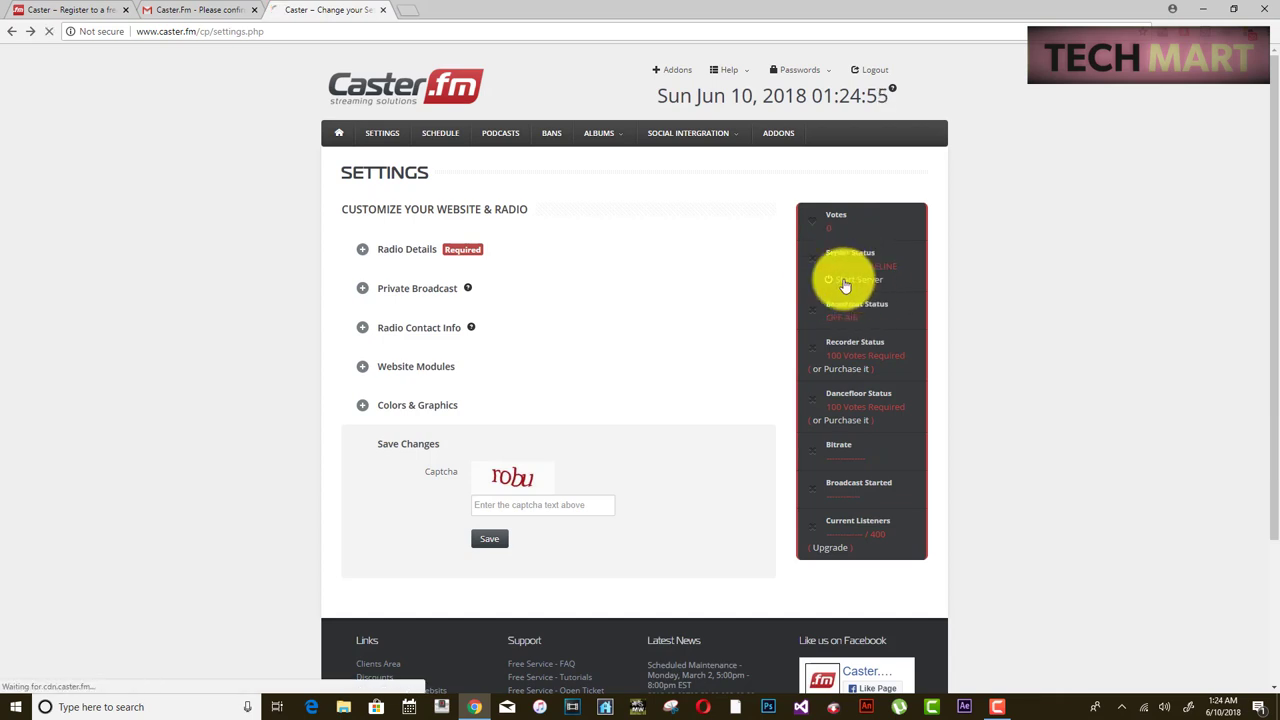
left_click(559, 272)
type("a")
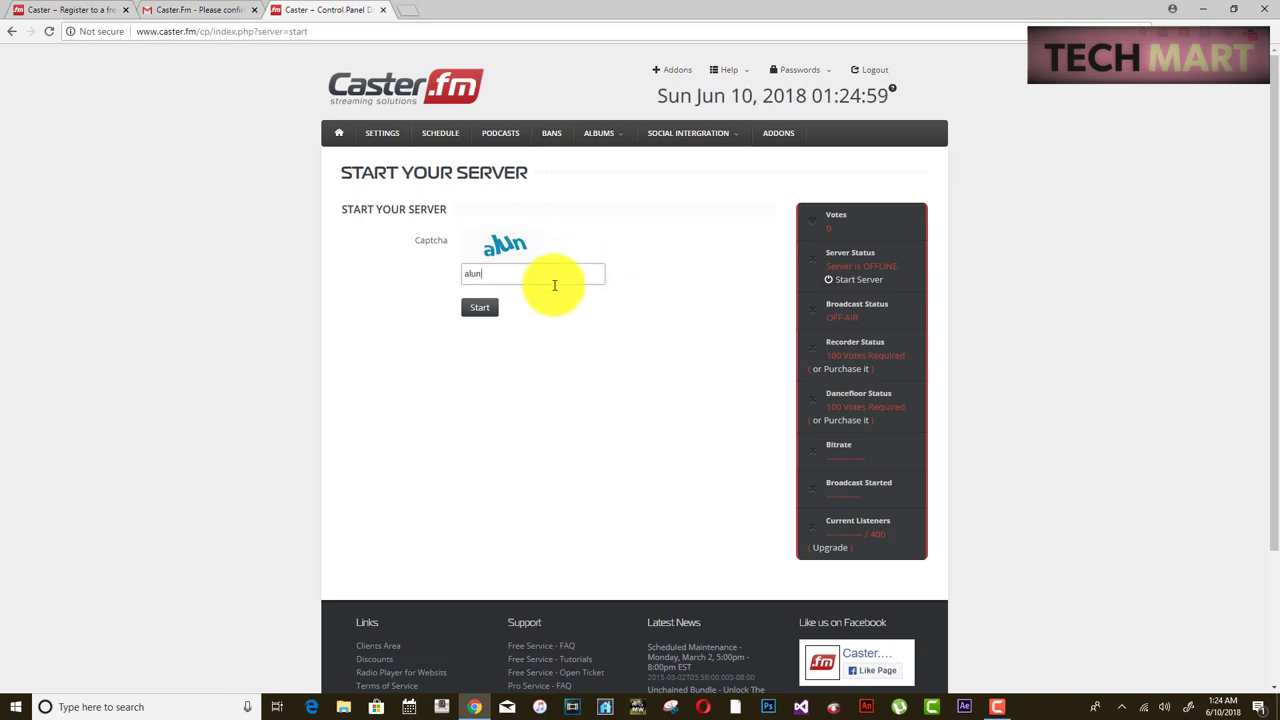
type("lun")
left_click(480, 307)
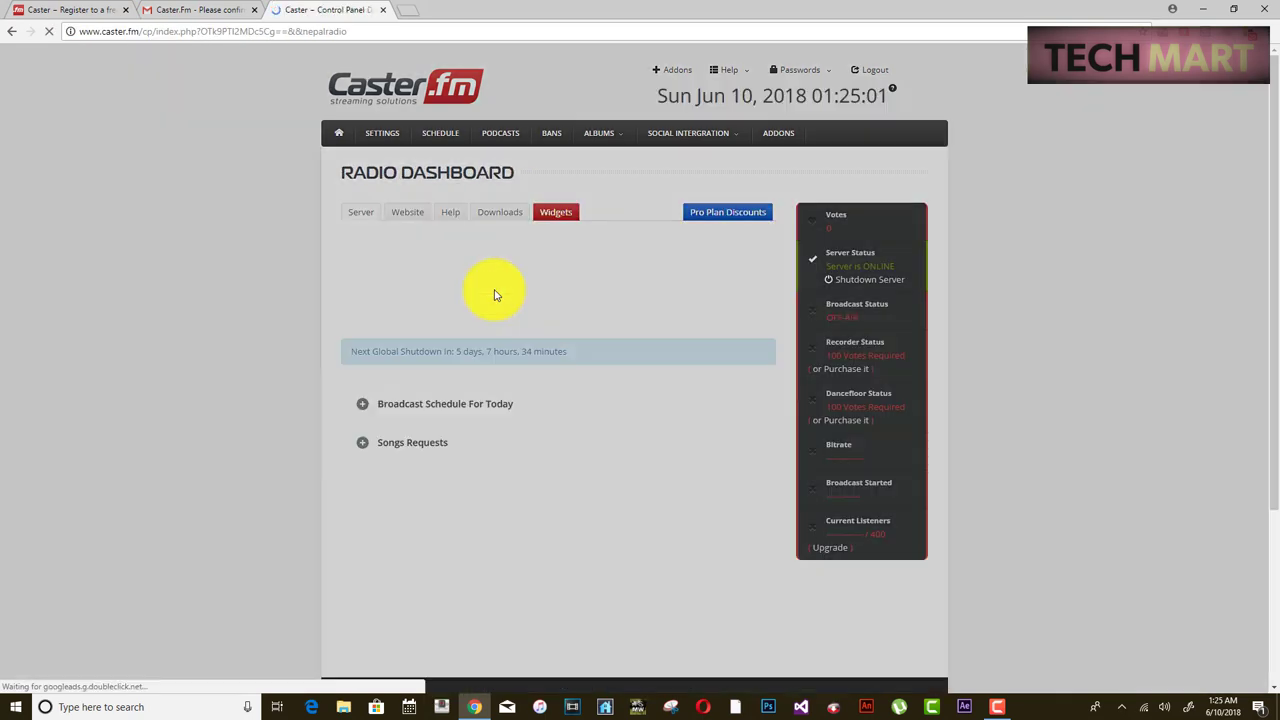
left_click(778, 339)
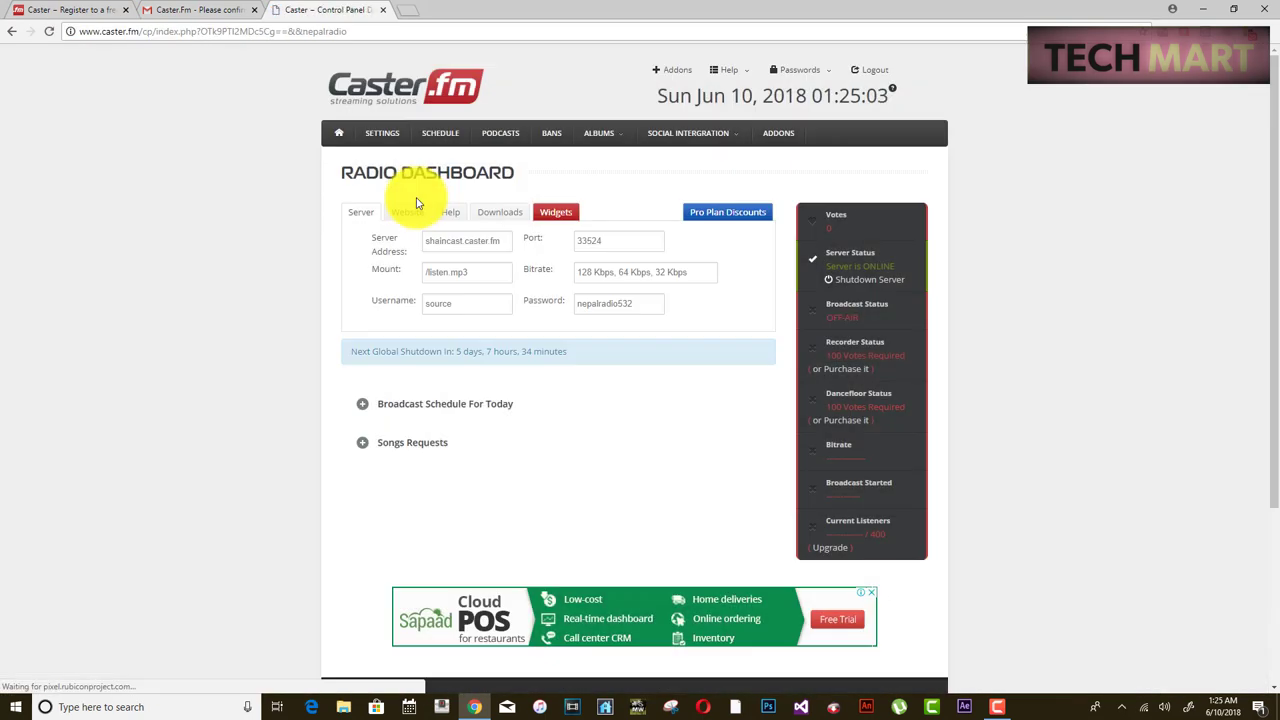
left_click_drag(357, 234, 686, 316)
left_click(686, 316)
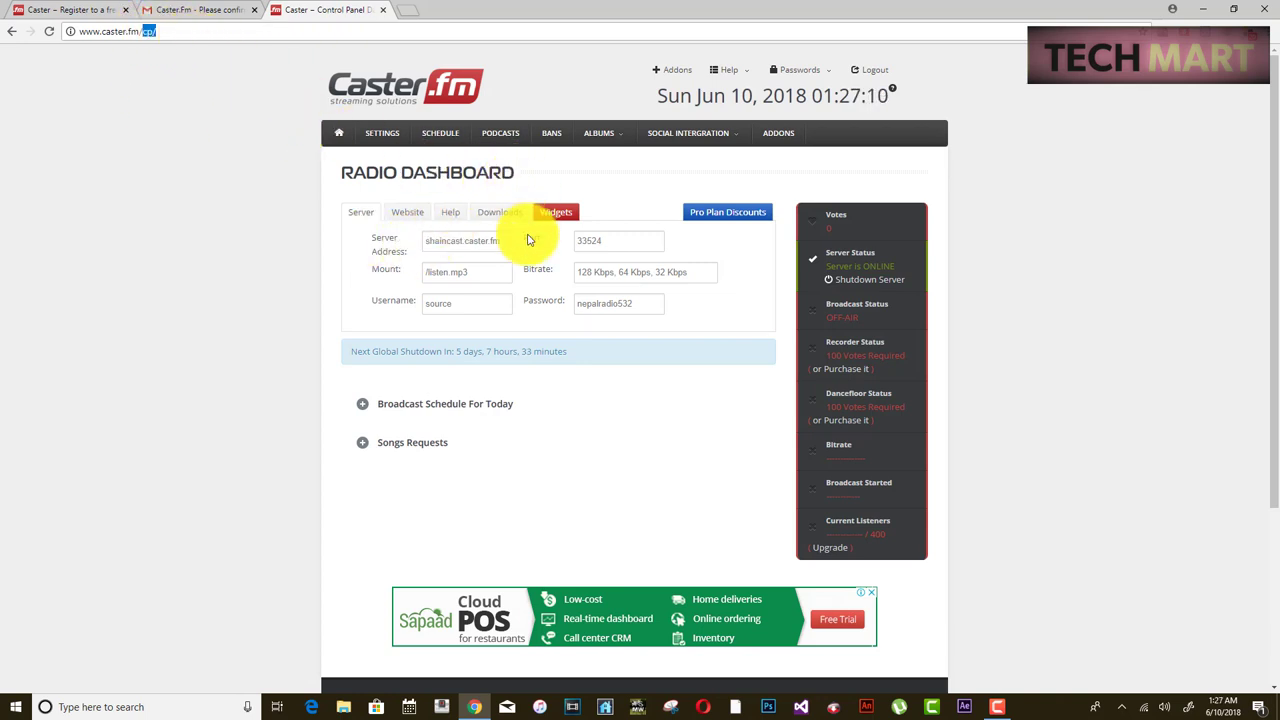
- Highlight the shaincast.caster.fm address, port 33524 and source password, then view the Website links
left_click(355, 200)
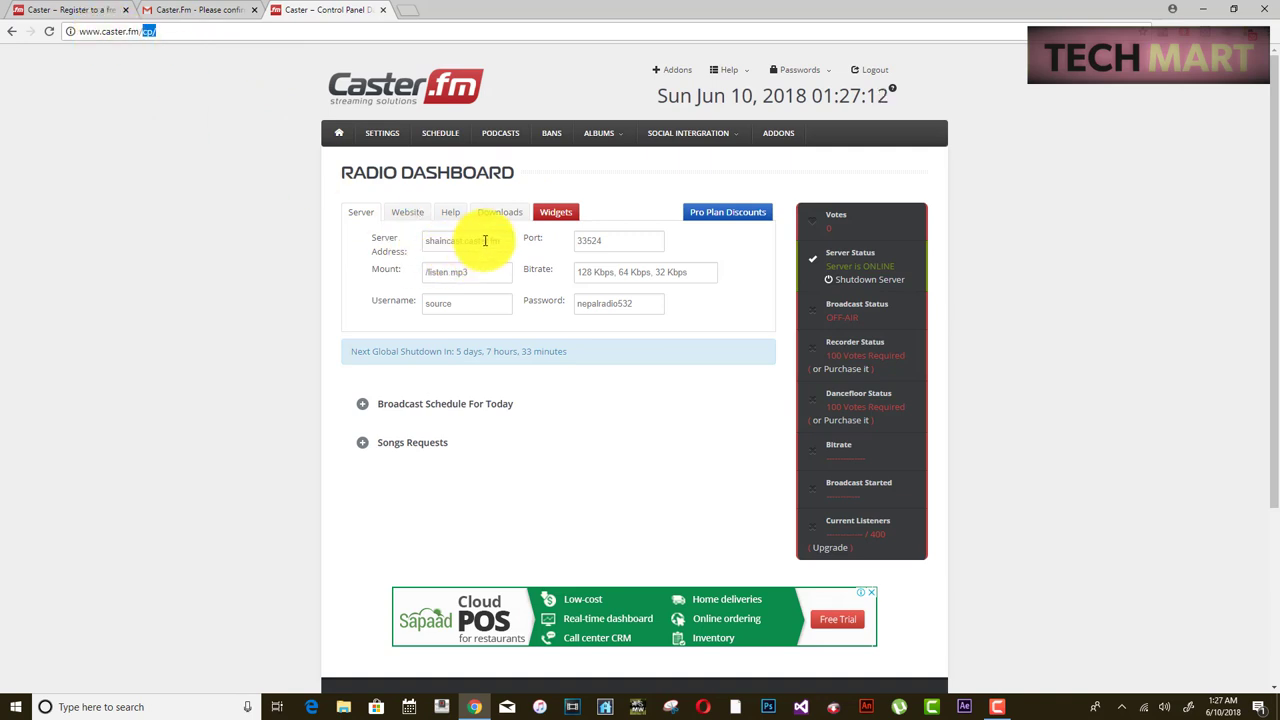
left_click_drag(494, 243, 429, 271)
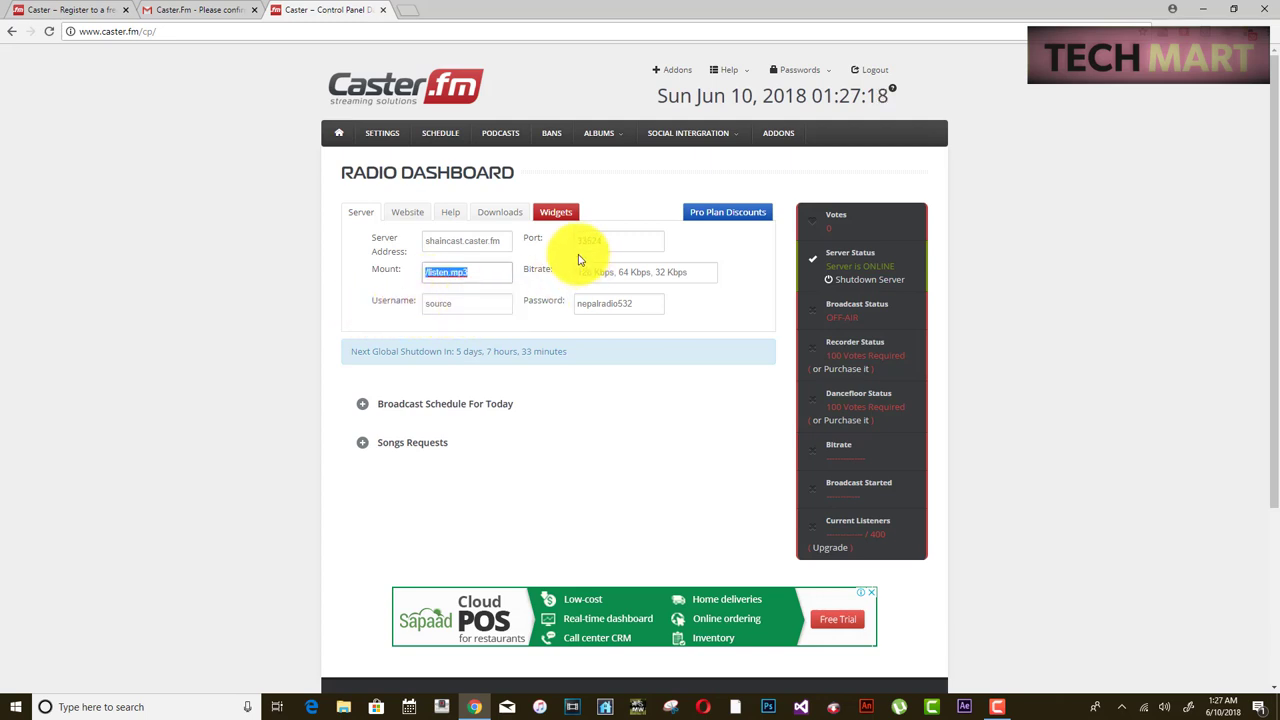
left_click_drag(581, 242, 577, 241)
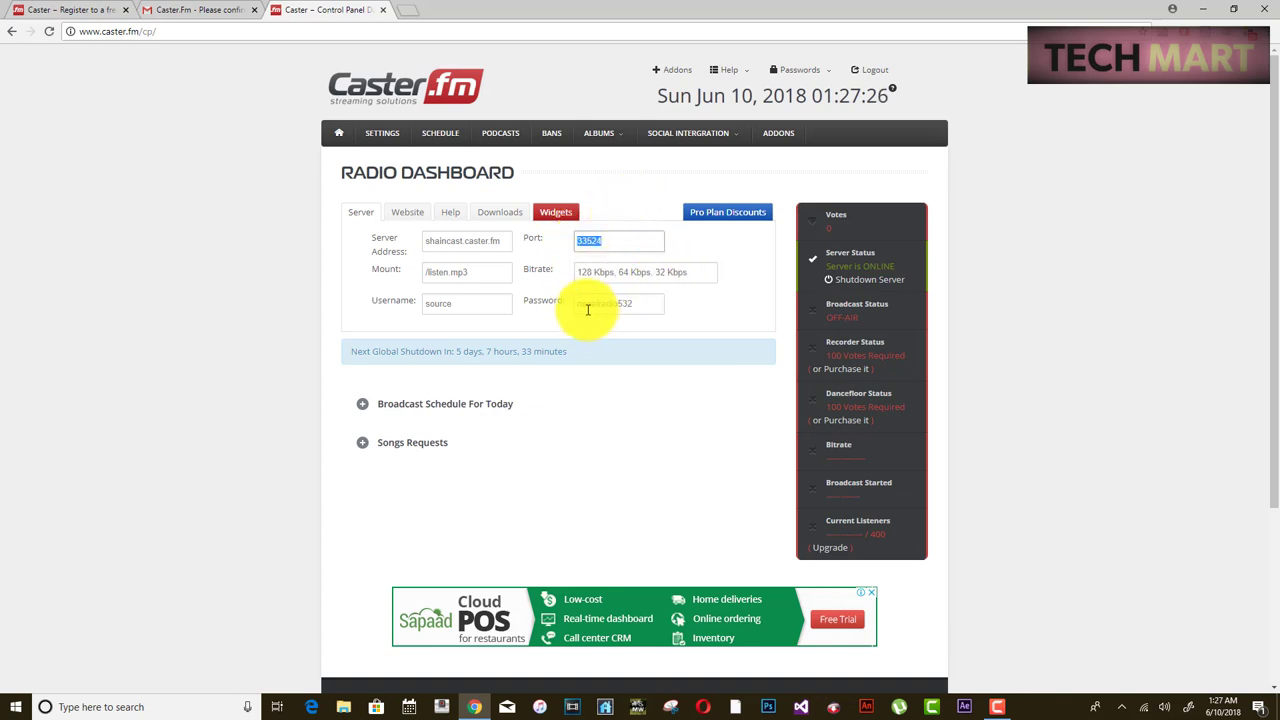
left_click_drag(578, 305, 641, 305)
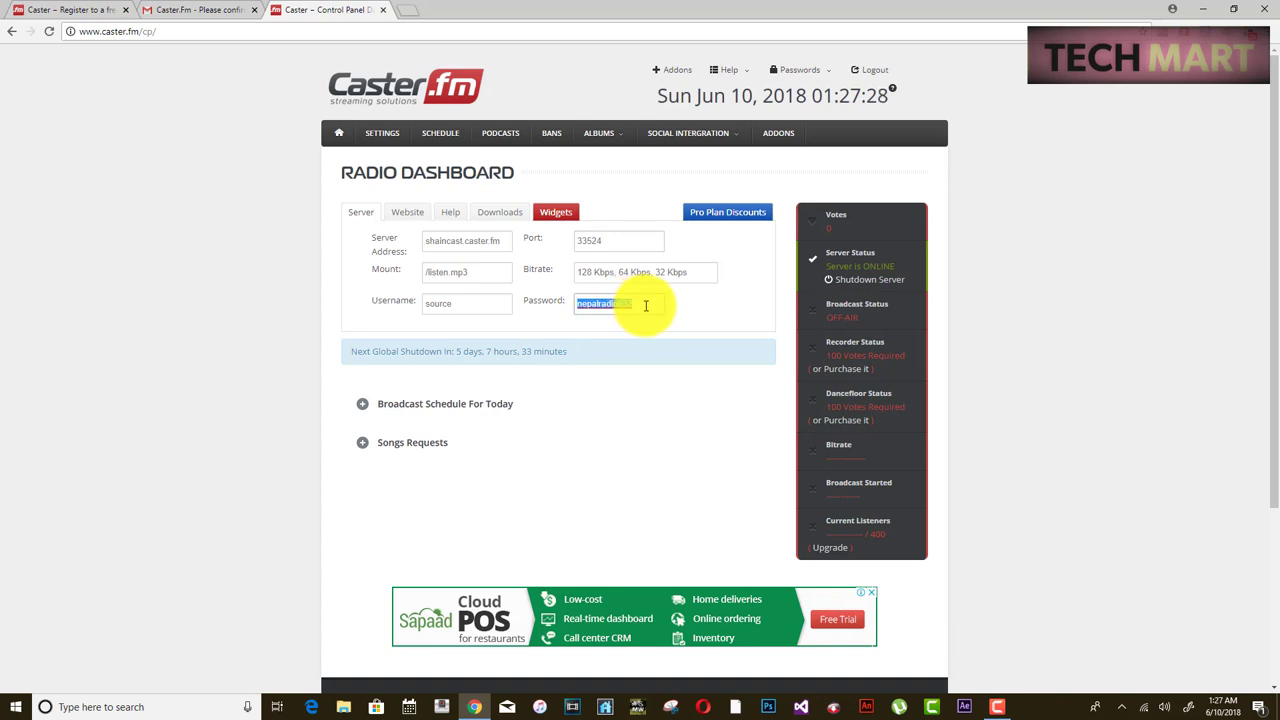
left_click(405, 212)
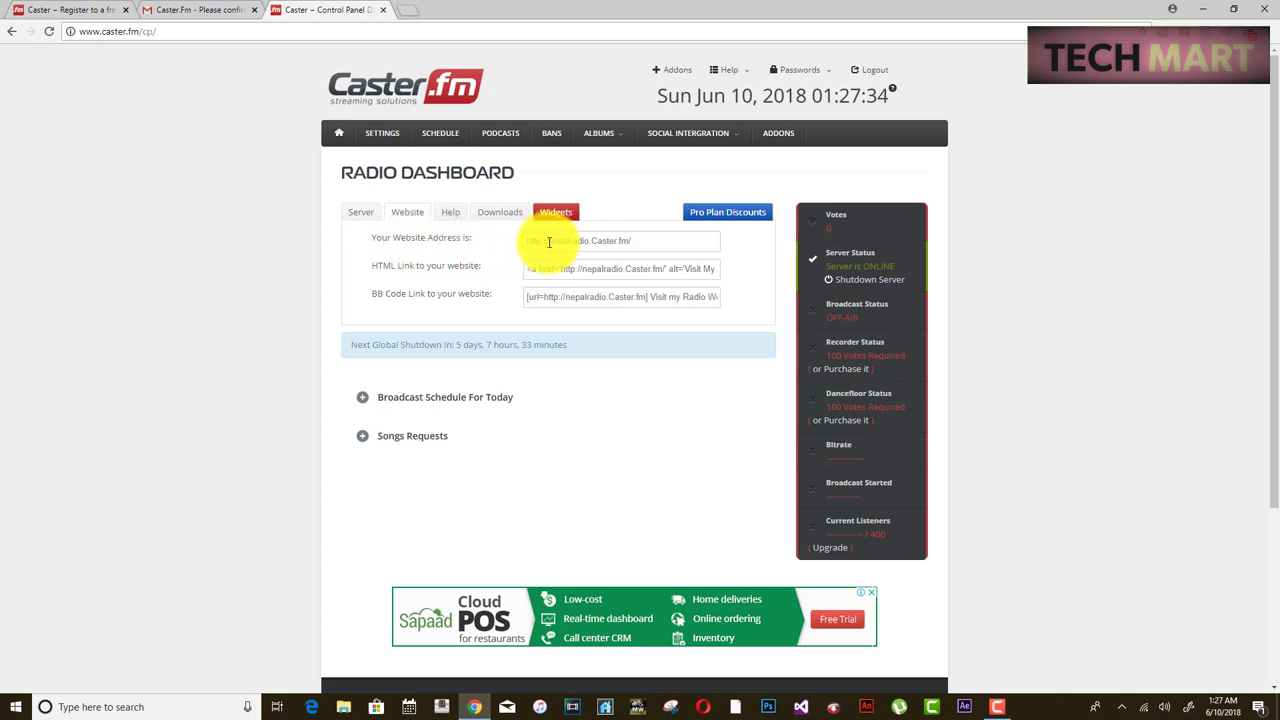
- Copy the station's Website Address from the Caster.fm dashboard
left_click_drag(549, 241, 636, 242)
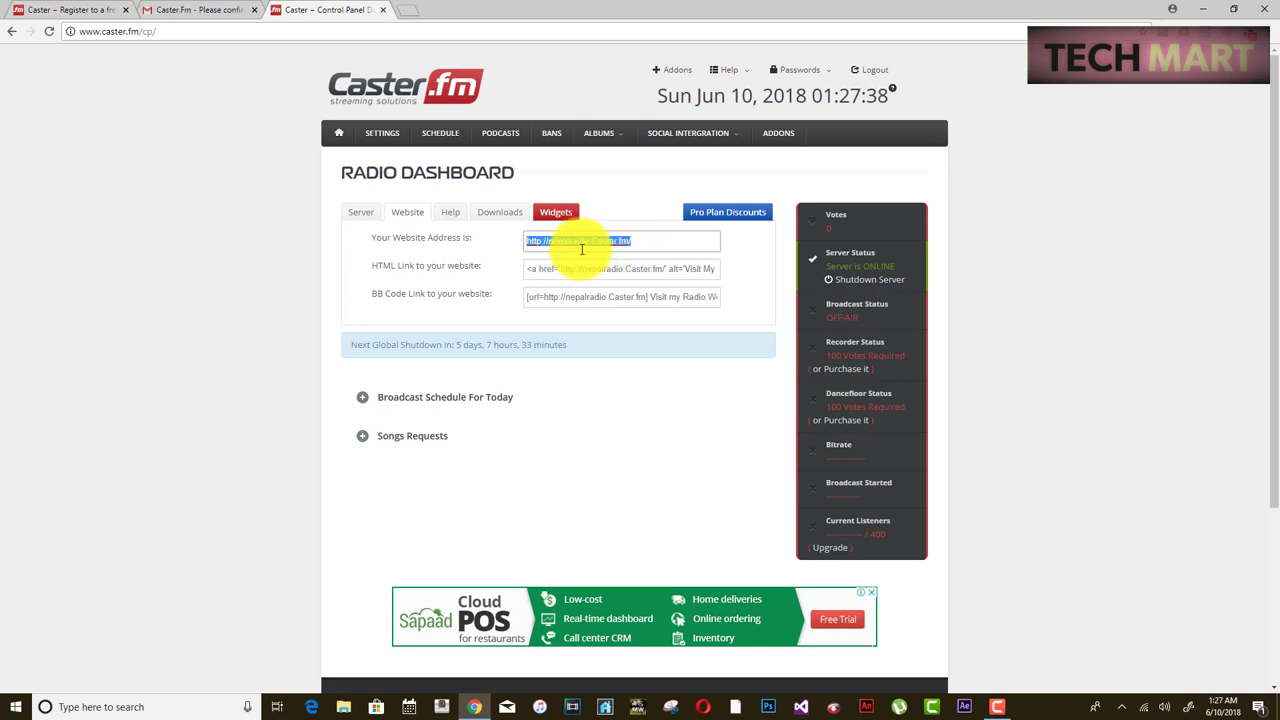
left_click(644, 241)
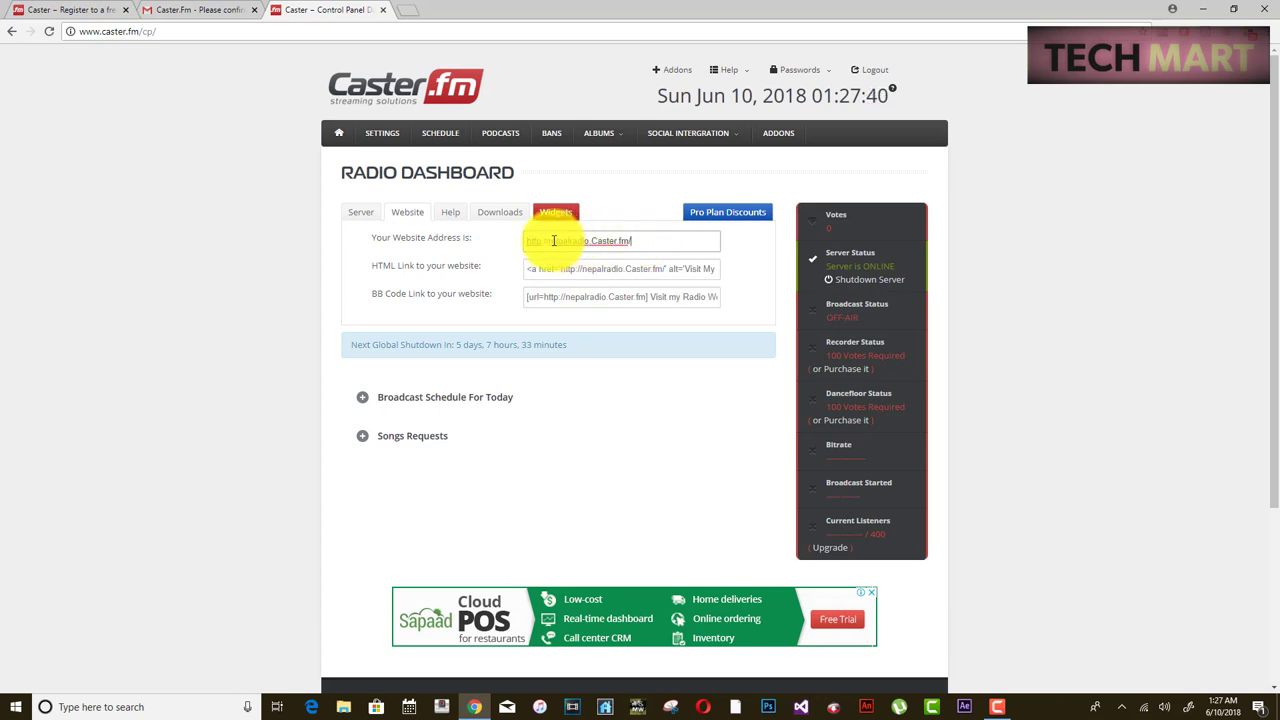
left_click_drag(644, 245, 782, 249)
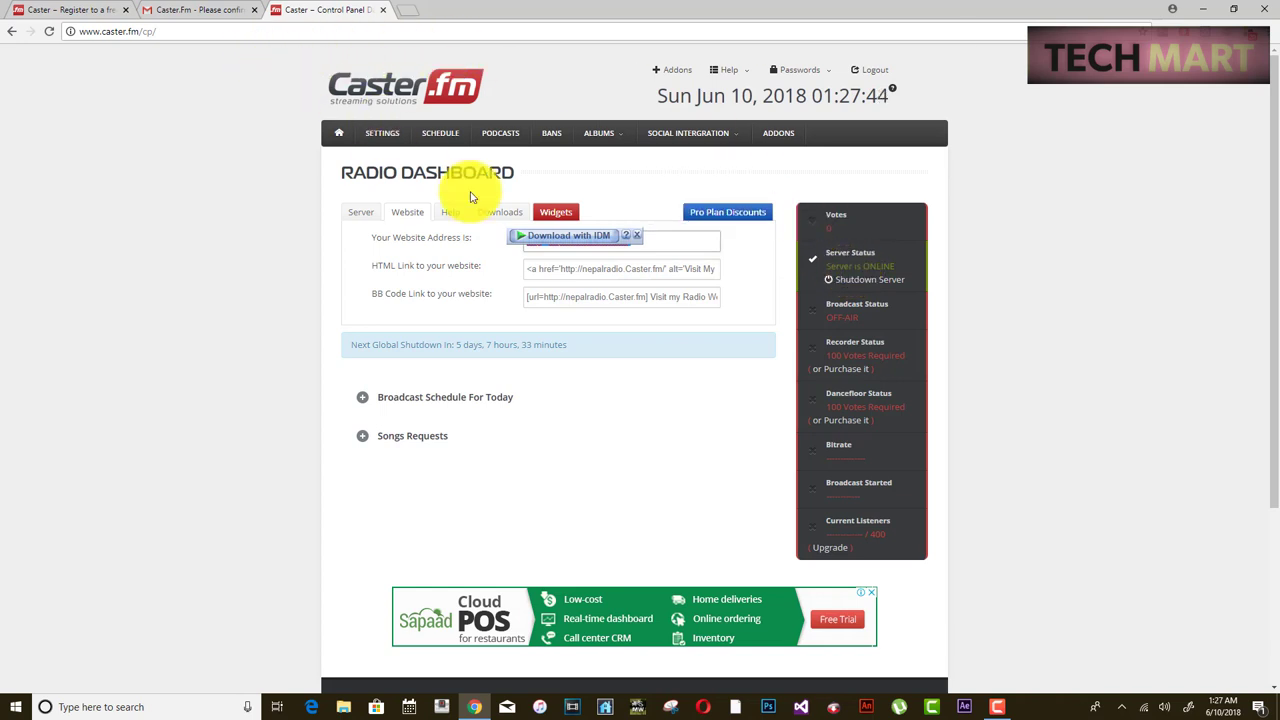
left_click_drag(639, 233, 569, 262)
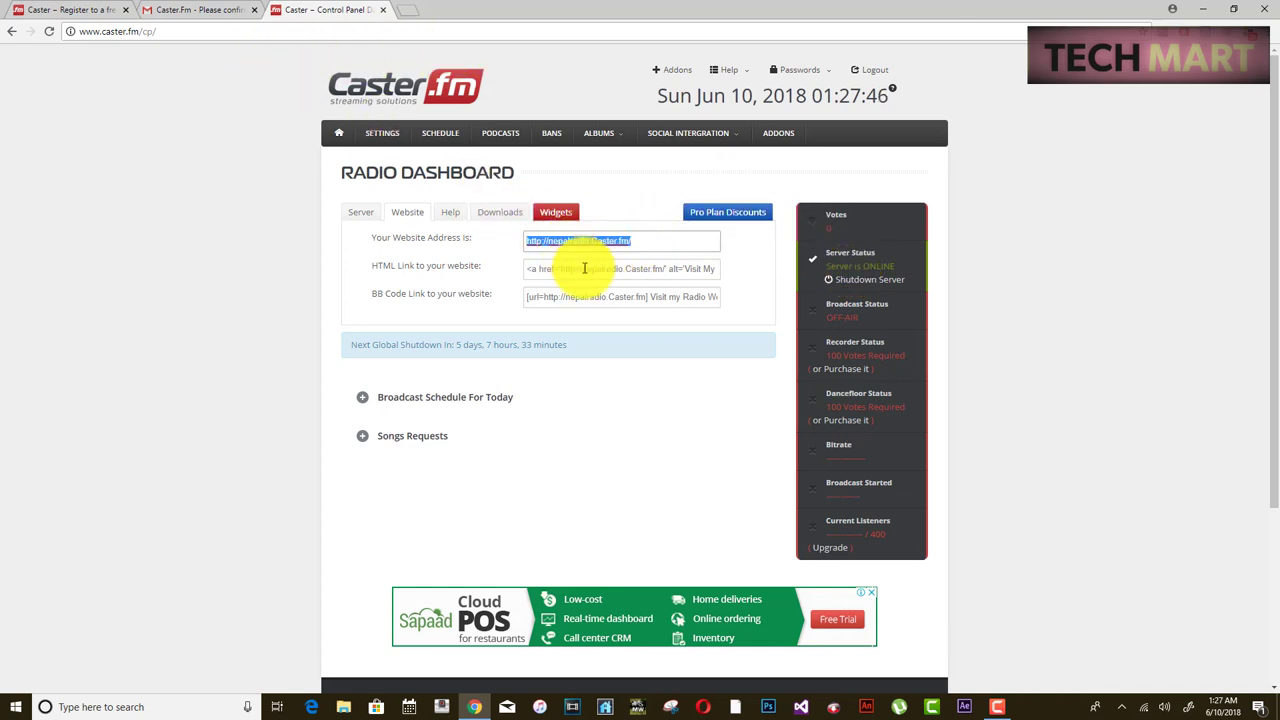
left_click(600, 272)
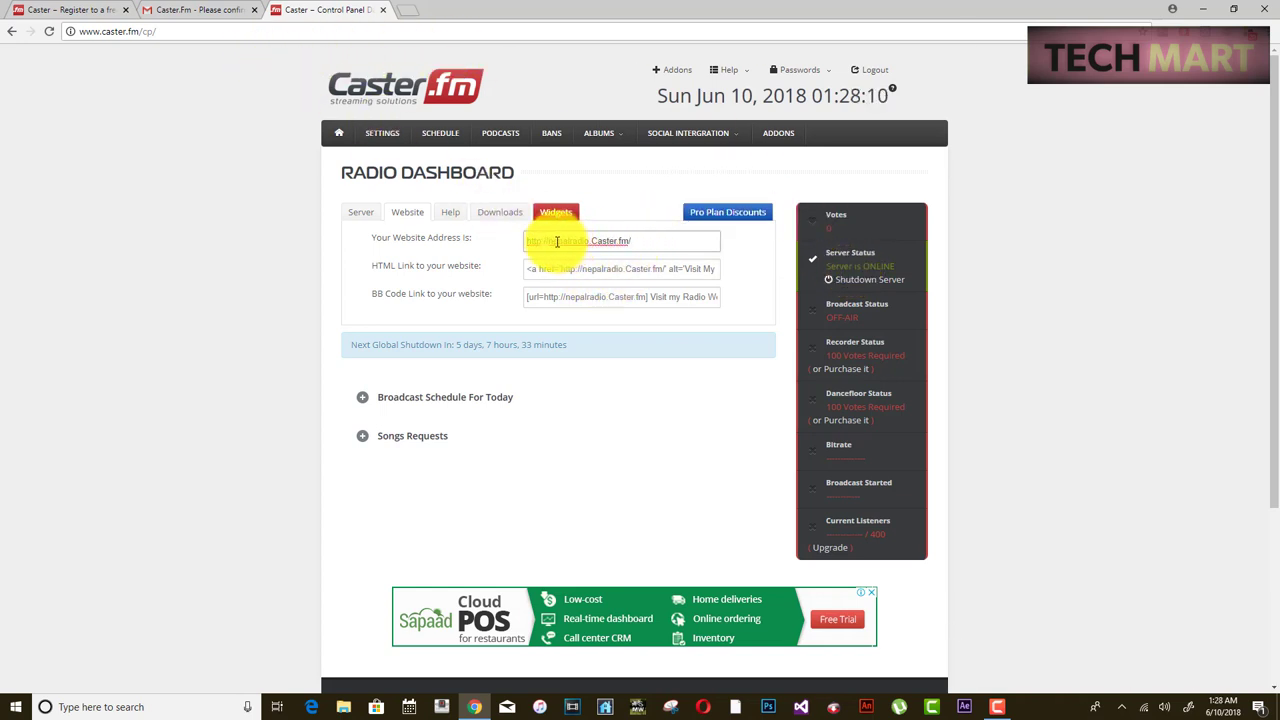
left_click_drag(550, 241, 630, 241)
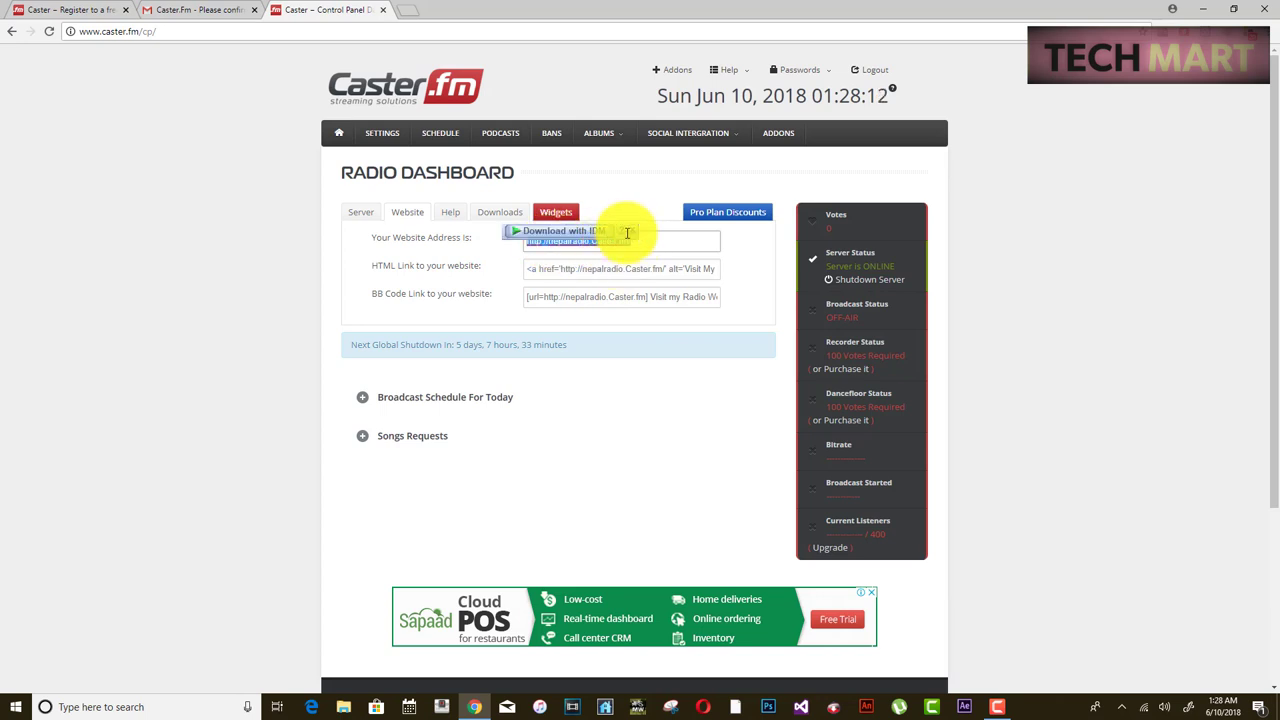
right_click(603, 246)
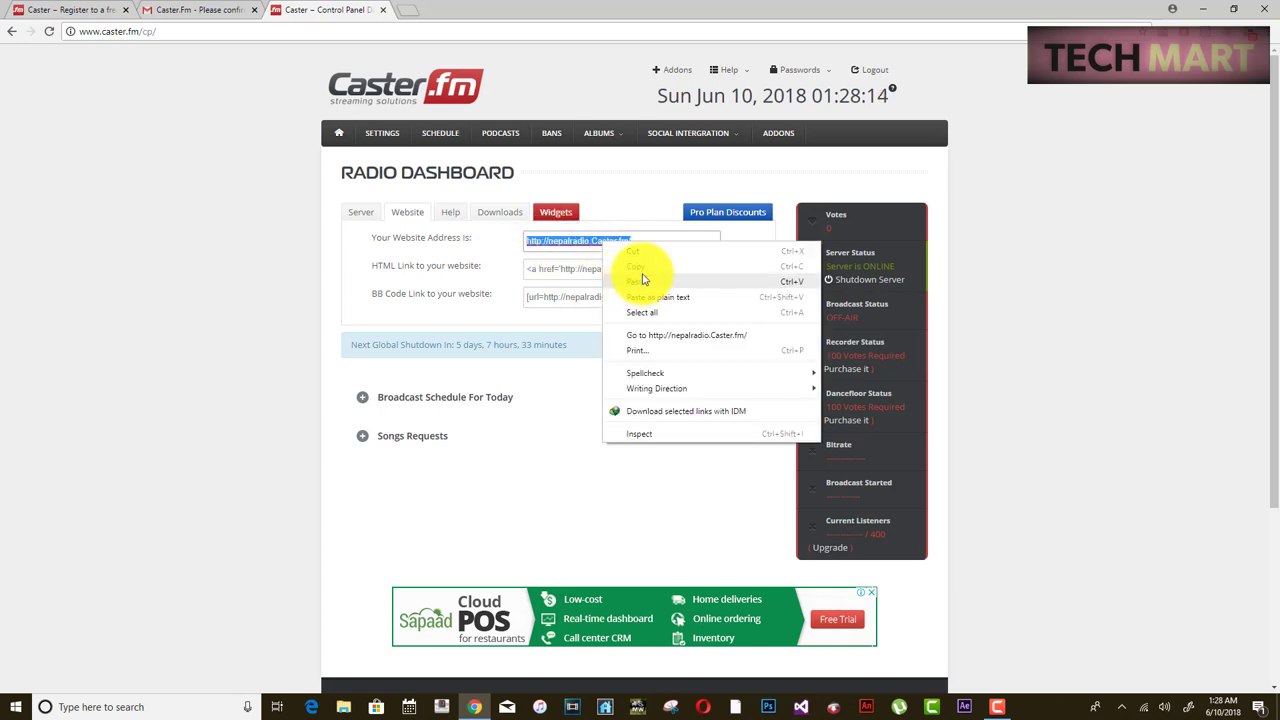
left_click(638, 267)
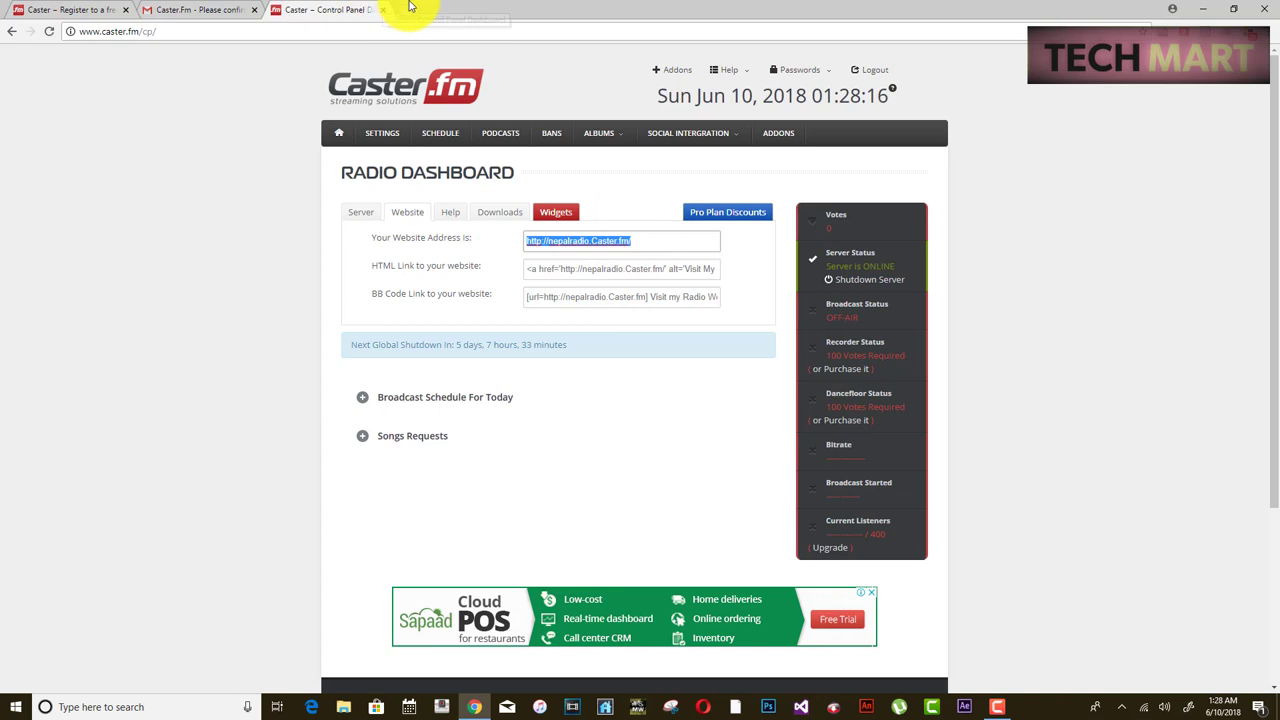
left_click(409, 7)
right_click(343, 30)
left_click(371, 94)
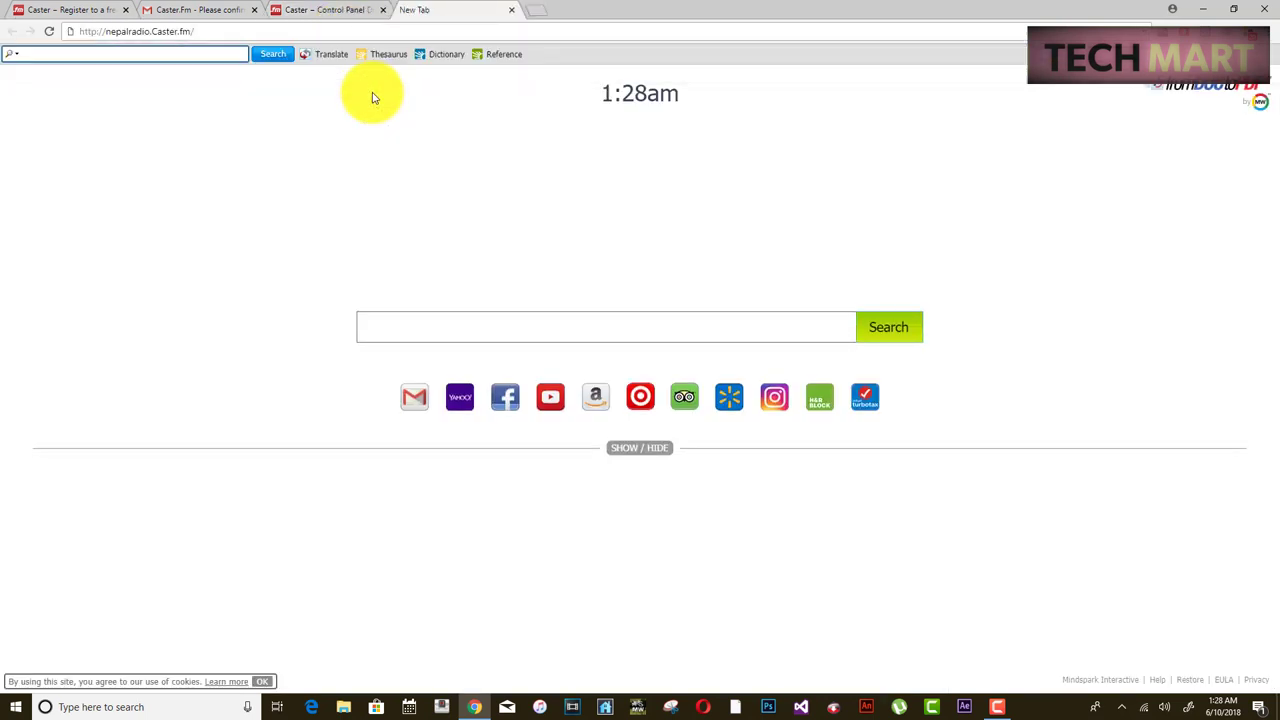
- Load nepalradio.caster.fm, look over the off-air station page, then close that tab
key("Return")
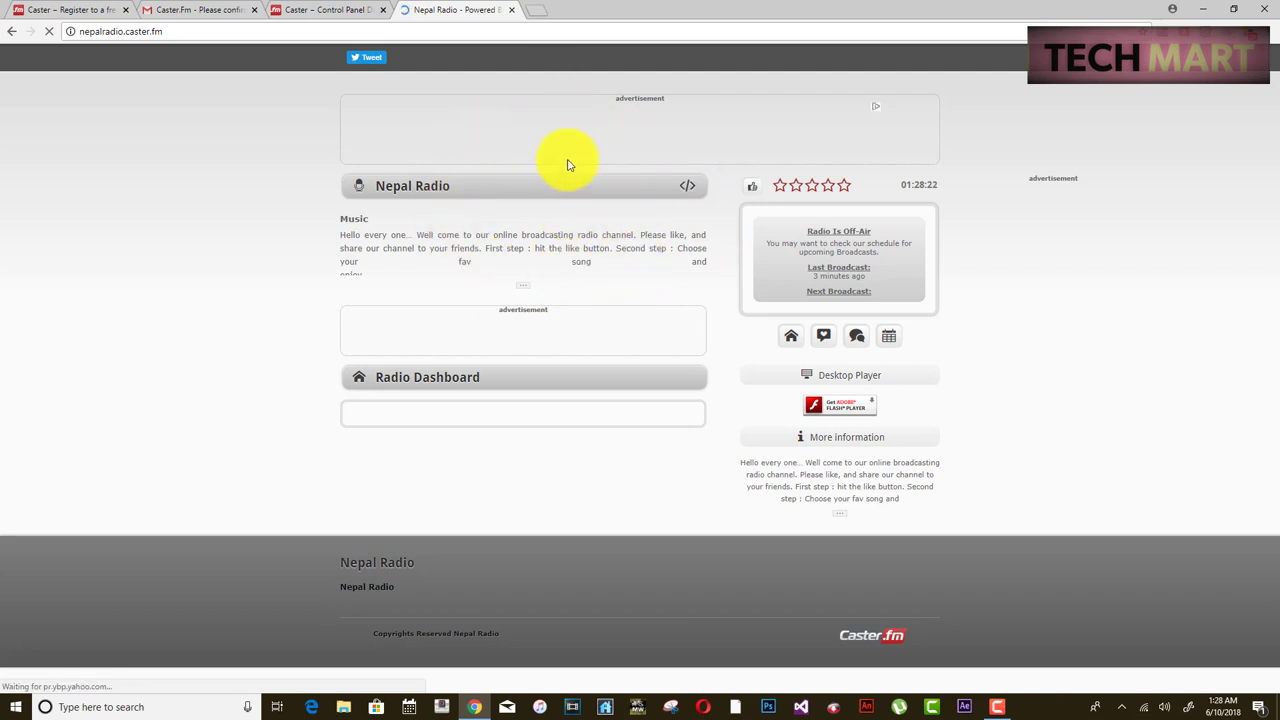
left_click_drag(343, 233, 591, 266)
left_click(585, 267)
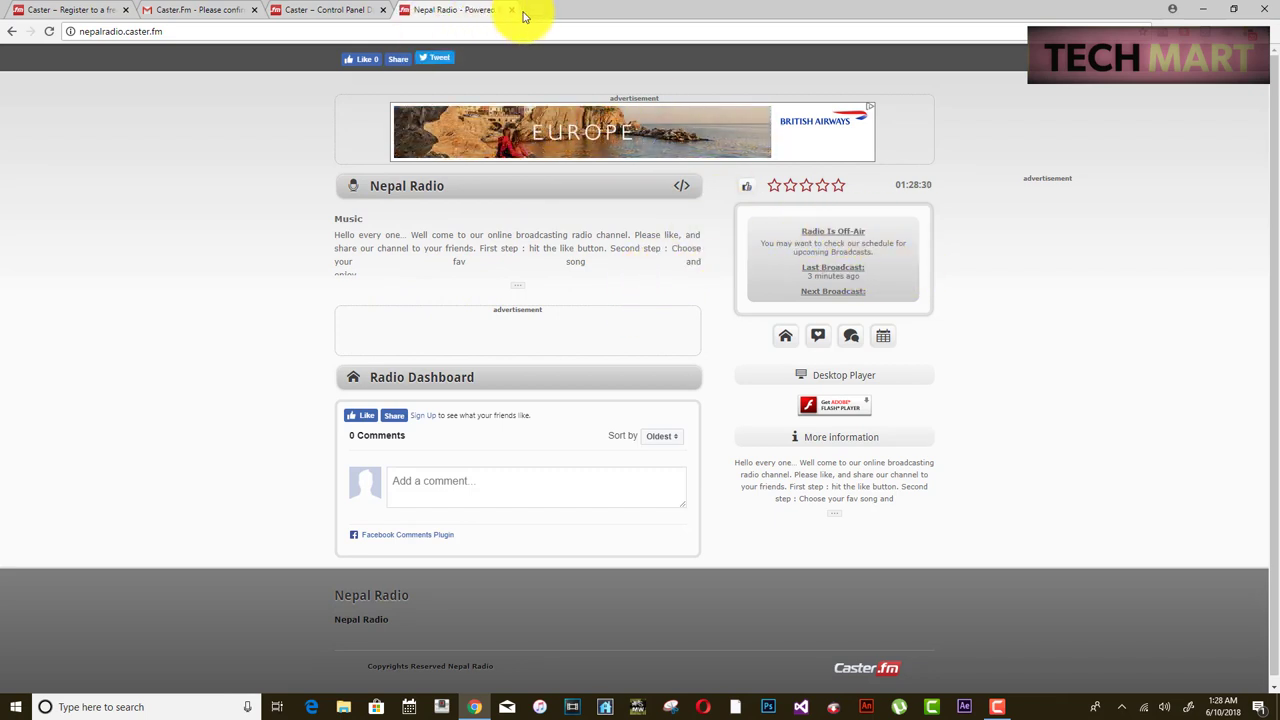
left_click(515, 11)
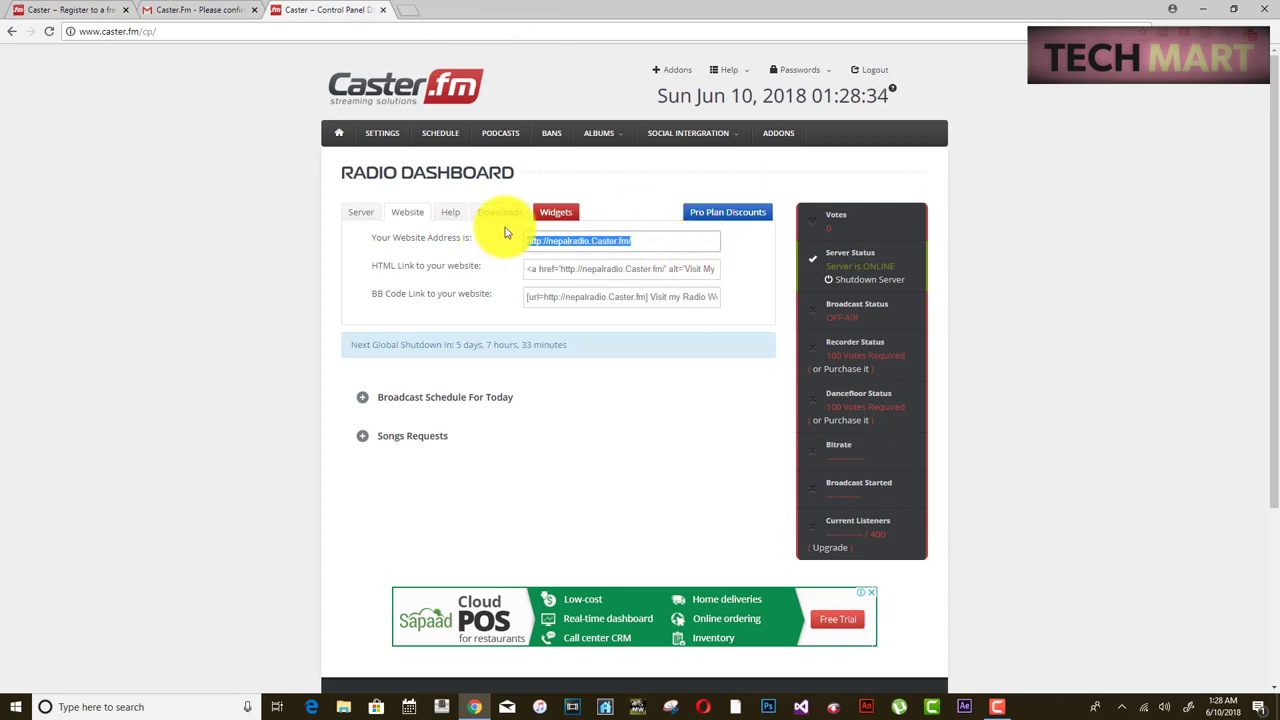
- Show the broadcasting software Downloads list on the Radio Dashboard
left_click(449, 215)
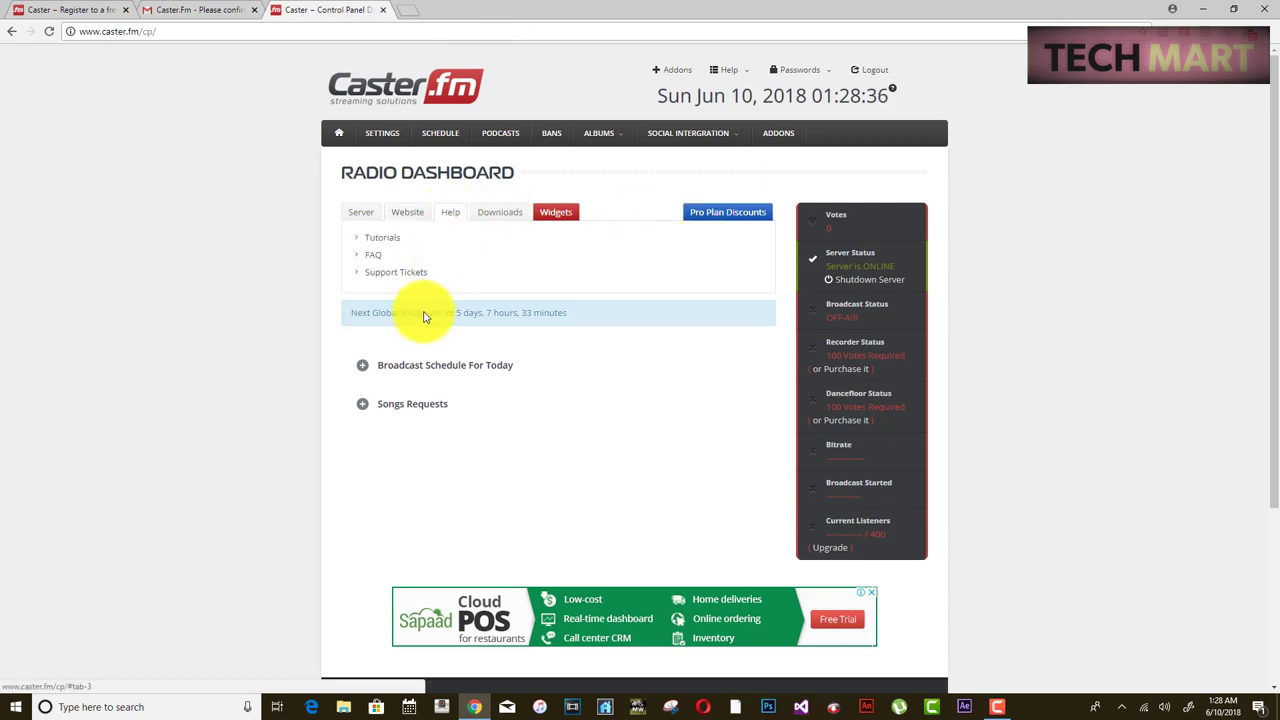
left_click(498, 218)
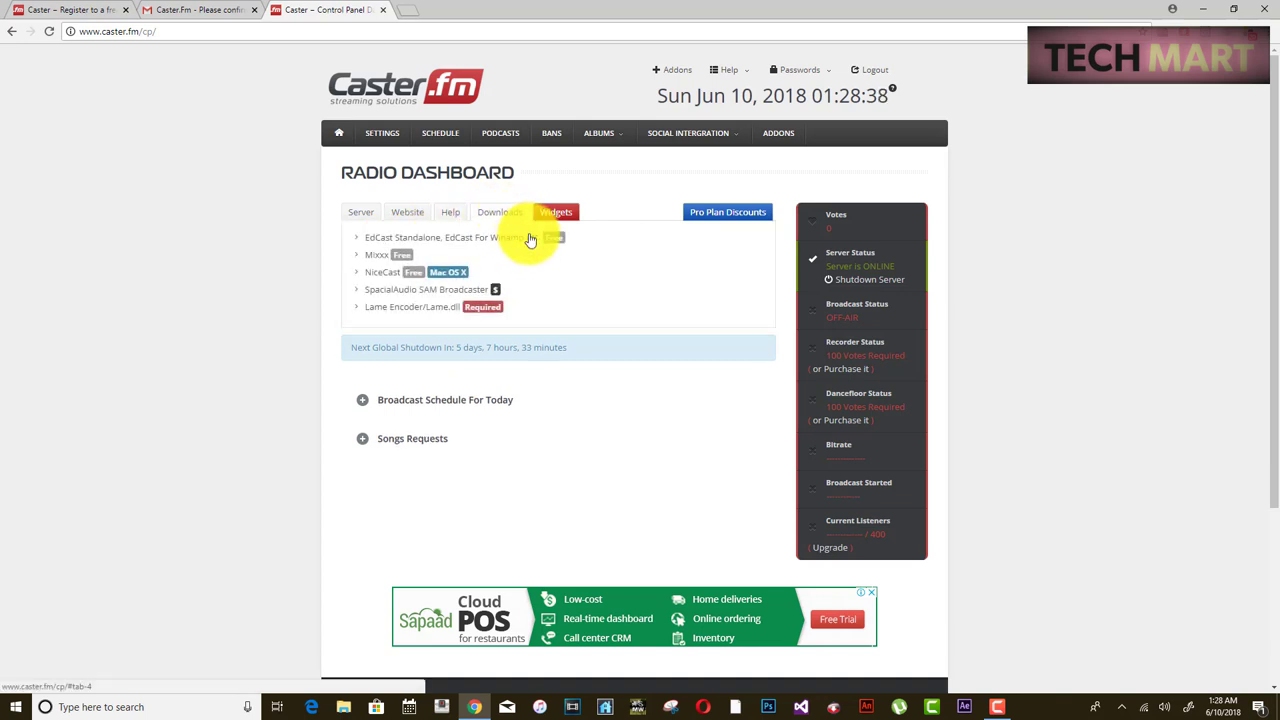
left_click(452, 214)
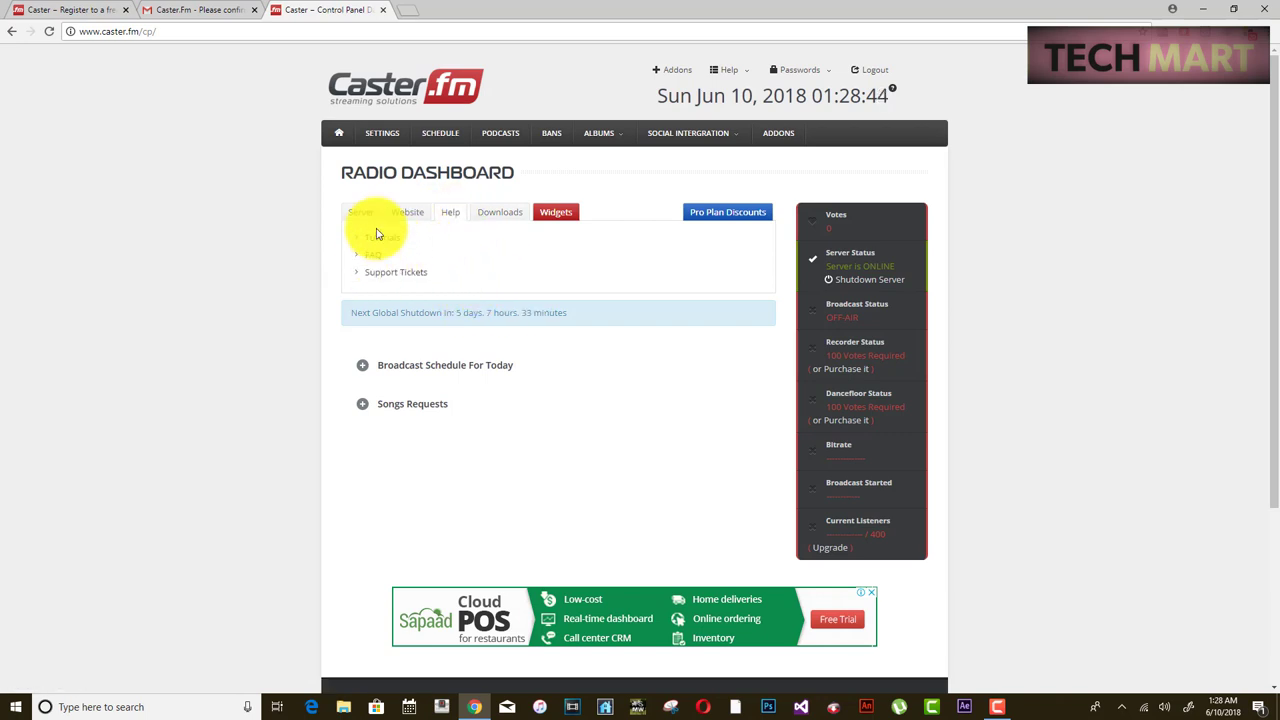
left_click(508, 212)
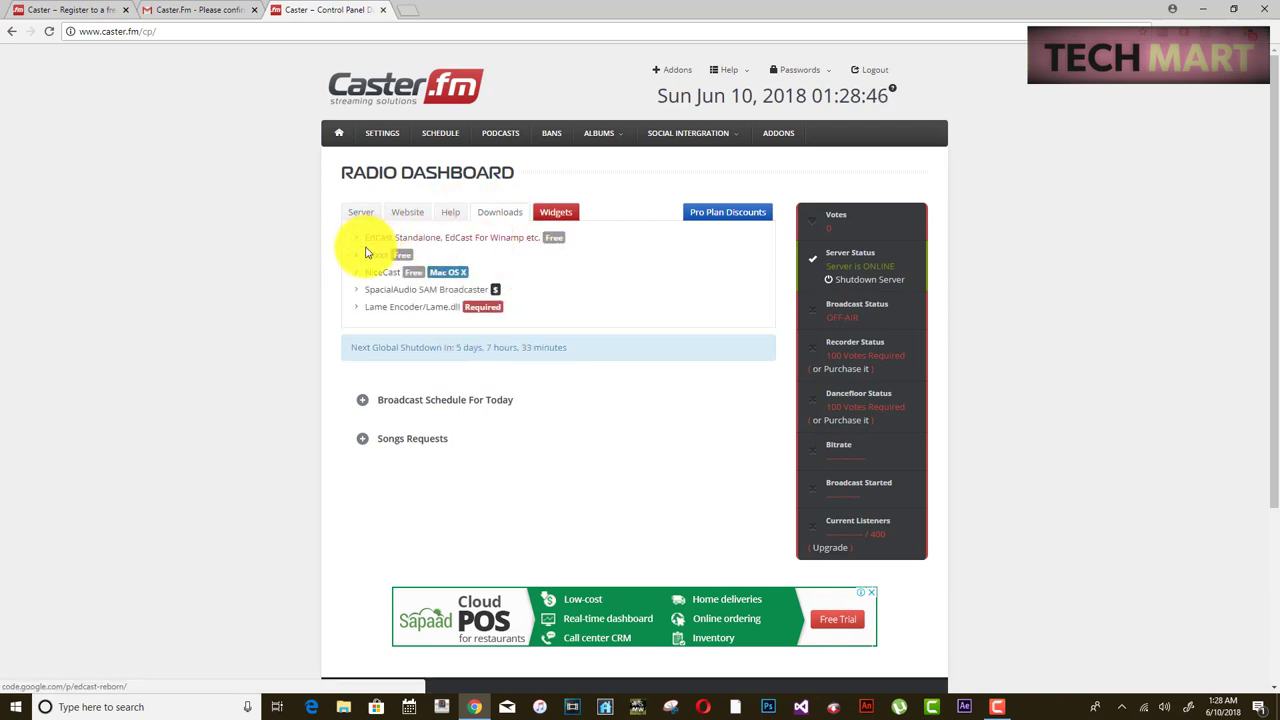
- Open the Mixxx download link in a new tab and switch to it
left_click_drag(365, 256, 422, 260)
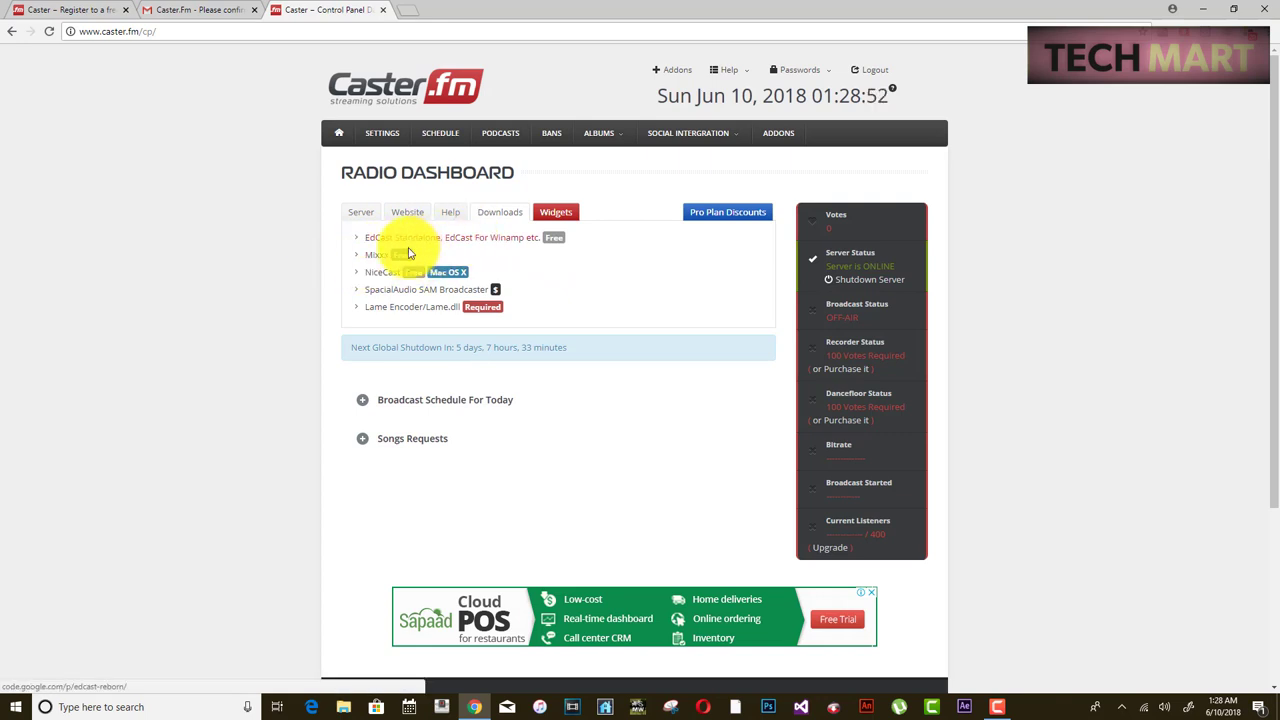
right_click(370, 256)
left_click(402, 265)
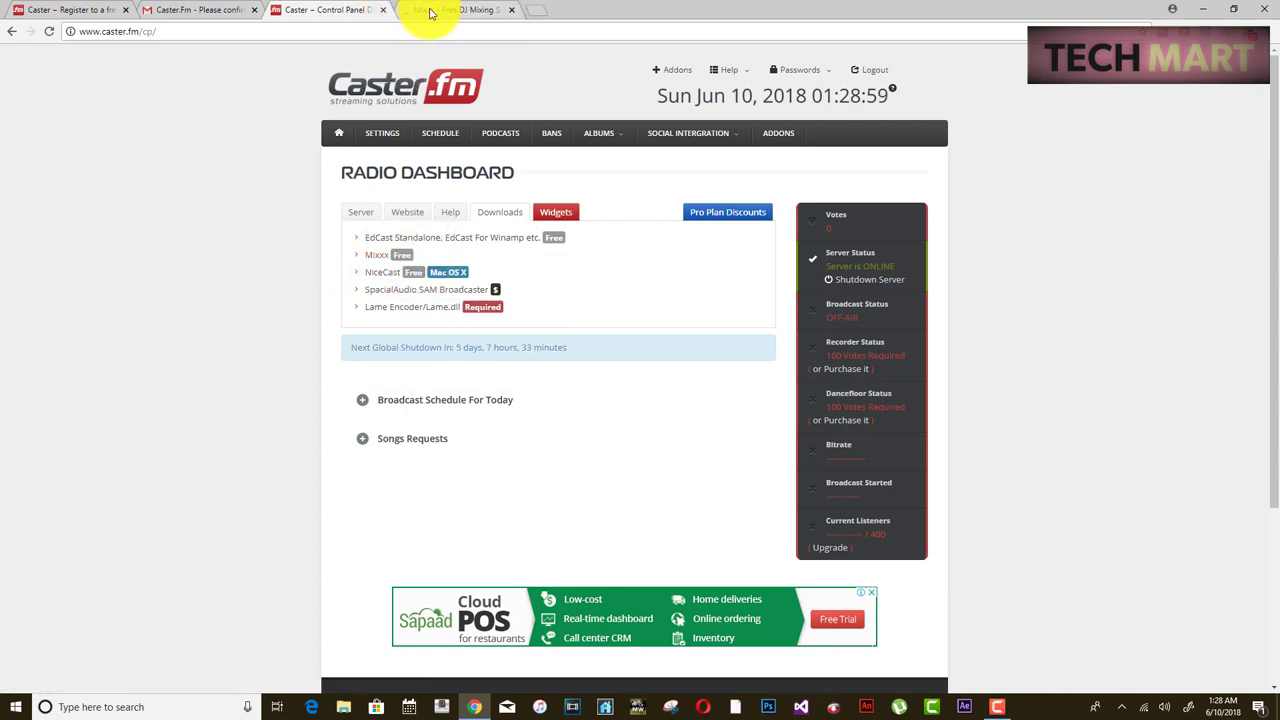
left_click(430, 12)
- Go from the Mixxx homepage to its 2.1 Stable download page
left_click(165, 32)
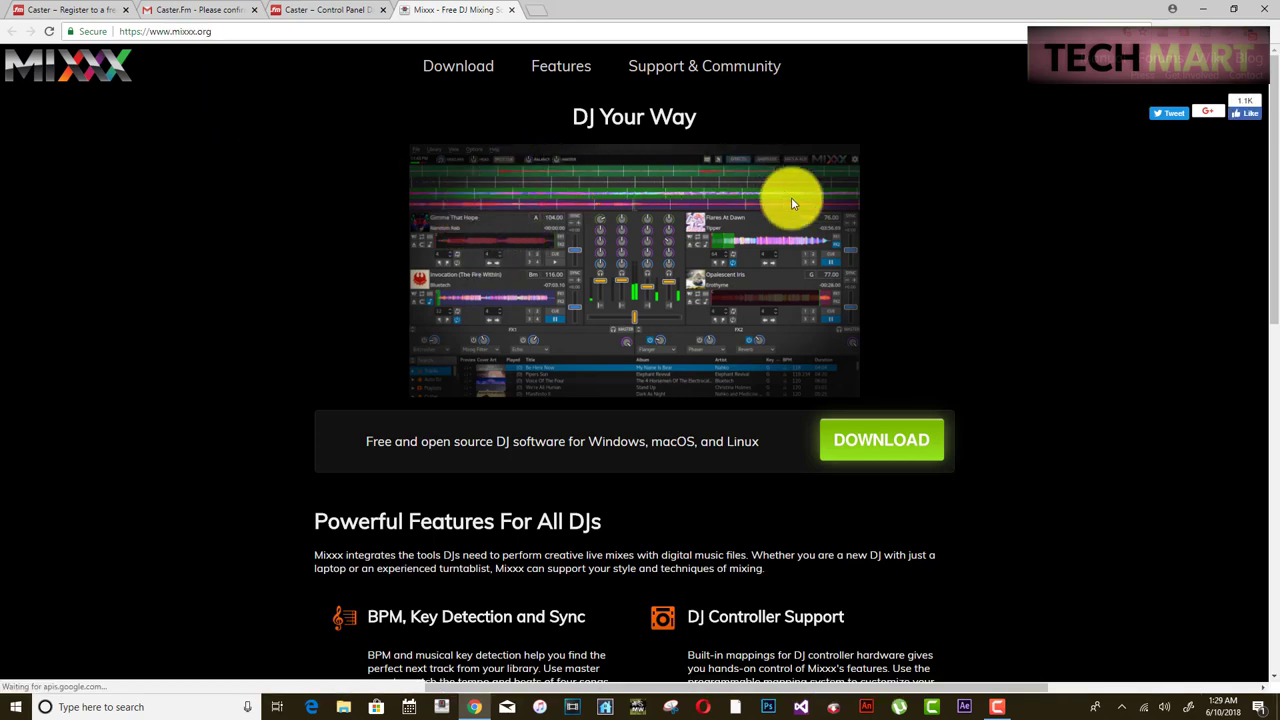
scroll(739, 236, "down", 3)
scroll(739, 236, "up", 1)
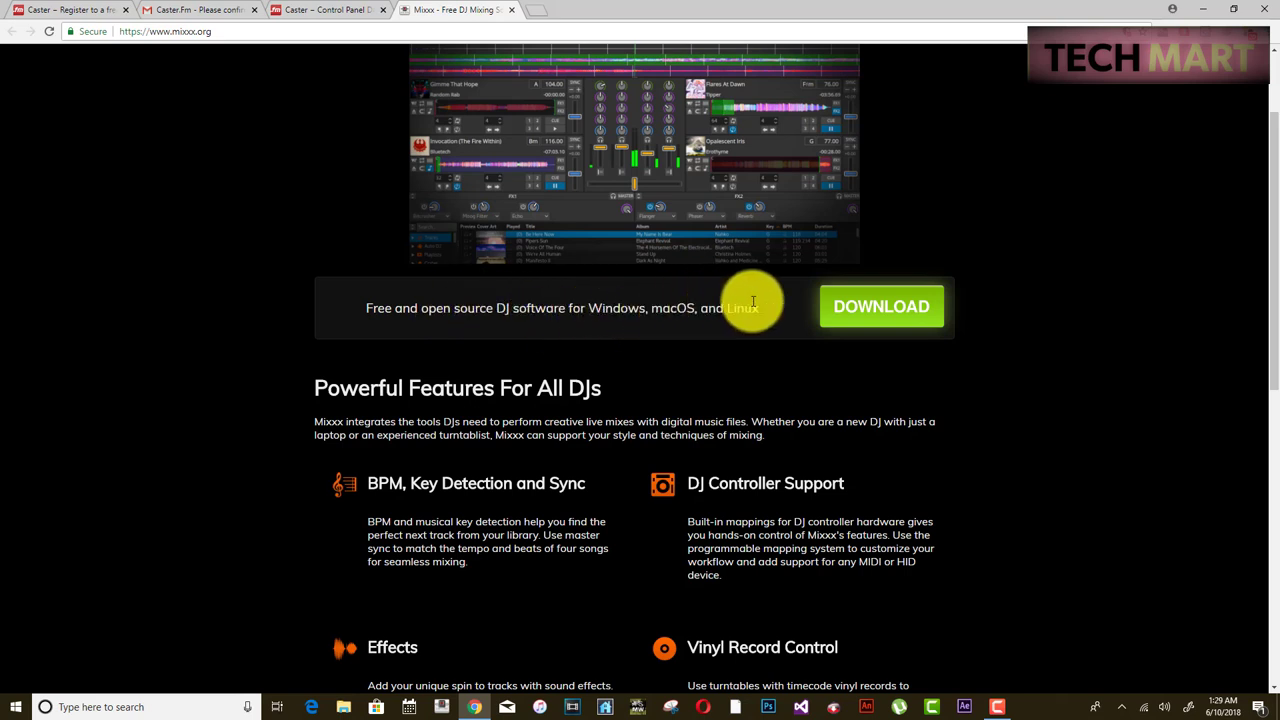
left_click_drag(589, 307, 646, 310)
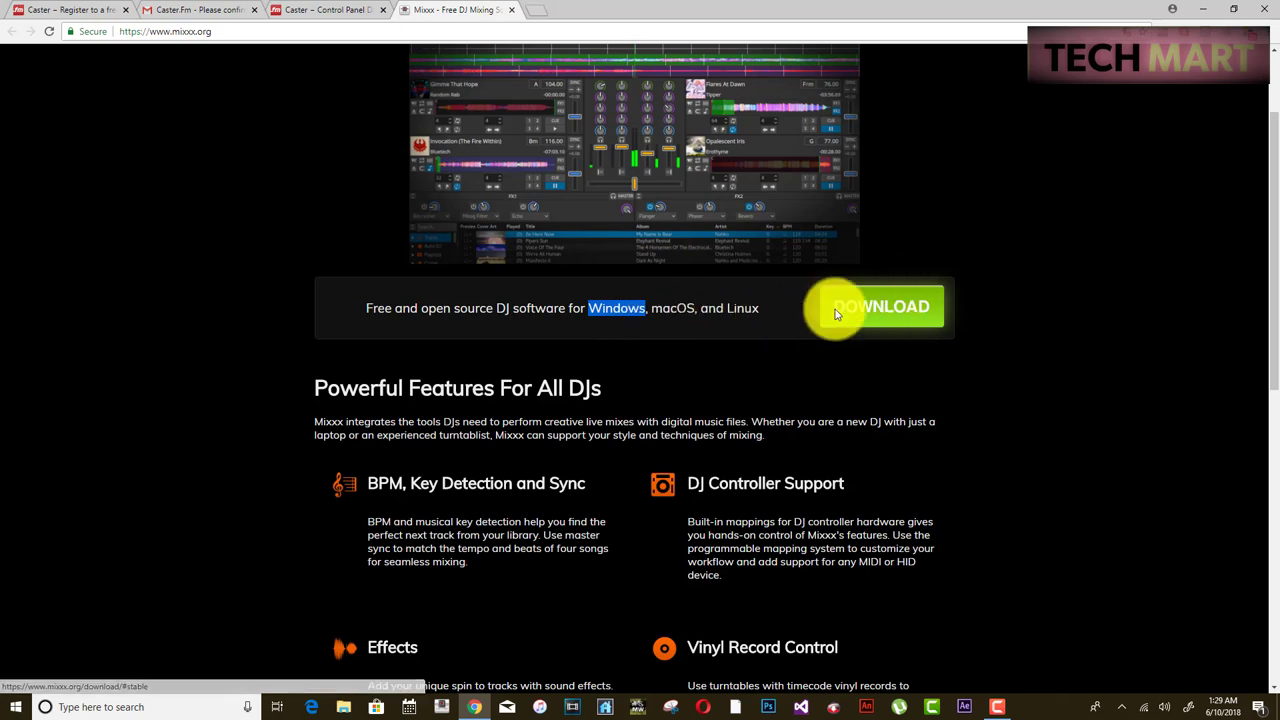
left_click(882, 316)
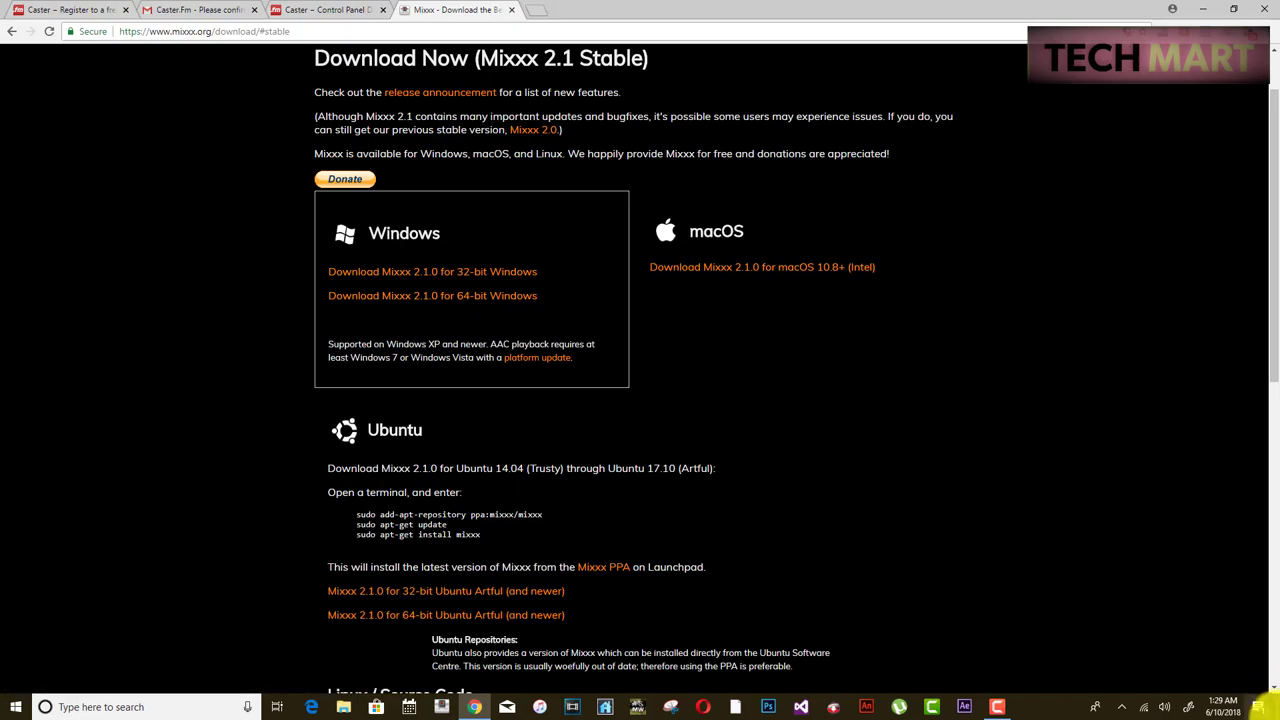
- Confirm in This PC's system properties that Windows is 64-bit, then return to the desktop
left_click(1276, 712)
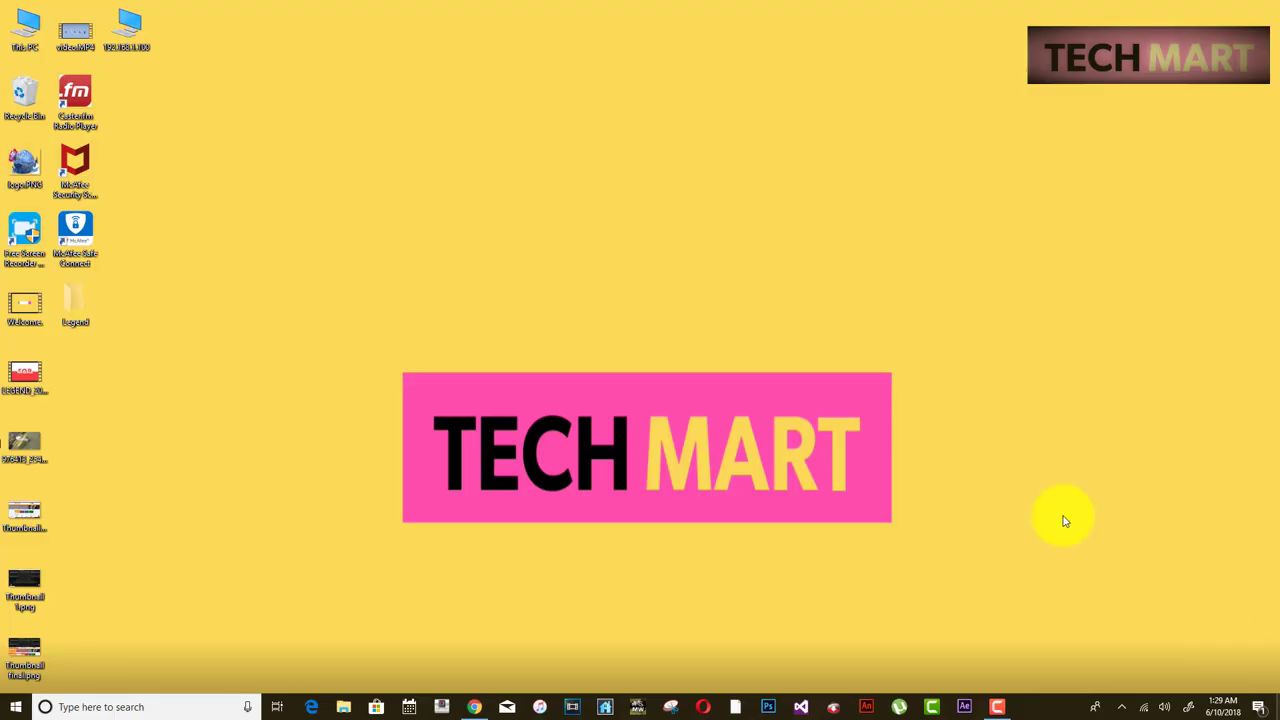
right_click(20, 40)
left_click(78, 197)
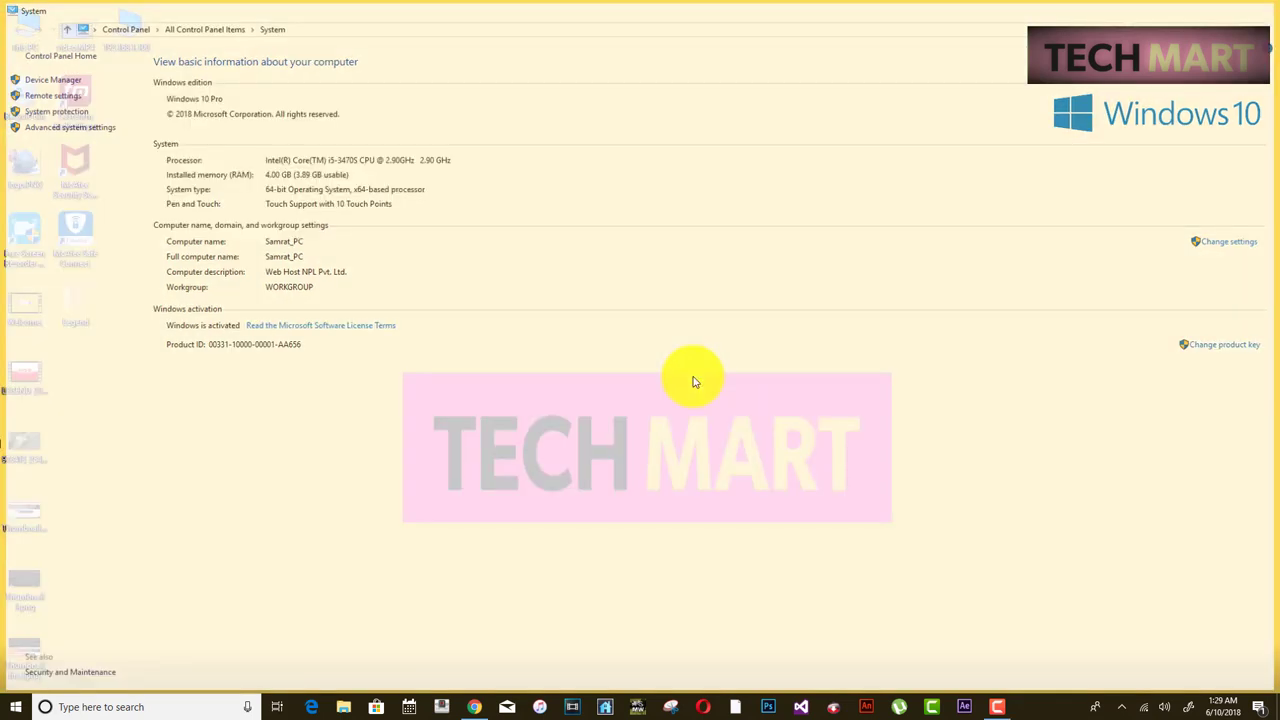
left_click(468, 707)
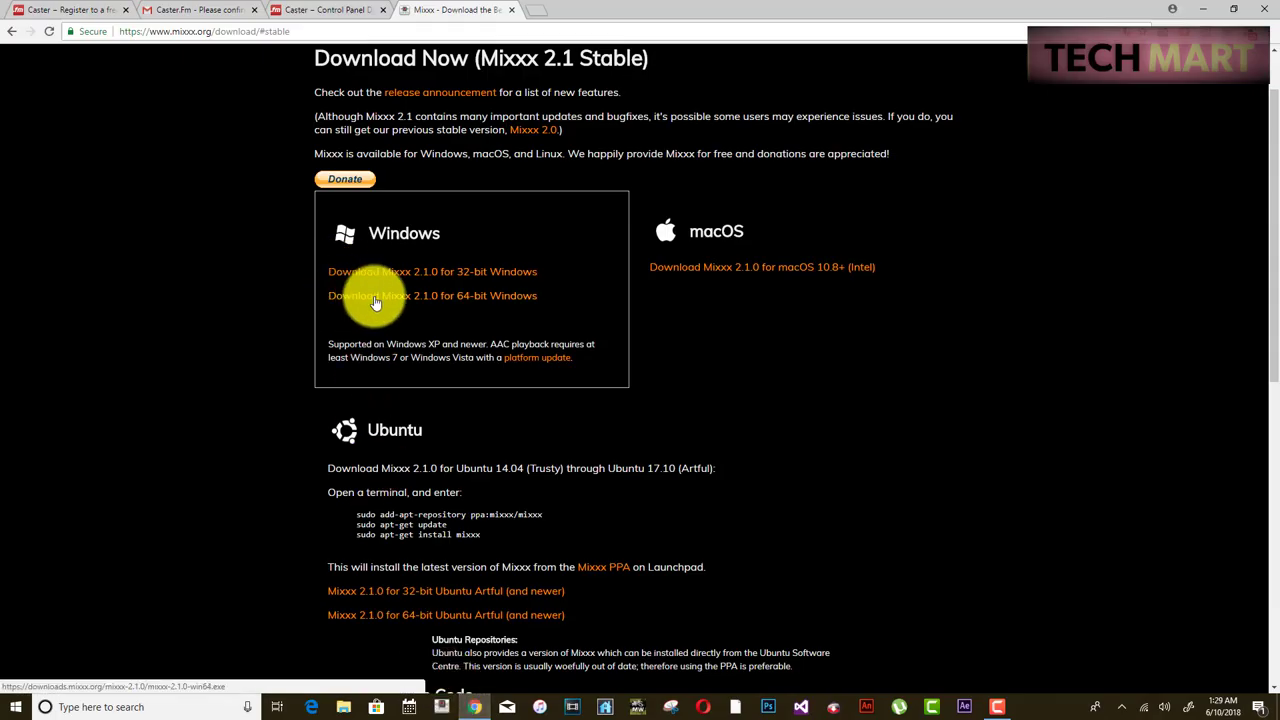
right_click(376, 302)
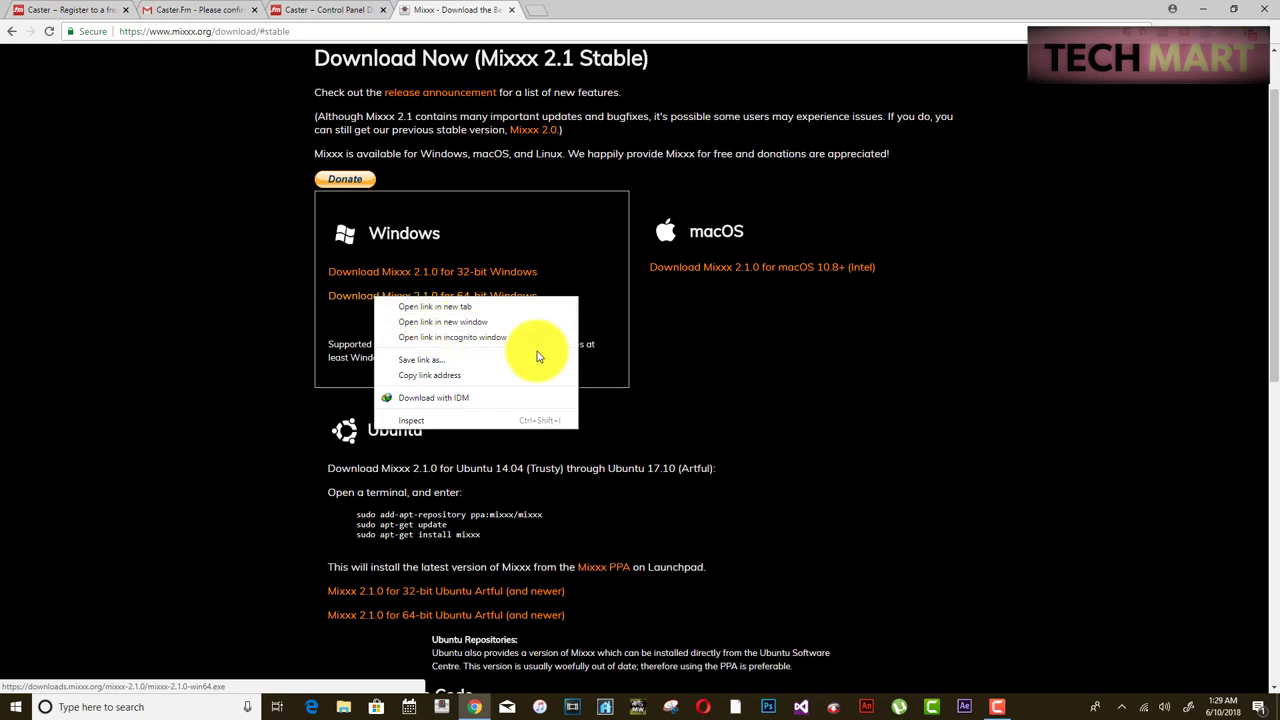
left_click(1275, 708)
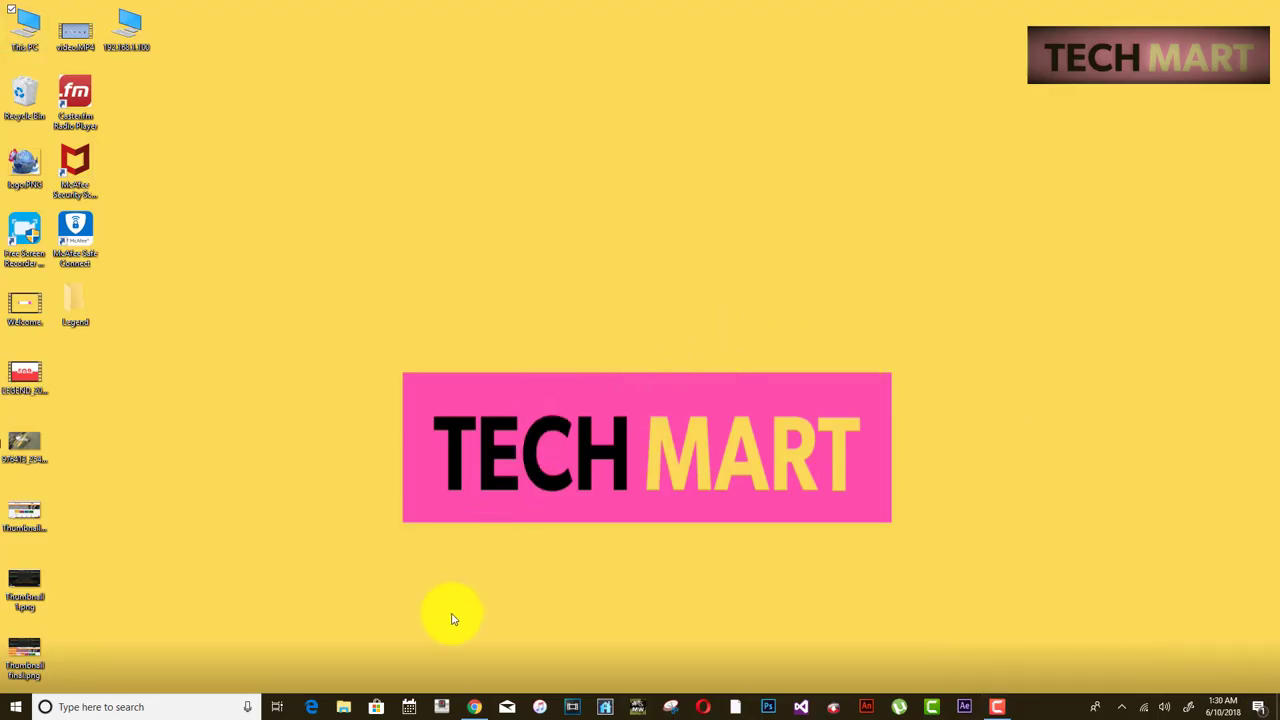
- Launch Mixxx, open Preferences > Live Broadcasting, then return to the Caster Control Panel tab
left_click(442, 701)
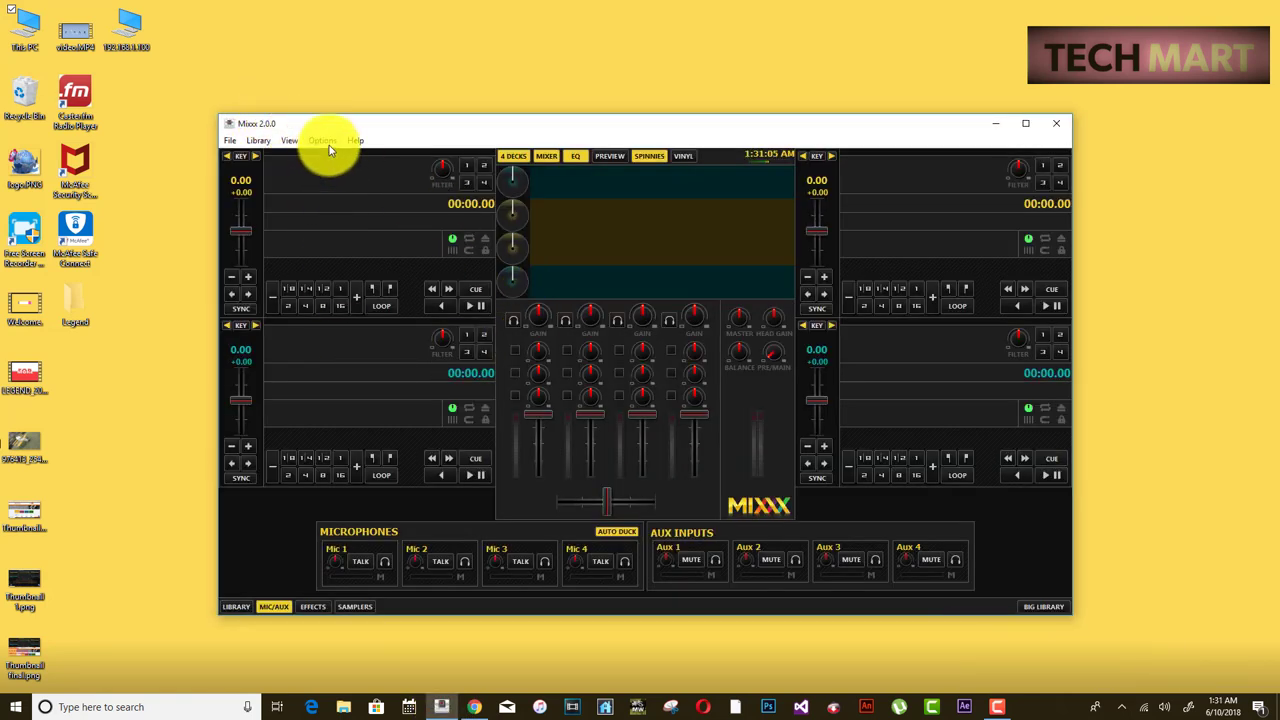
left_click(329, 145)
left_click(343, 234)
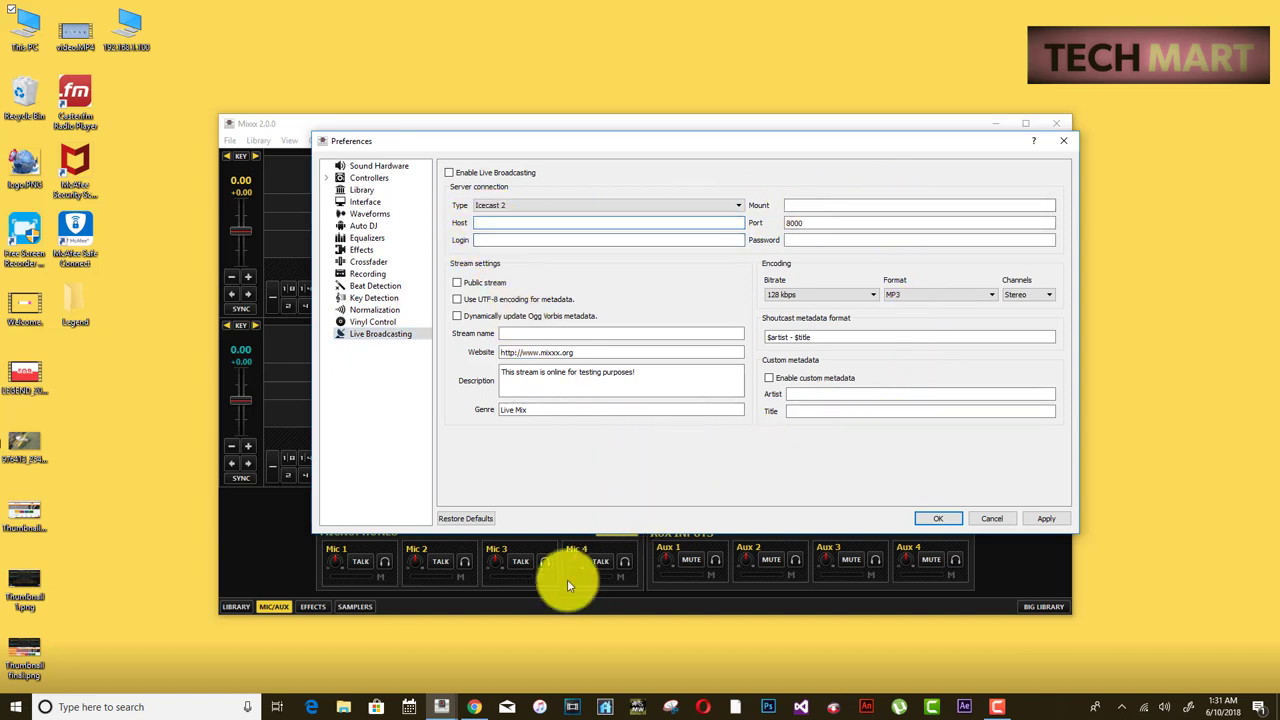
left_click(474, 706)
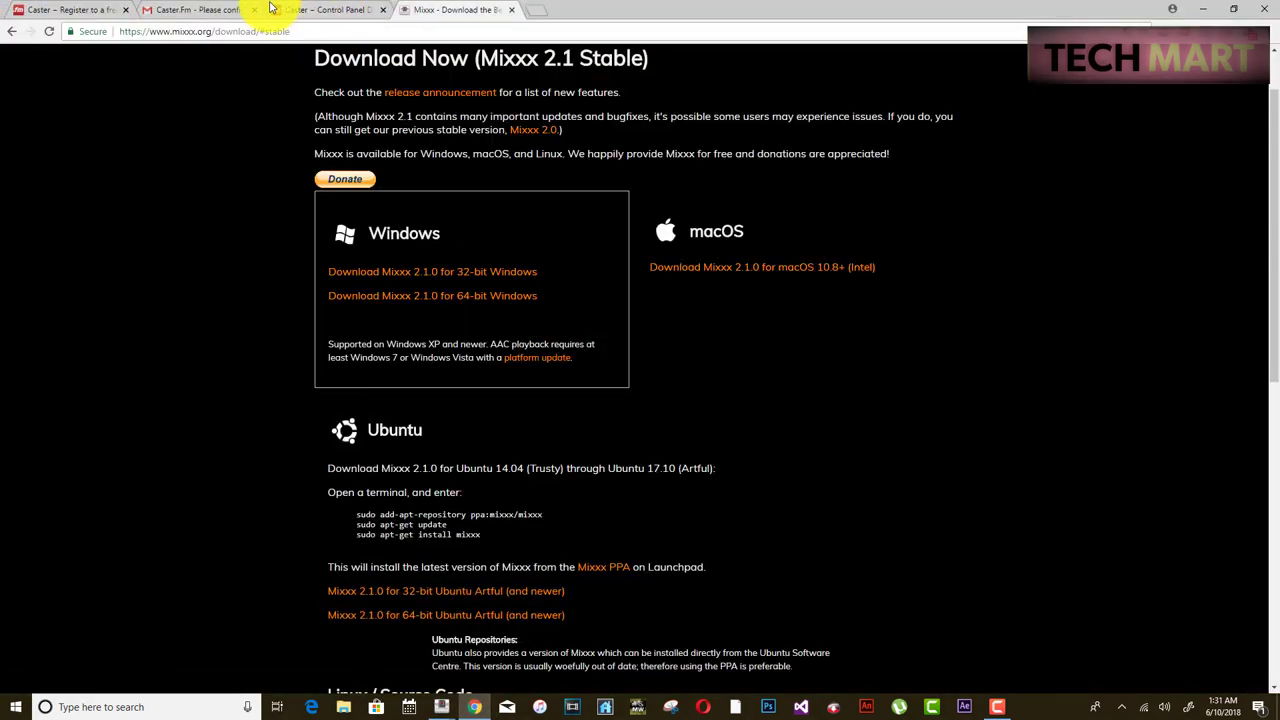
left_click(303, 10)
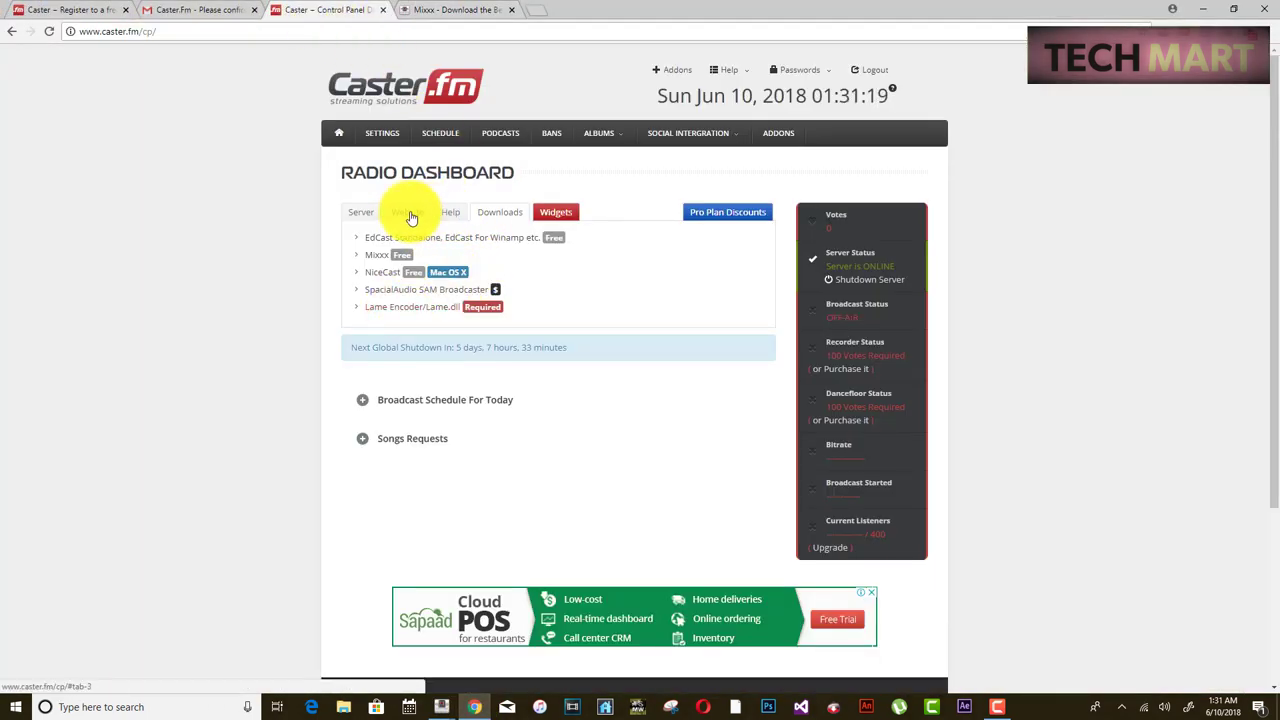
- Show Caster.fm's server details and copy the host shaincast.caster.fm for Mixxx
left_click(365, 213)
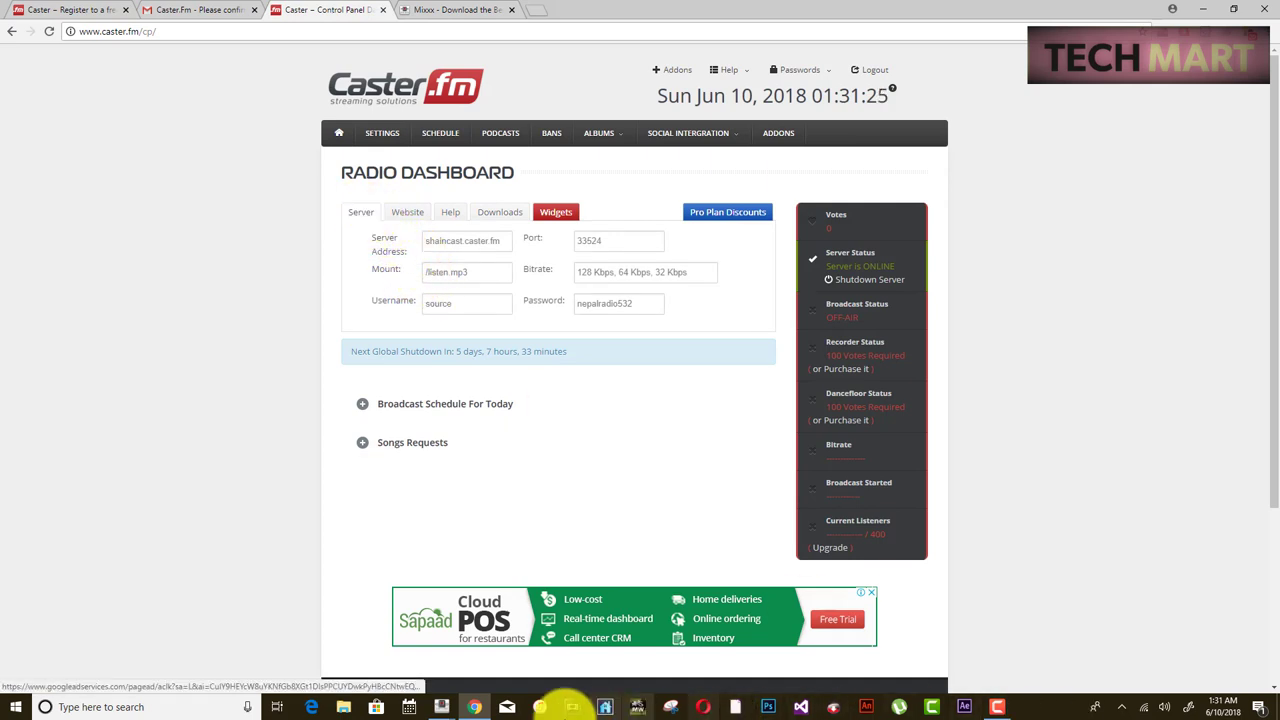
mouse_move(441, 705)
left_click(486, 650)
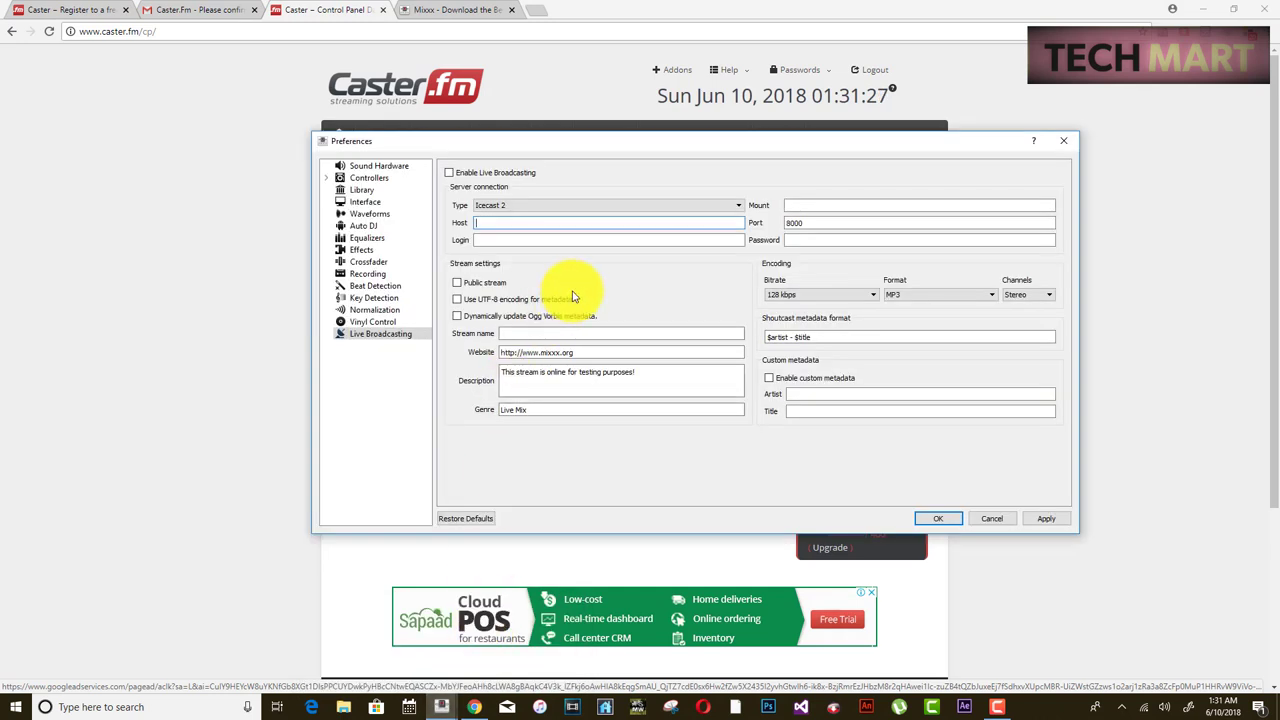
left_click(476, 707)
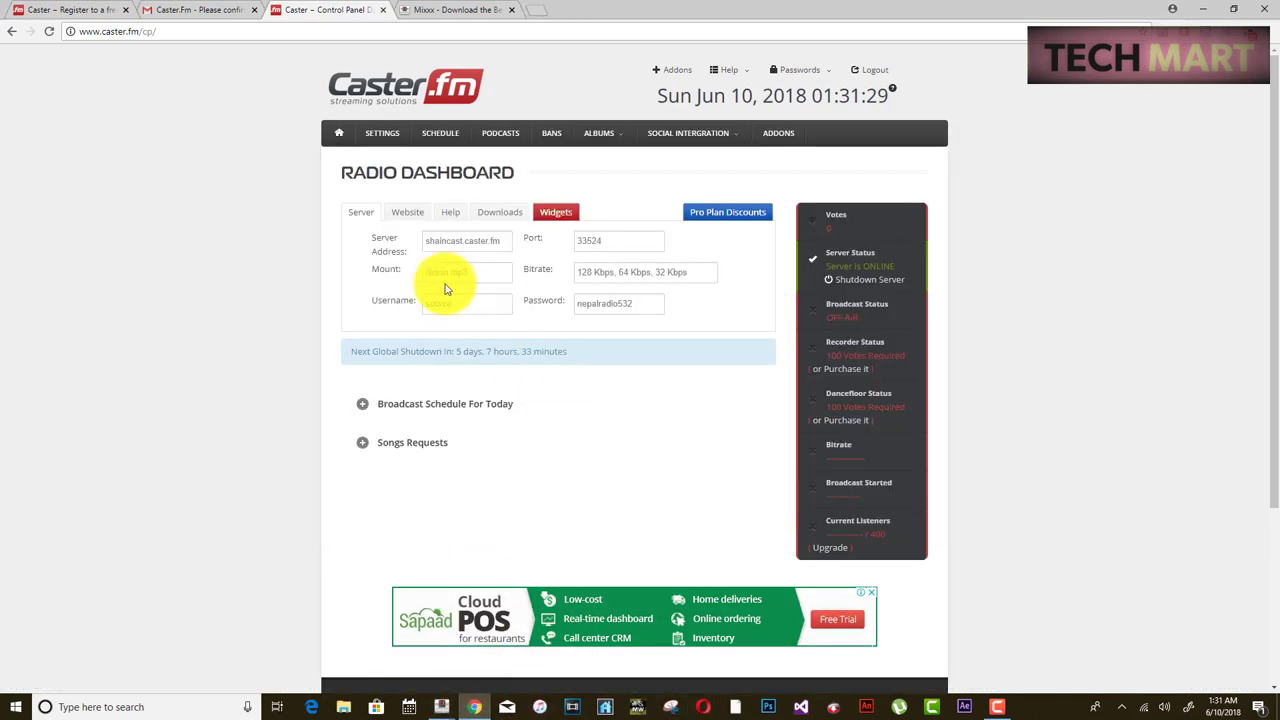
left_click_drag(504, 244, 413, 244)
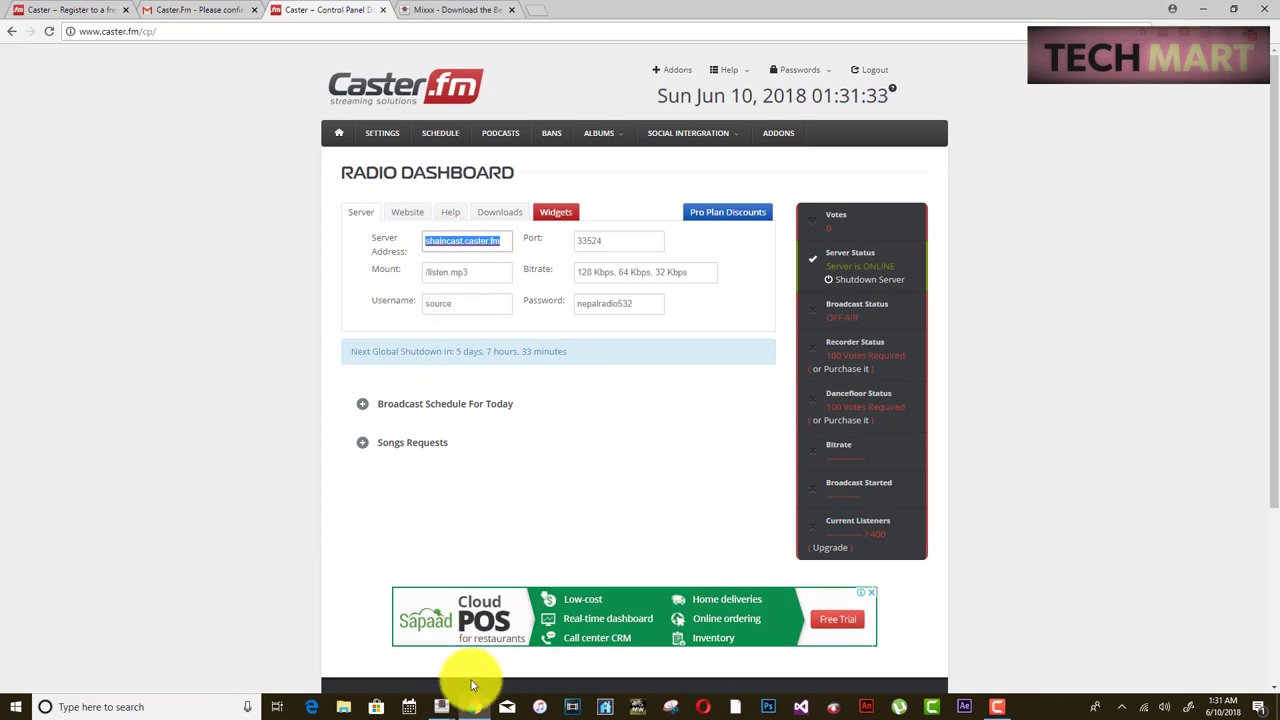
left_click(441, 707)
left_click(466, 634)
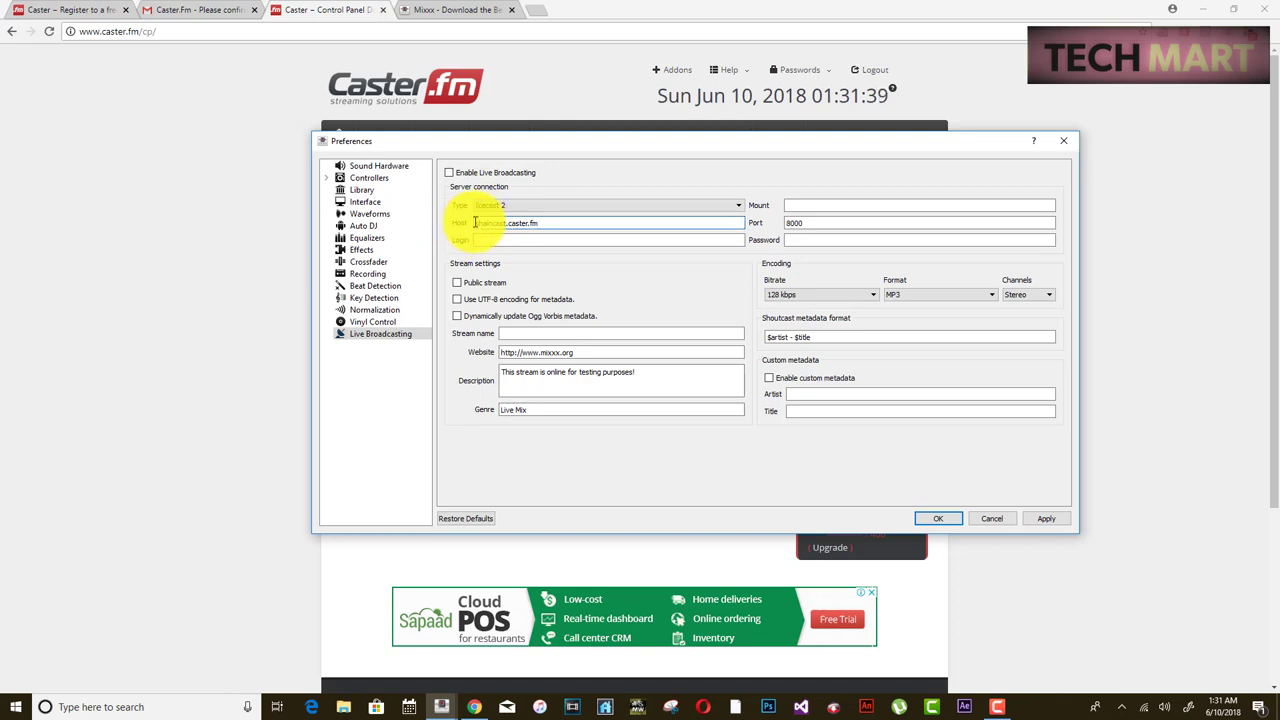
- Replace Mixxx's default port 8000 with Caster.fm's port 33524
left_click(1020, 86)
double_click(614, 241)
key("ctrl+c")
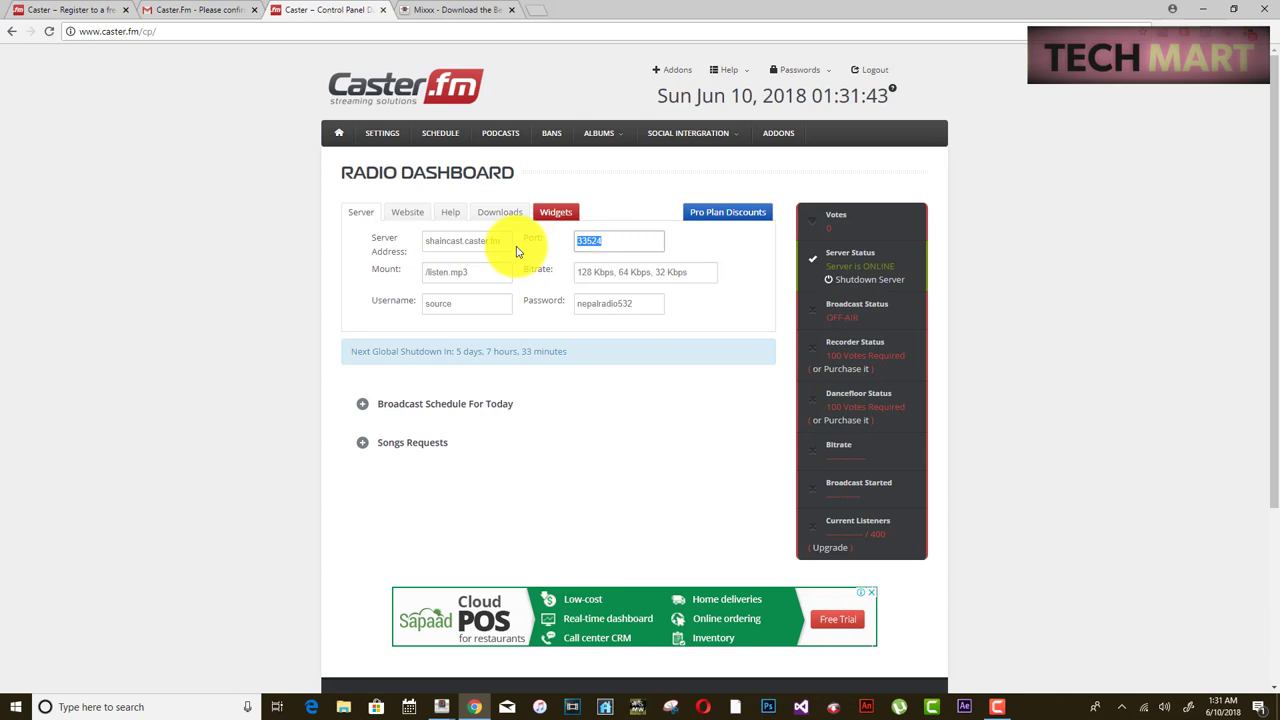
mouse_move(443, 700)
left_click(495, 645)
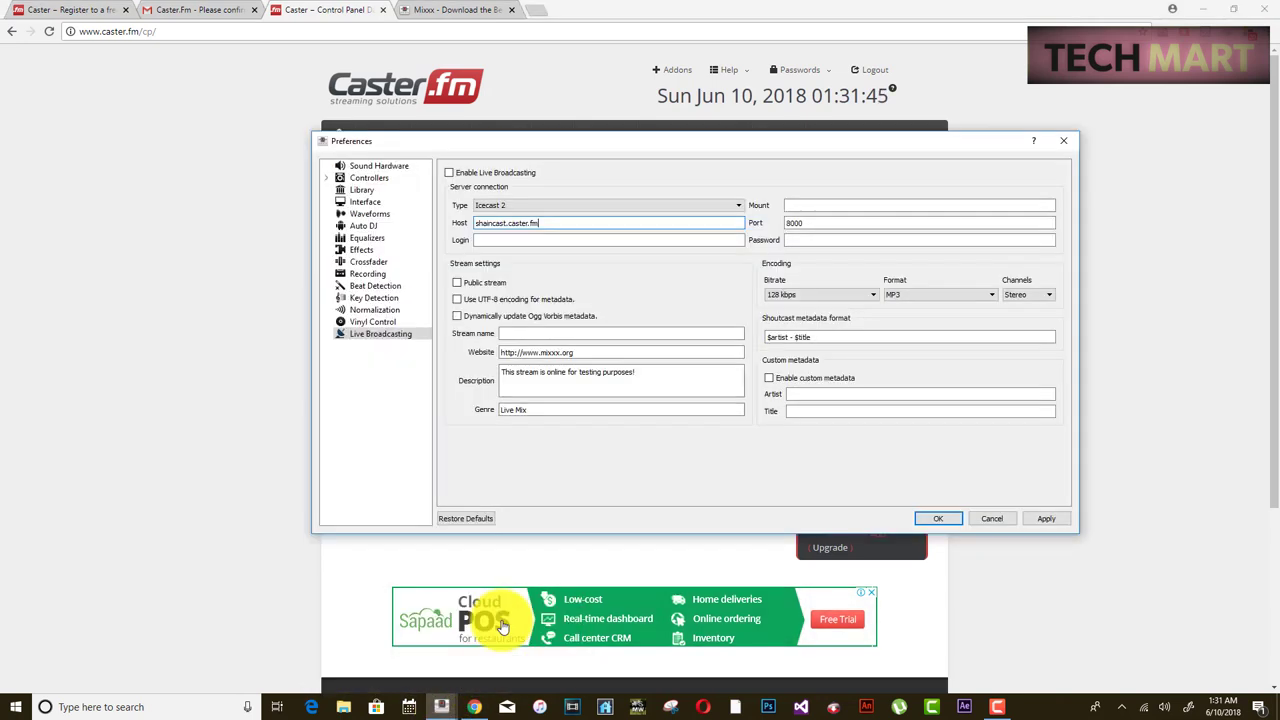
double_click(826, 222)
key("ctrl+v")
- Set Mixxx's mount point to /listen.mp3 copied from Caster.fm
left_click(1143, 563)
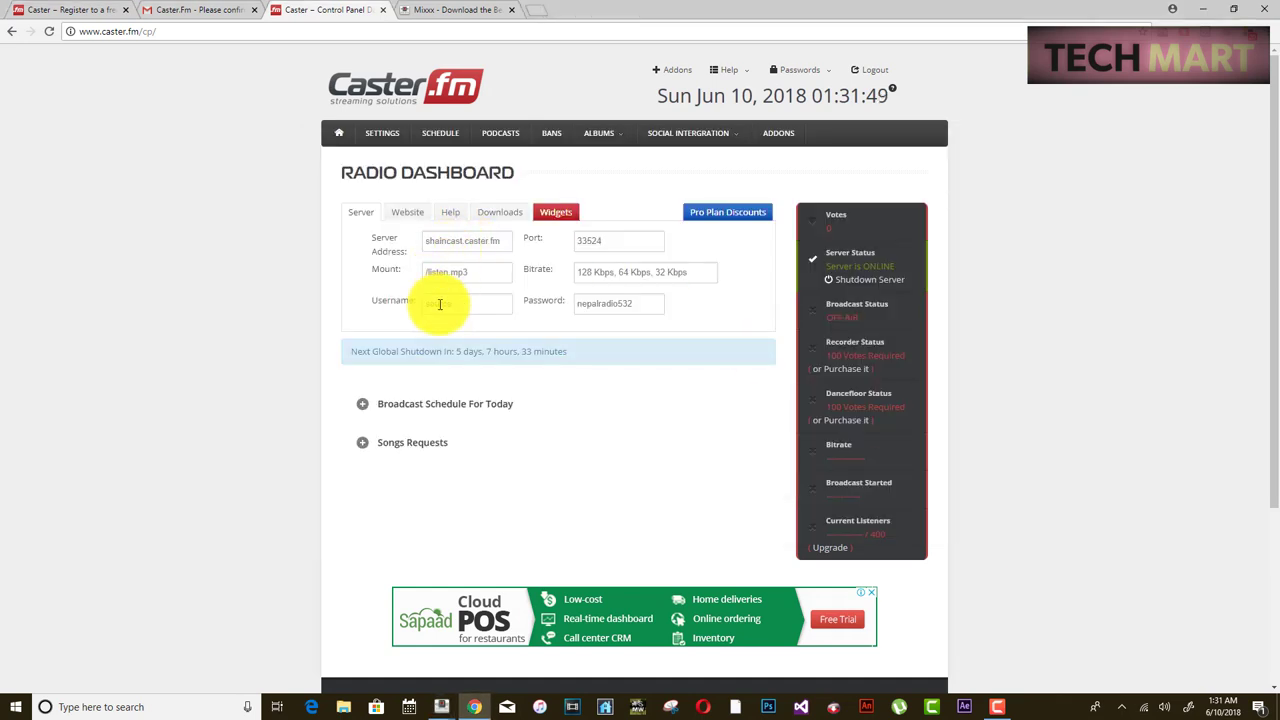
left_click_drag(460, 271, 413, 276)
key("ctrl+c")
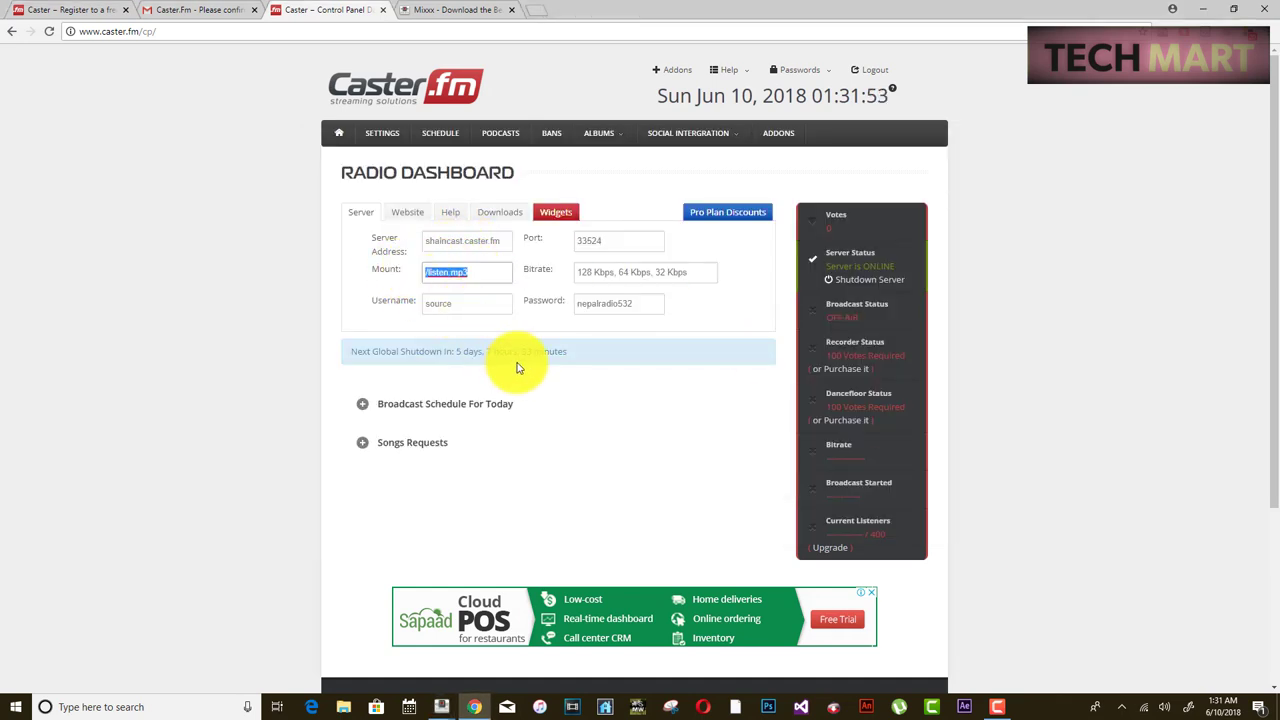
left_click(443, 706)
left_click(490, 670)
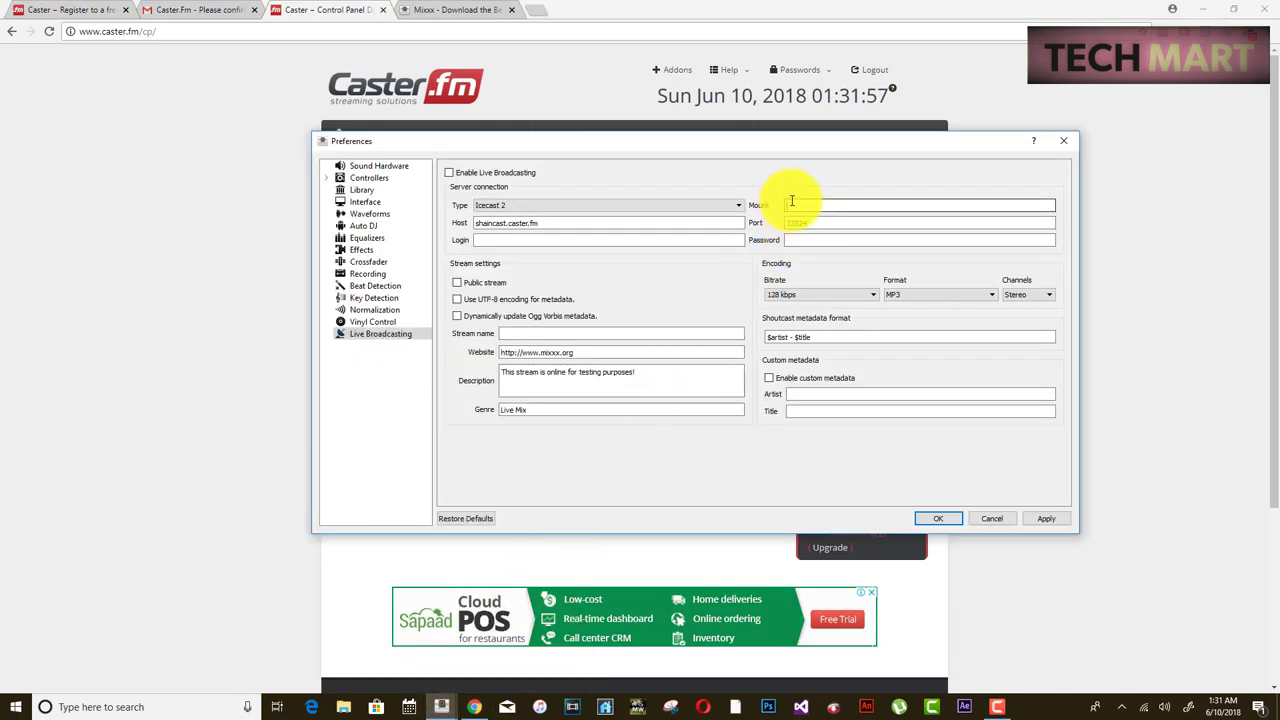
key("ctrl+v")
- Copy the broadcast password from Caster.fm into Mixxx's preferences
left_click(1108, 434)
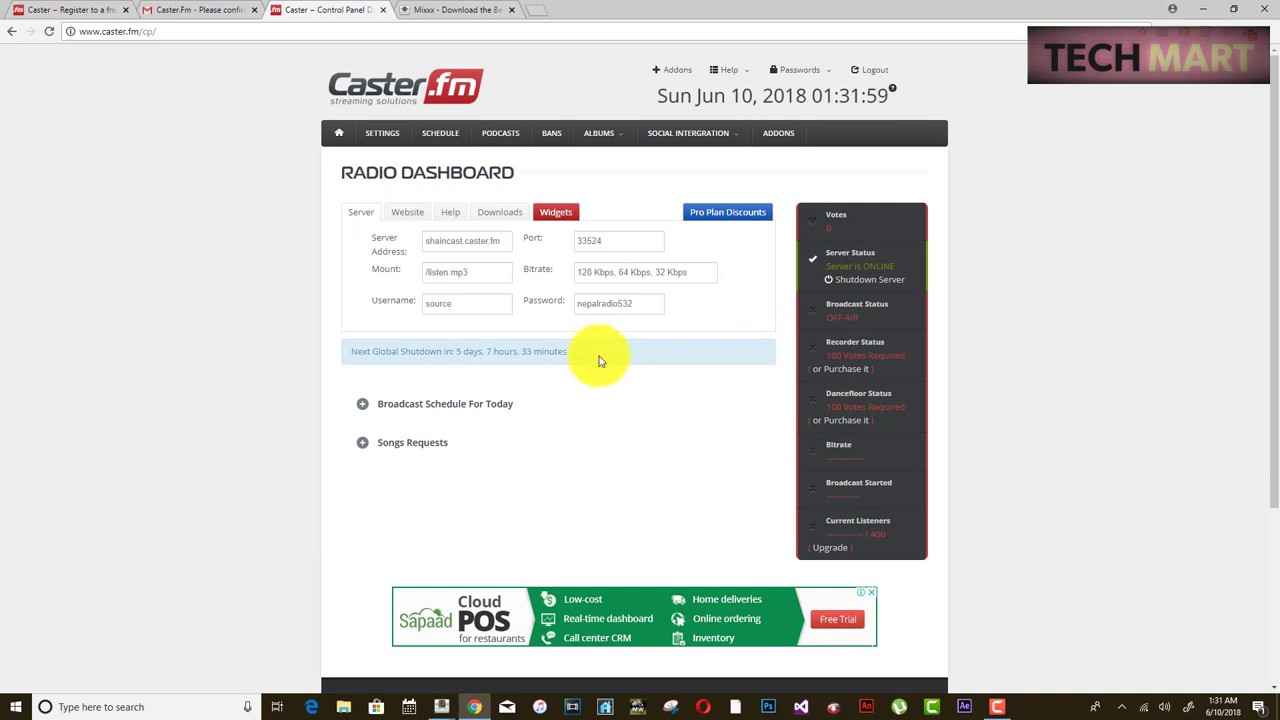
left_click_drag(645, 310, 514, 300)
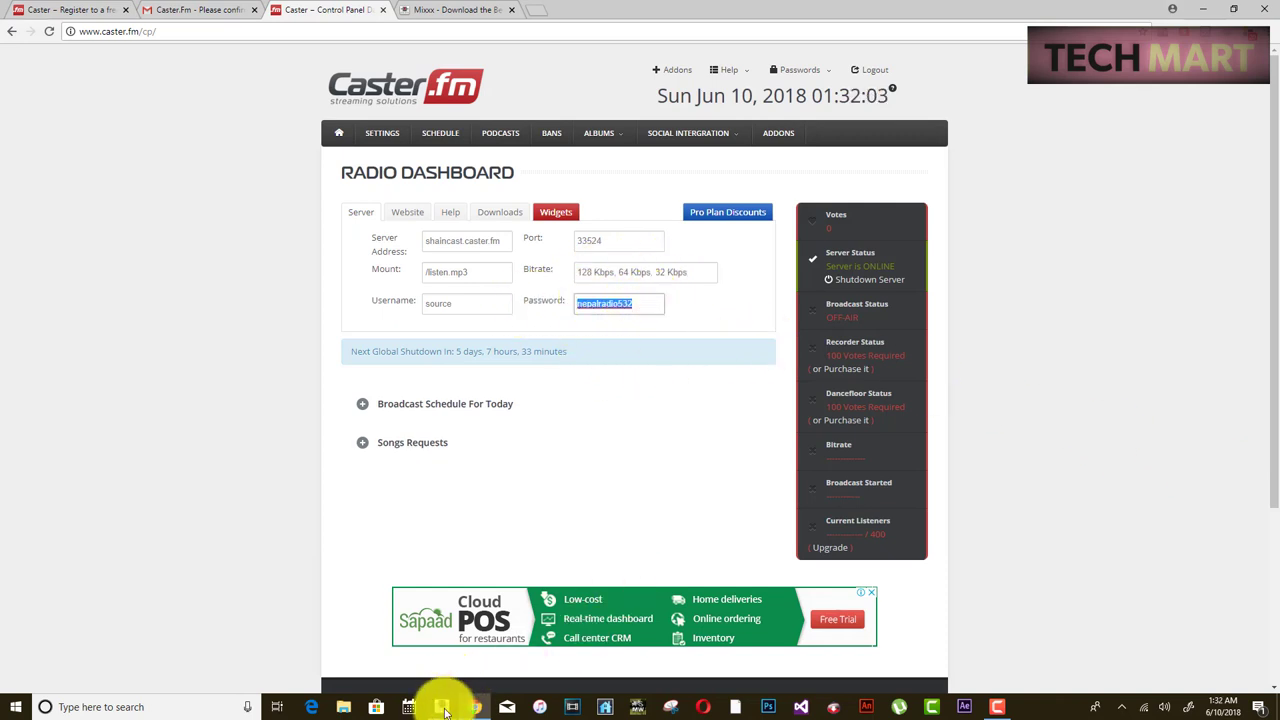
mouse_move(443, 705)
left_click(532, 652)
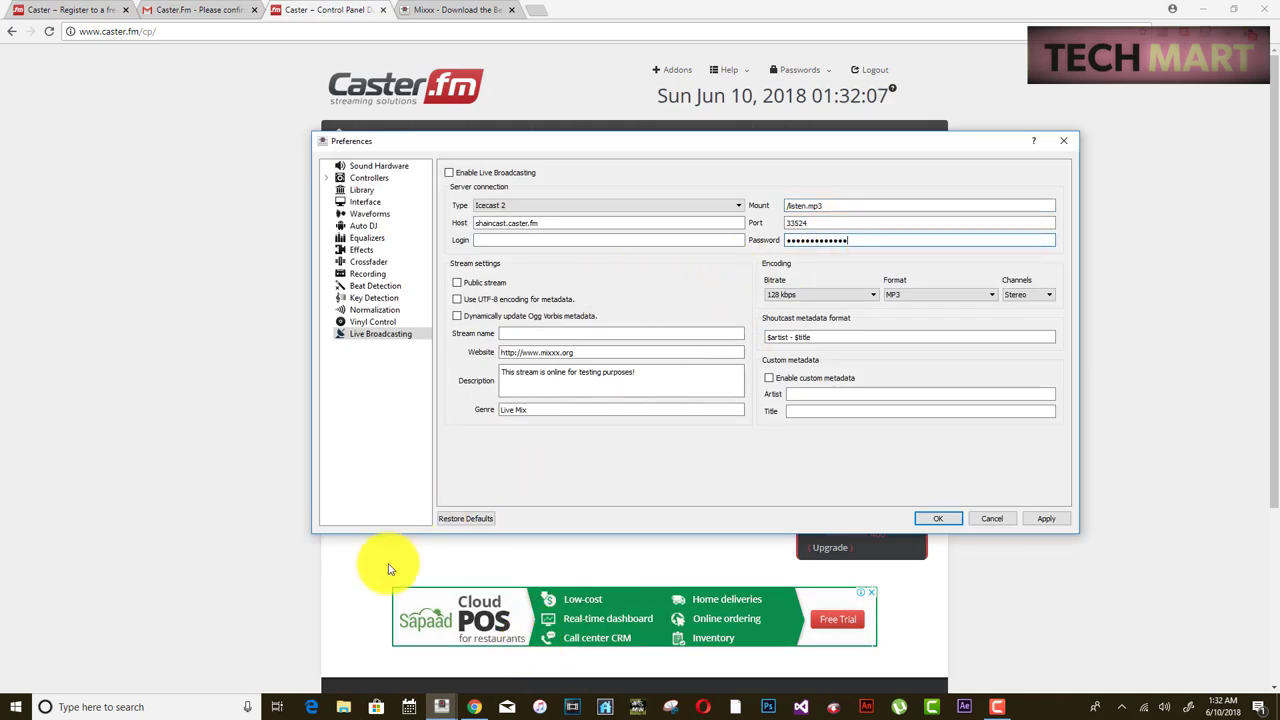
left_click(443, 707)
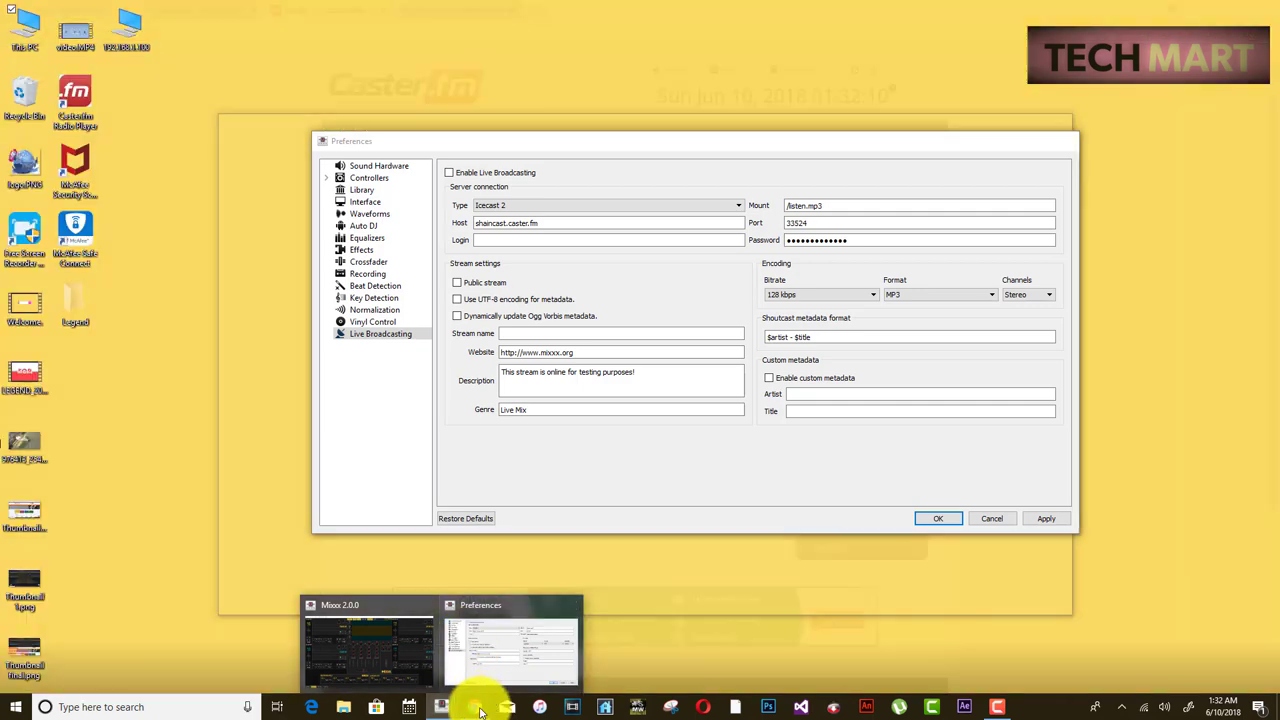
left_click(476, 703)
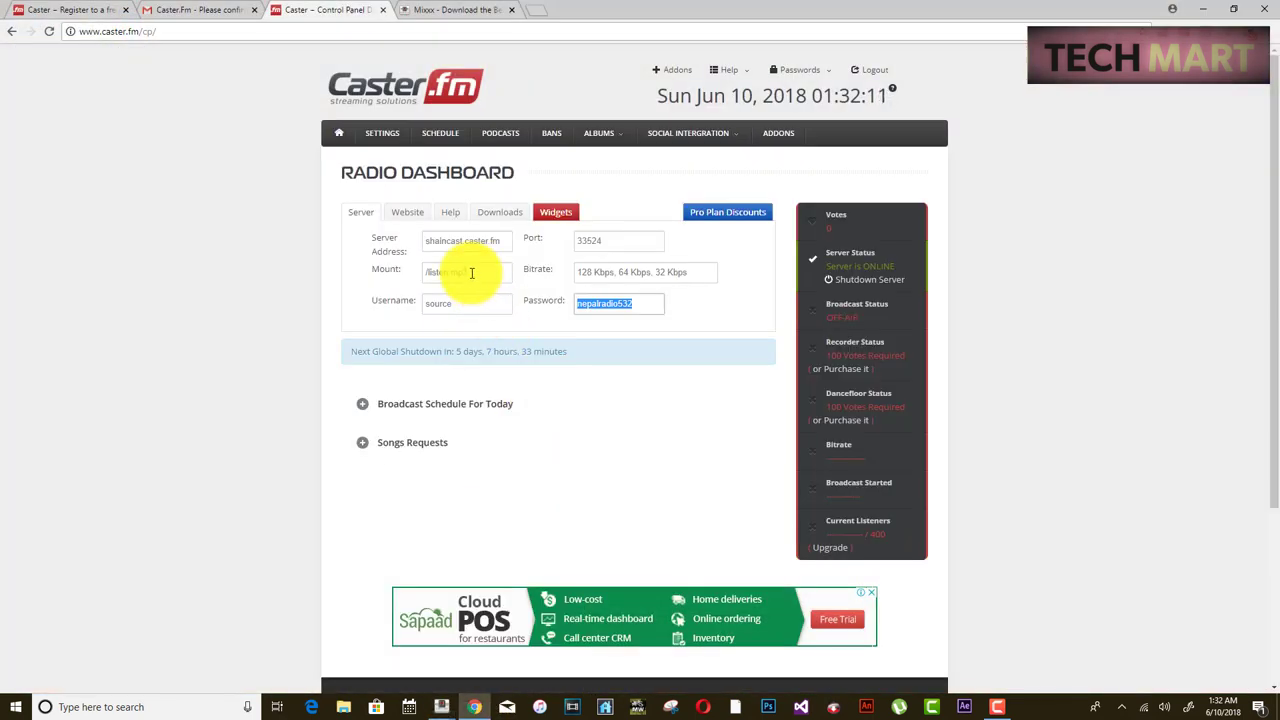
- Paste 'source' into Mixxx's Login field and set the bitrate to 320 kbps
left_click_drag(460, 310, 380, 309)
key("ctrl+c")
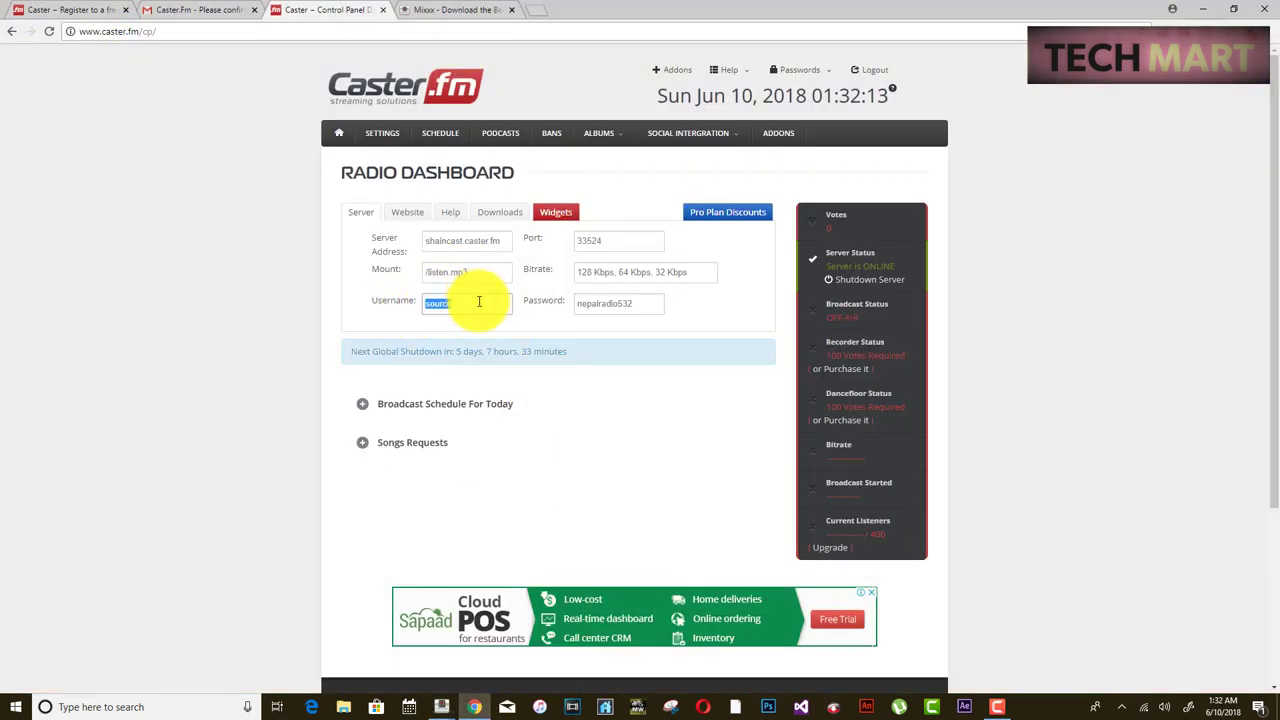
left_click(443, 704)
left_click(489, 640)
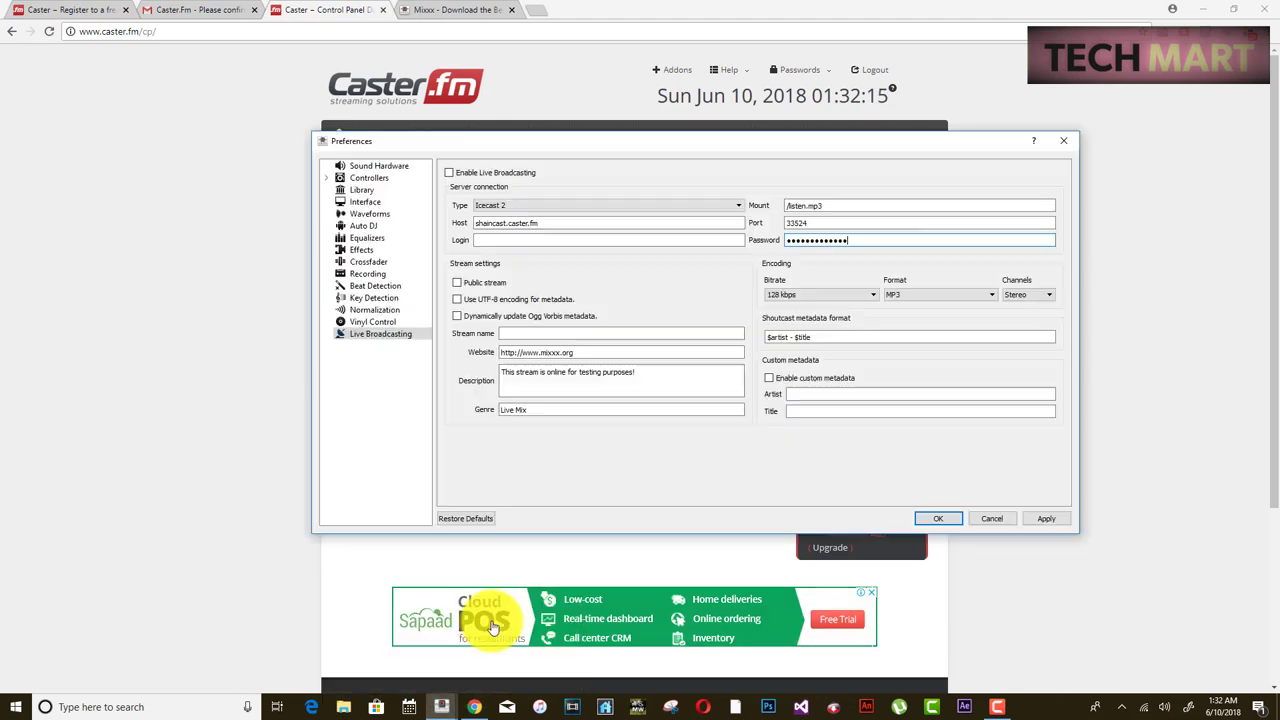
left_click(548, 241)
key("ctrl+v")
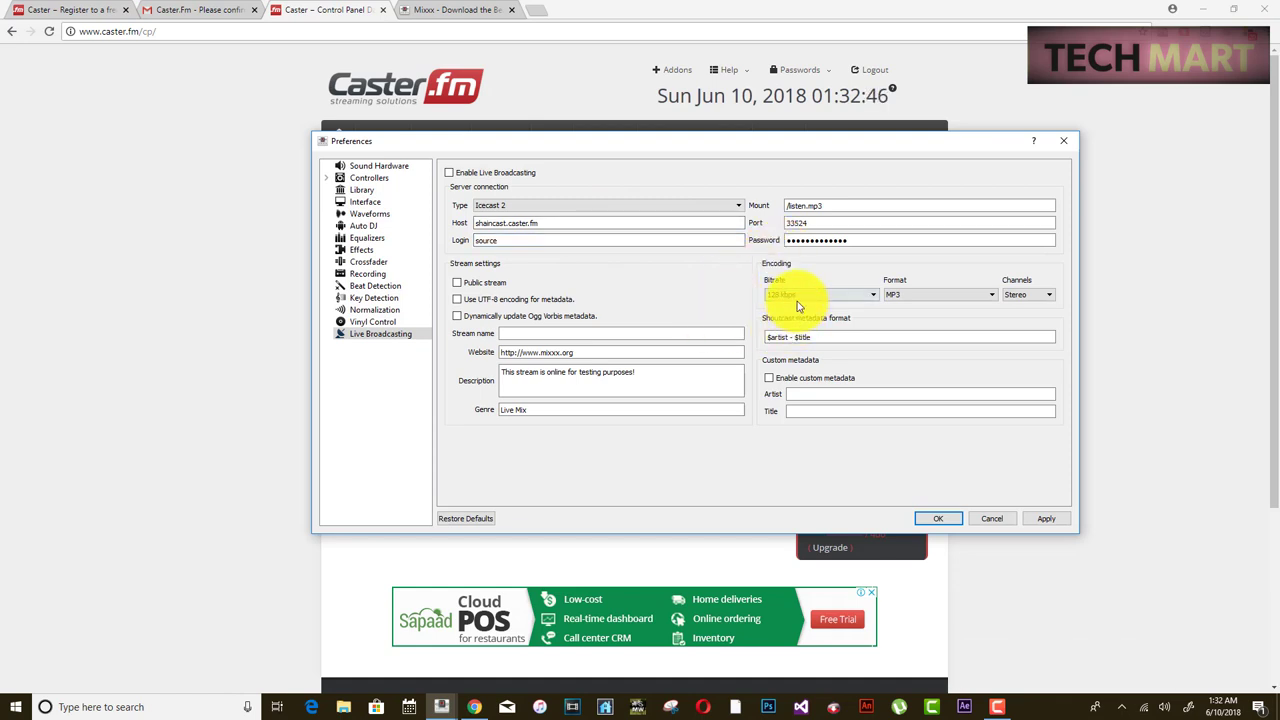
left_click(797, 295)
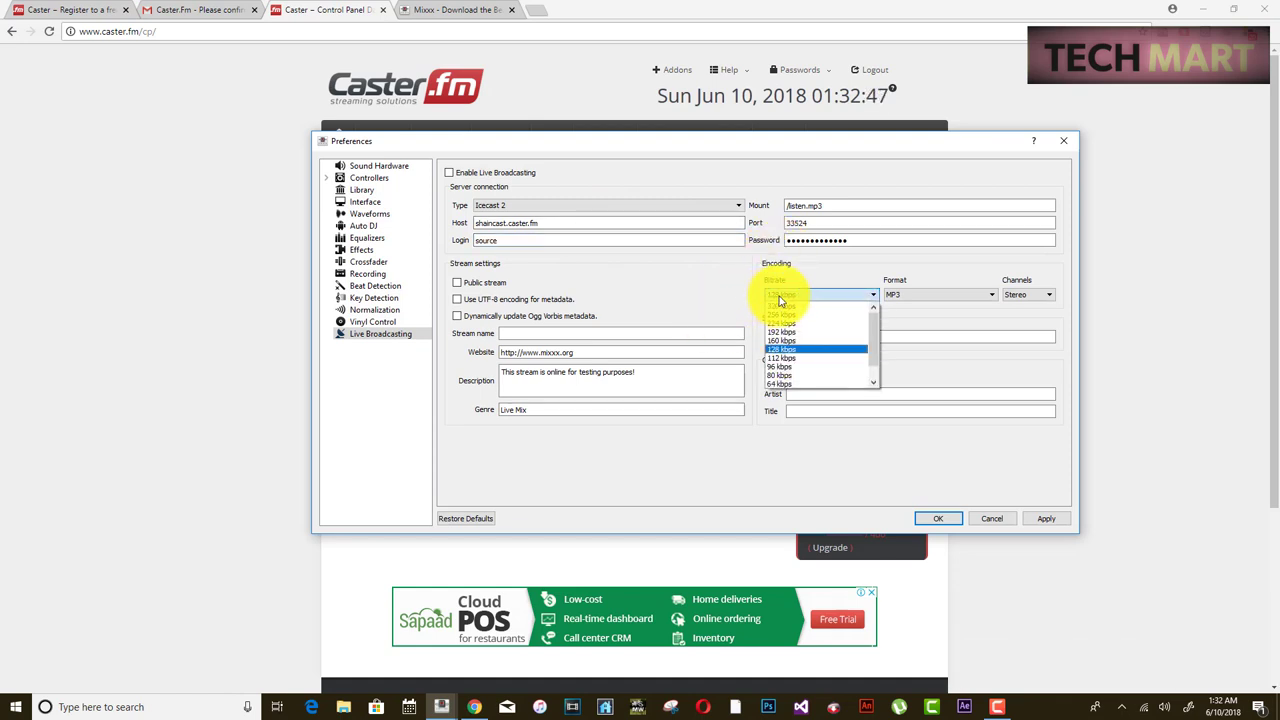
left_click(784, 313)
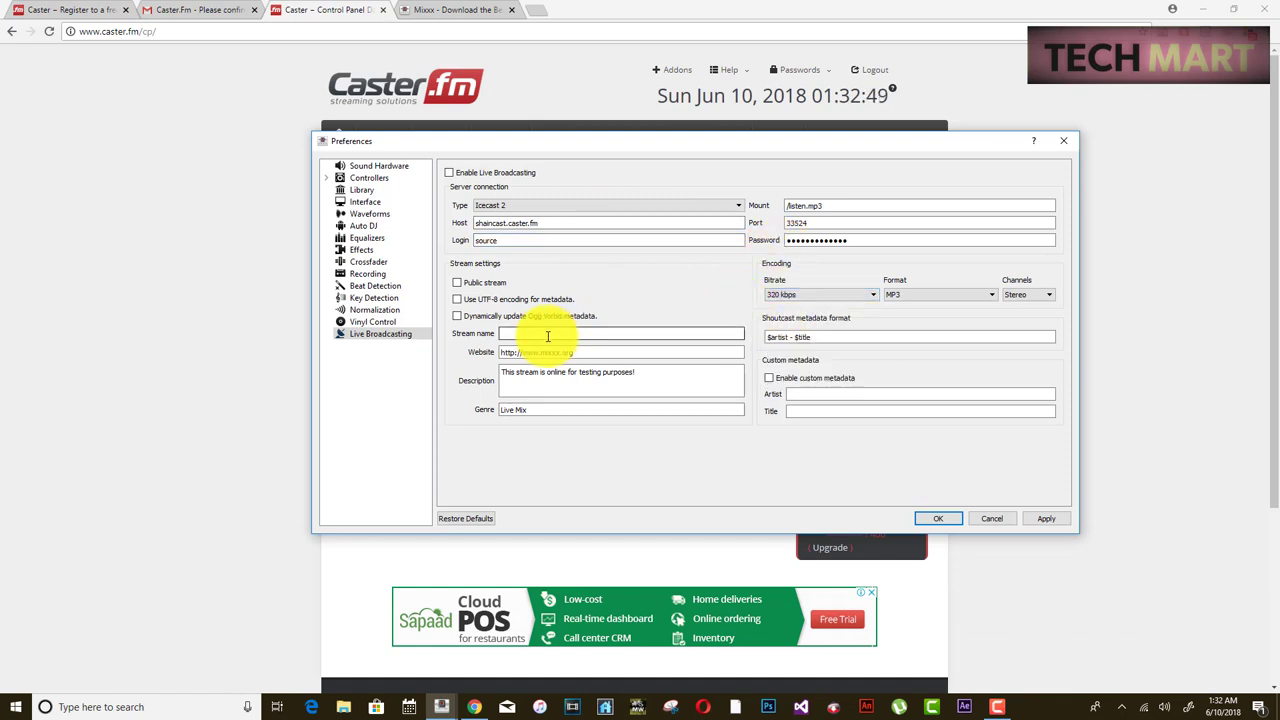
left_click(217, 437)
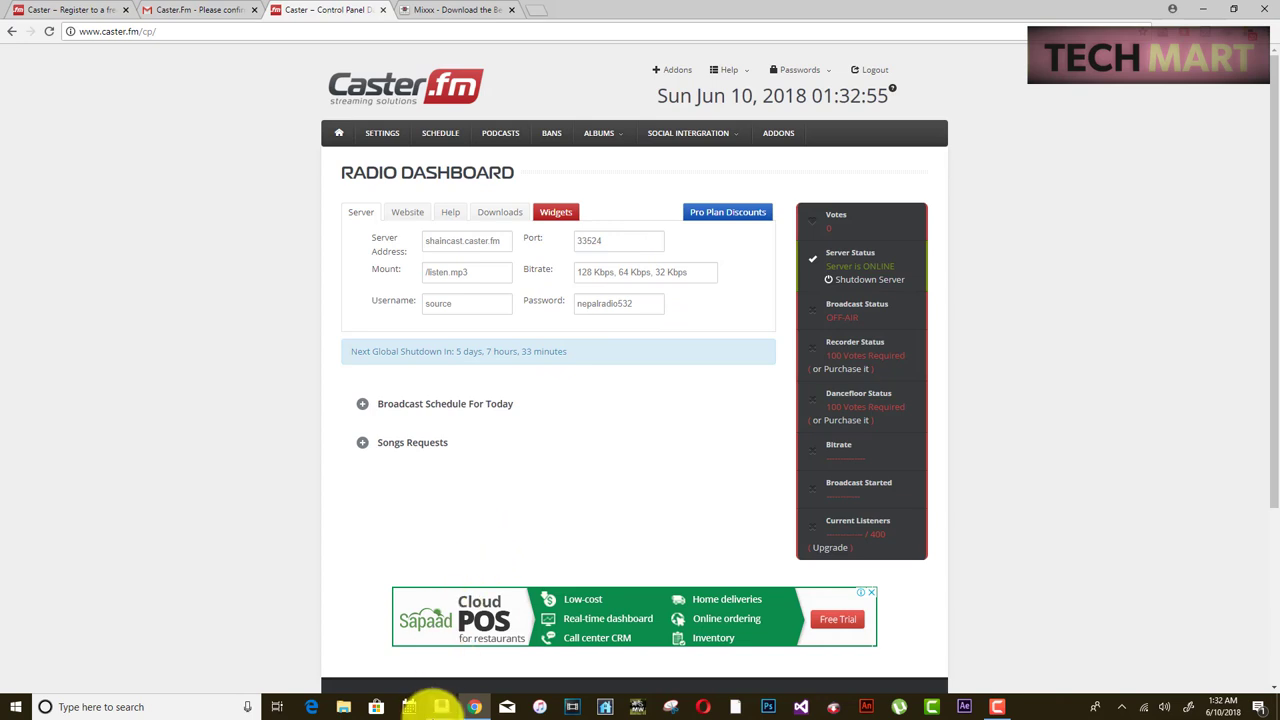
- Change Mixxx's bitrate to 64 kbps, enable UTF-8 metadata, and select the default website to replace
left_click(441, 706)
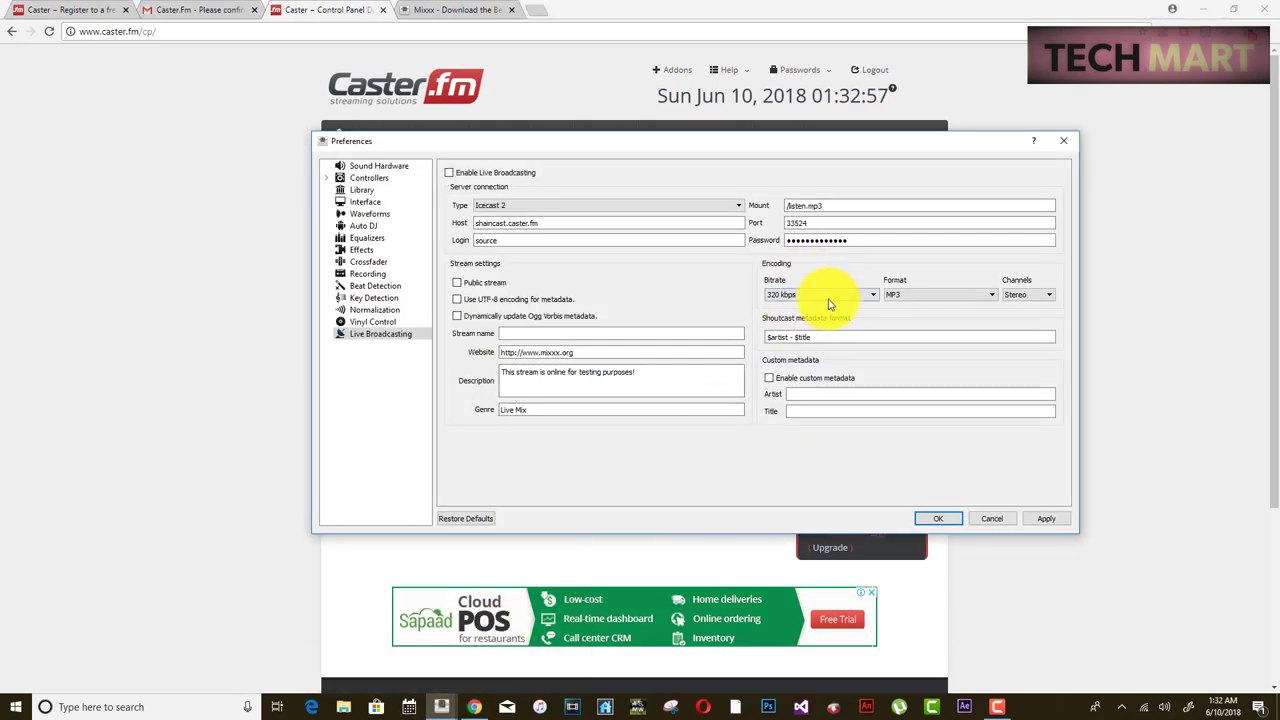
left_click(829, 298)
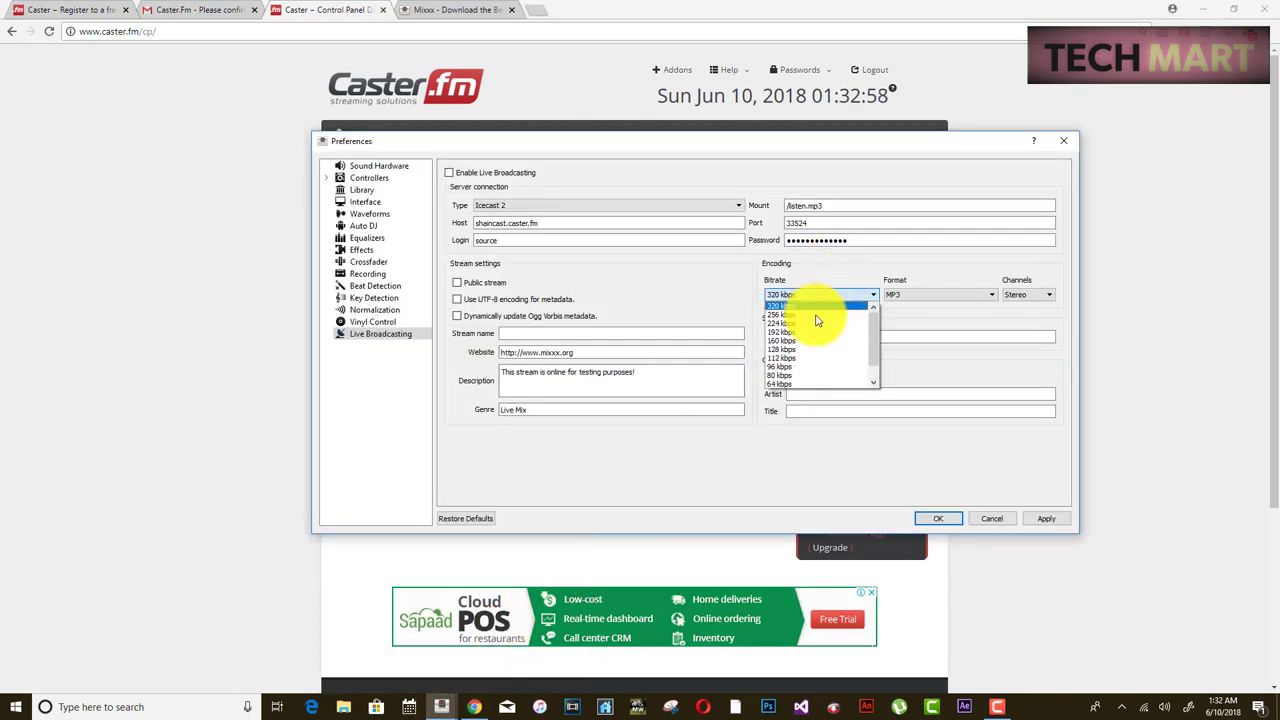
left_click(806, 380)
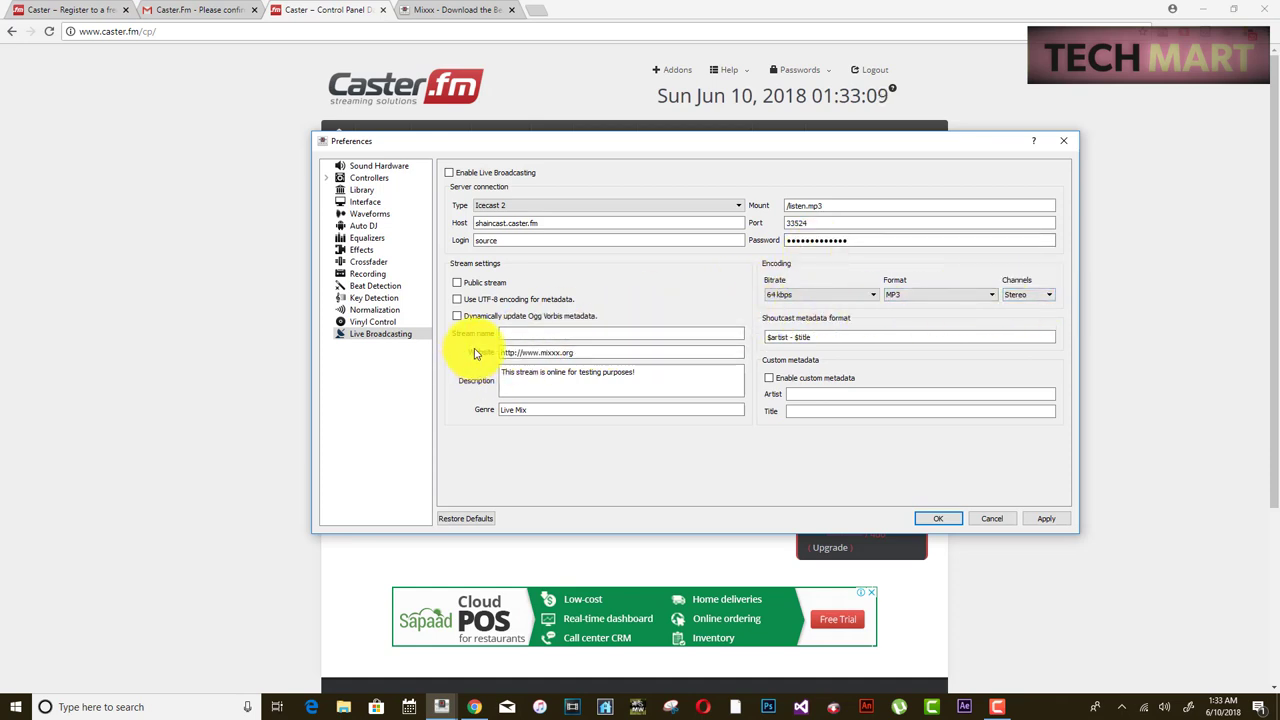
left_click(460, 301)
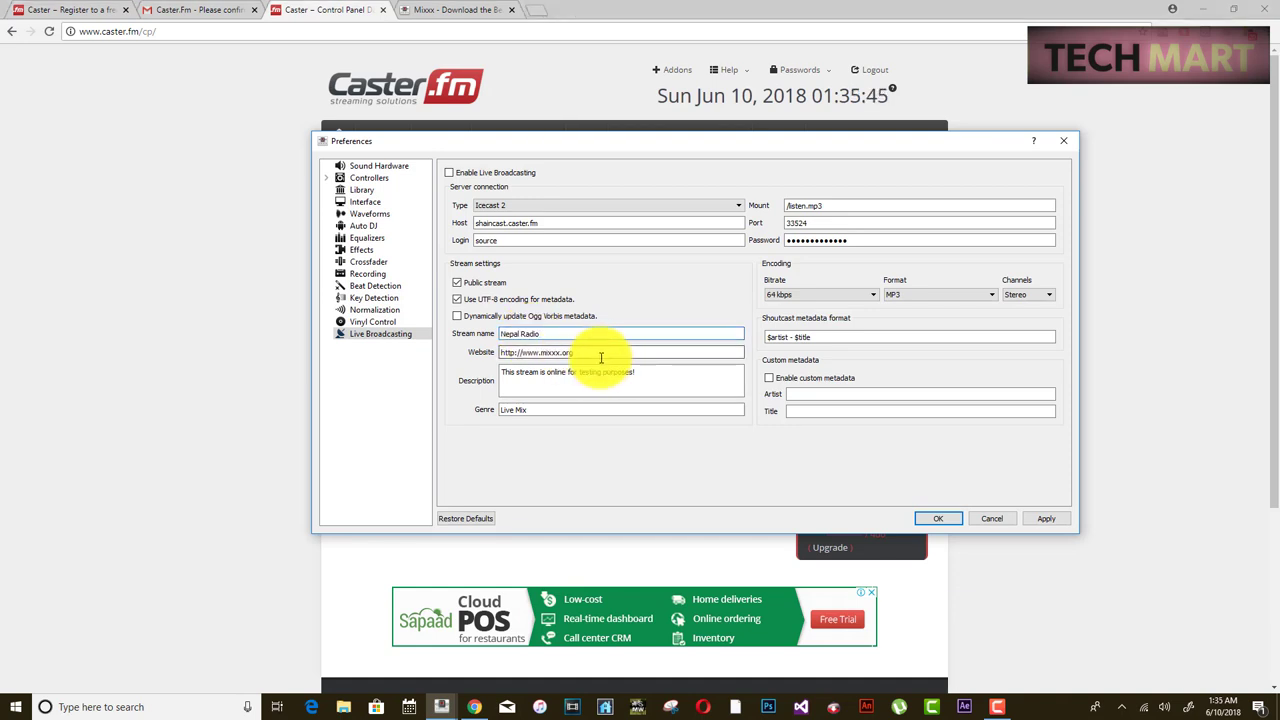
left_click_drag(594, 357, 470, 358)
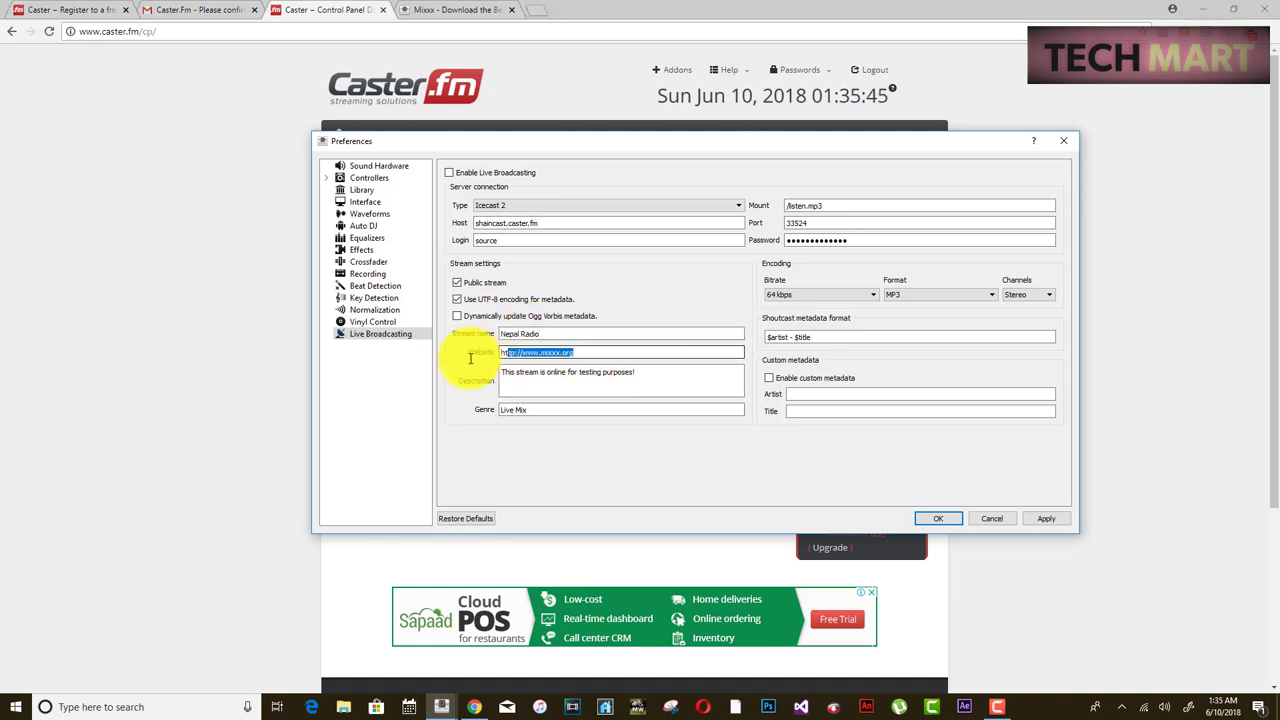
left_click(214, 443)
left_click(410, 213)
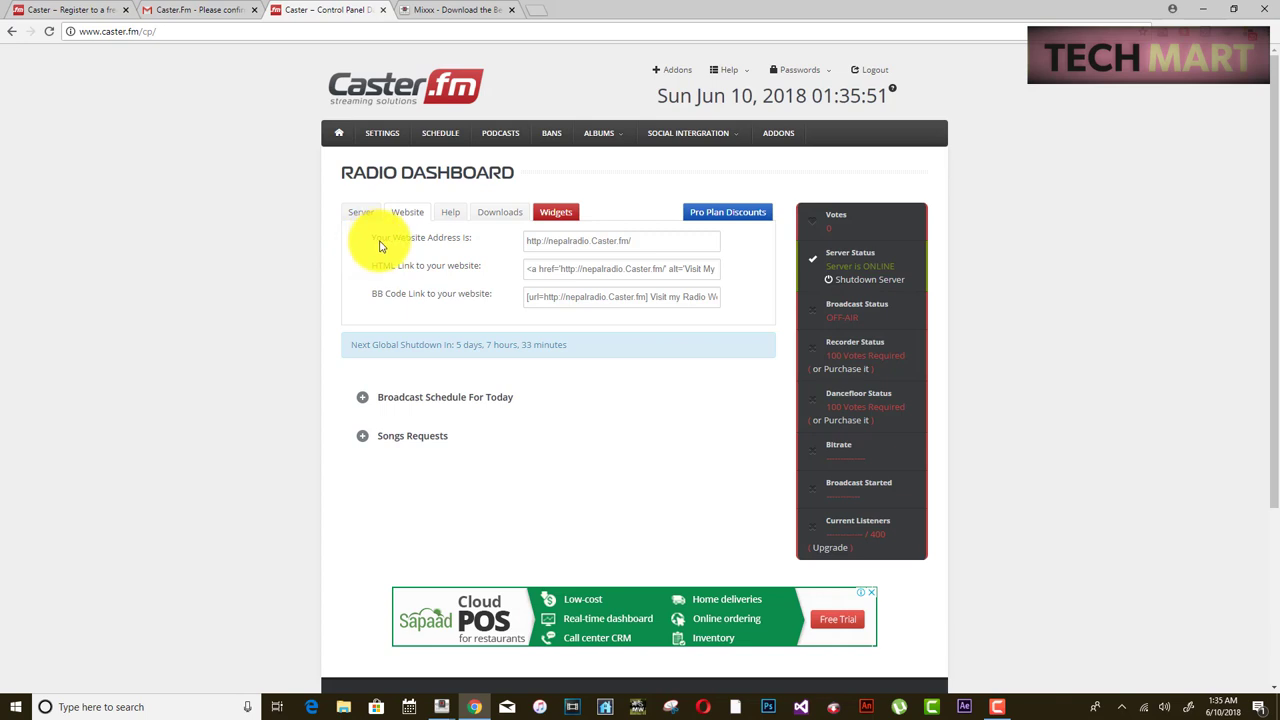
left_click_drag(648, 242, 534, 249)
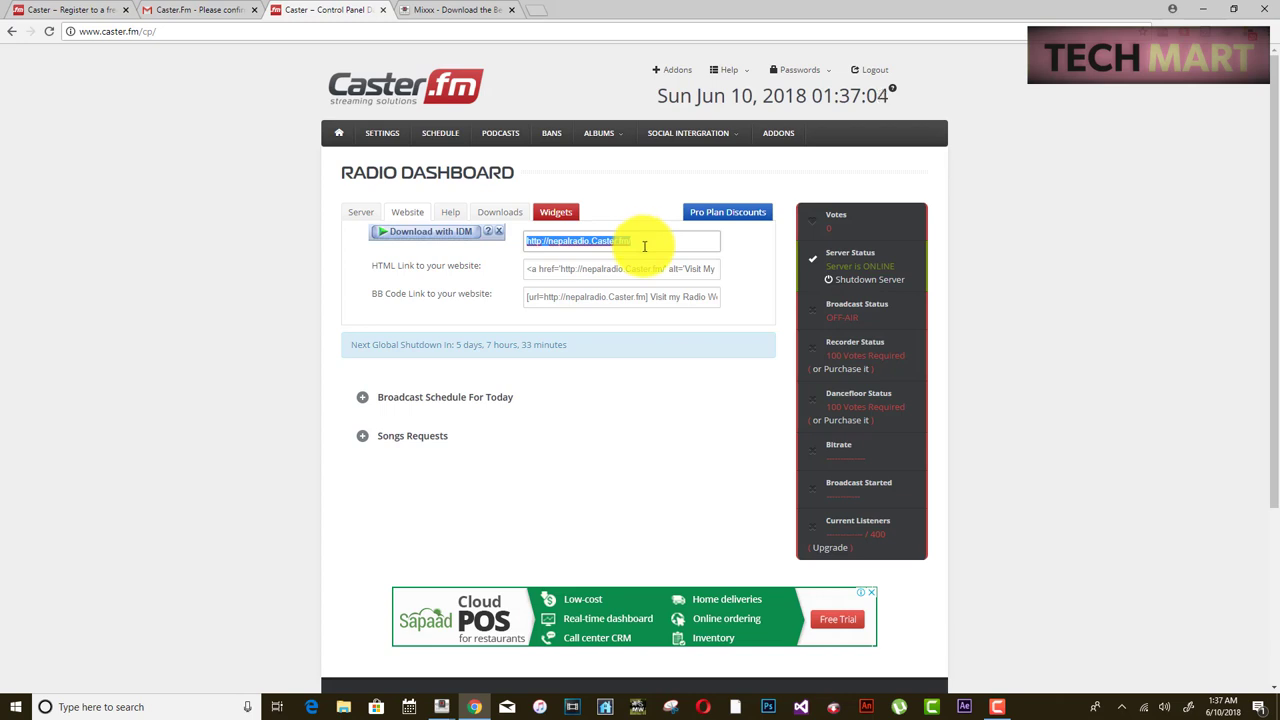
left_click(438, 705)
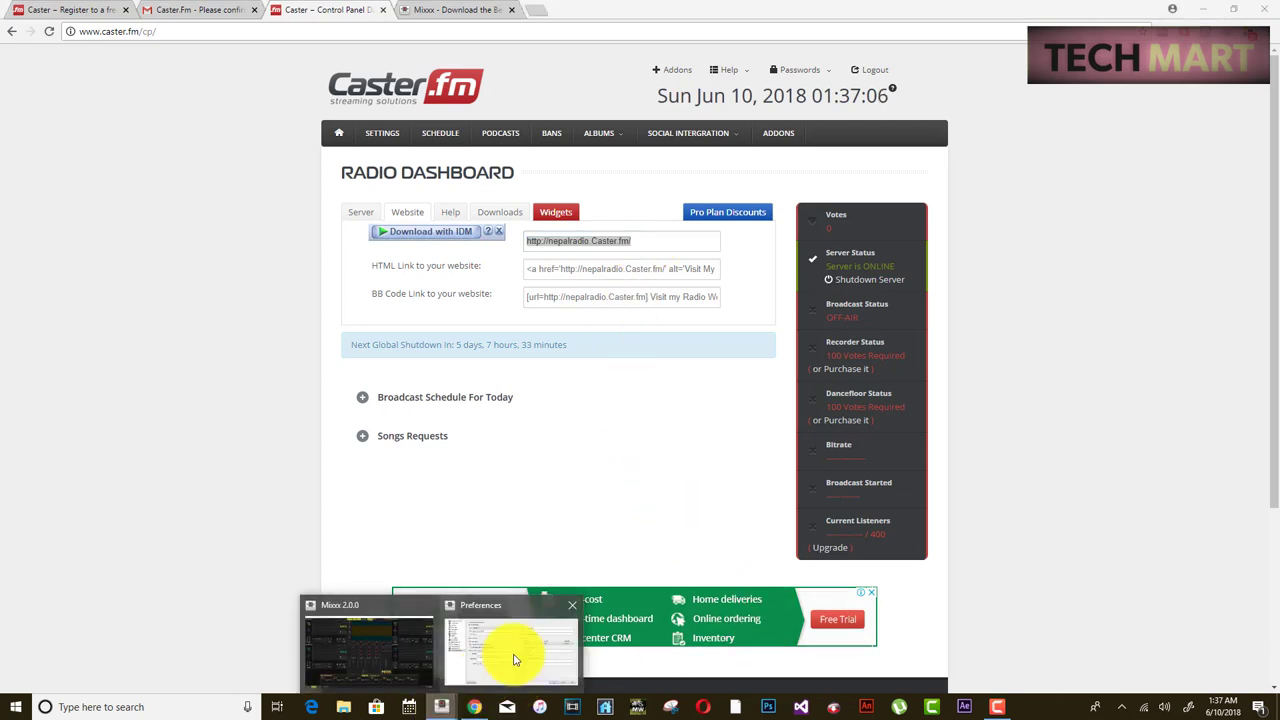
left_click(514, 655)
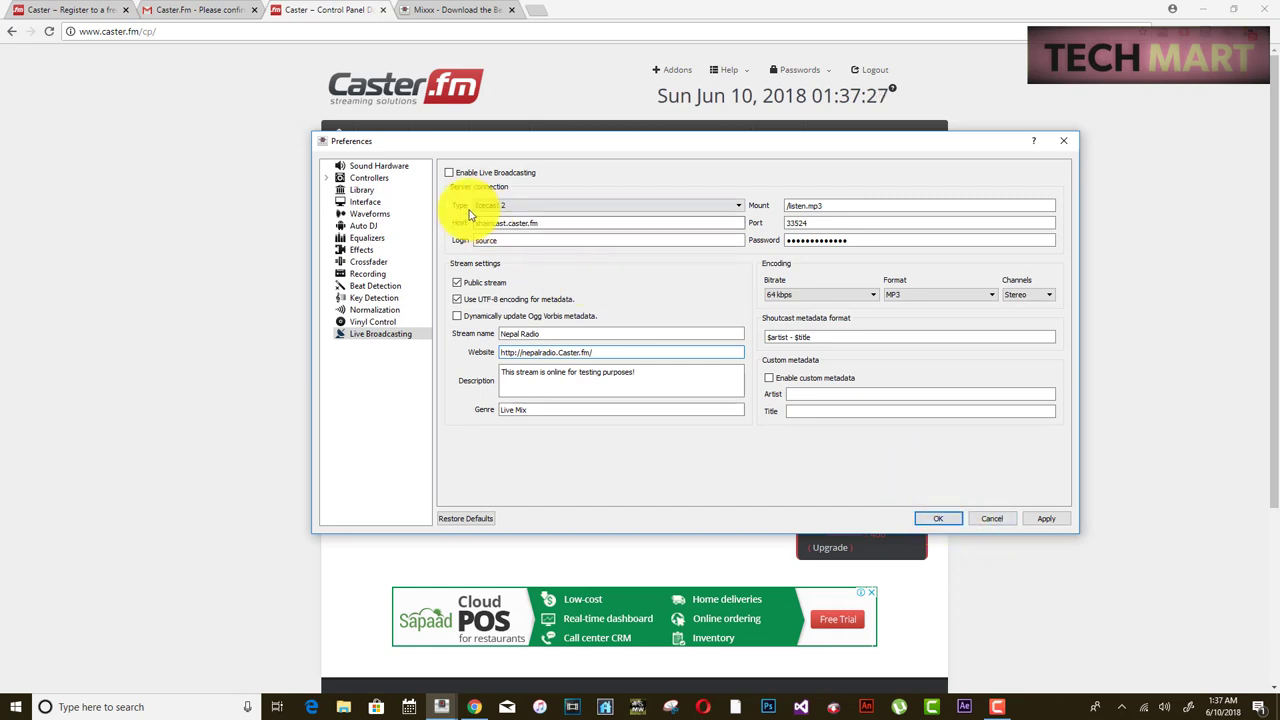
- Enable live broadcasting, enter a free radio and music service description and genre bazz, then apply and OK
left_click(450, 172)
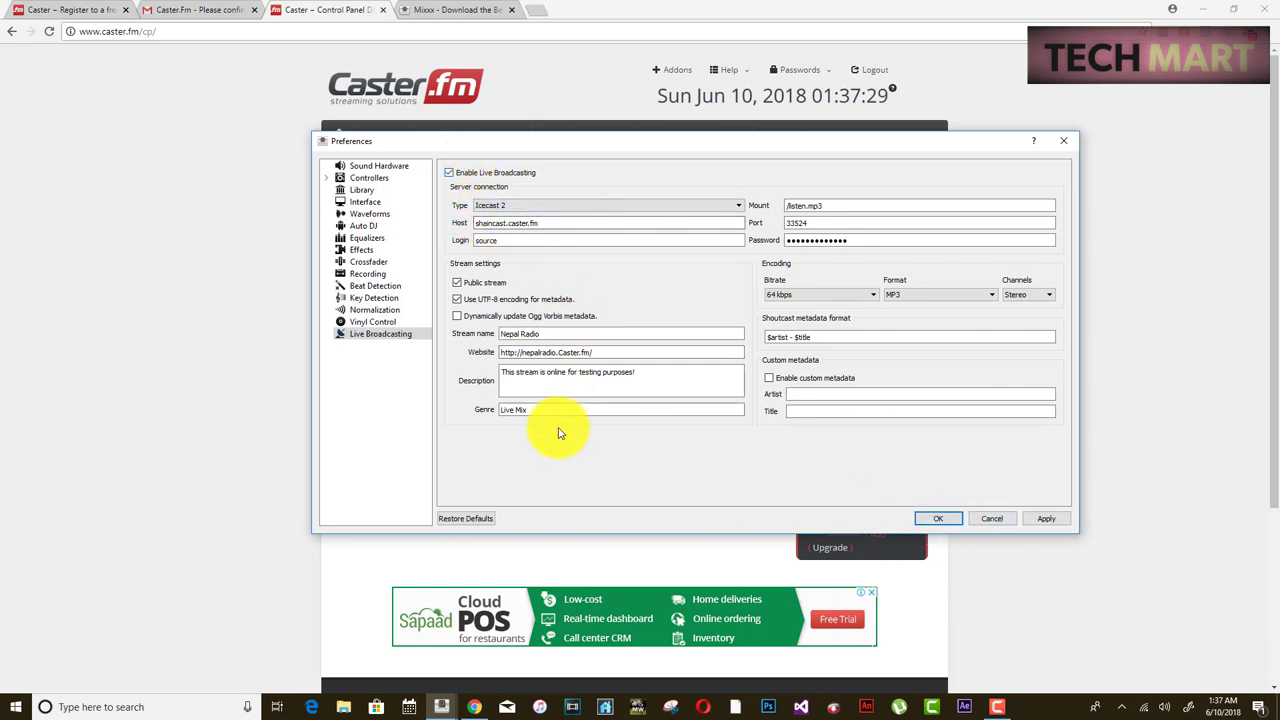
left_click_drag(633, 386, 406, 366)
type("This is a free radio and")
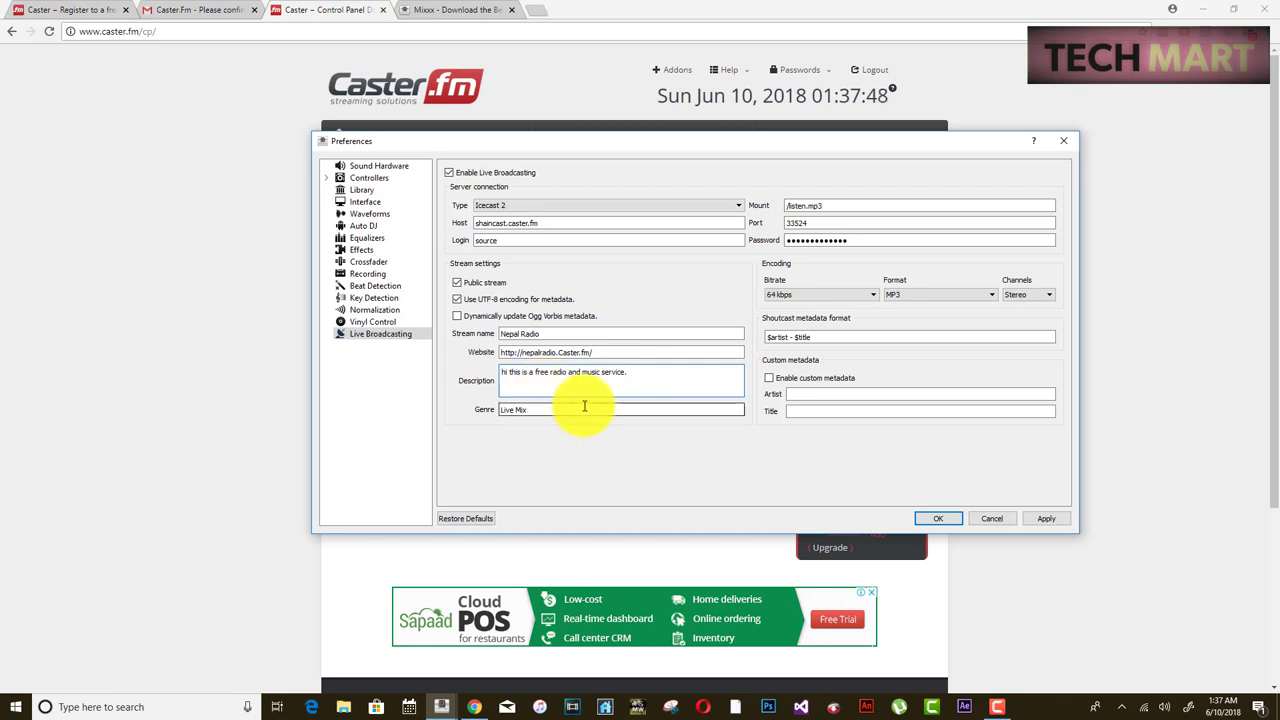
left_click_drag(680, 409, 464, 409)
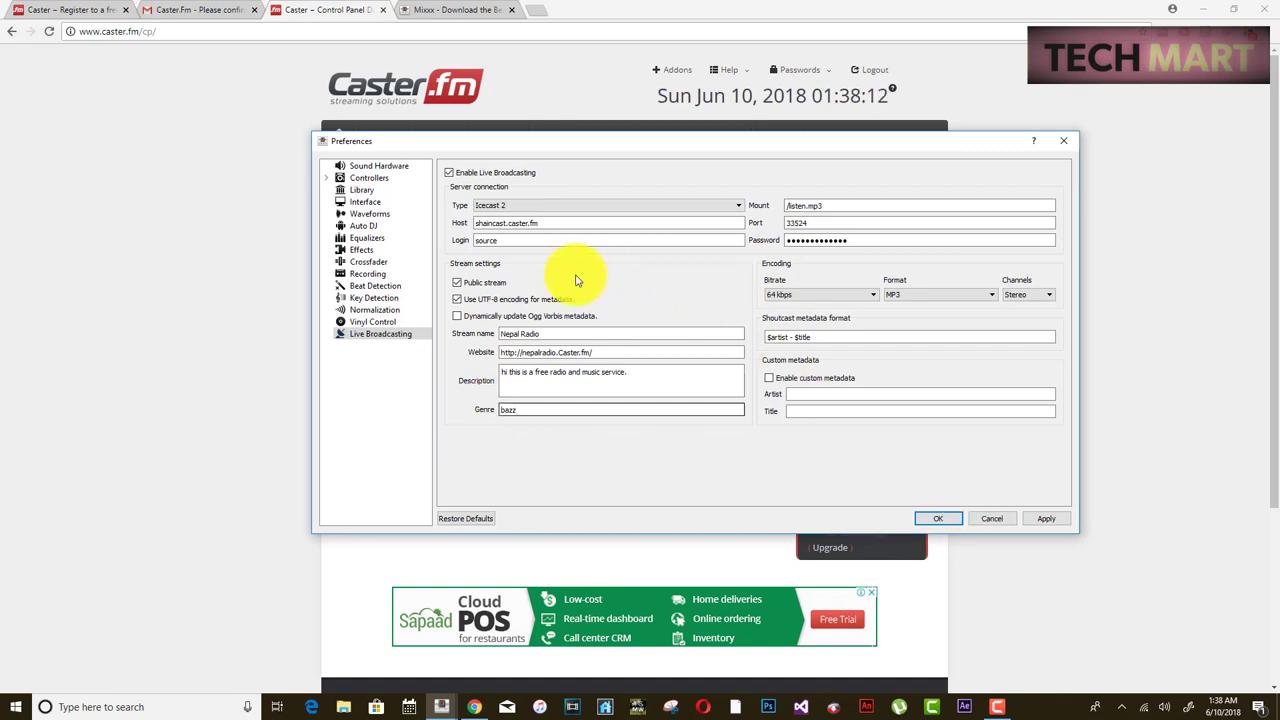
left_click(490, 207)
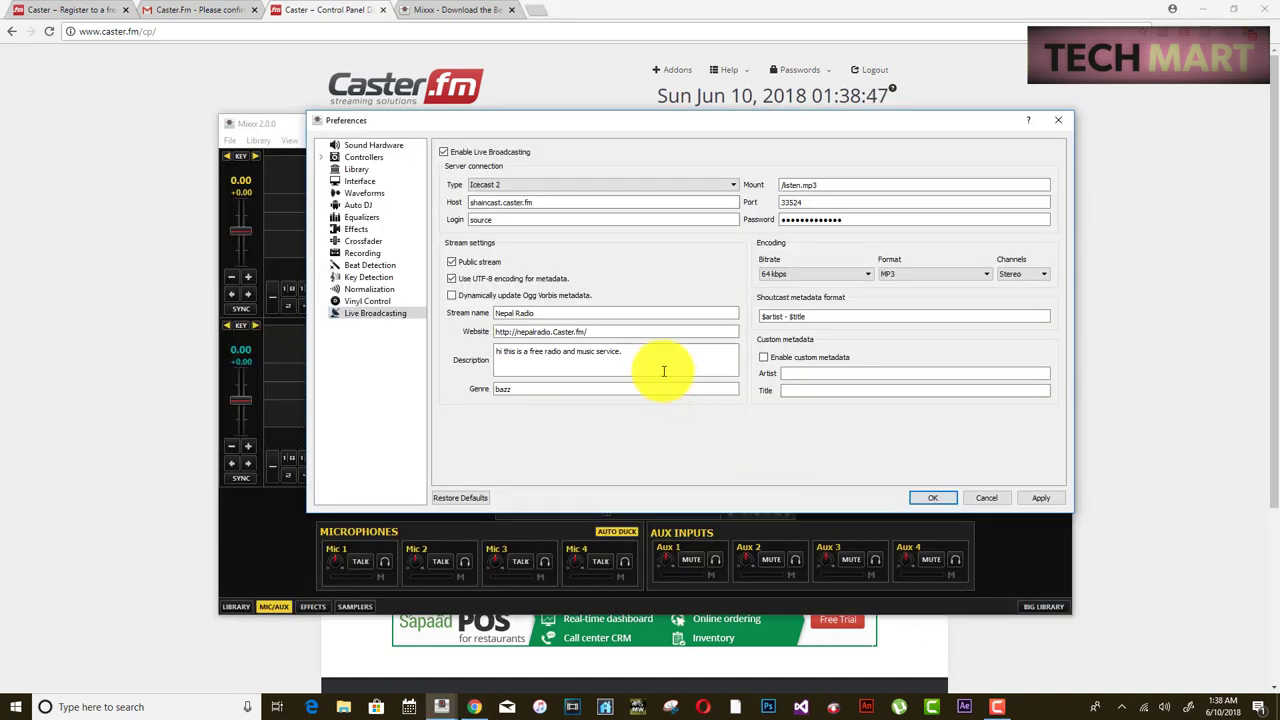
left_click(1035, 498)
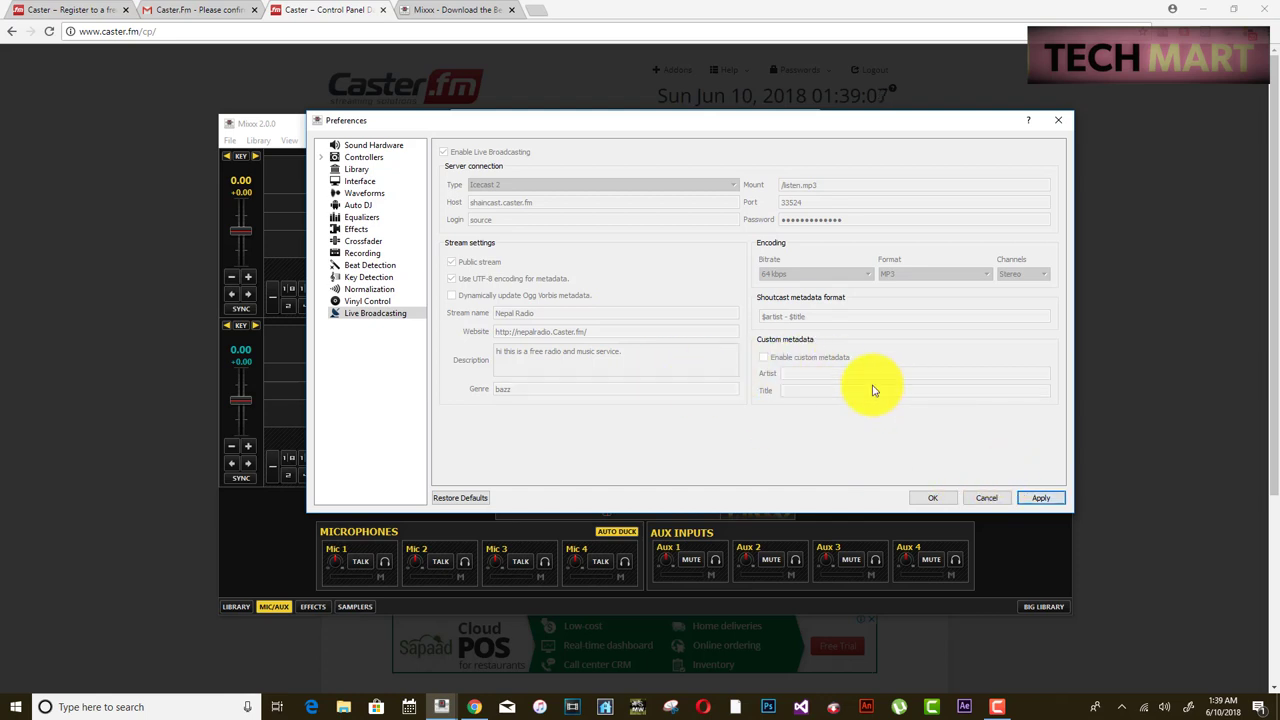
left_click(933, 498)
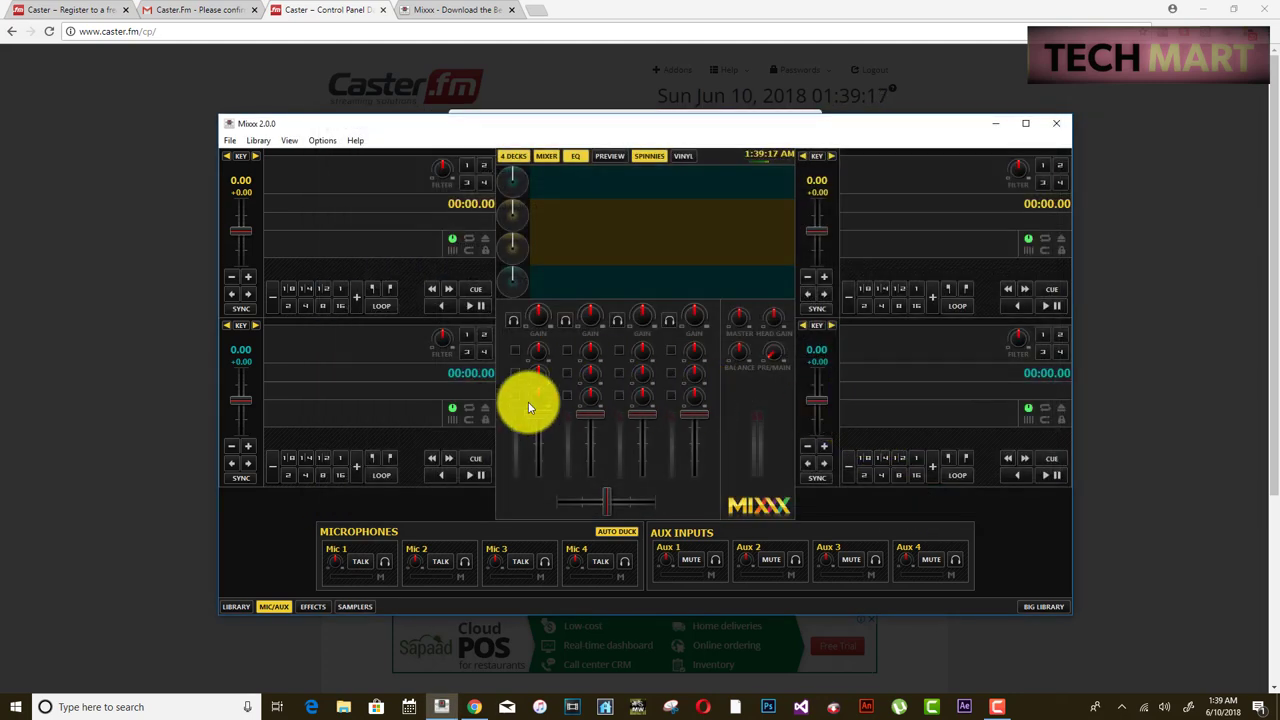
- Confirm Options > Enable Live Broadcasting is on, dismiss the Wi-Fi notice, and maximize Mixxx
left_click(322, 140)
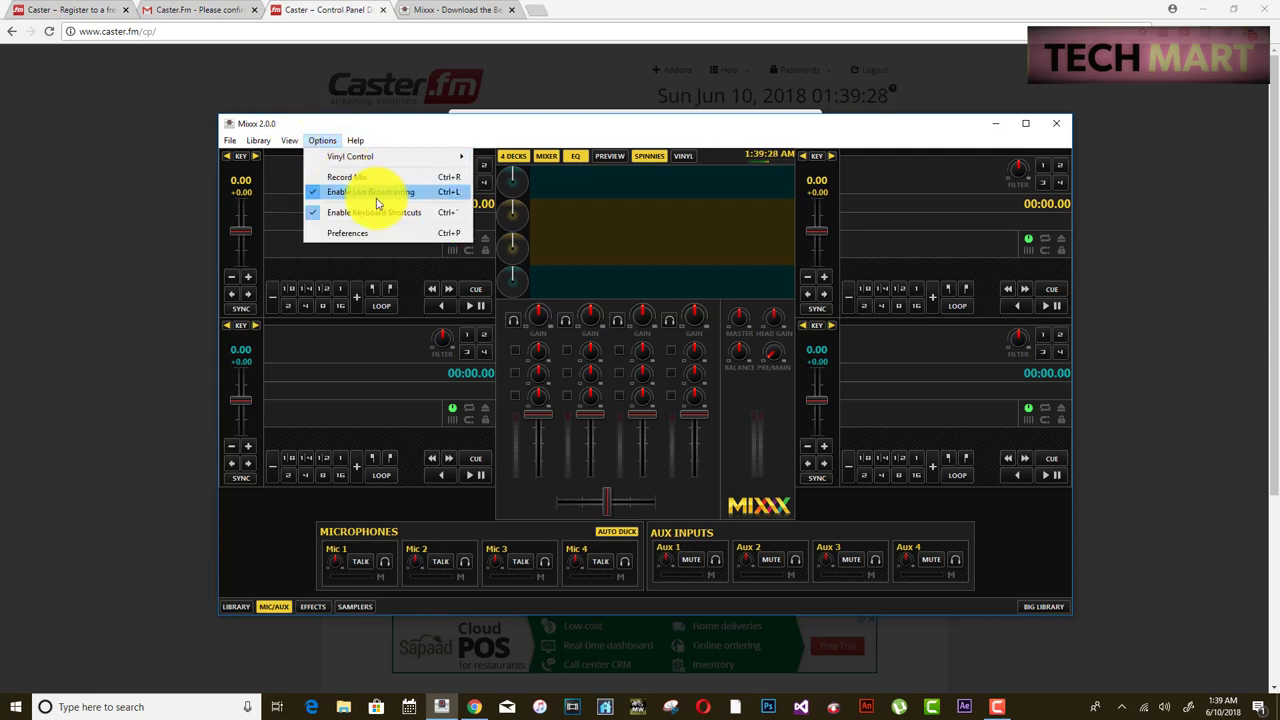
left_click(320, 193)
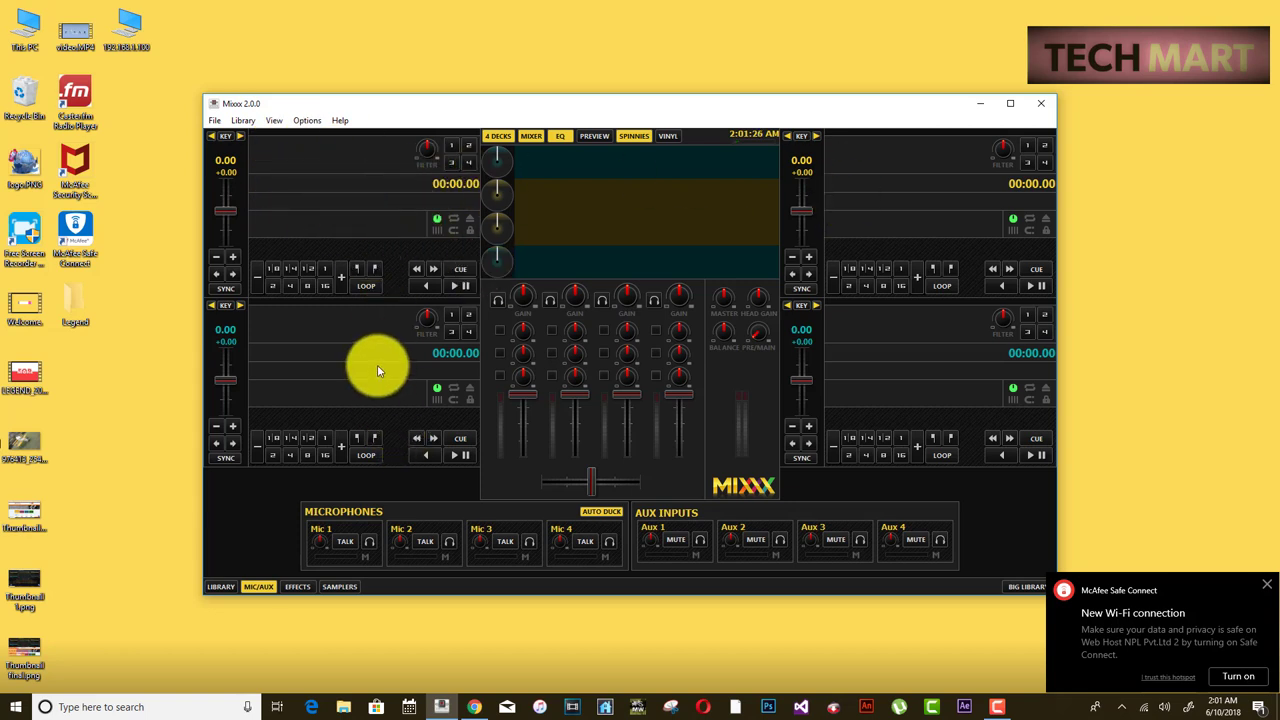
left_click(1273, 584)
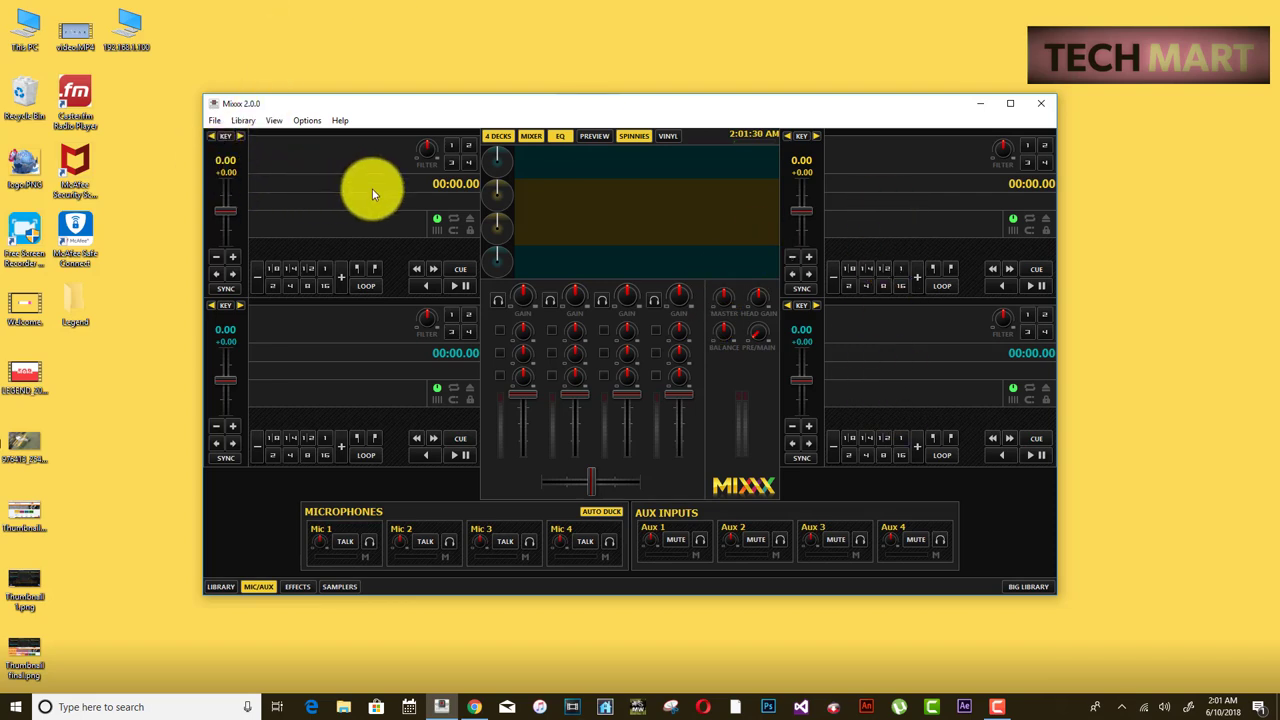
left_click(1010, 103)
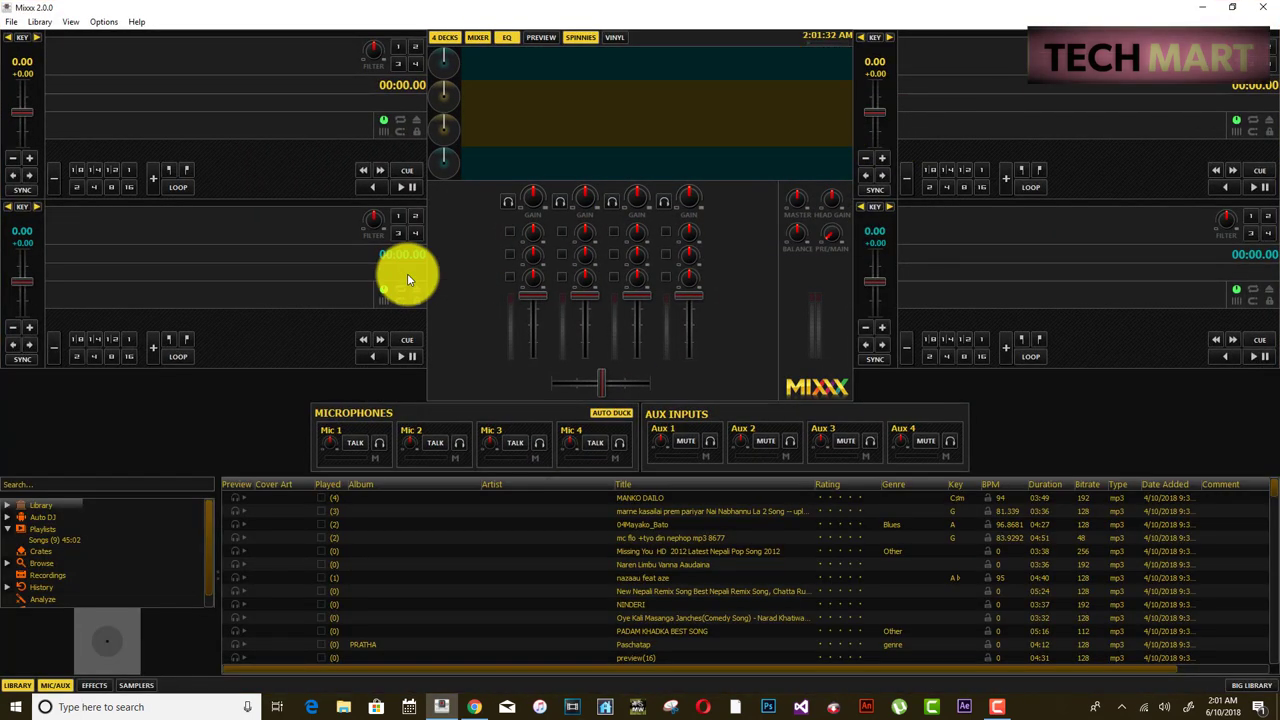
- Close the Options menu and expand Playlists in the library sidebar to reach the Songs playlist
left_click(48, 530)
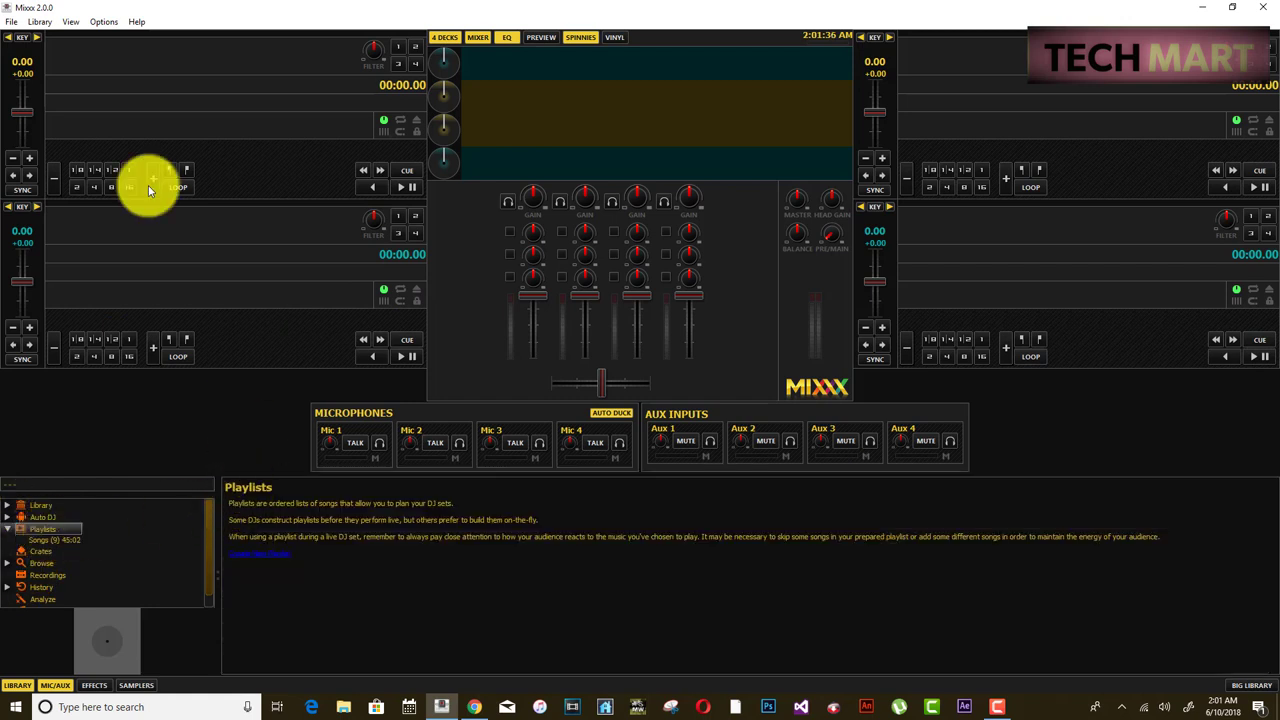
left_click(104, 21)
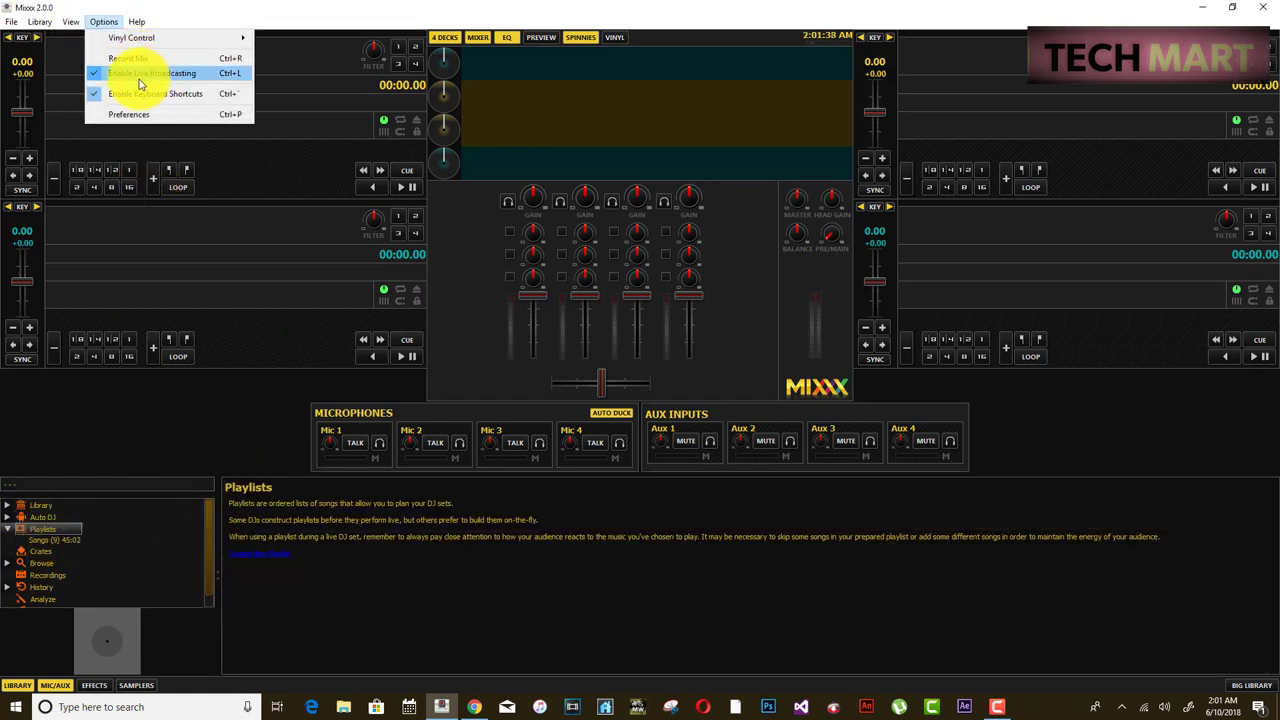
left_click(32, 529)
left_click(10, 528)
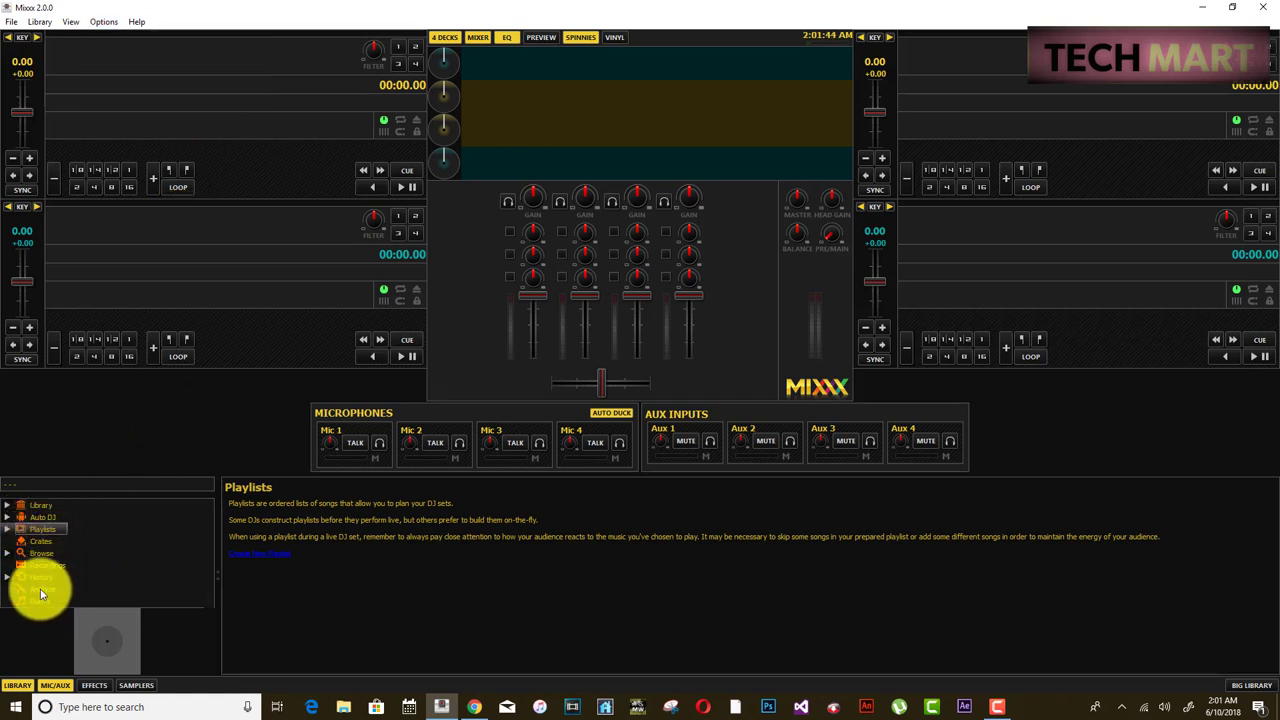
left_click(30, 543)
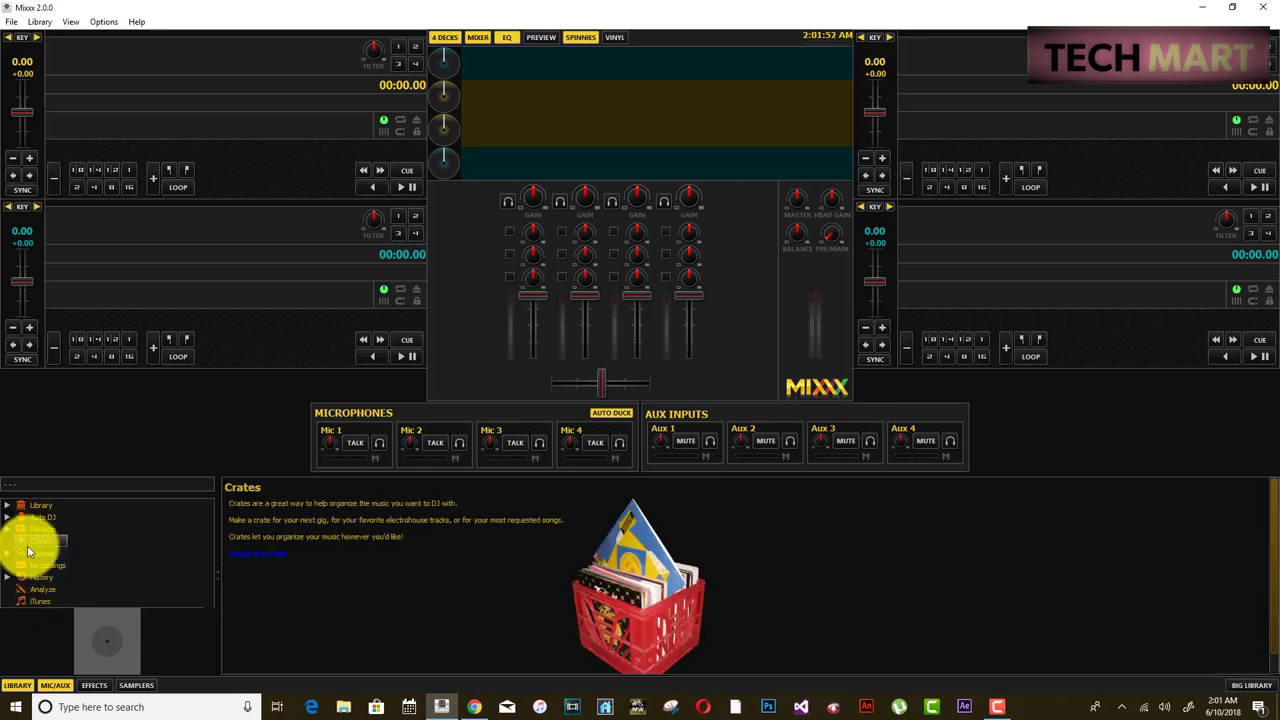
left_click(8, 529)
left_click(46, 538)
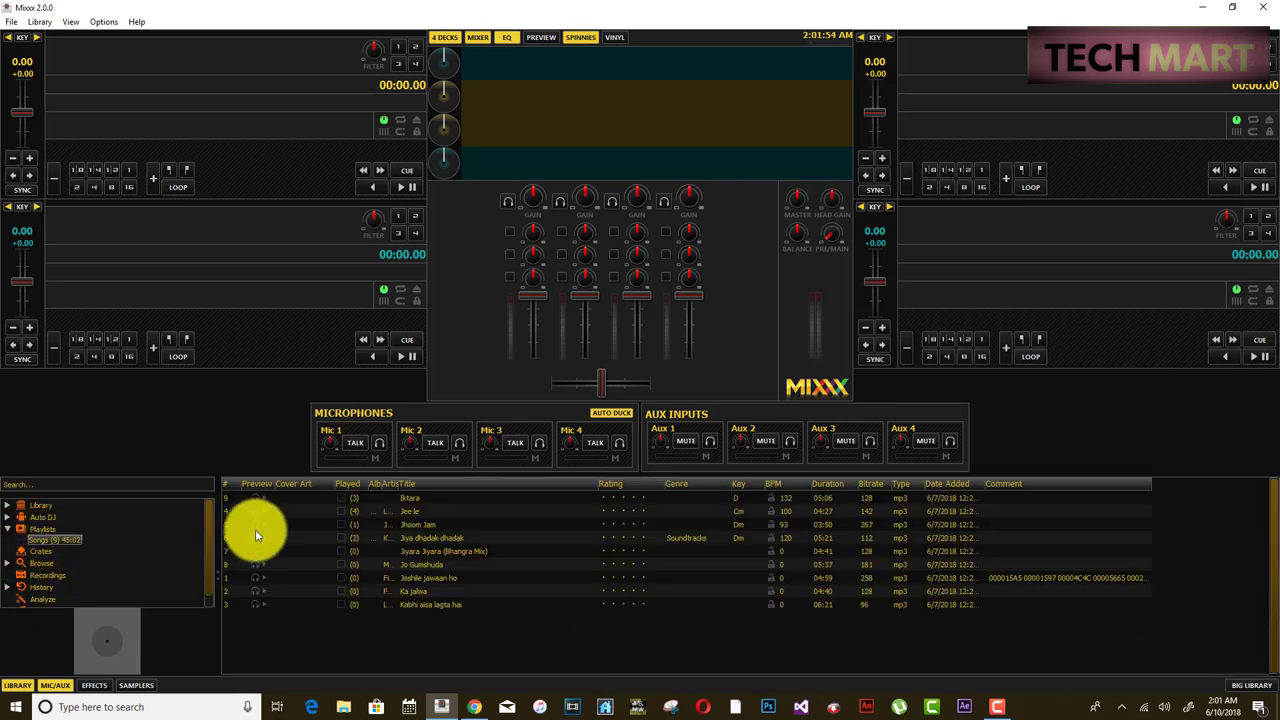
- Cancel a new playlist, select Iktara in the nine-track Songs playlist, and switch to two decks
left_click(43, 530)
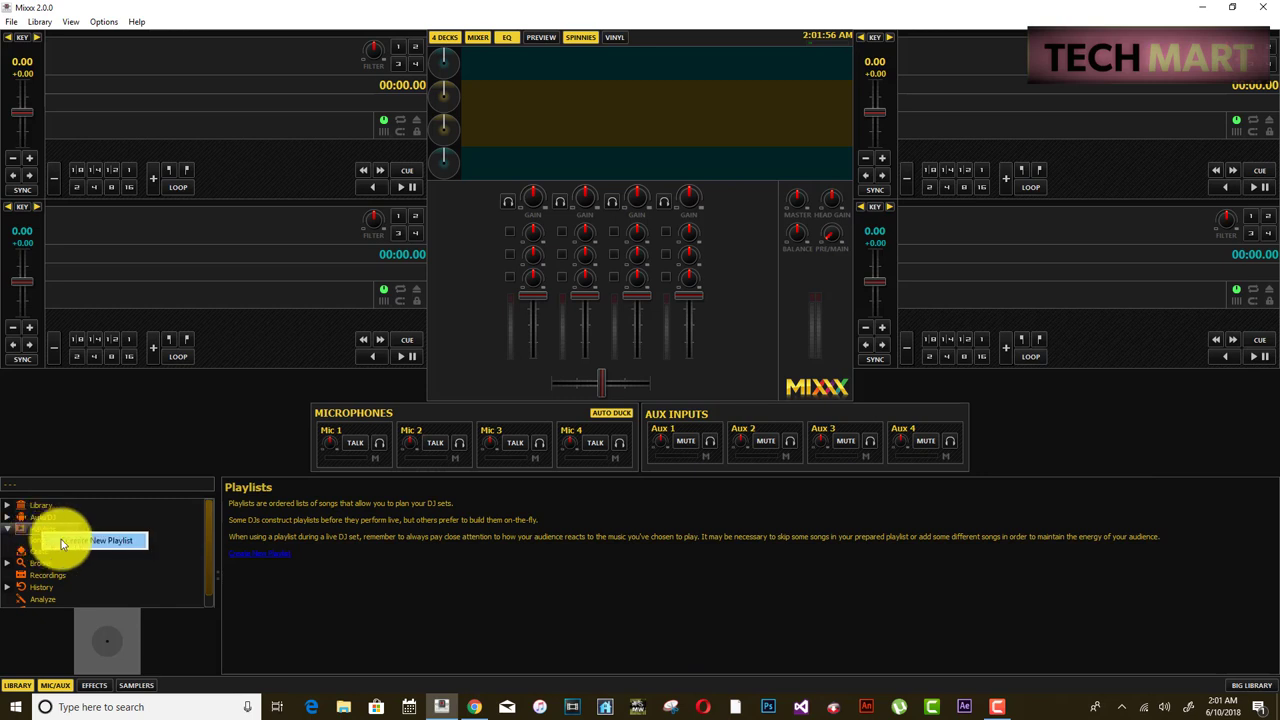
left_click(92, 541)
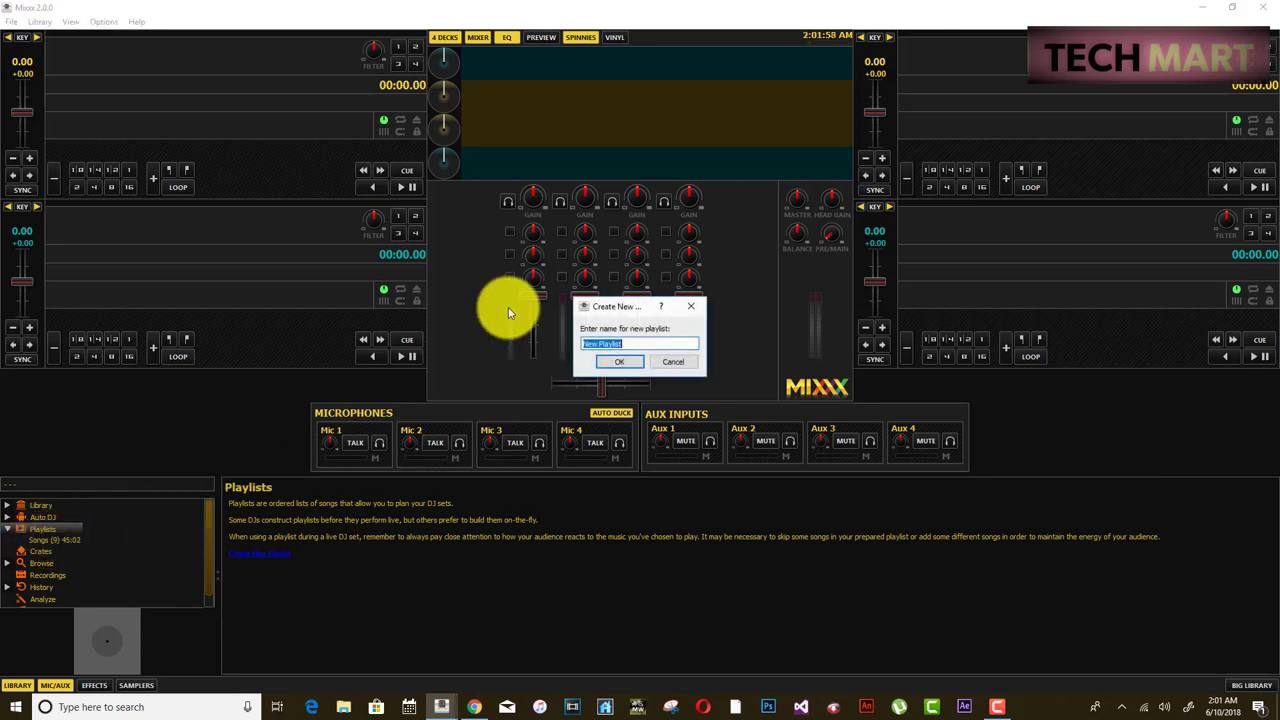
left_click(628, 362)
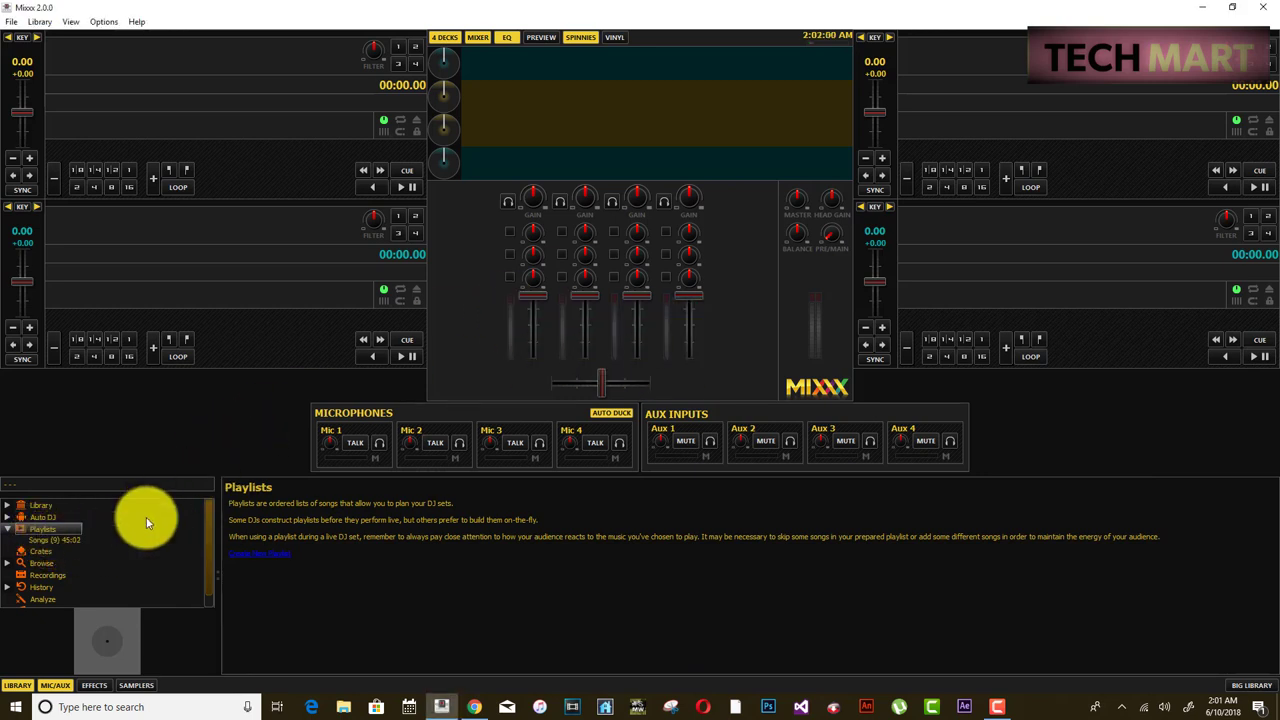
left_click(80, 539)
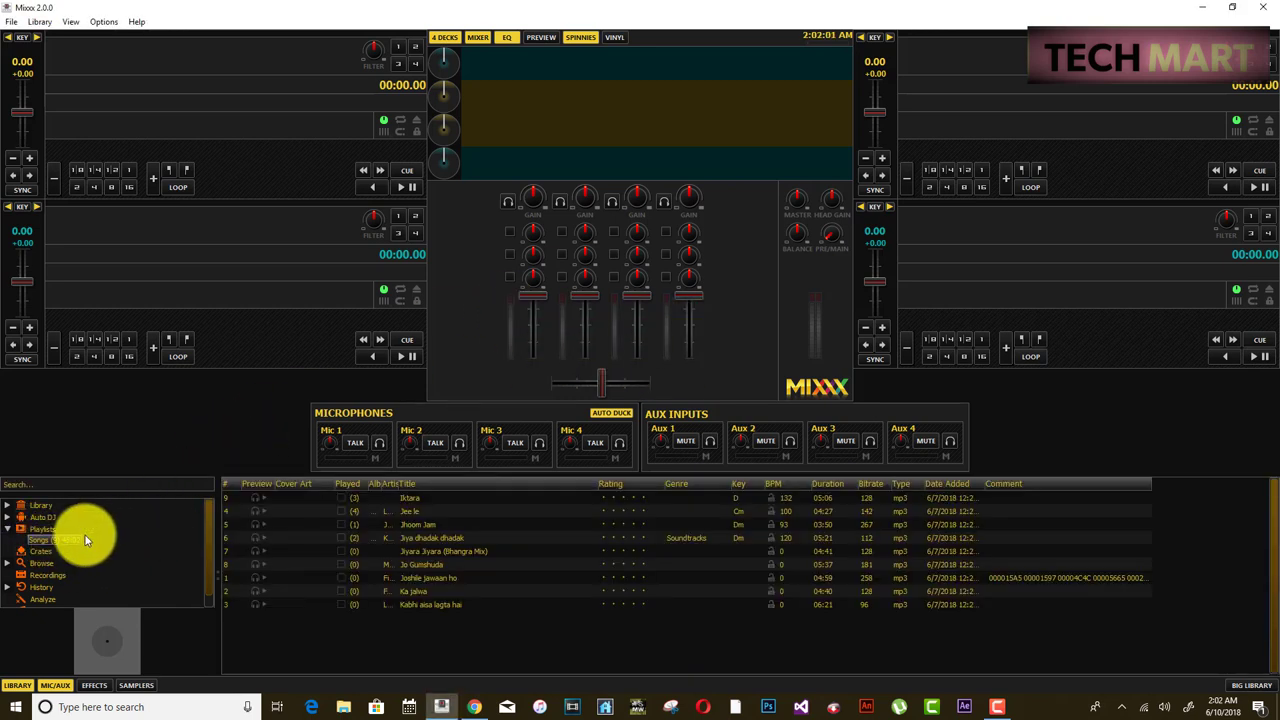
left_click(407, 499)
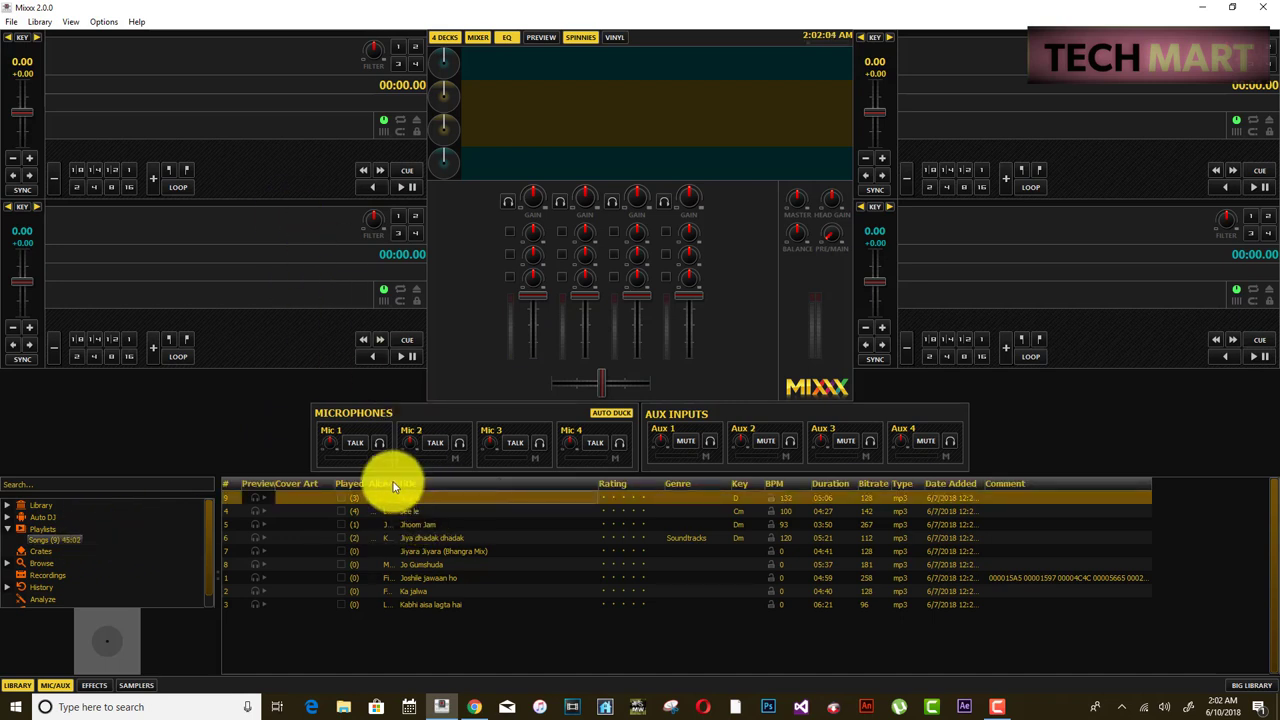
left_click(442, 37)
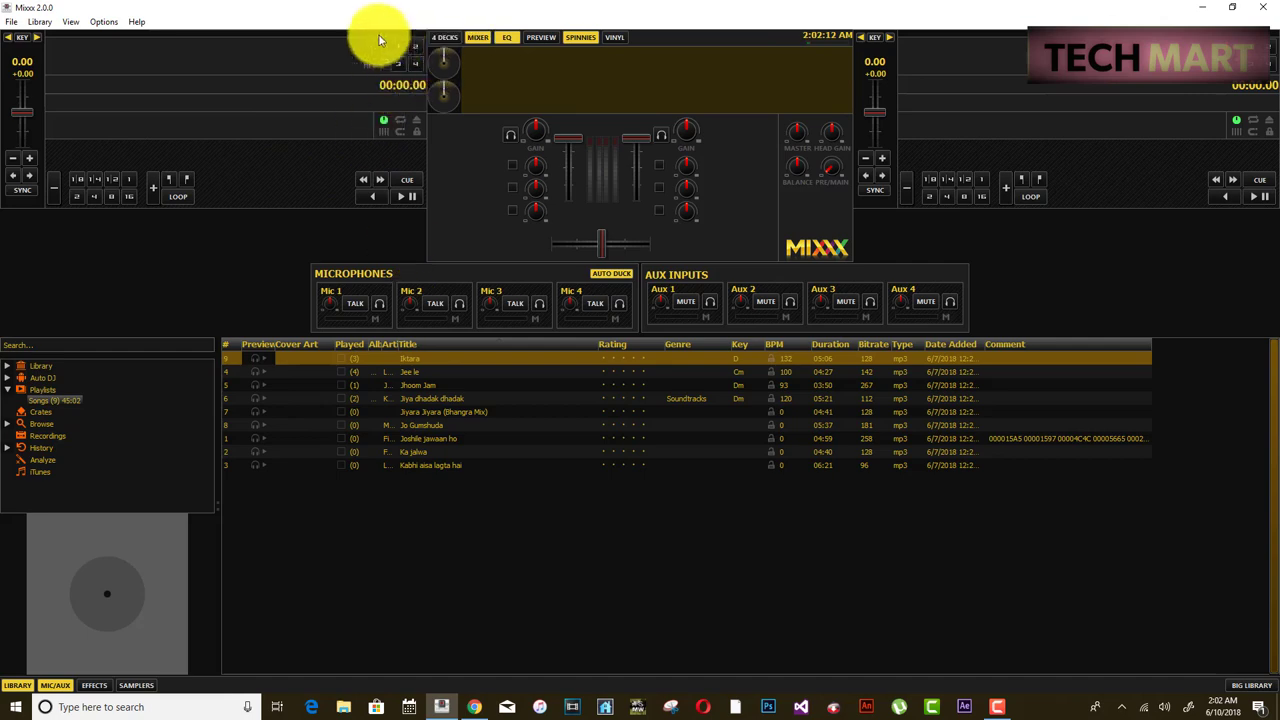
- Keep the two-deck layout and drag Iktara onto Deck 1
left_click(442, 37)
left_click(437, 37)
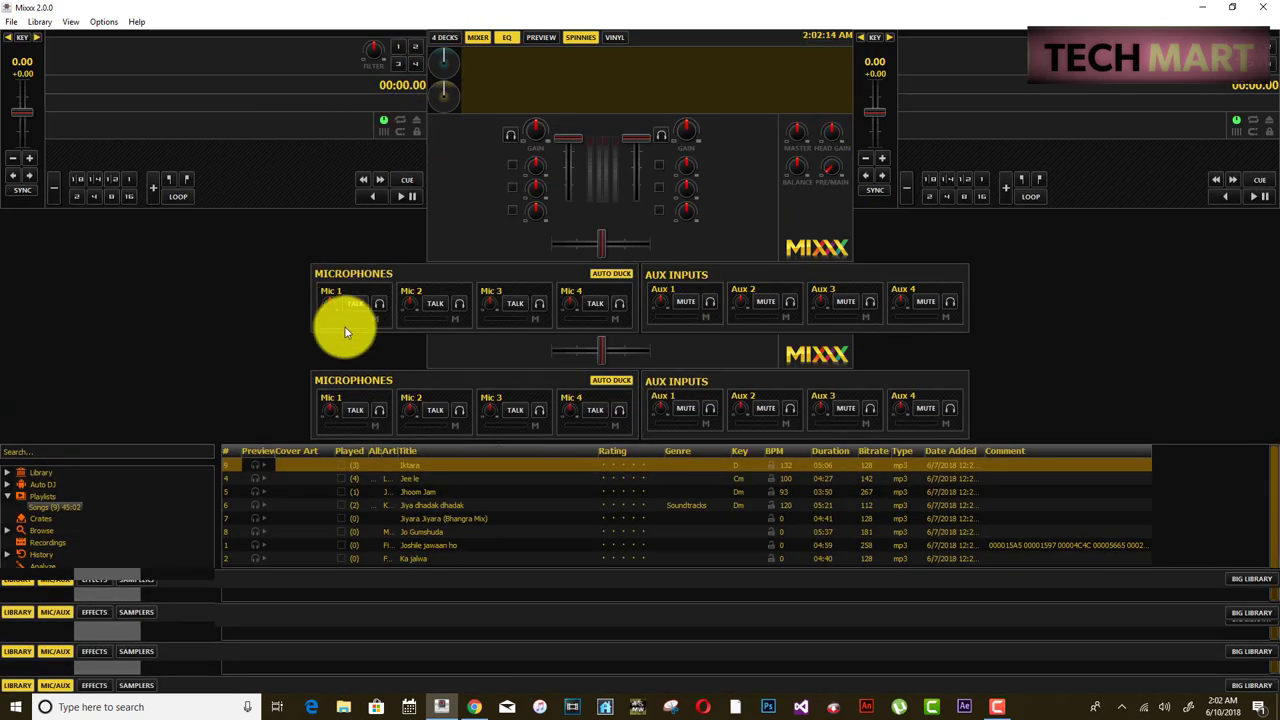
left_click_drag(410, 362, 284, 176)
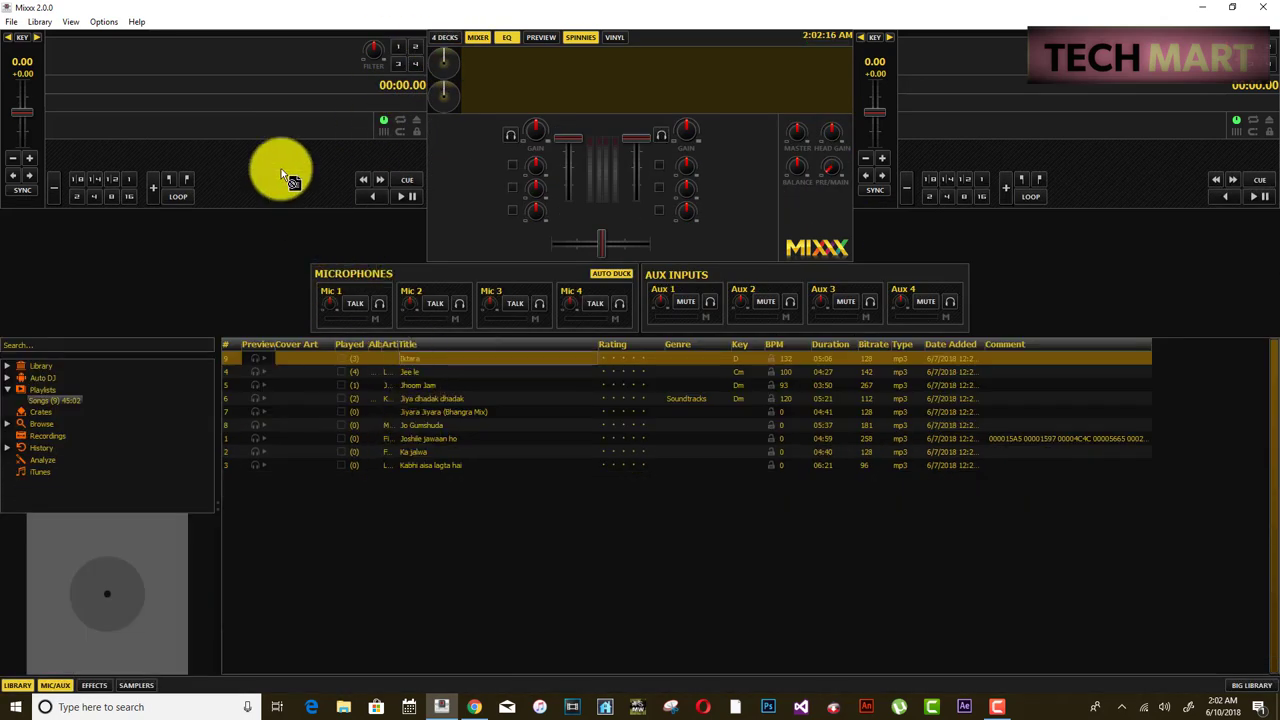
left_click_drag(204, 121, 204, 121)
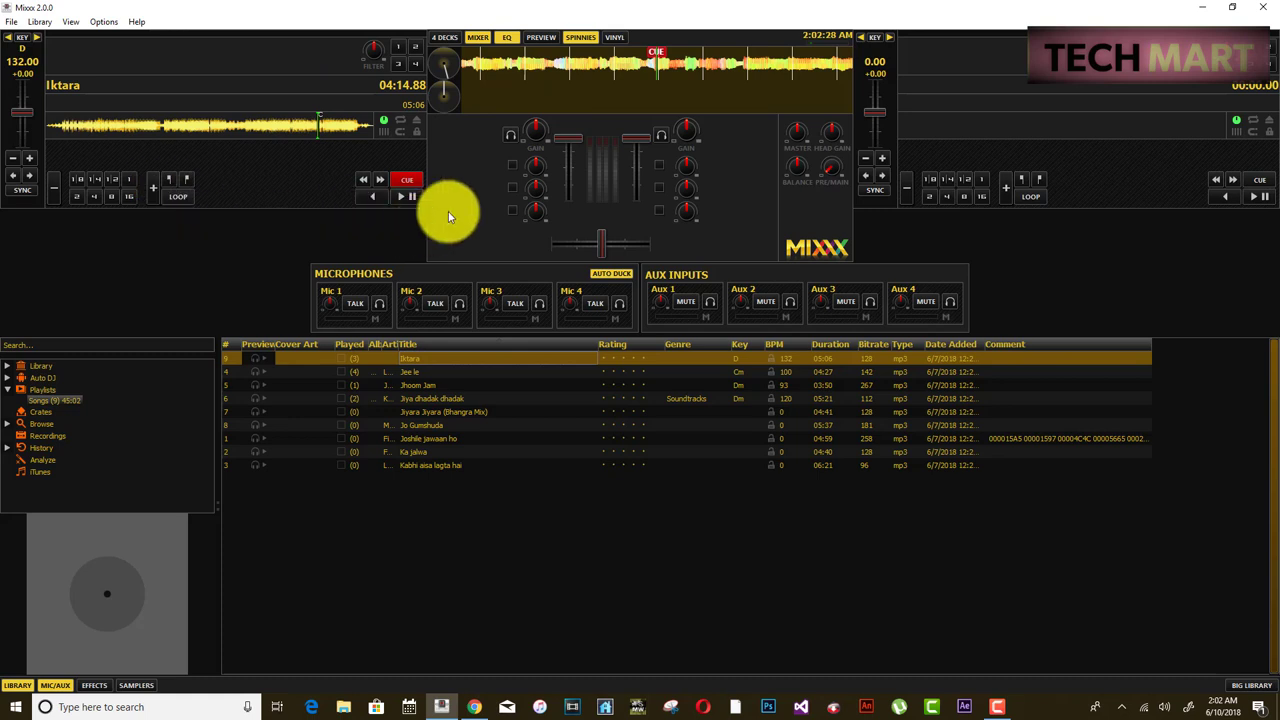
- Play Iktara on Deck 1 from about 18 seconds in
left_click(387, 197)
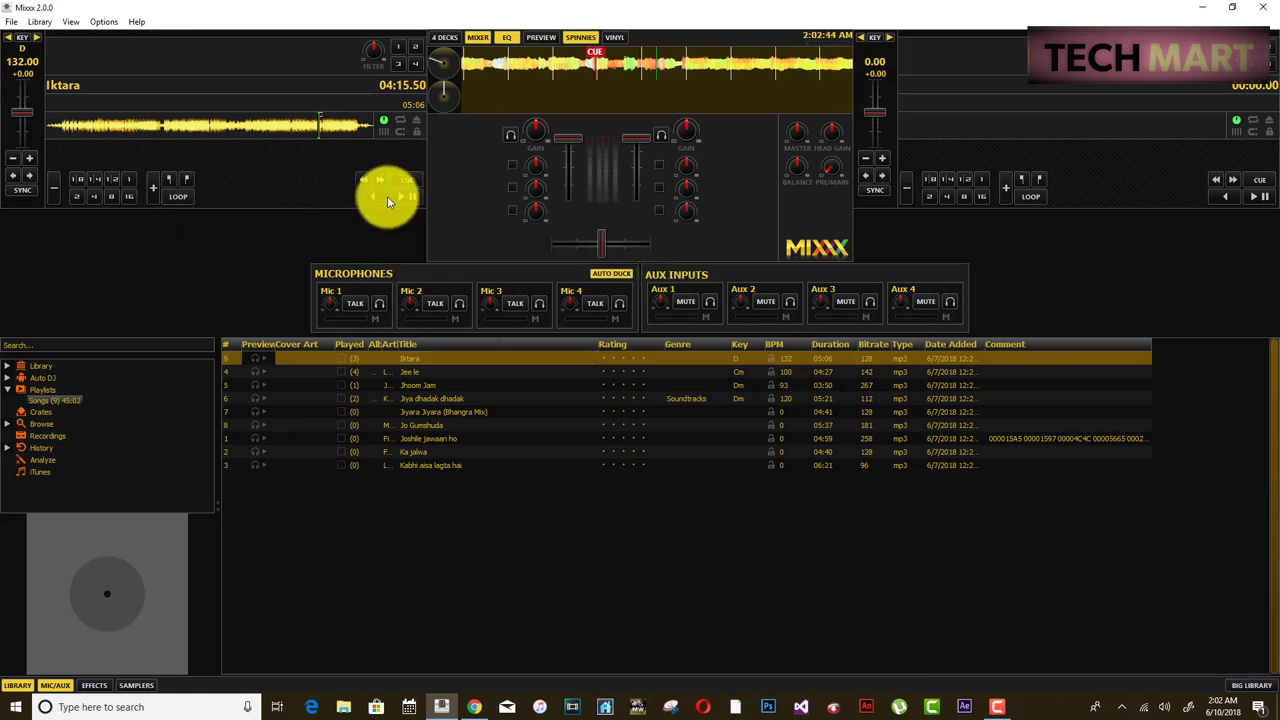
left_click(408, 198)
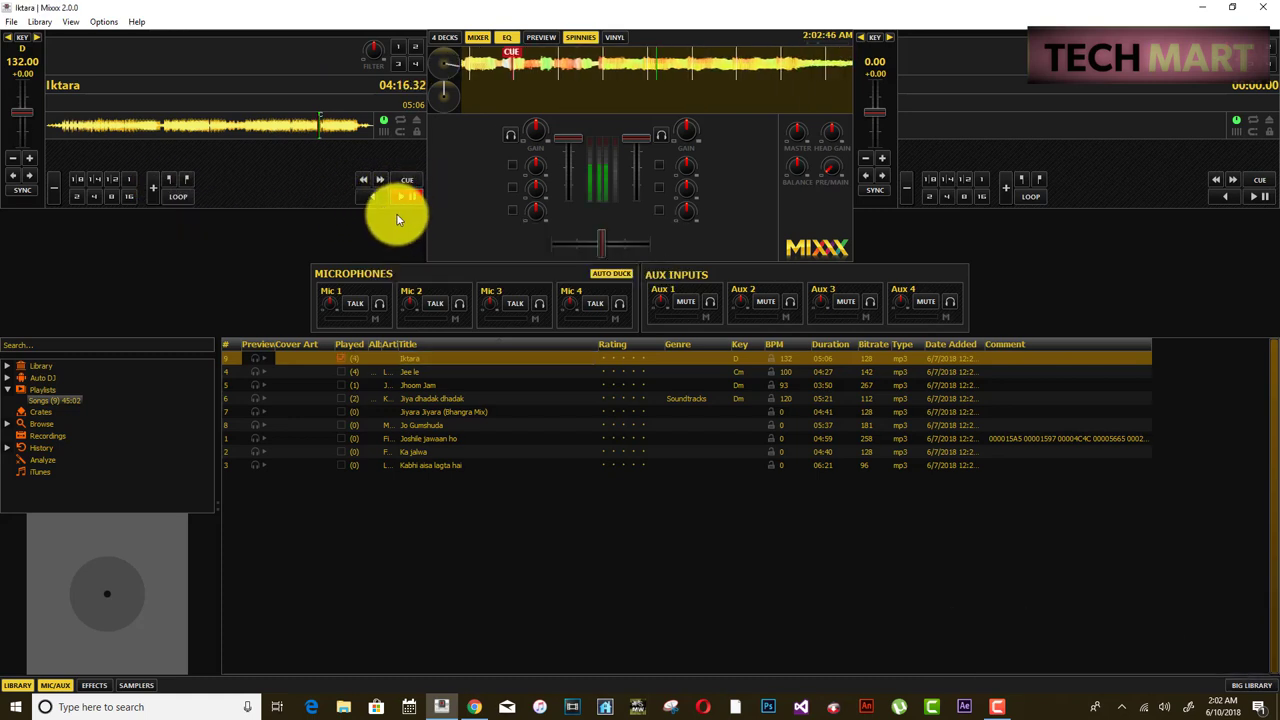
left_click_drag(320, 120, 14, 150)
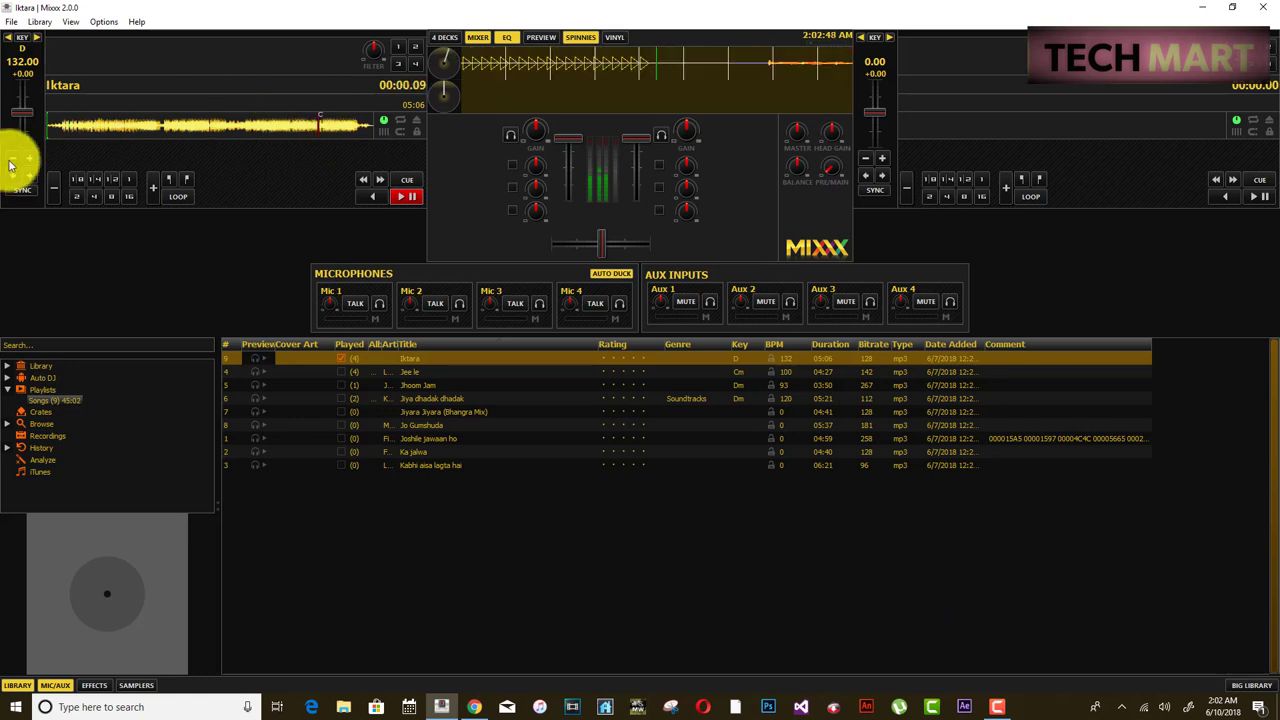
left_click(65, 130)
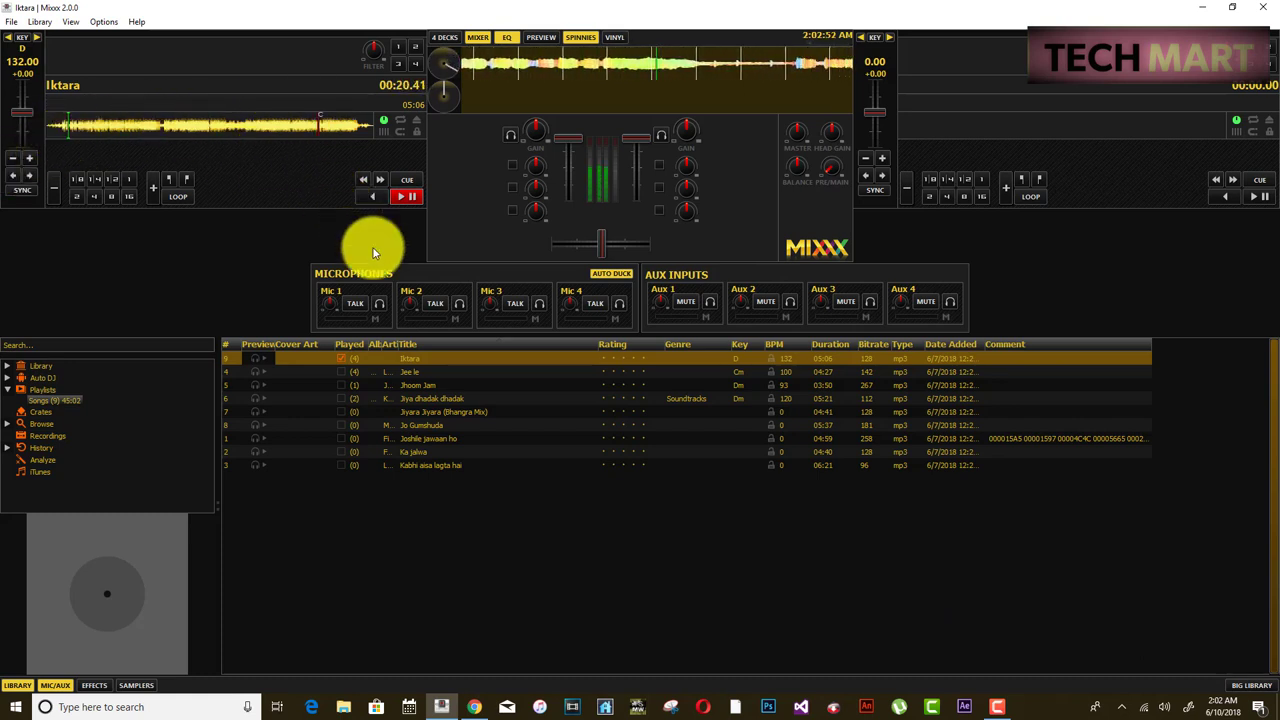
left_click(474, 707)
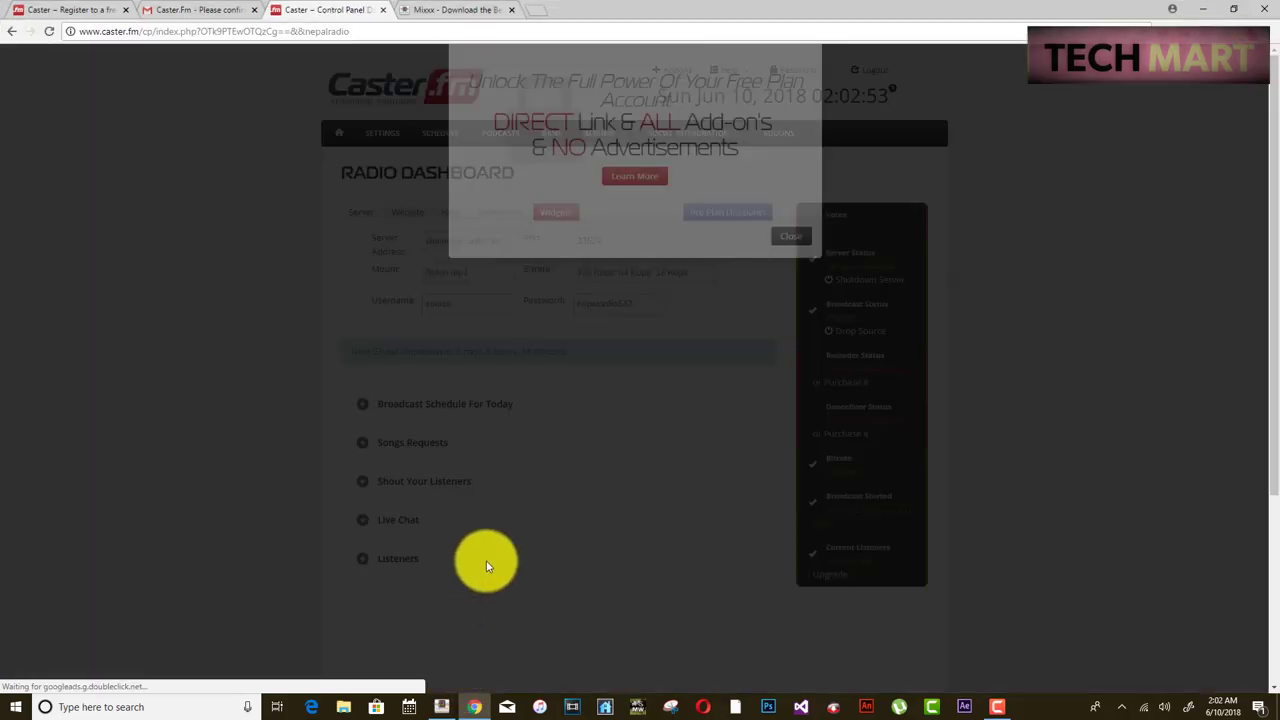
left_click(792, 342)
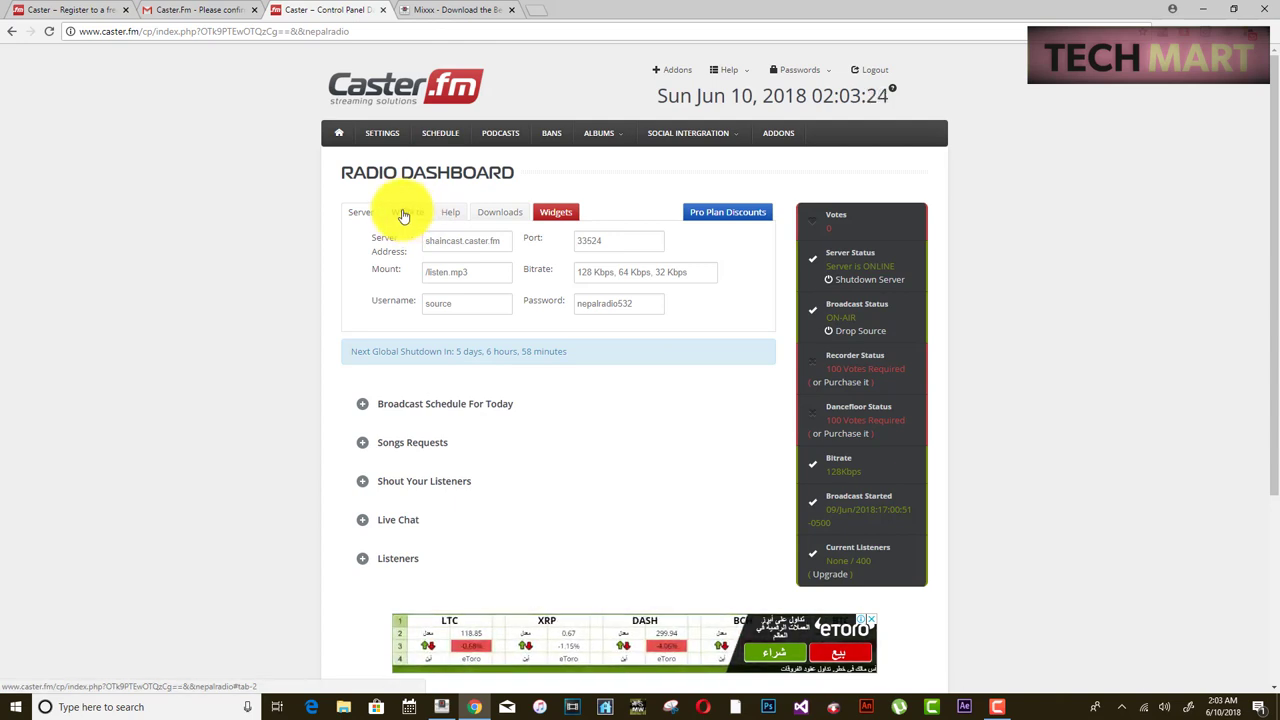
left_click(405, 214)
left_click(640, 242)
key("ctrl+c")
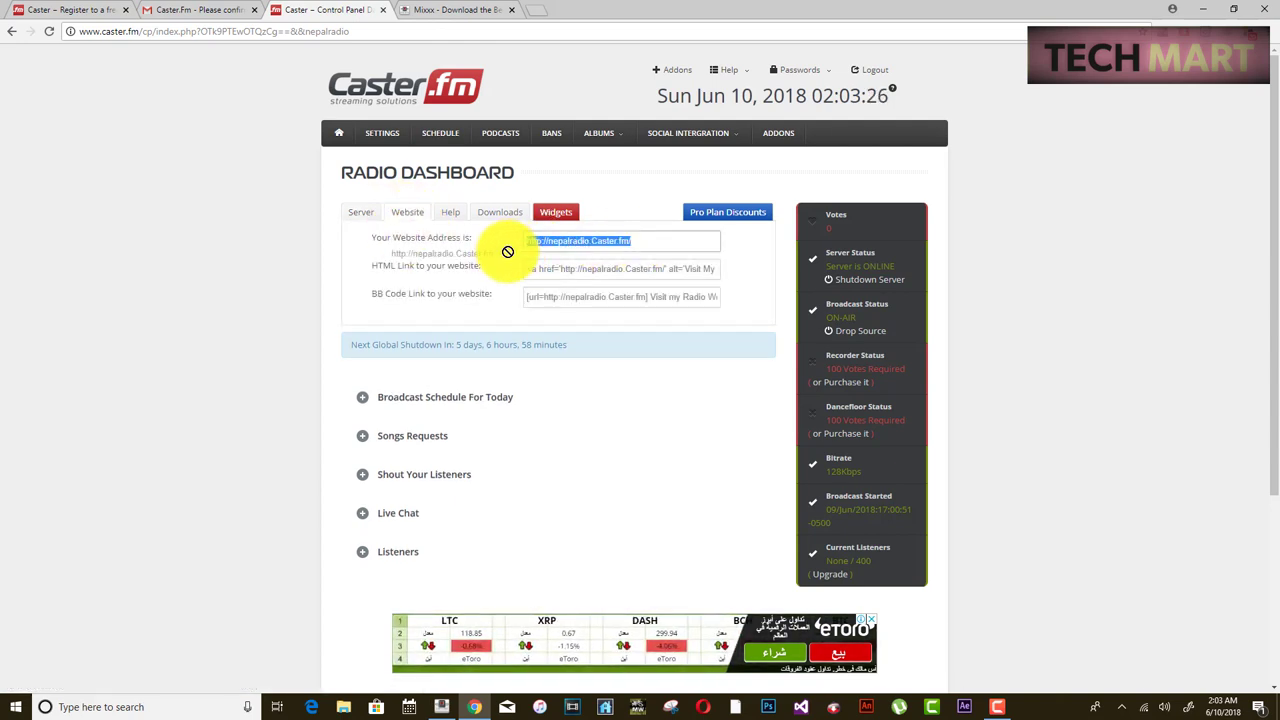
right_click(616, 240)
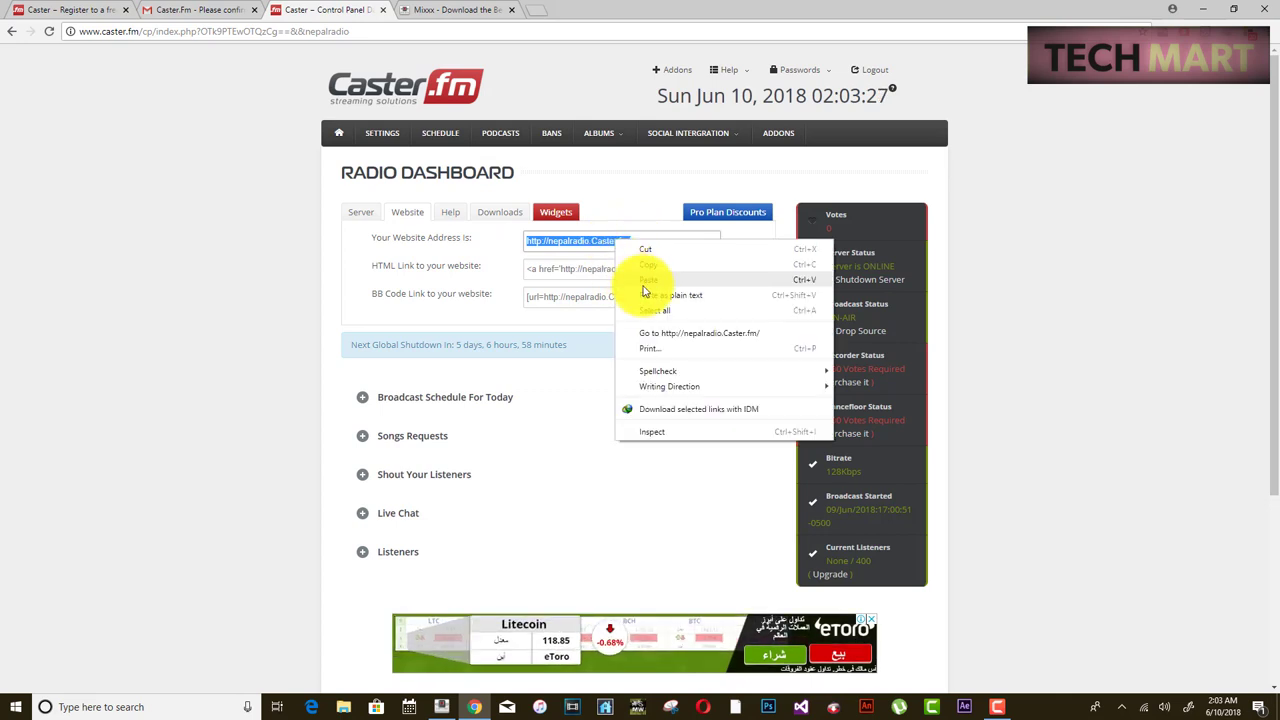
left_click(646, 270)
left_click(537, 10)
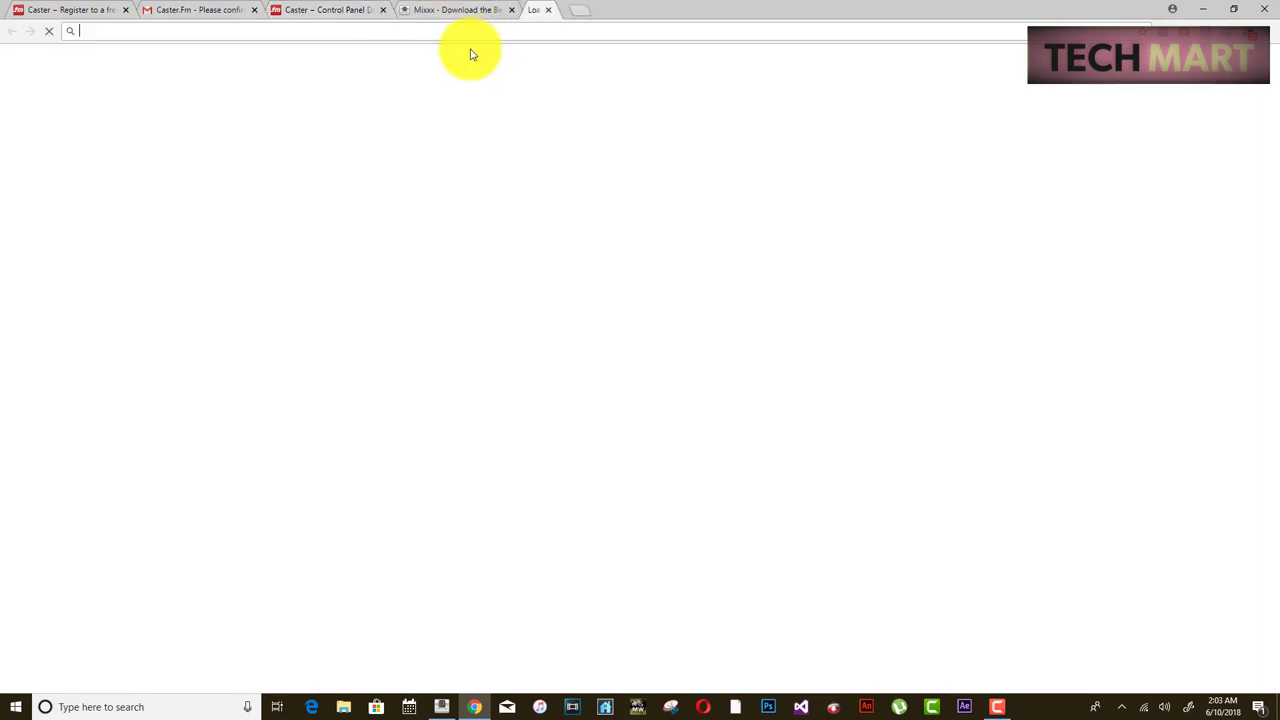
key("ctrl+v")
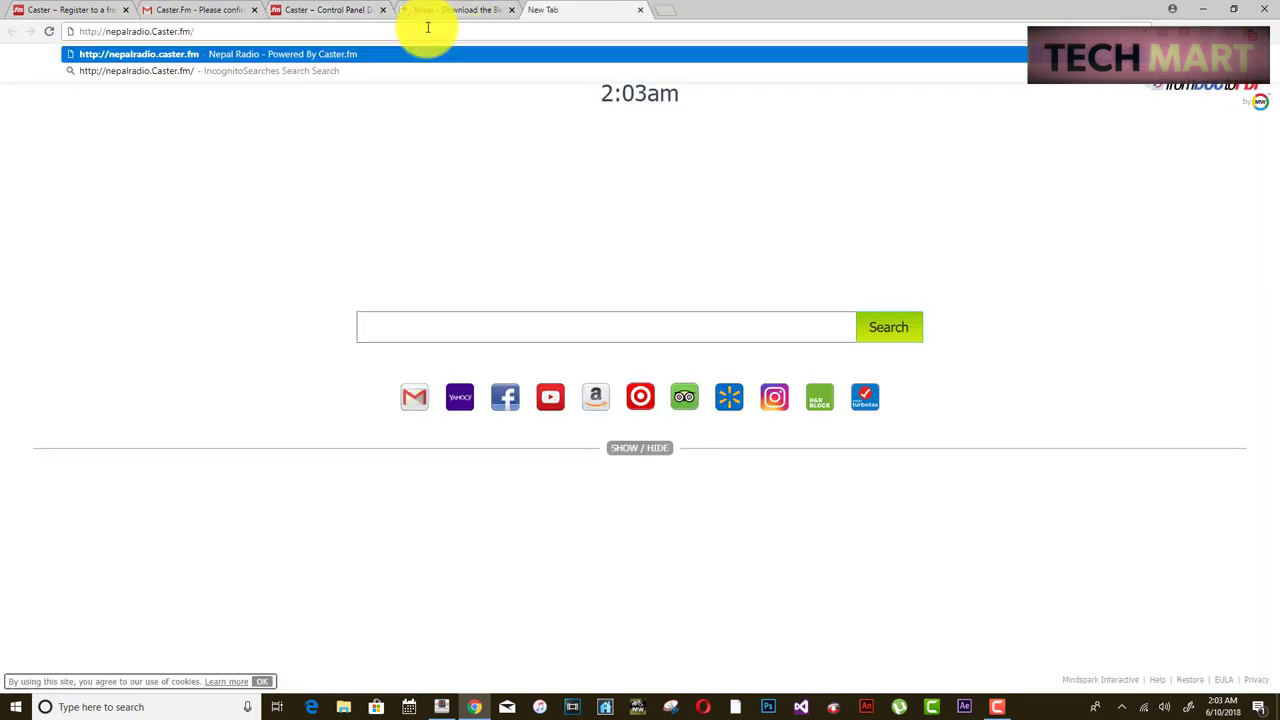
- Load nepalradio.caster.fm and start its live stream, which is playing Iktara
key("Return")
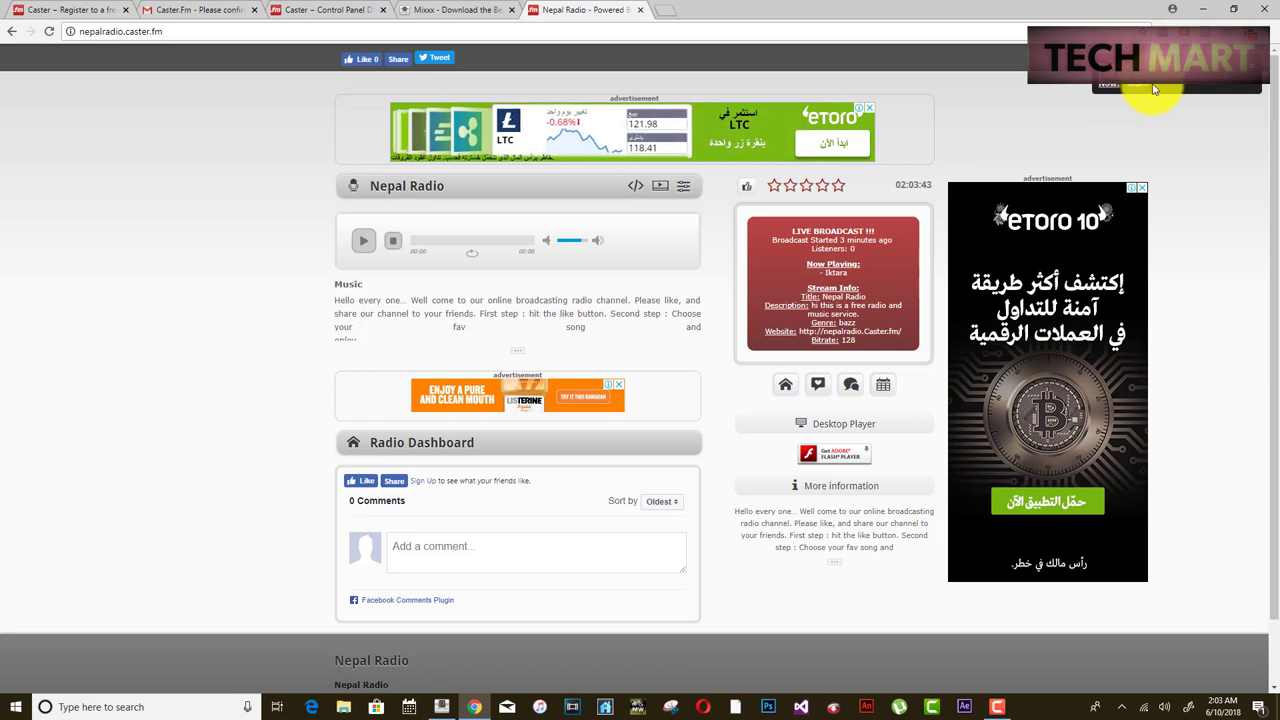
left_click(375, 246)
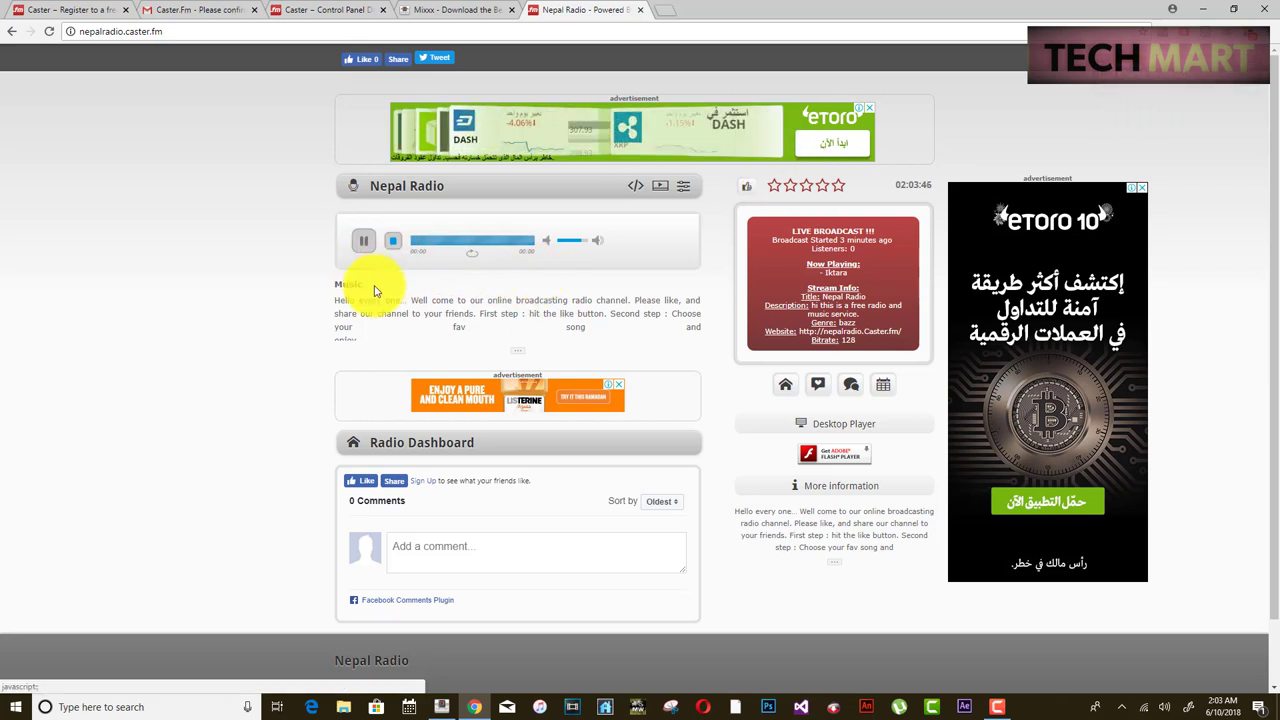
left_click(441, 707)
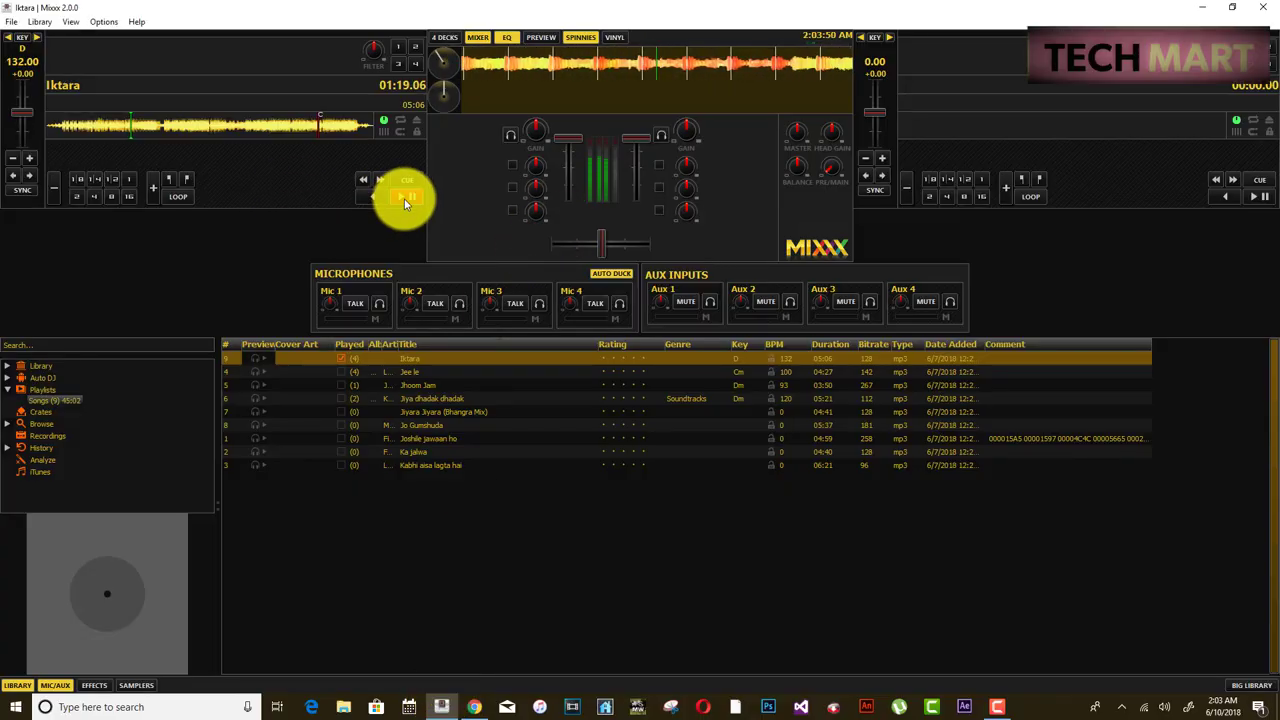
left_click(474, 707)
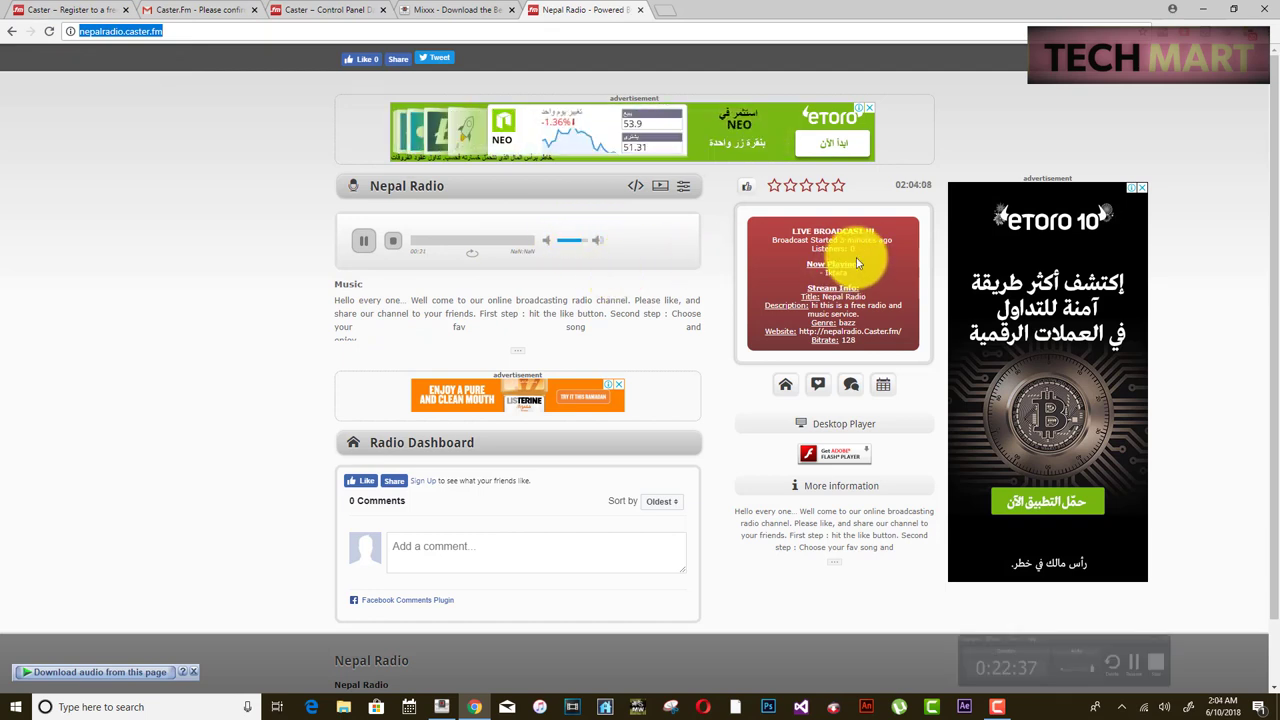
- Reload the Nepal Radio page, restart the stream, and select its web address
left_click(49, 31)
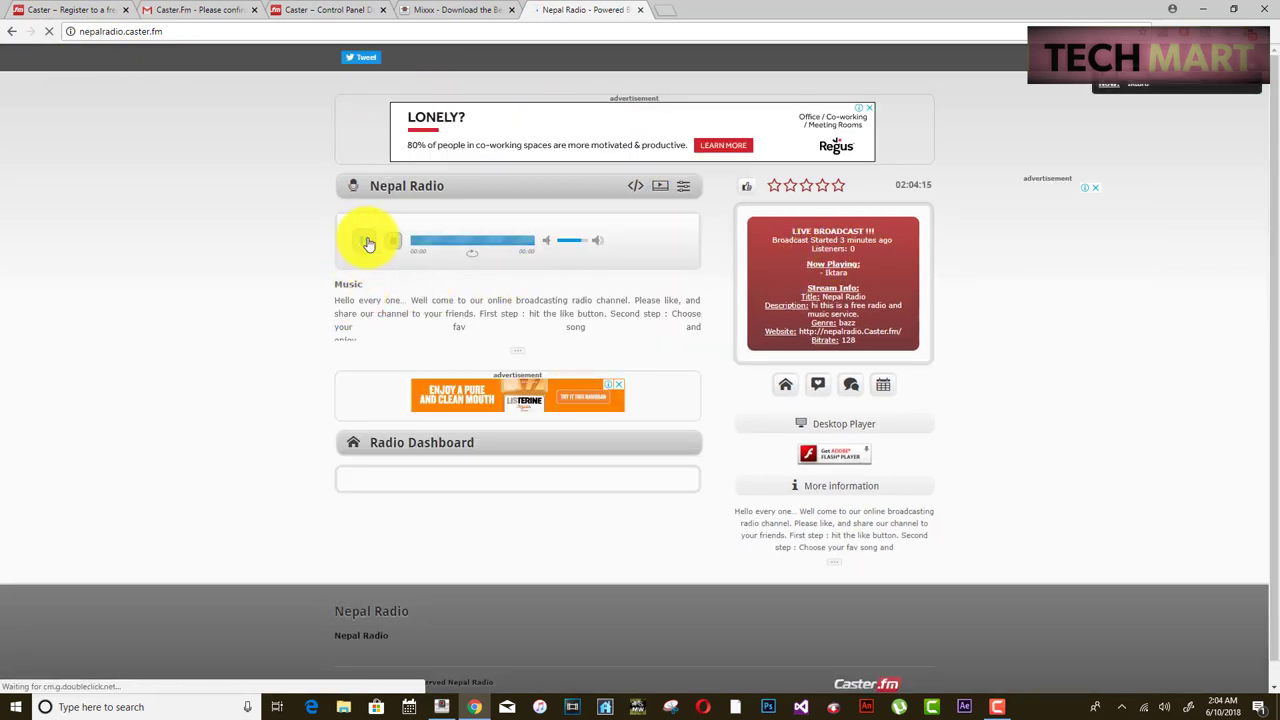
left_click(368, 244)
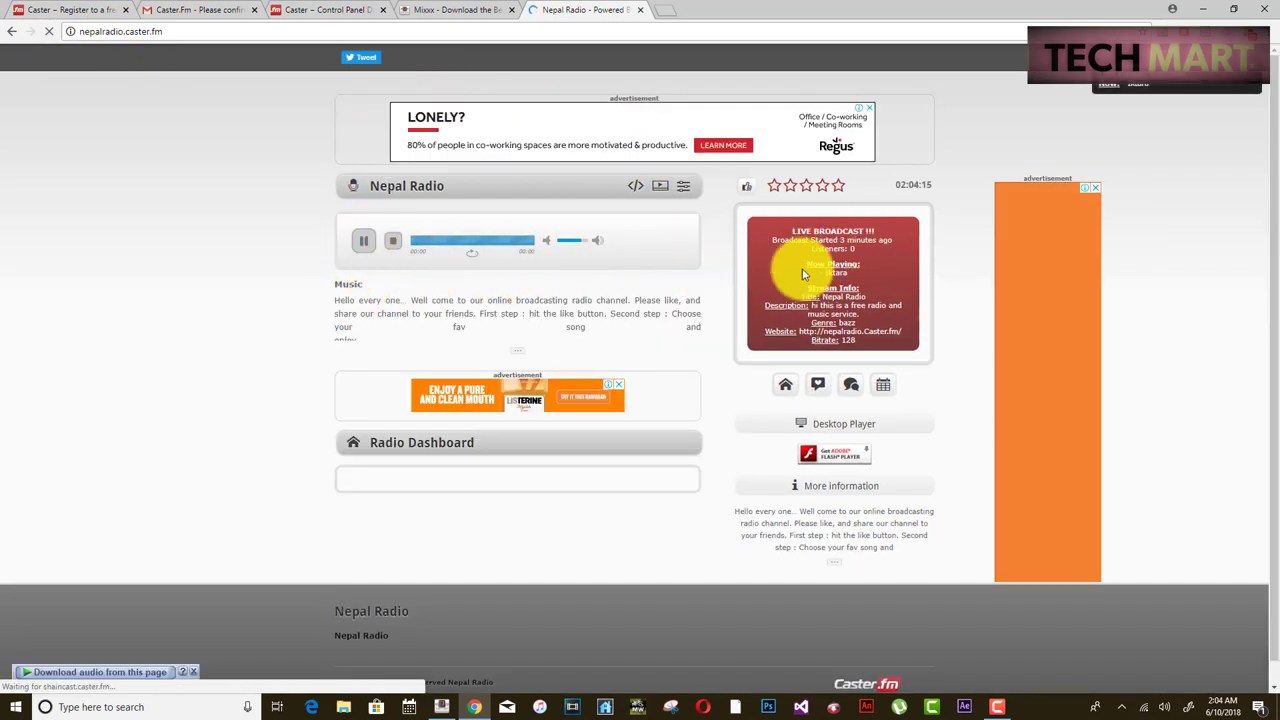
left_click(243, 30)
key("ctrl+c")
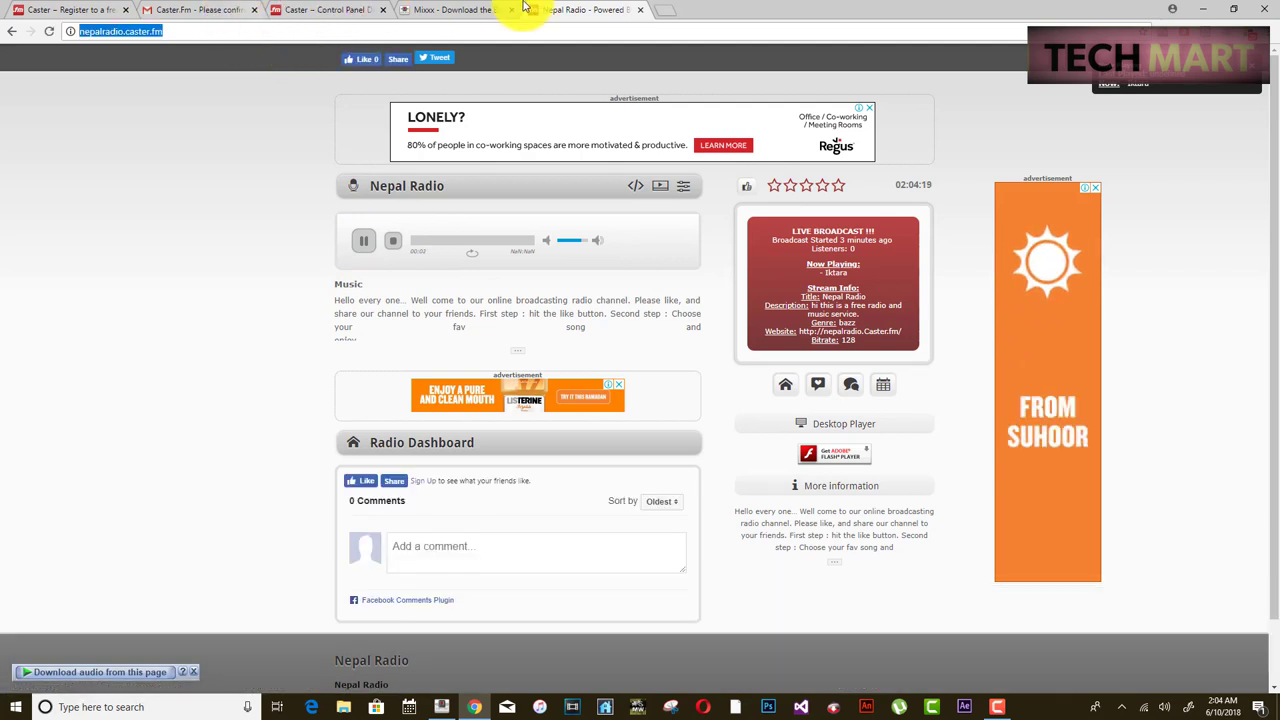
left_click(663, 11)
key("ctrl+v")
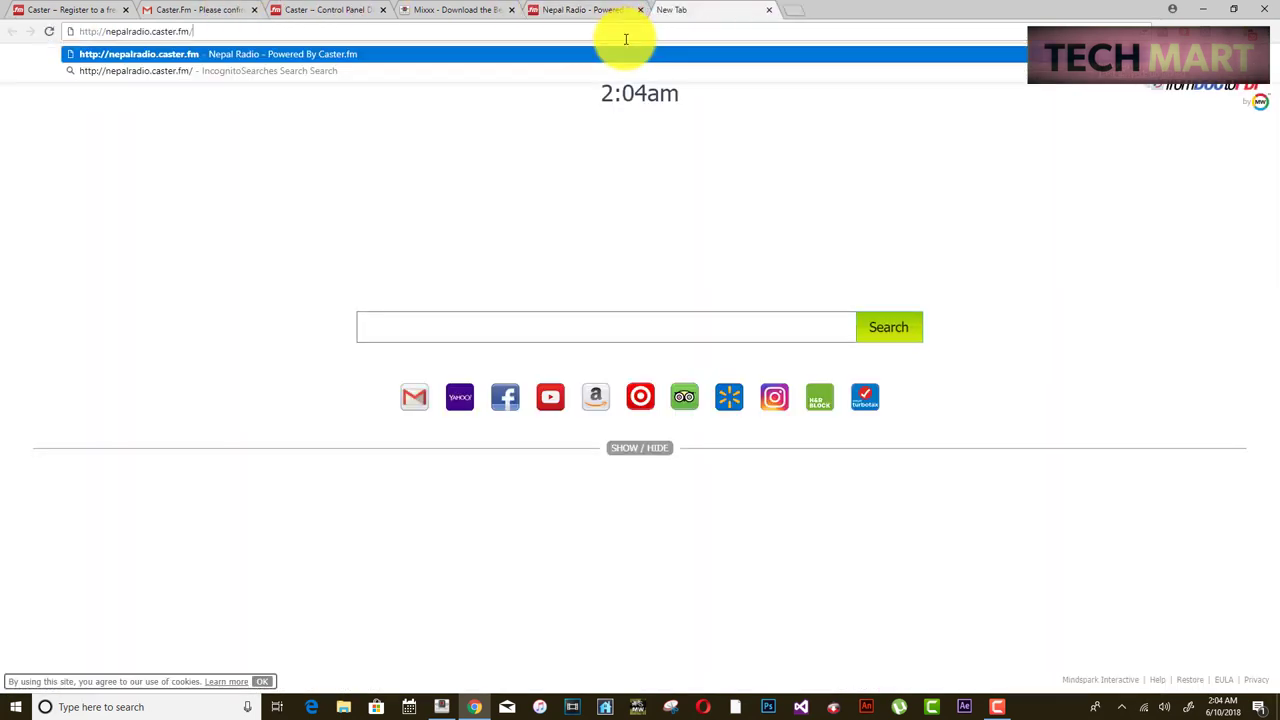
key("Return")
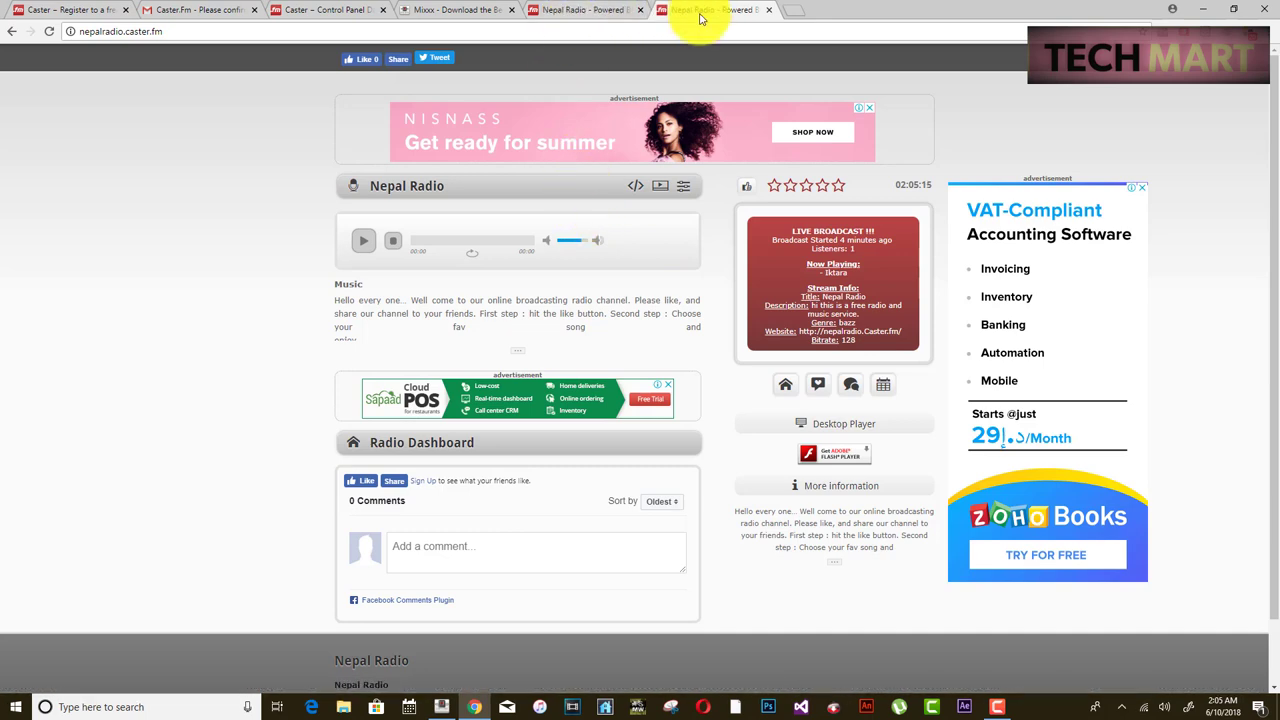
left_click(597, 13)
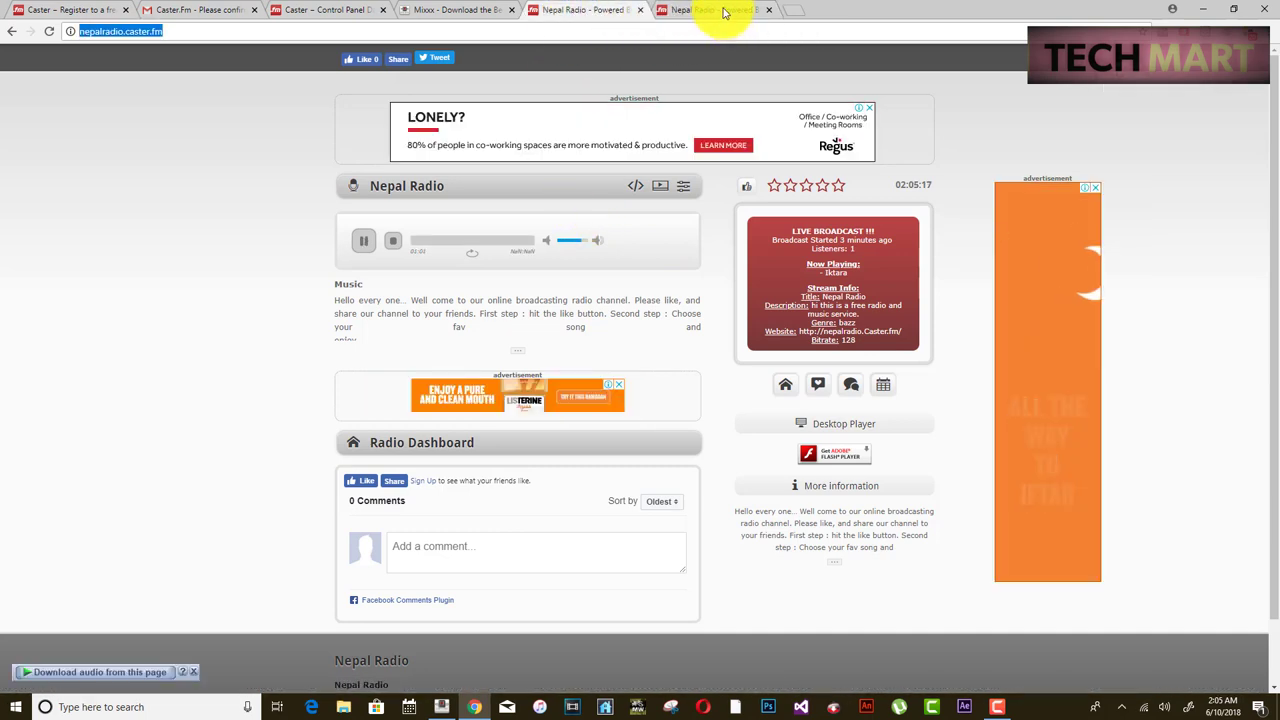
left_click(725, 12)
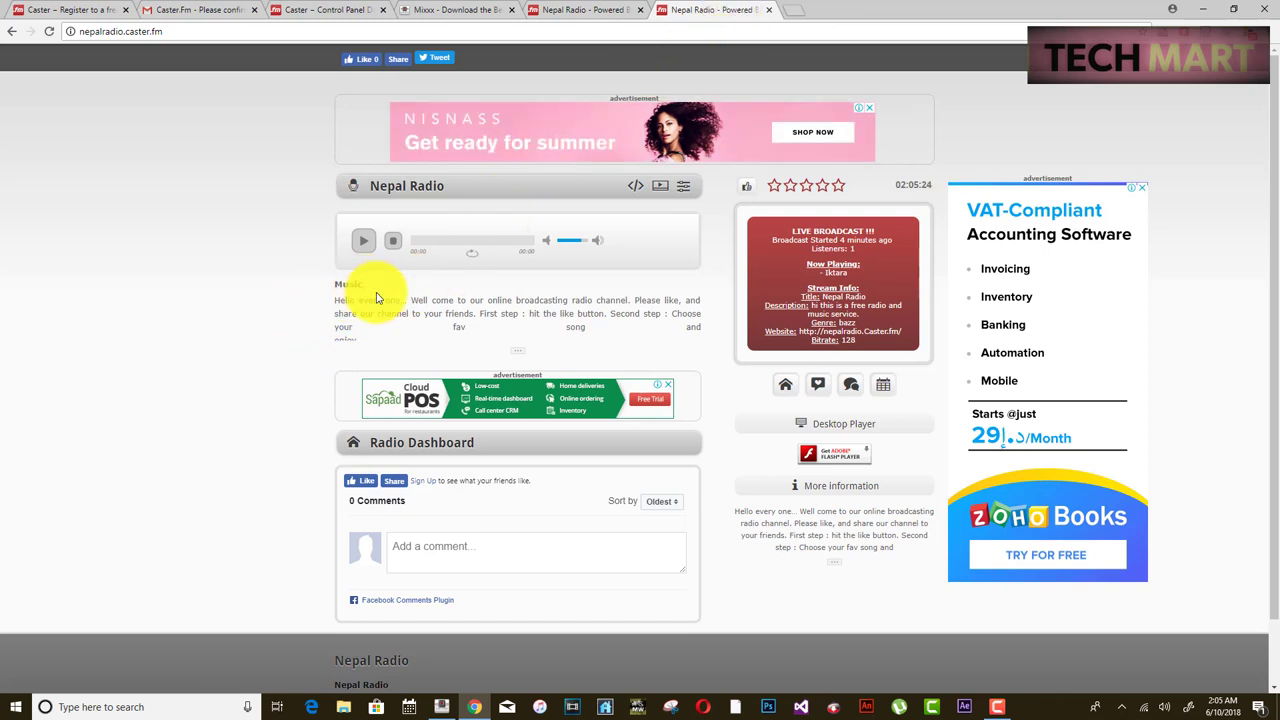
left_click(598, 12)
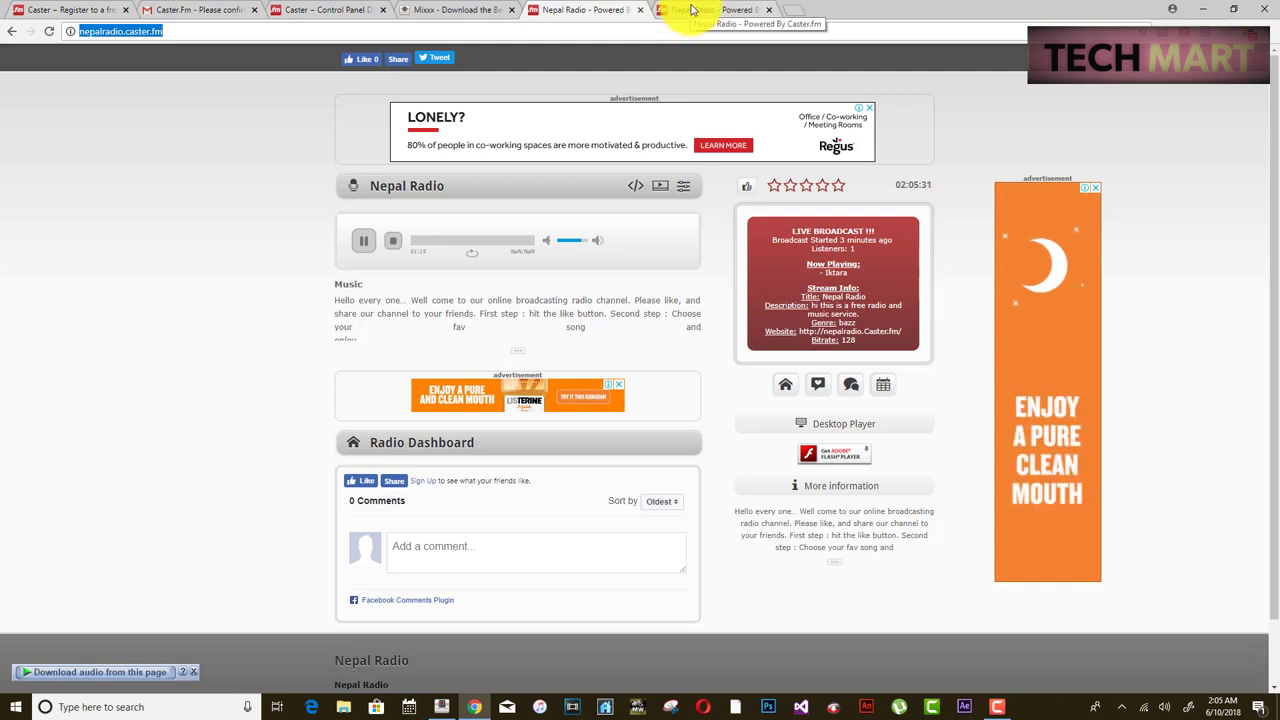
key("ctrl+3")
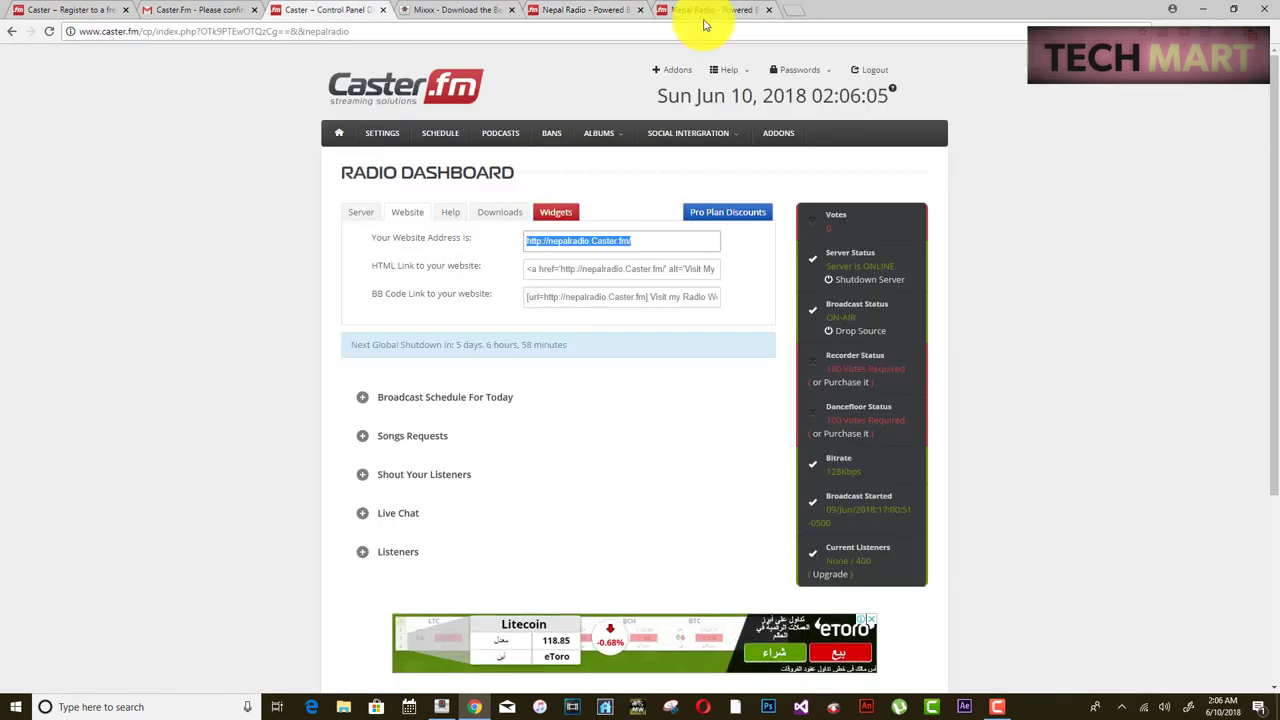
- Close the extra Nepal Radio, Mixxx download, registration and confirmation e-mail tabs
left_click(767, 10)
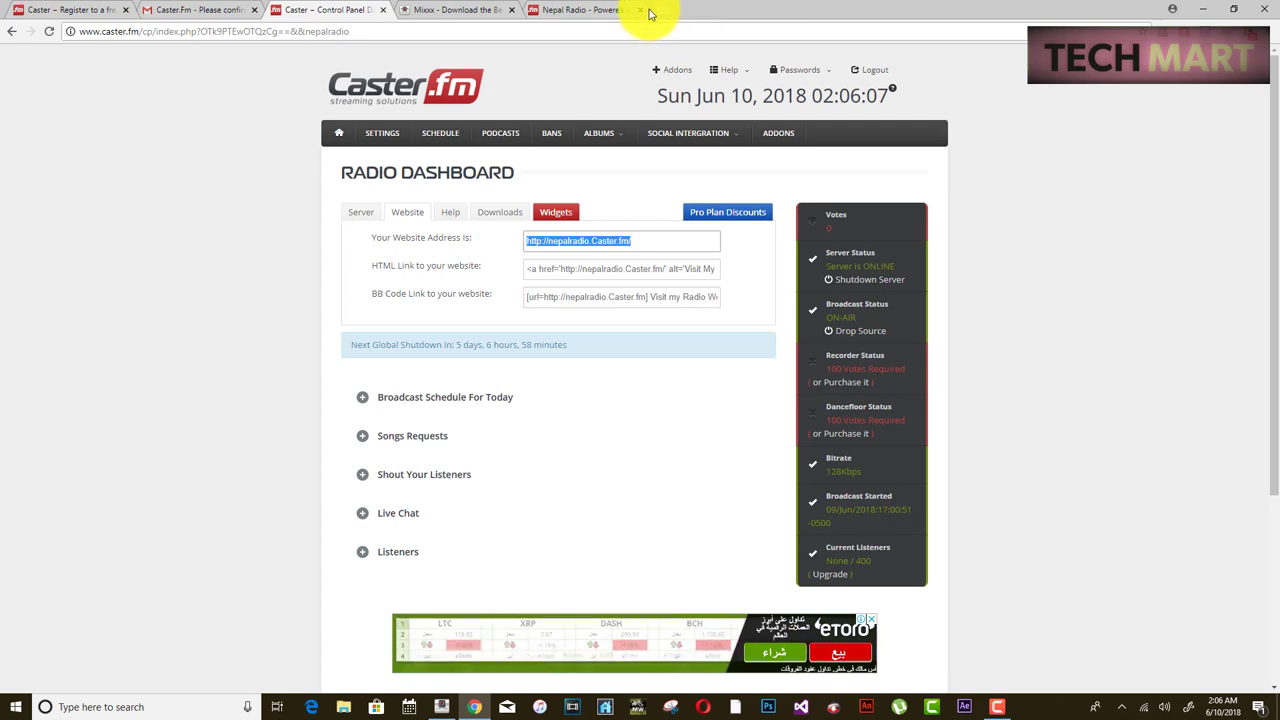
left_click(640, 10)
left_click(512, 10)
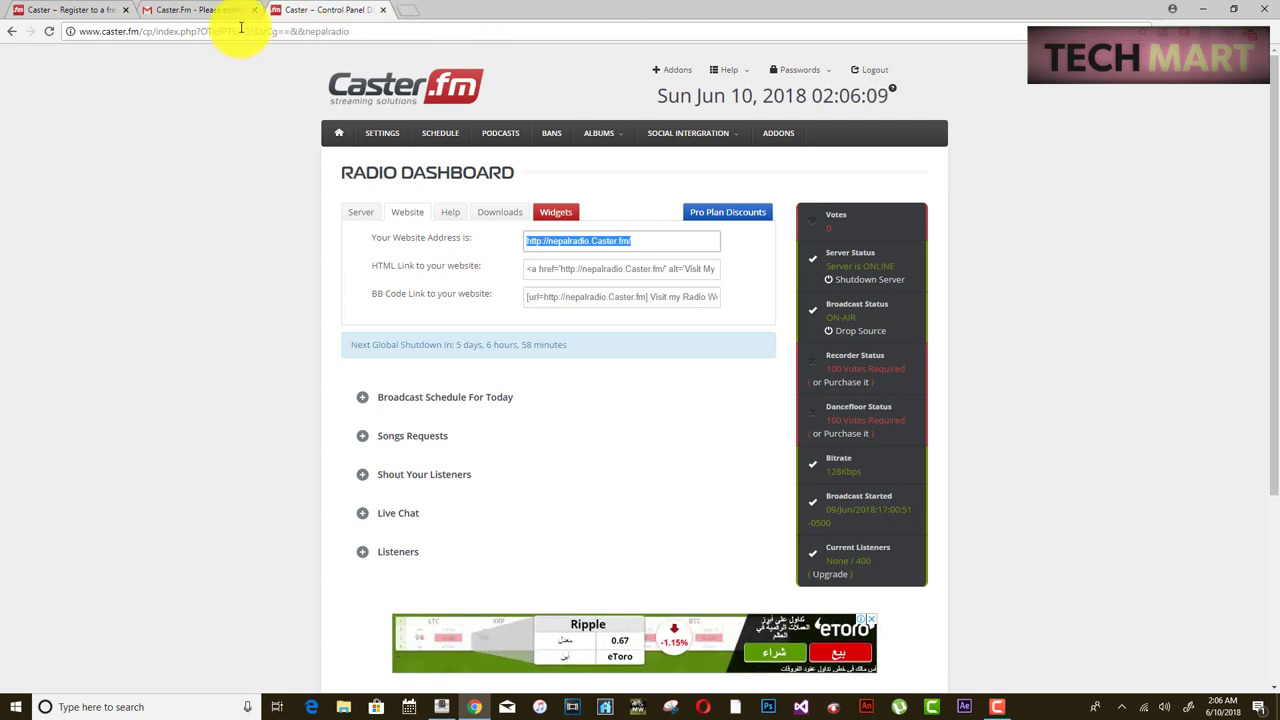
left_click(125, 10)
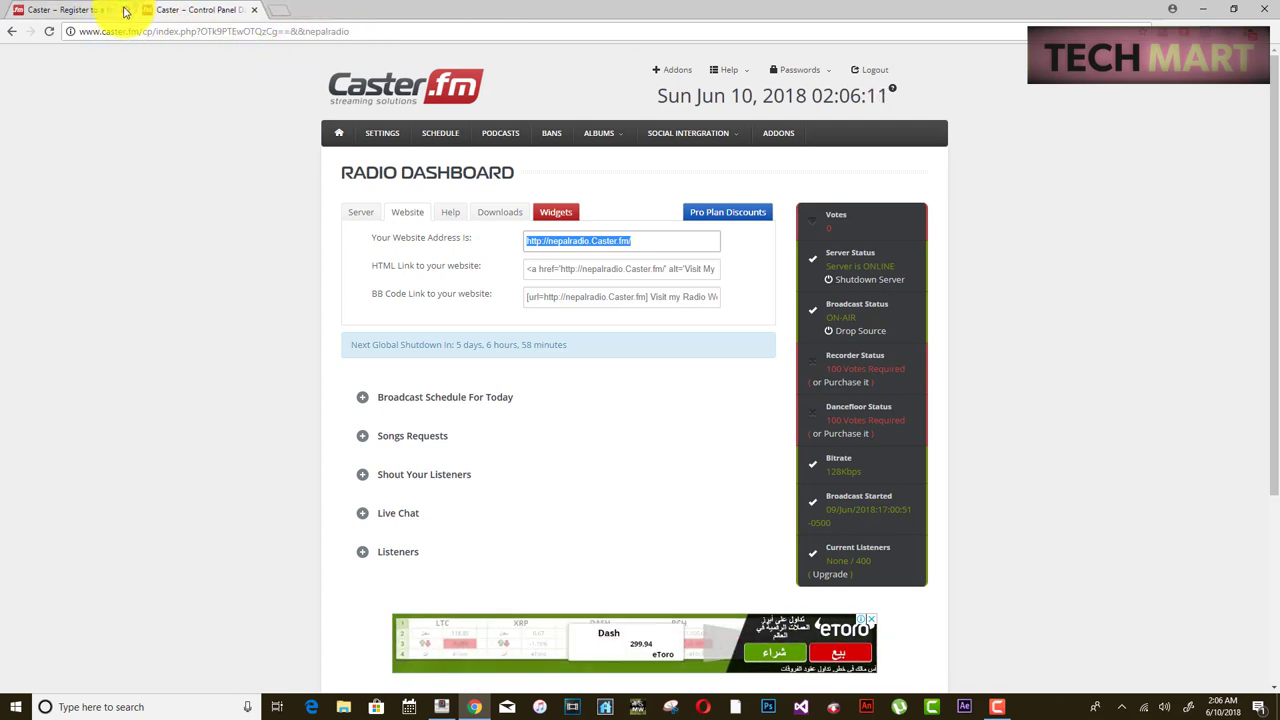
left_click(125, 10)
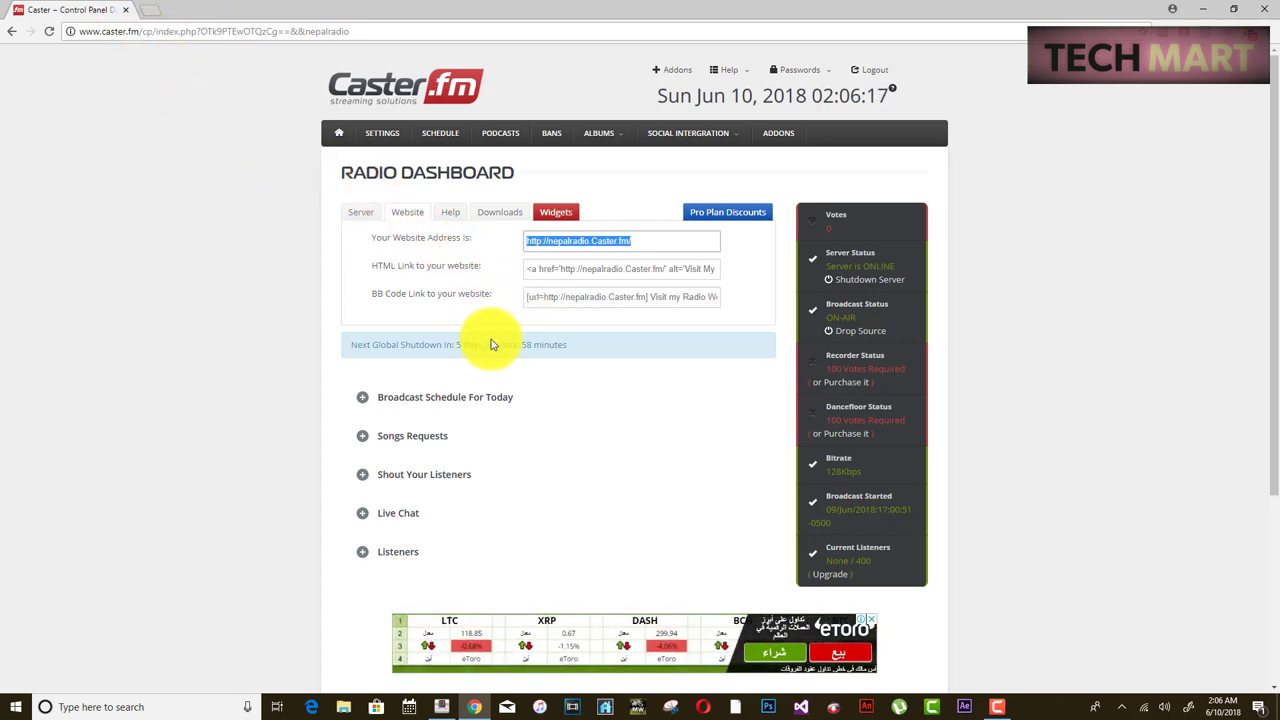
- On the Widgets page, expand the ad-supported Embedded Player and select its 500×325 embed code
left_click(553, 213)
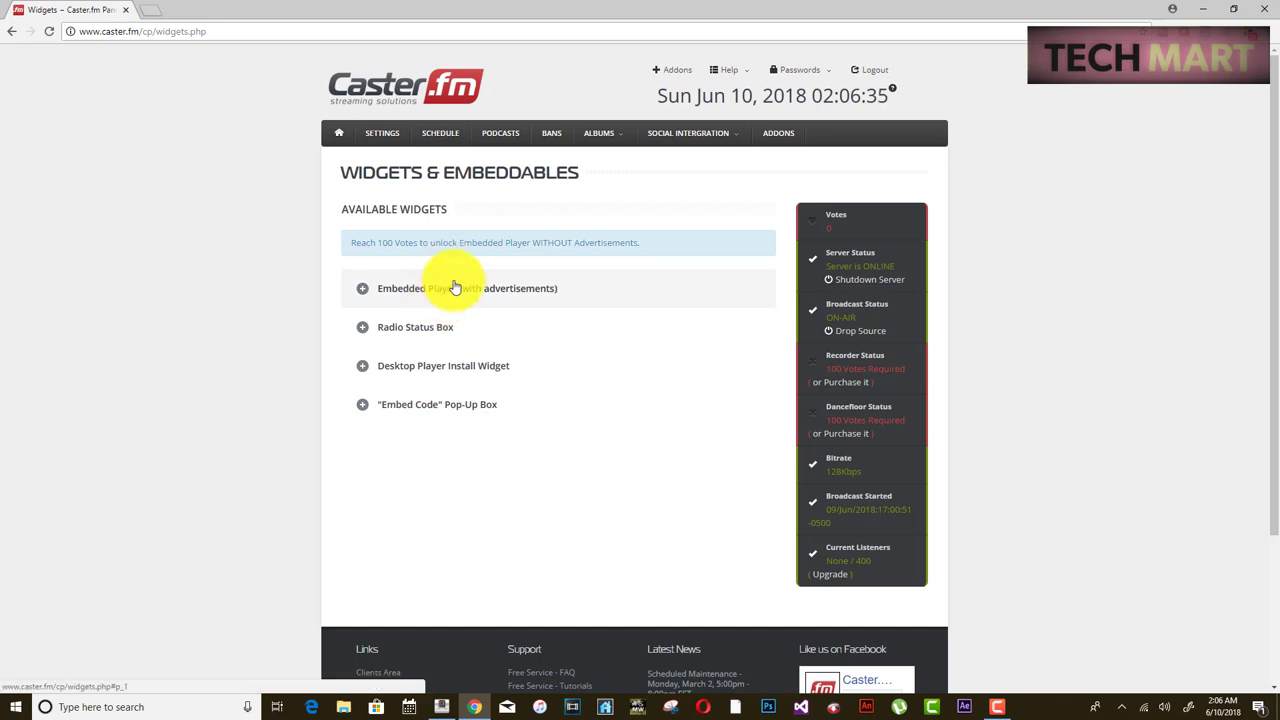
left_click(381, 297)
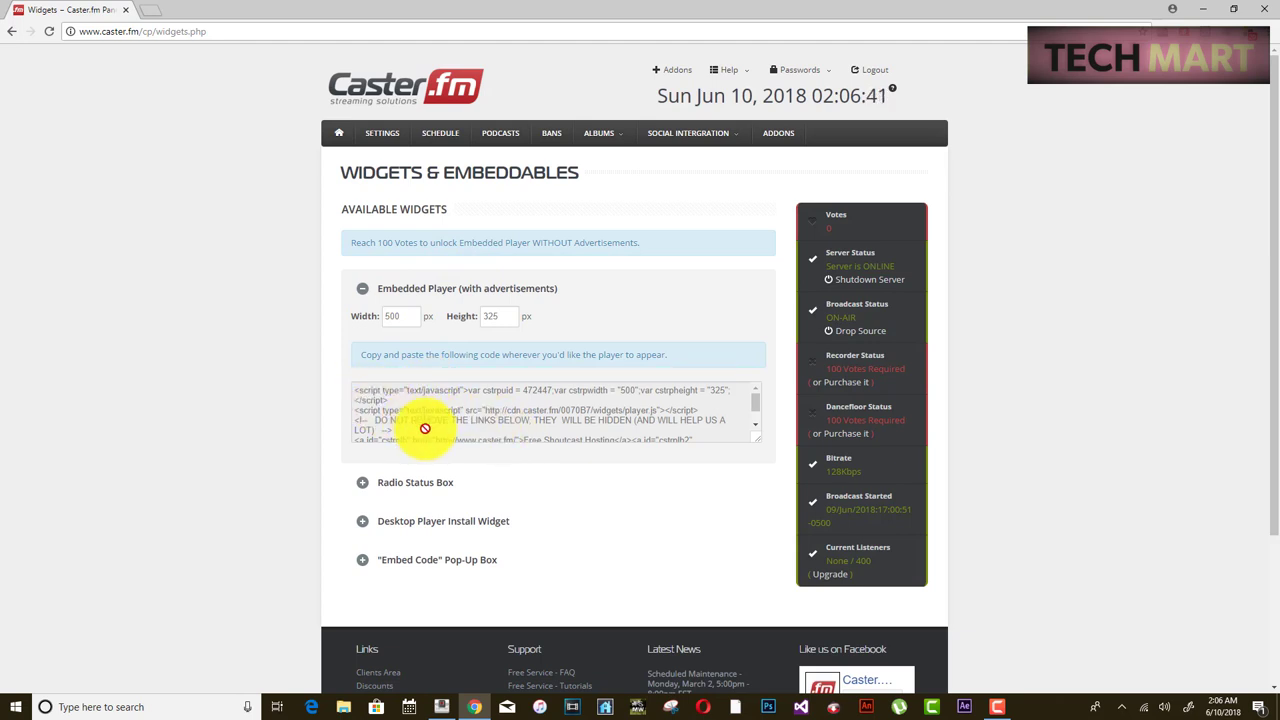
left_click(493, 420)
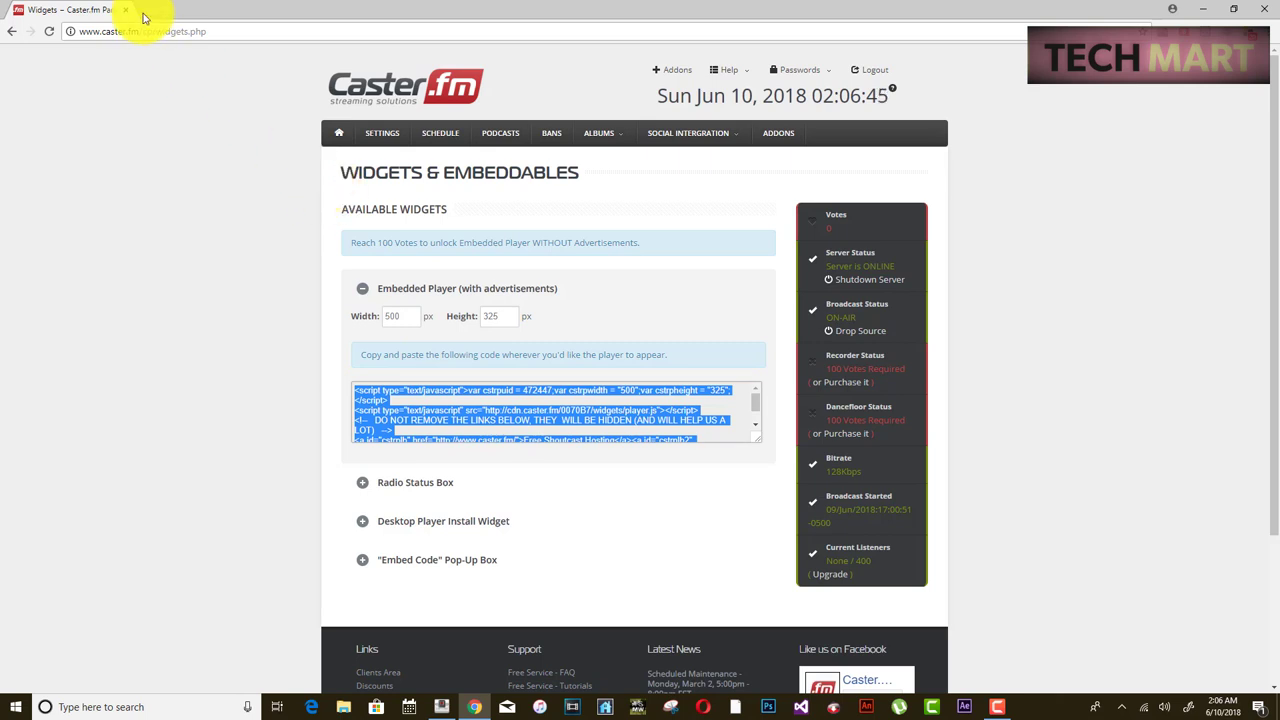
left_click(150, 10)
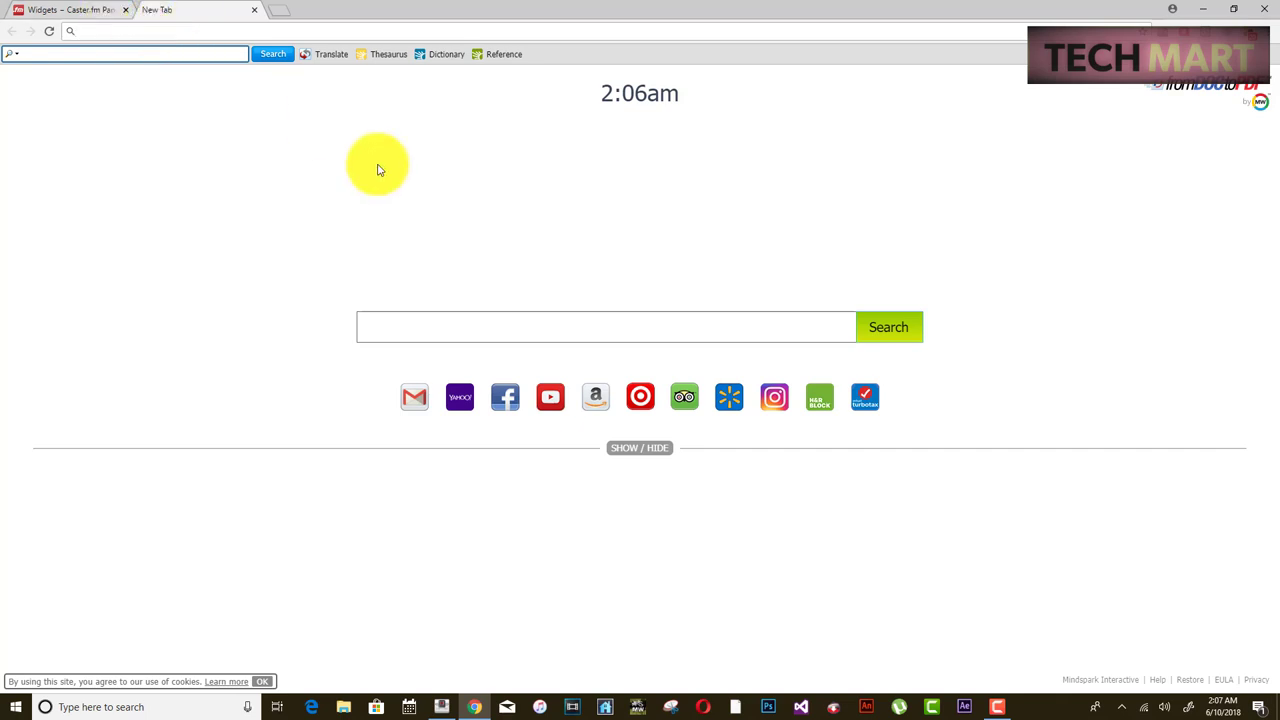
- Go to cpanel.webhostnpl.com and log in with the saved credentials
left_click(60, 10)
left_click_drag(408, 388, 174, 34)
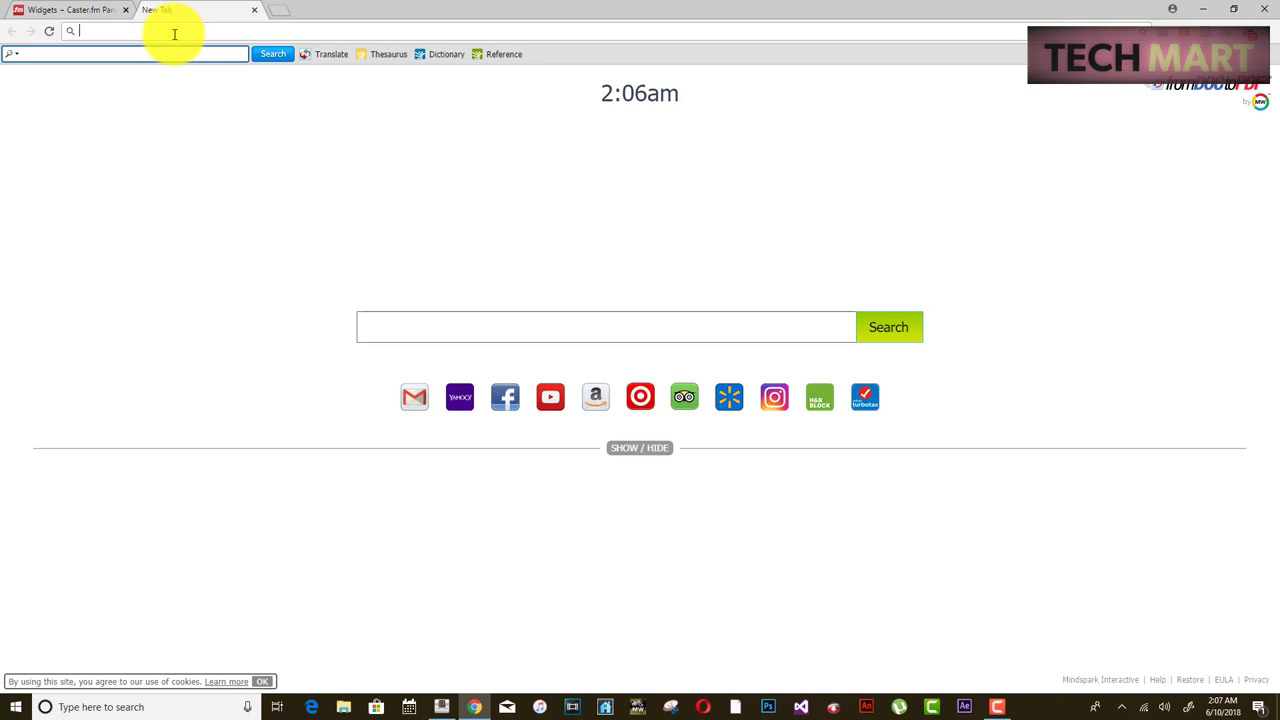
left_click(174, 34)
type("cpanel")
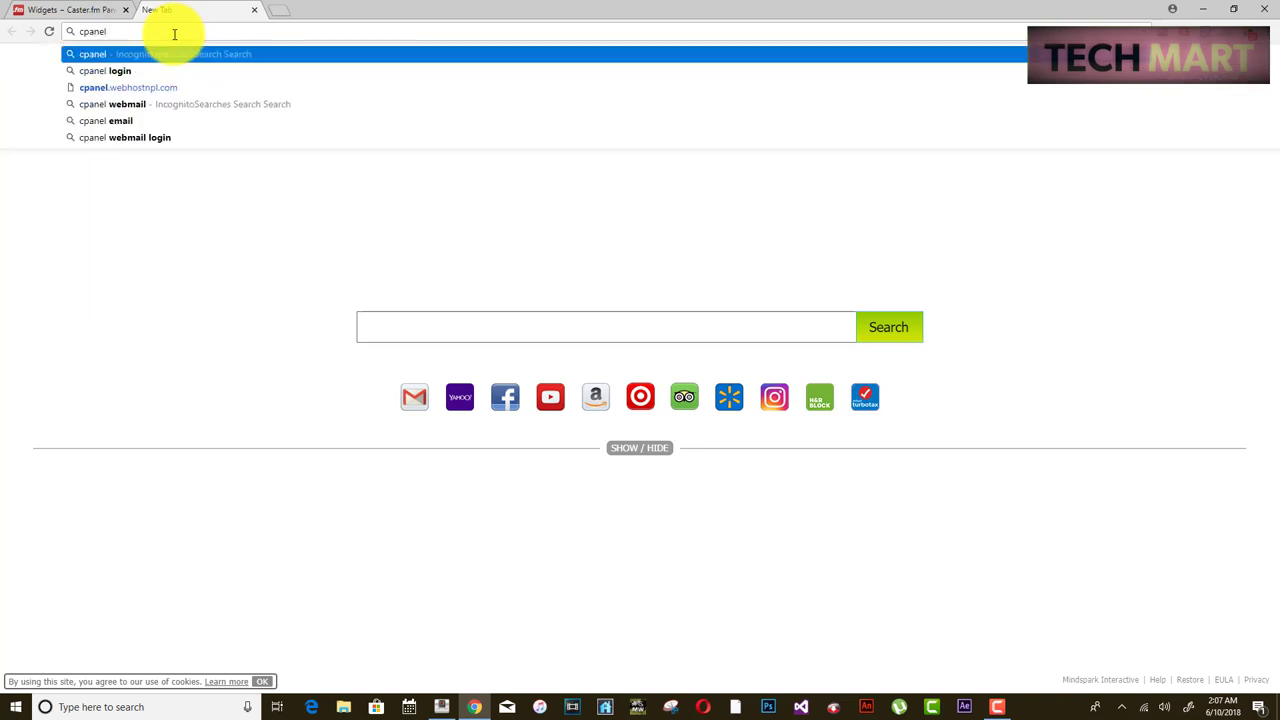
type(".webho")
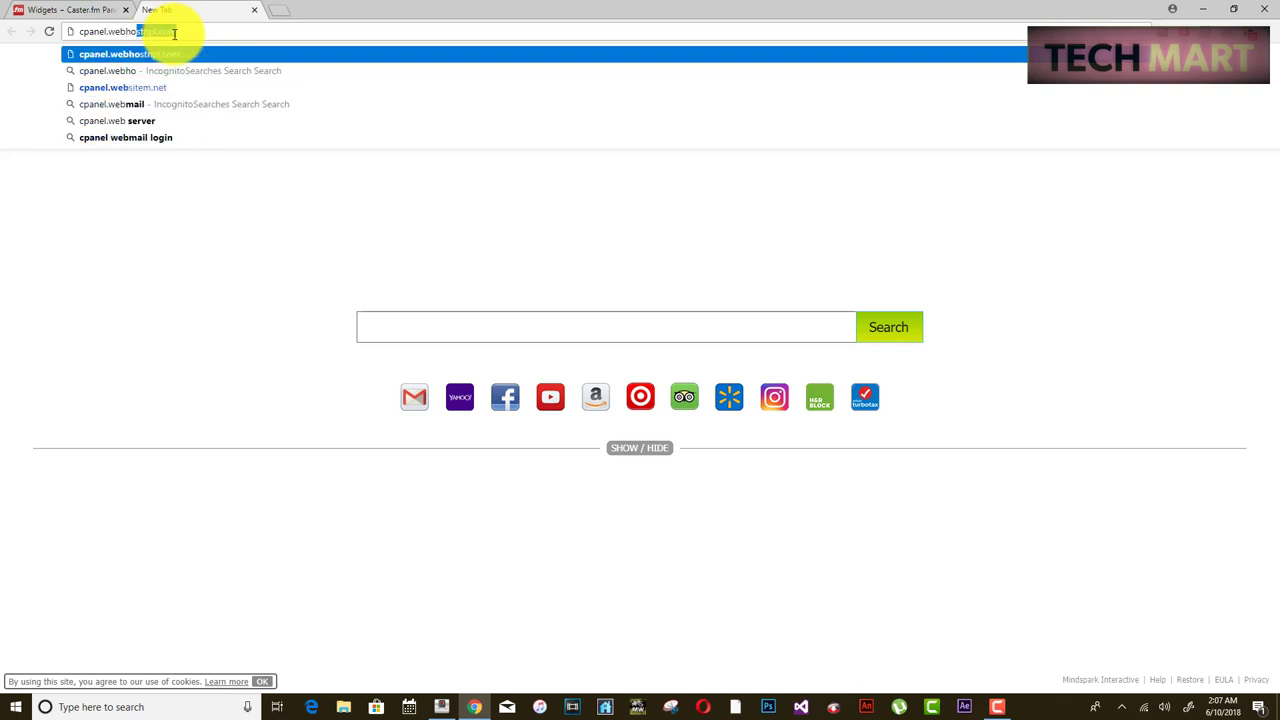
type("st")
key("Return")
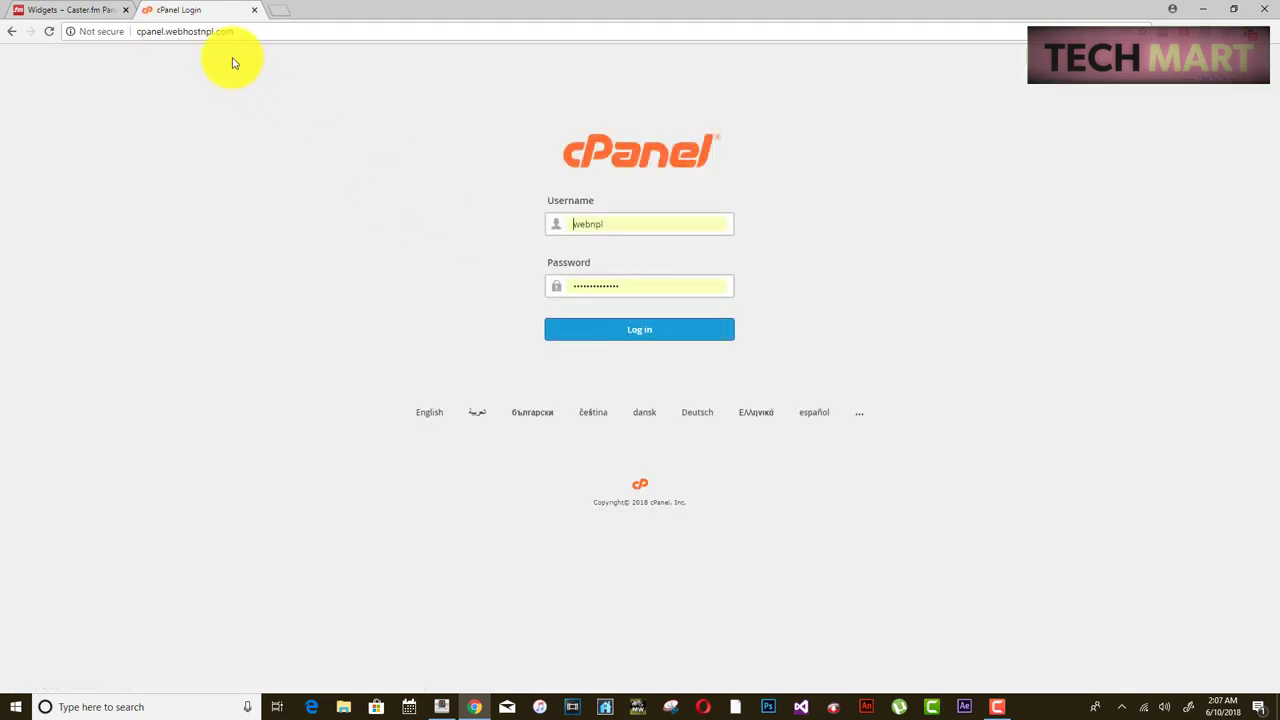
left_click(627, 332)
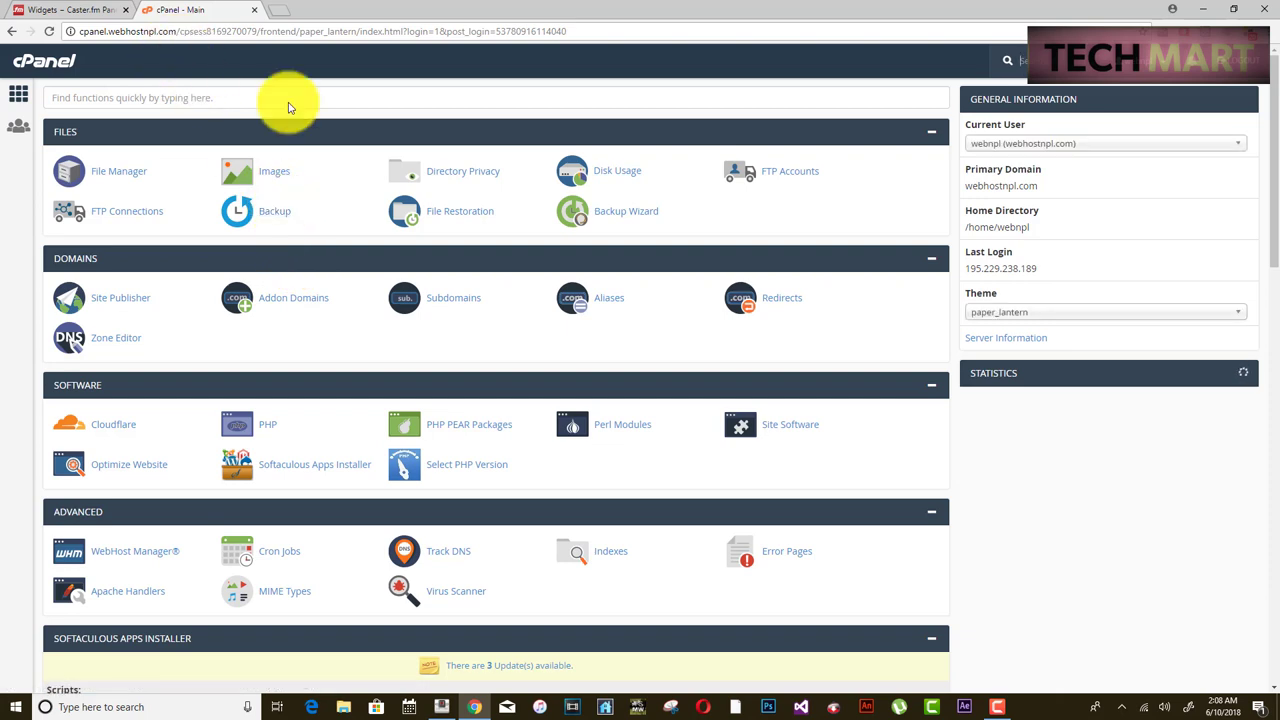
- Enter nepalradio as the subdomain name in cPanel's Subdomains form, removing a stray trailing dot
scroll(540, 260, "down", 2)
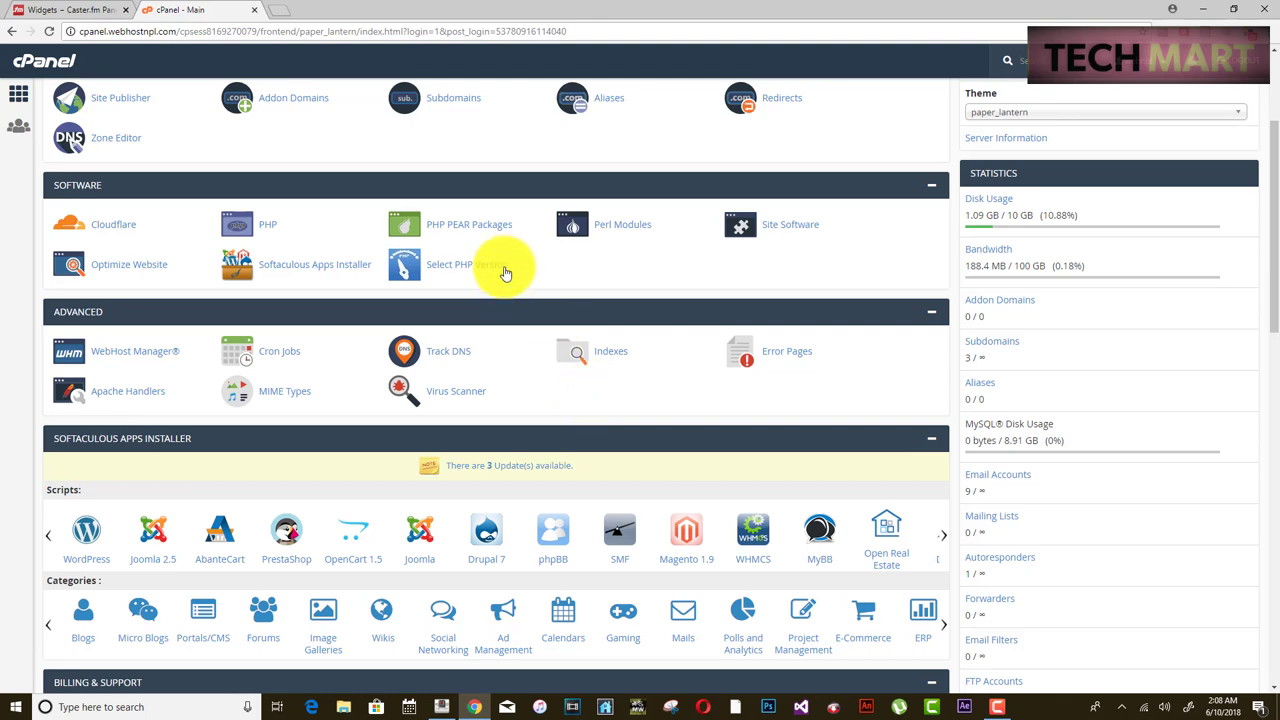
scroll(430, 190, "up", 2)
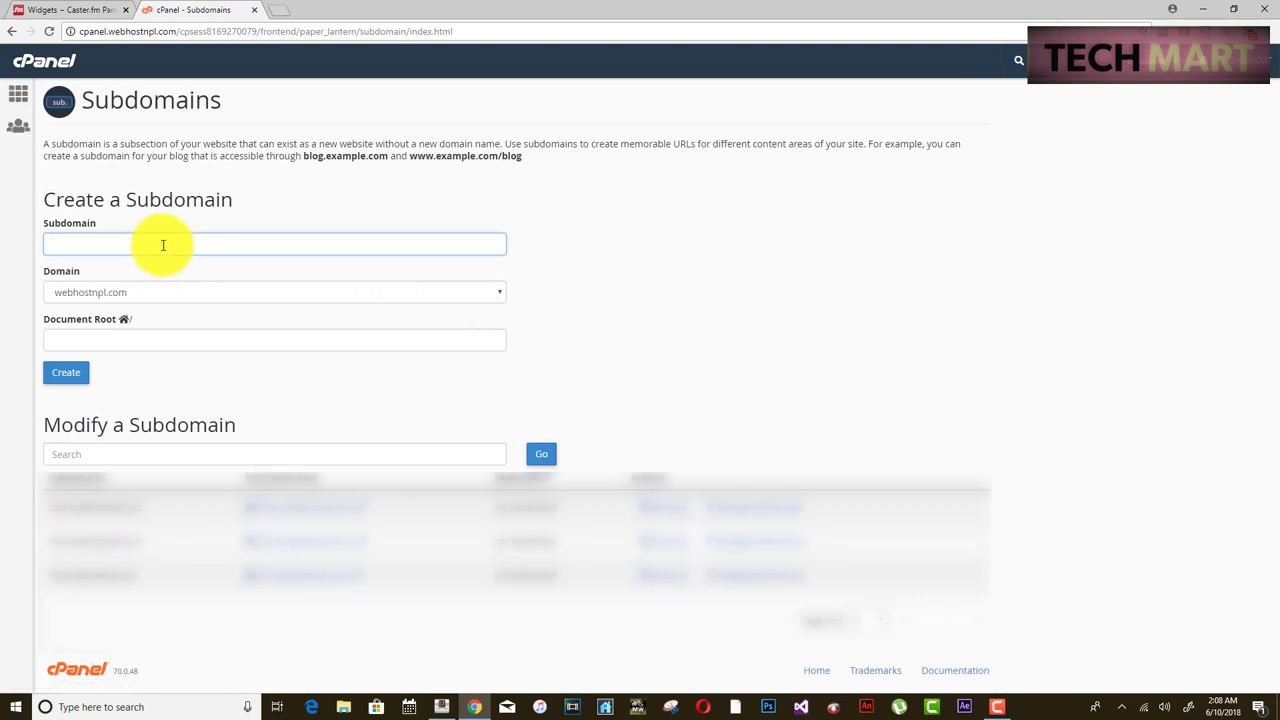
type("nepal")
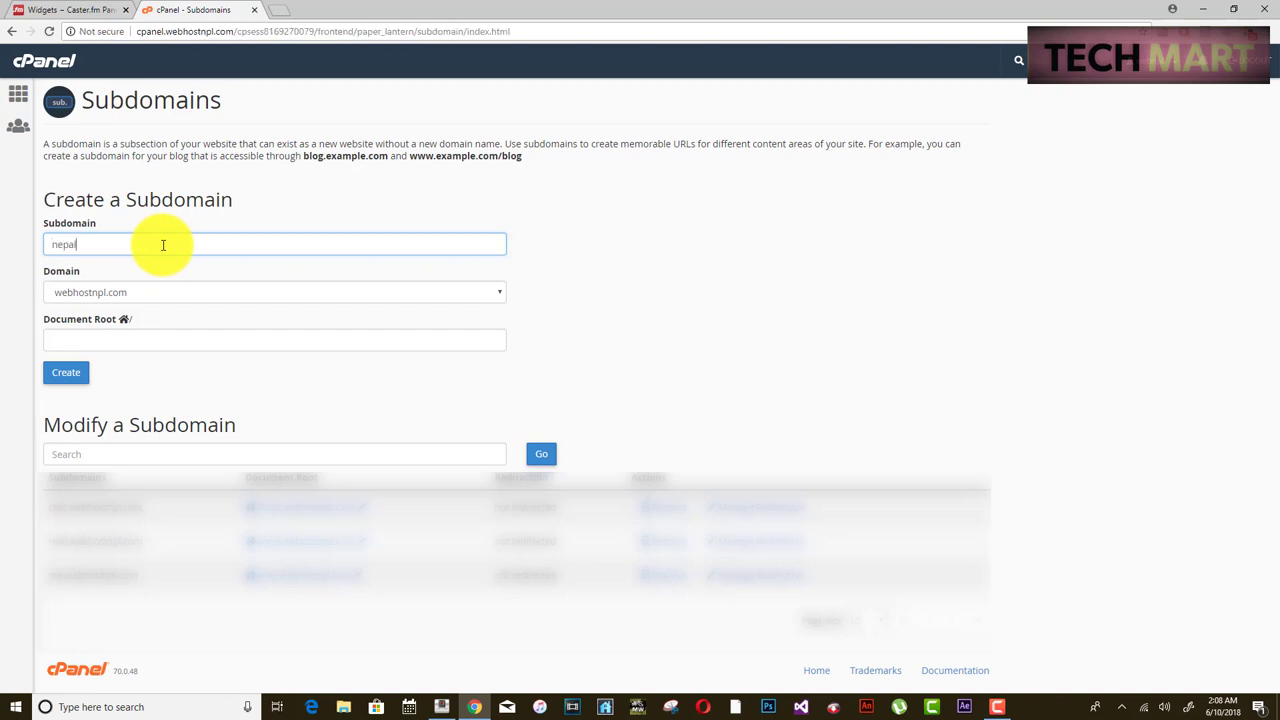
type("radio.")
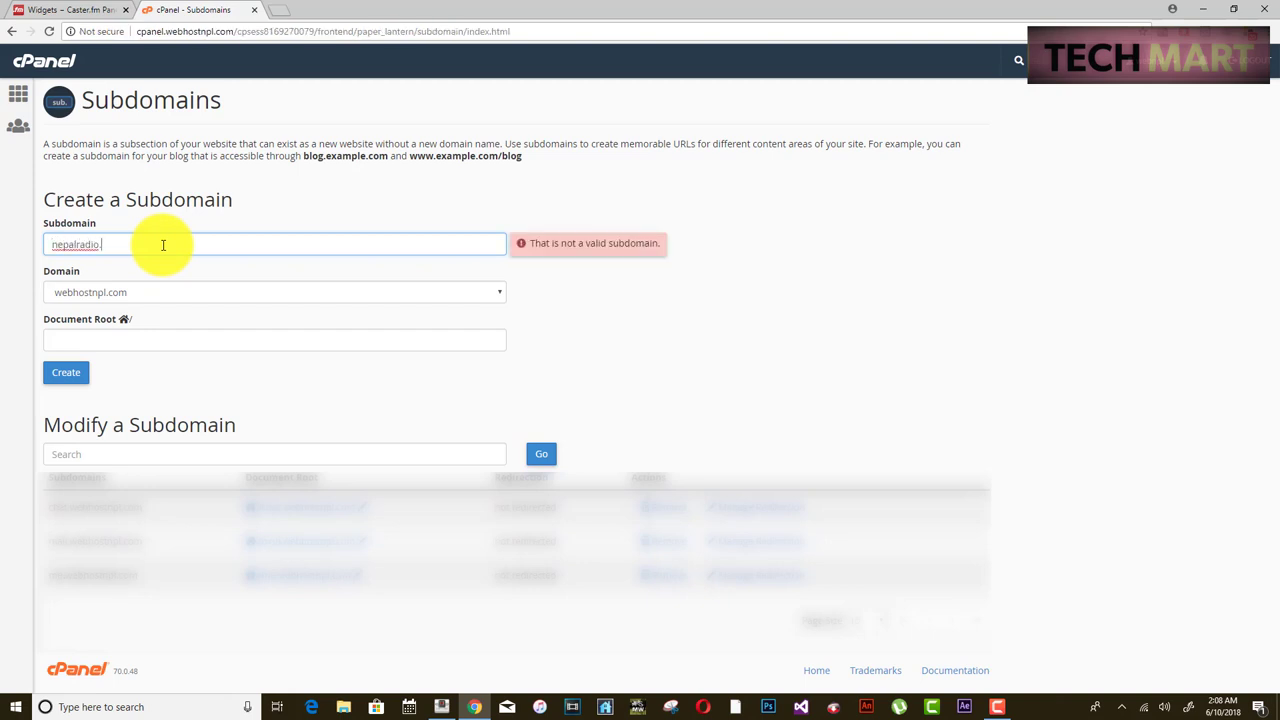
key("BackSpace")
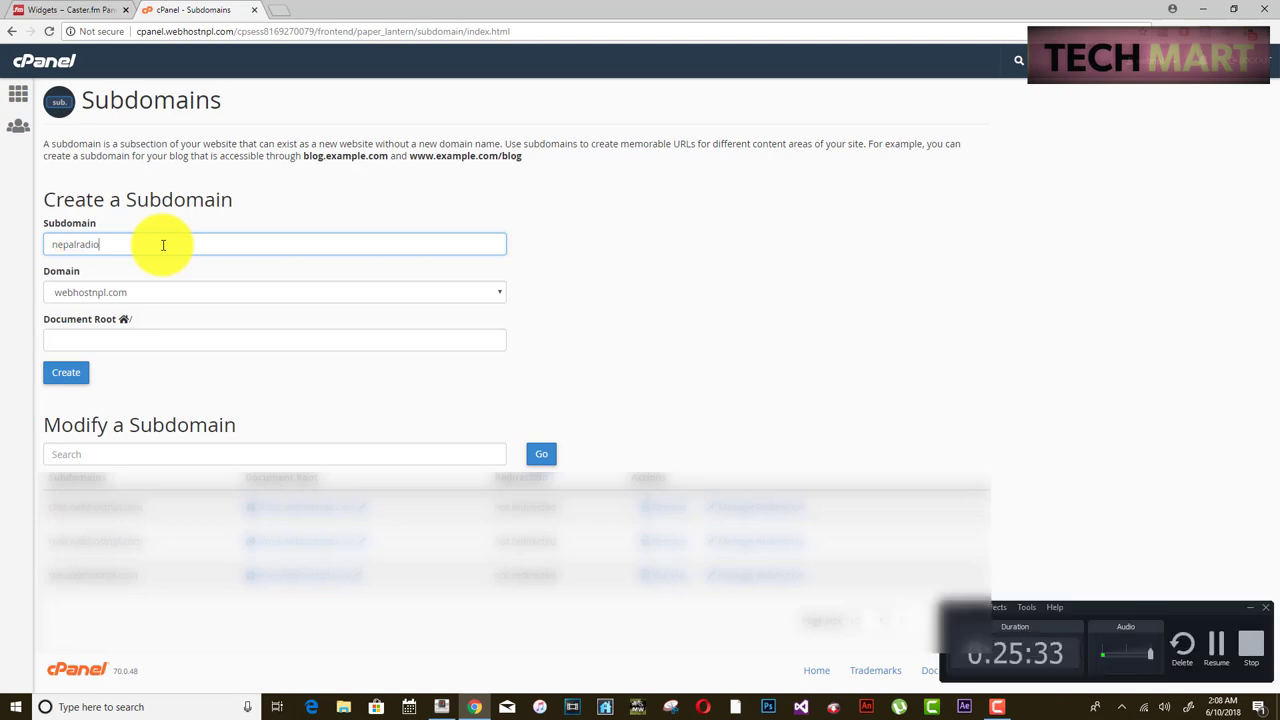
left_click_drag(45, 247, 96, 238)
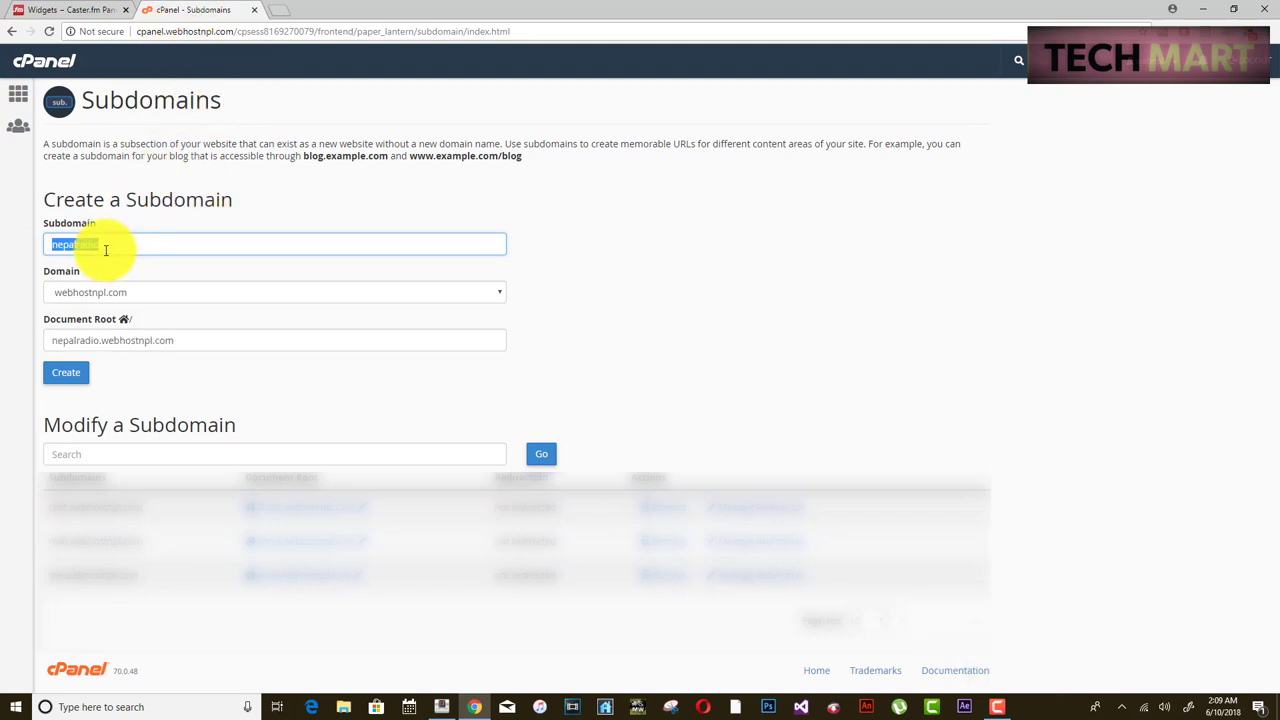
left_click(40, 10)
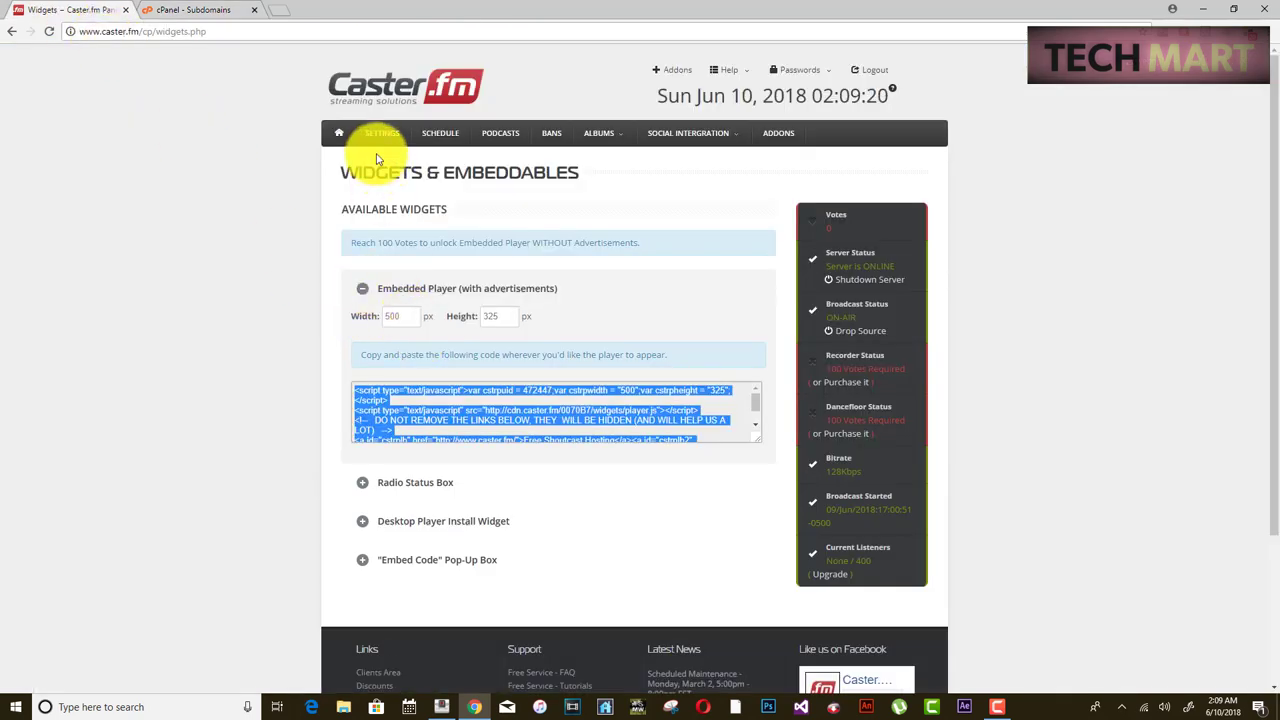
left_click(339, 133)
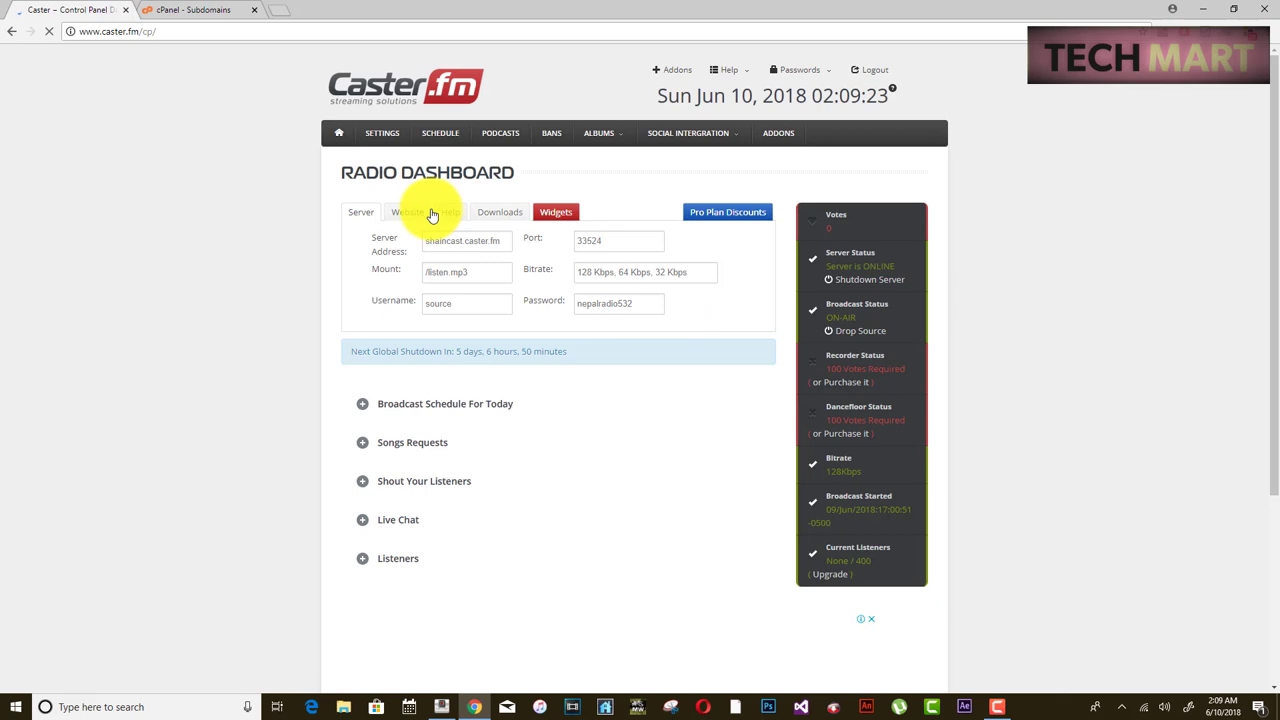
left_click(405, 211)
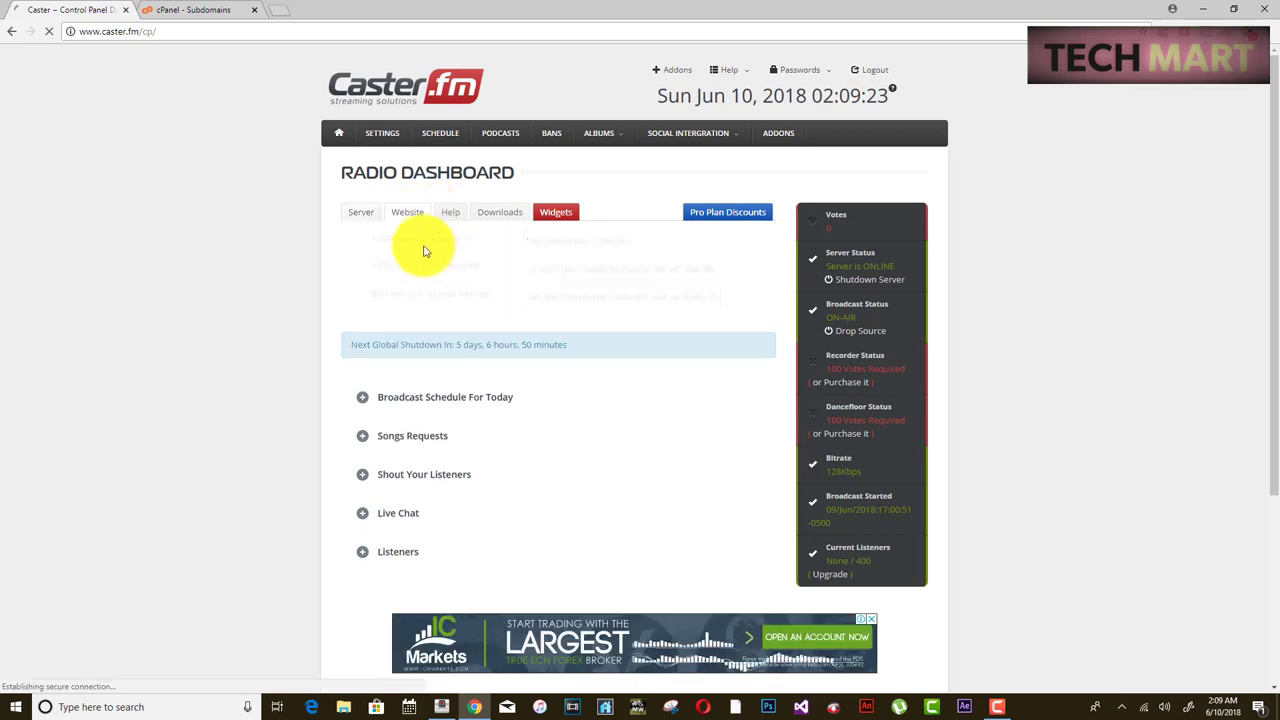
left_click(557, 242)
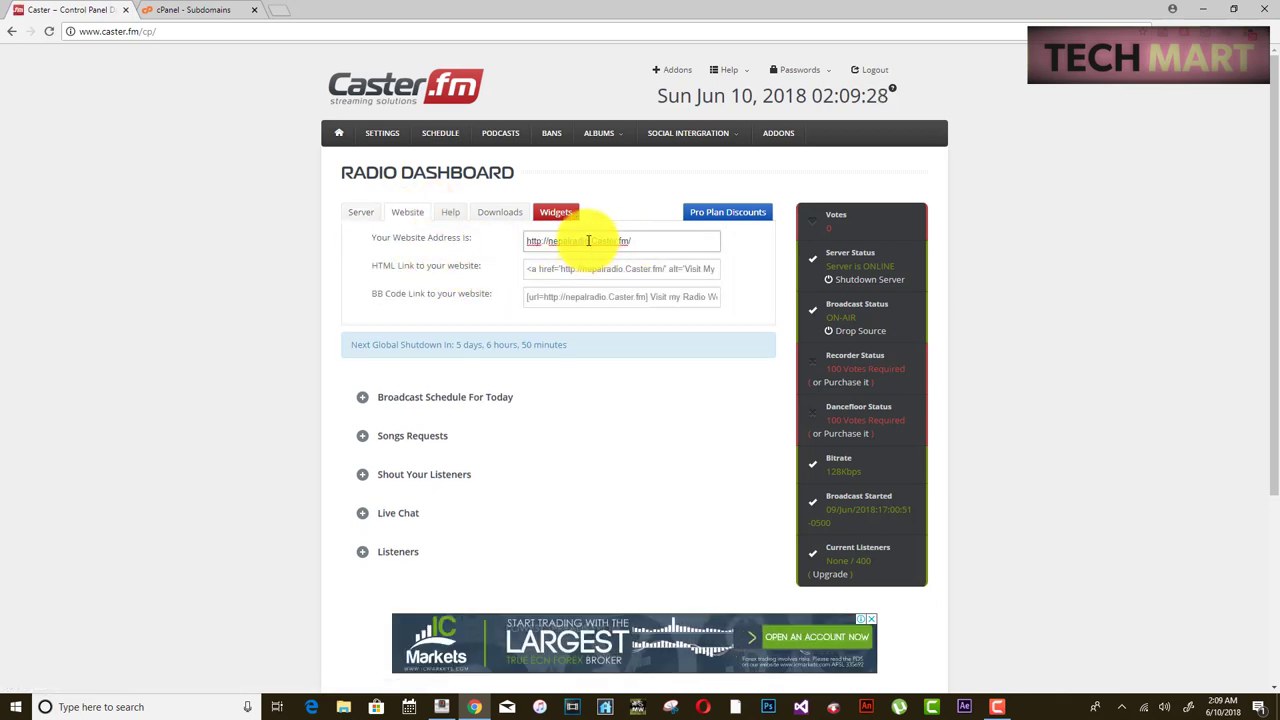
left_click_drag(514, 243, 587, 243)
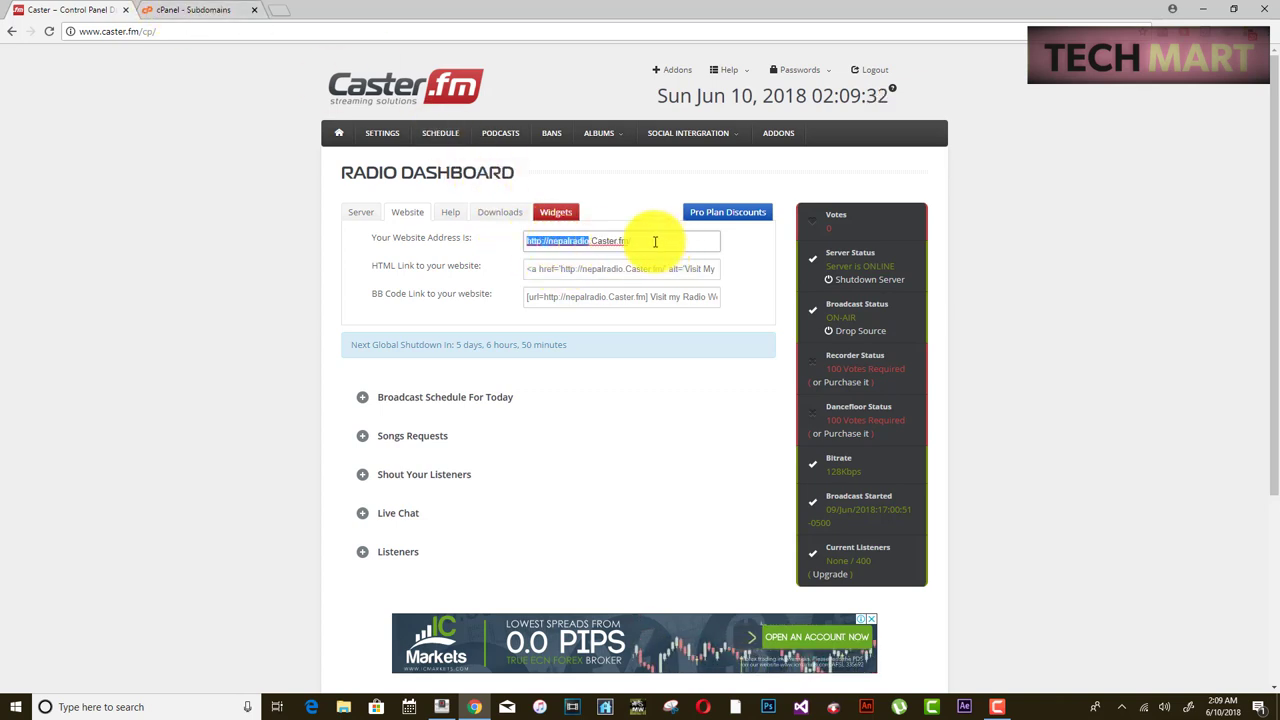
left_click(560, 240)
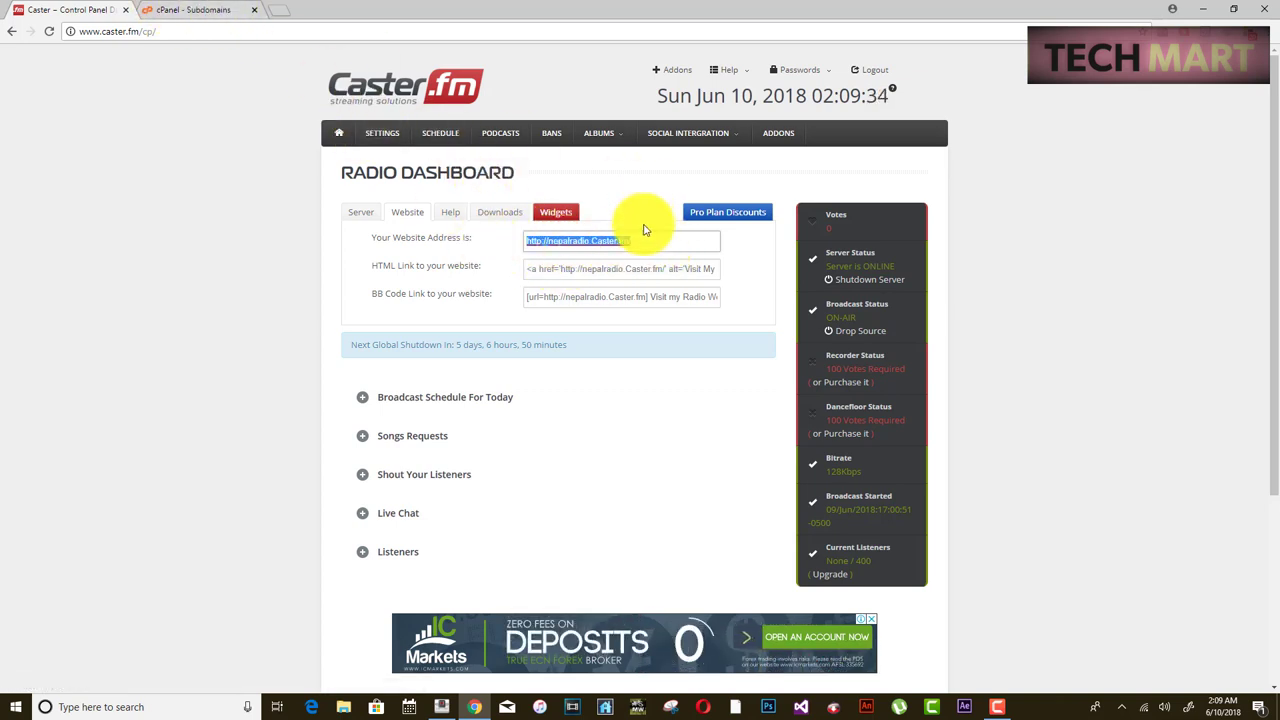
- Select the nepalradio.webhostnpl.com document root in cPanel, recheck the Caster address, and return to cPanel
left_click_drag(633, 240, 113, 24)
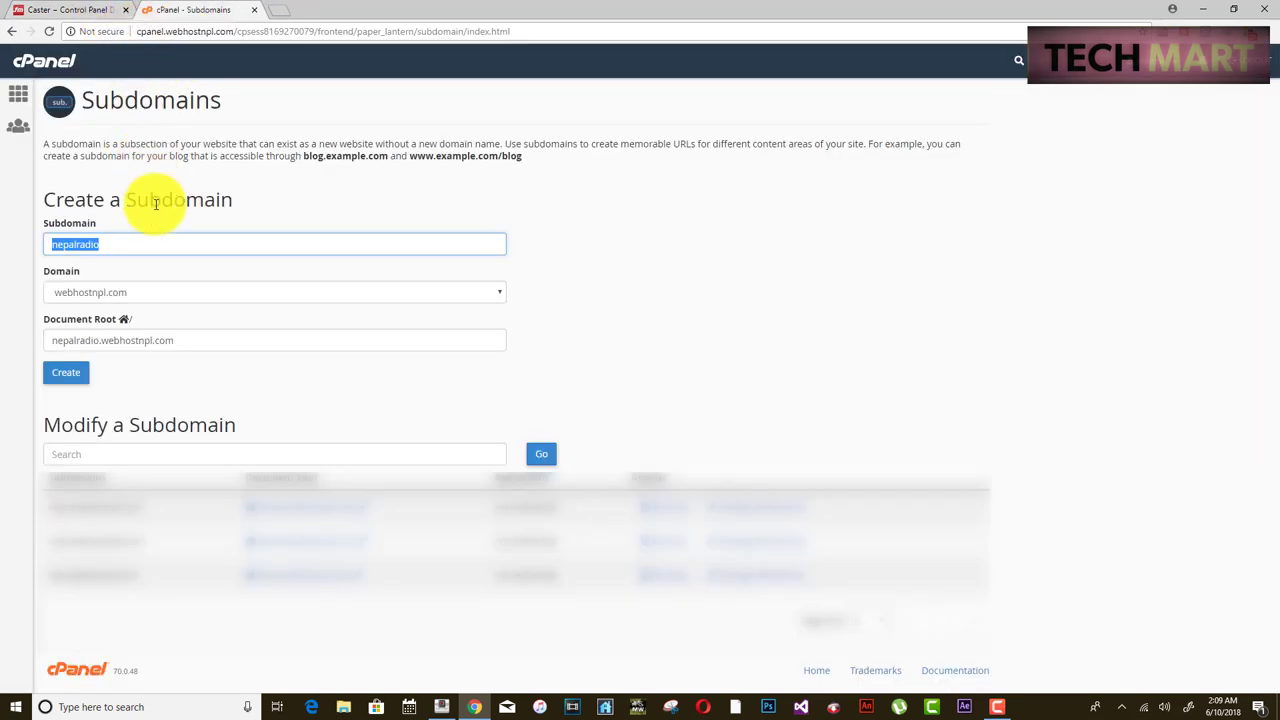
left_click(60, 346)
left_click_drag(60, 346, 219, 343)
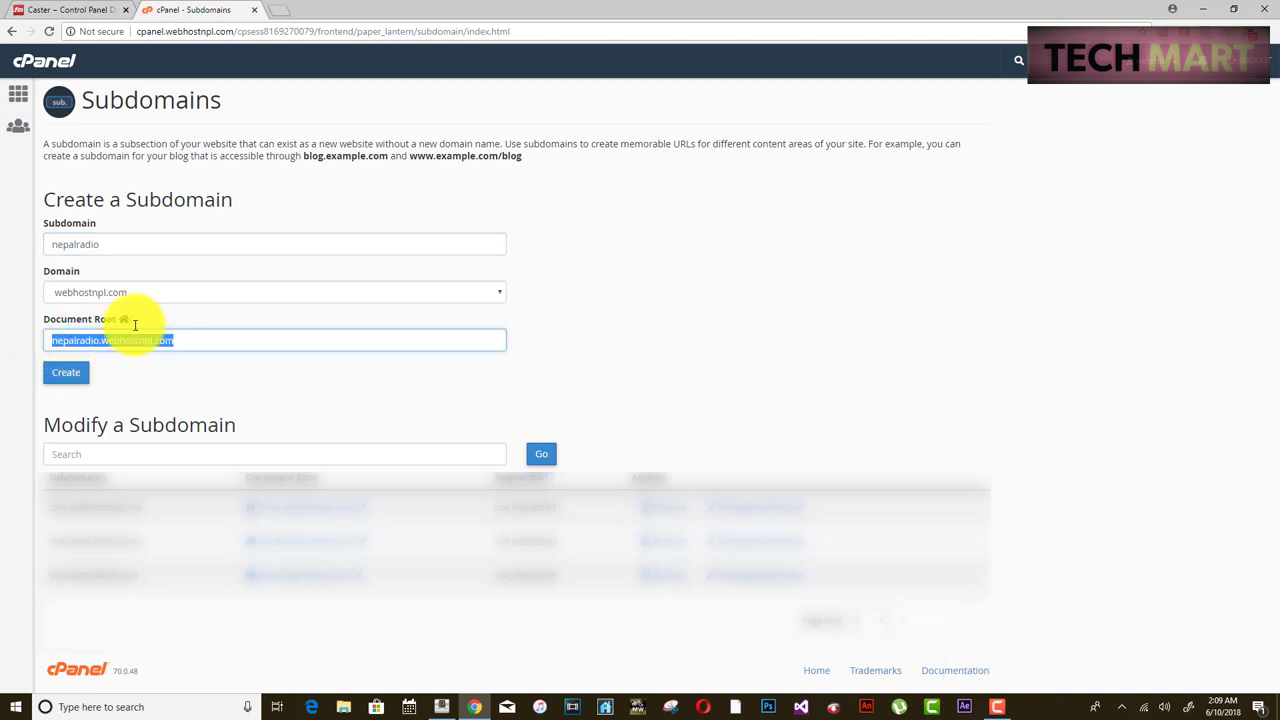
left_click(70, 10)
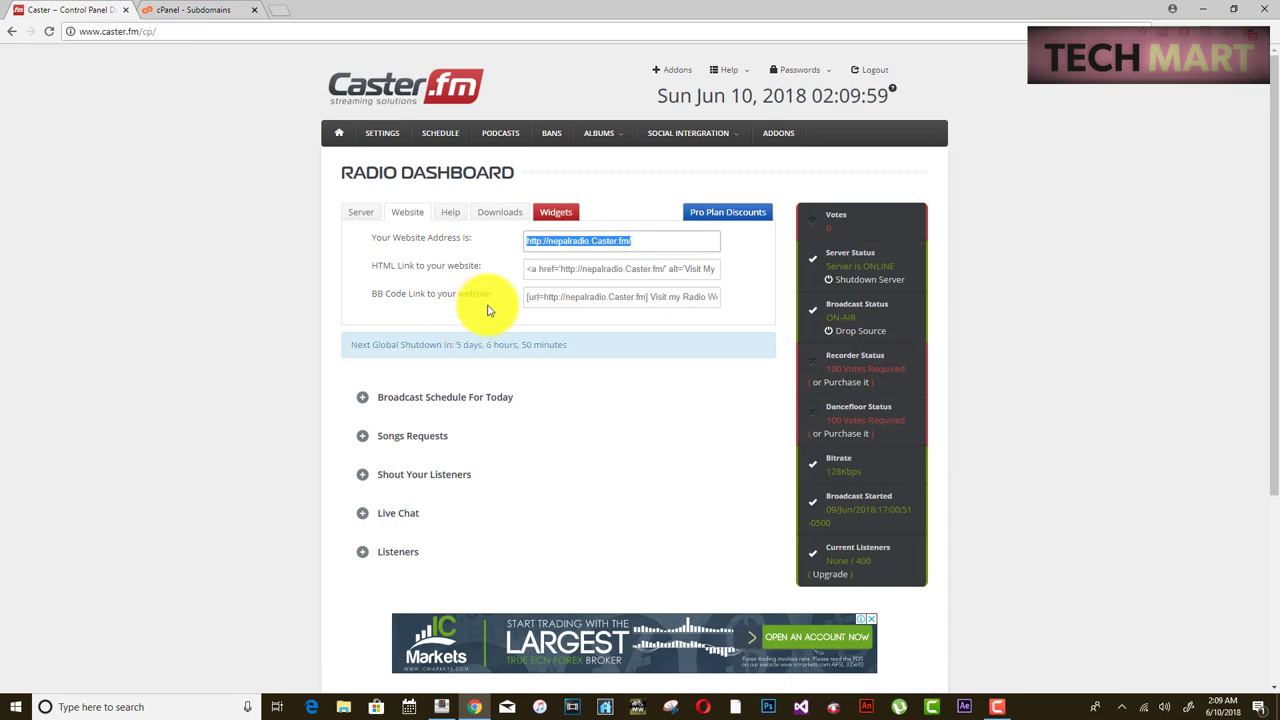
left_click(640, 240)
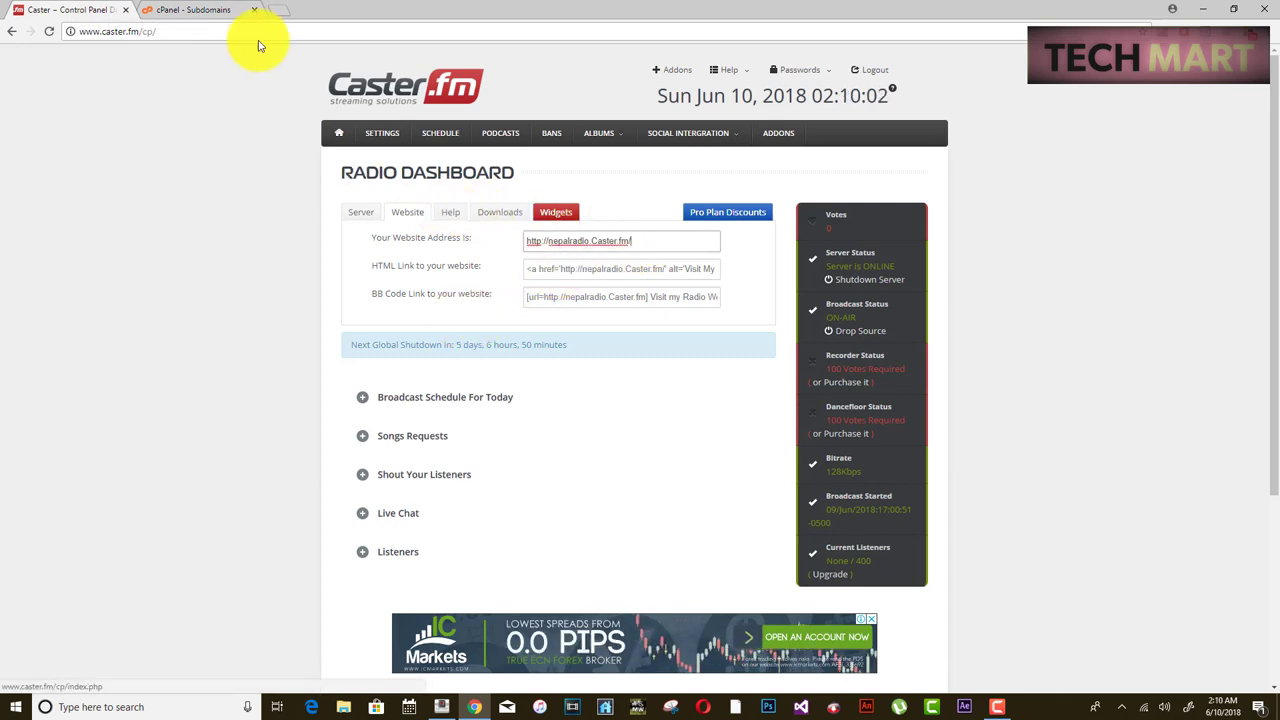
left_click(224, 19)
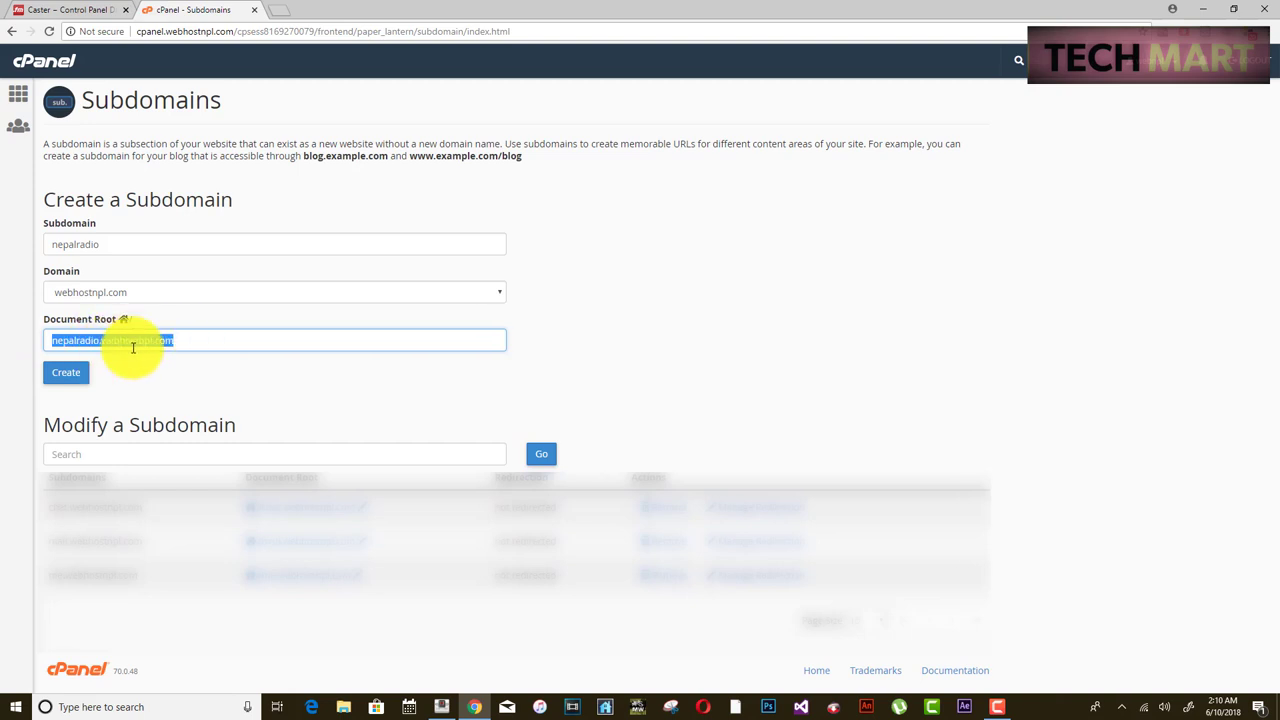
- Review the nepalradio.webhostnpl.com document root and create the nepalradio subdomain
left_click(137, 340)
left_click_drag(101, 340, 174, 342)
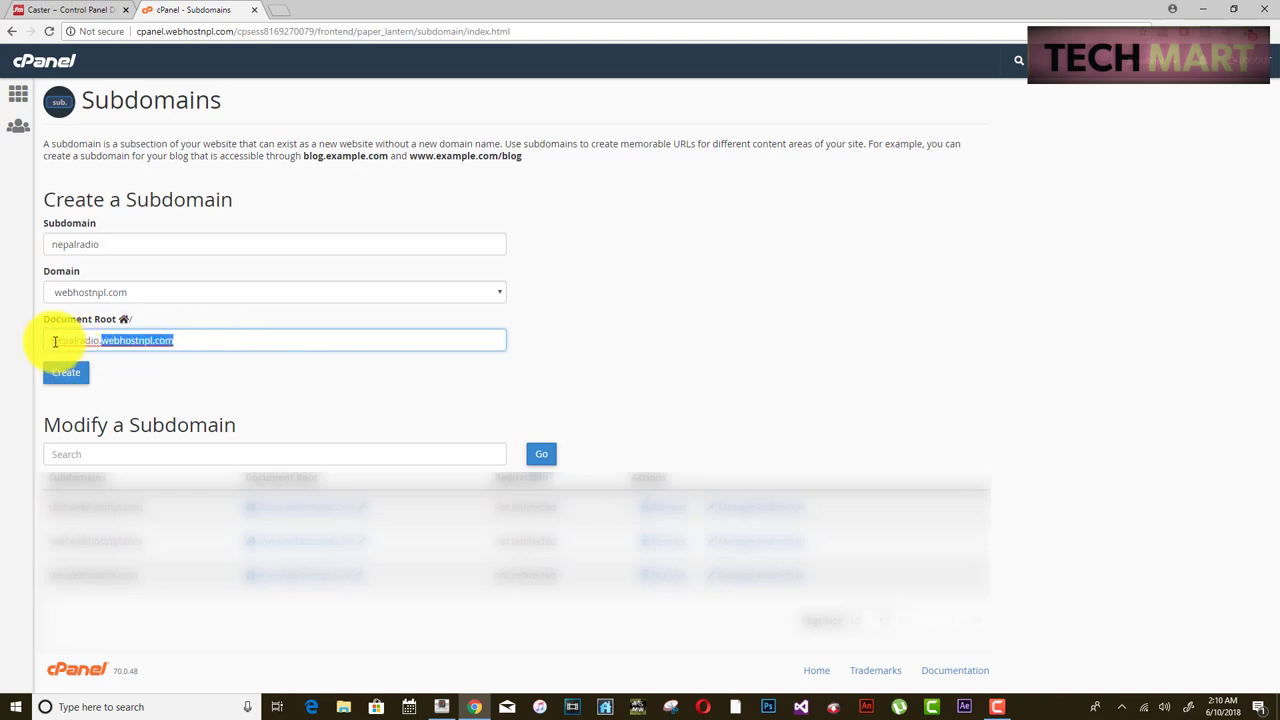
left_click_drag(54, 340, 84, 343)
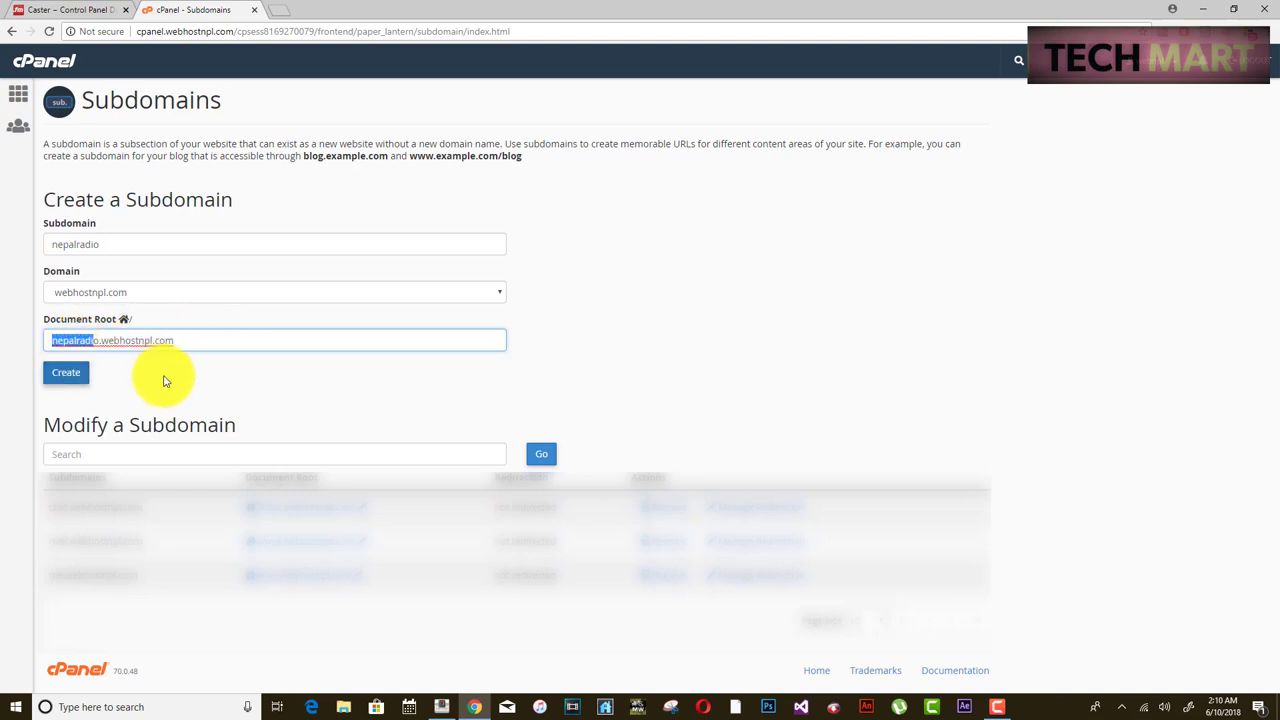
left_click(70, 374)
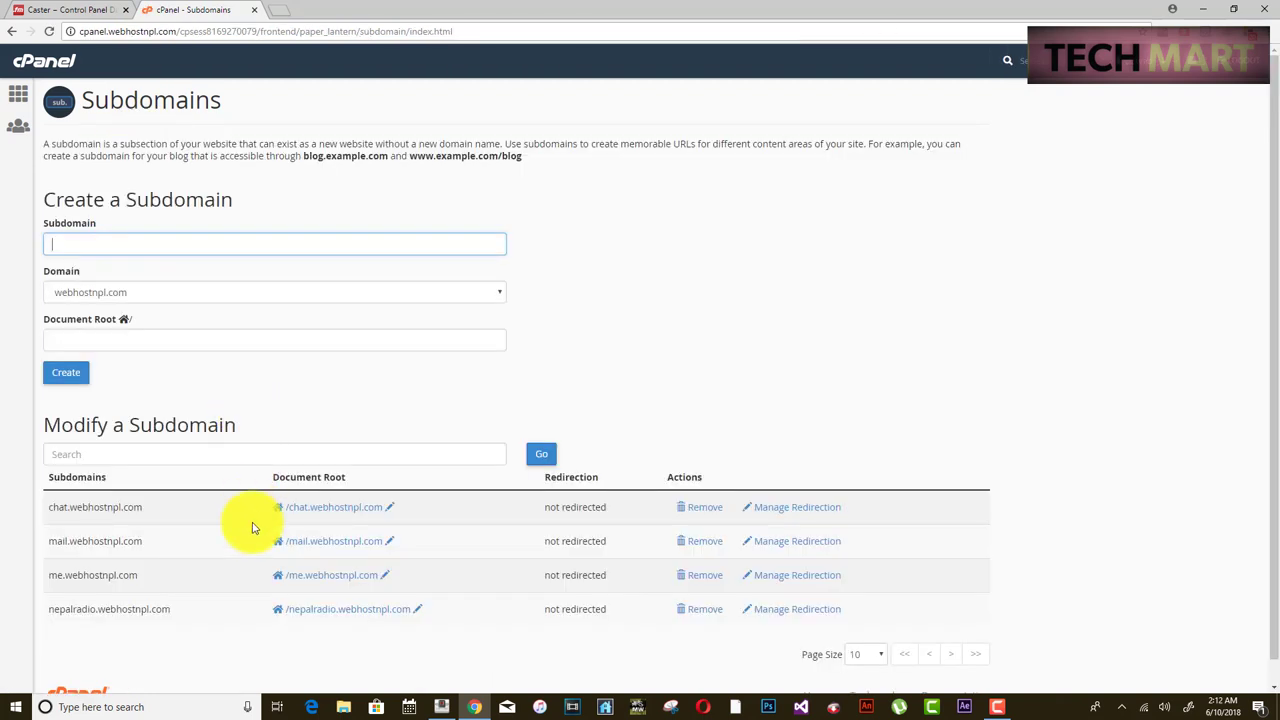
- Open the nepalradio.webhostnpl.com document root in File Manager, confirm it is empty, then close it
left_click(516, 197)
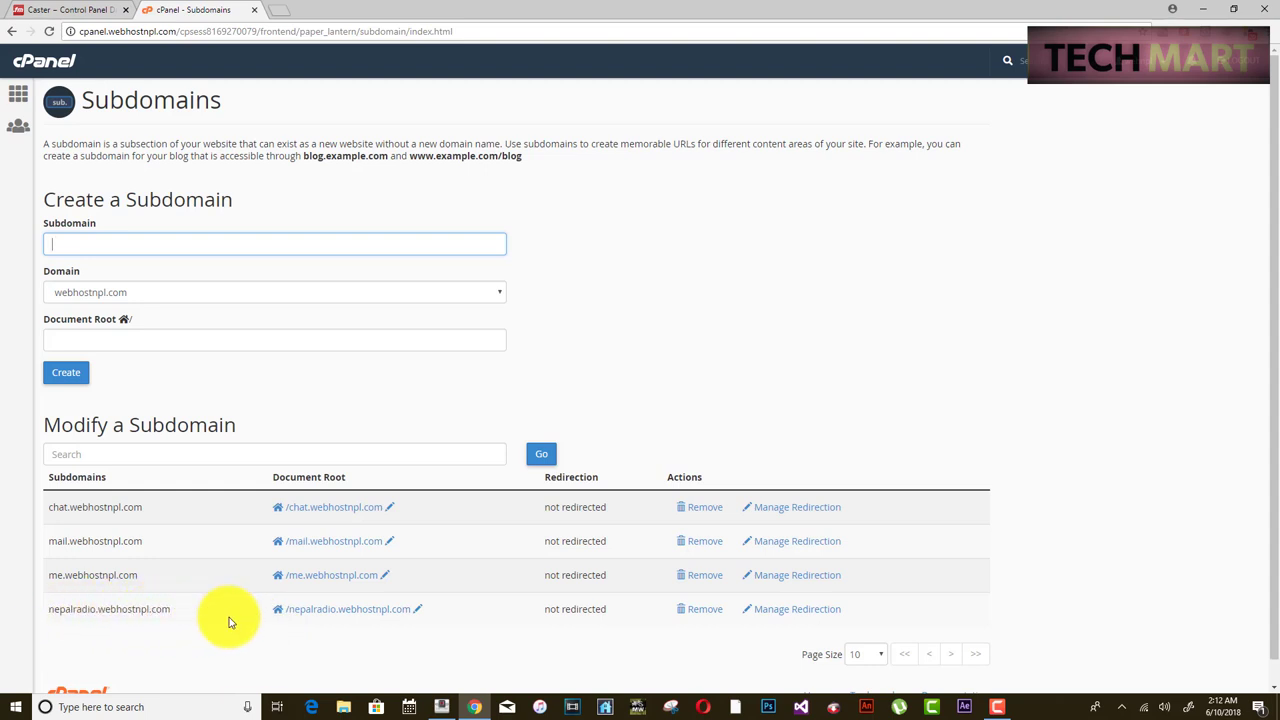
left_click(326, 612)
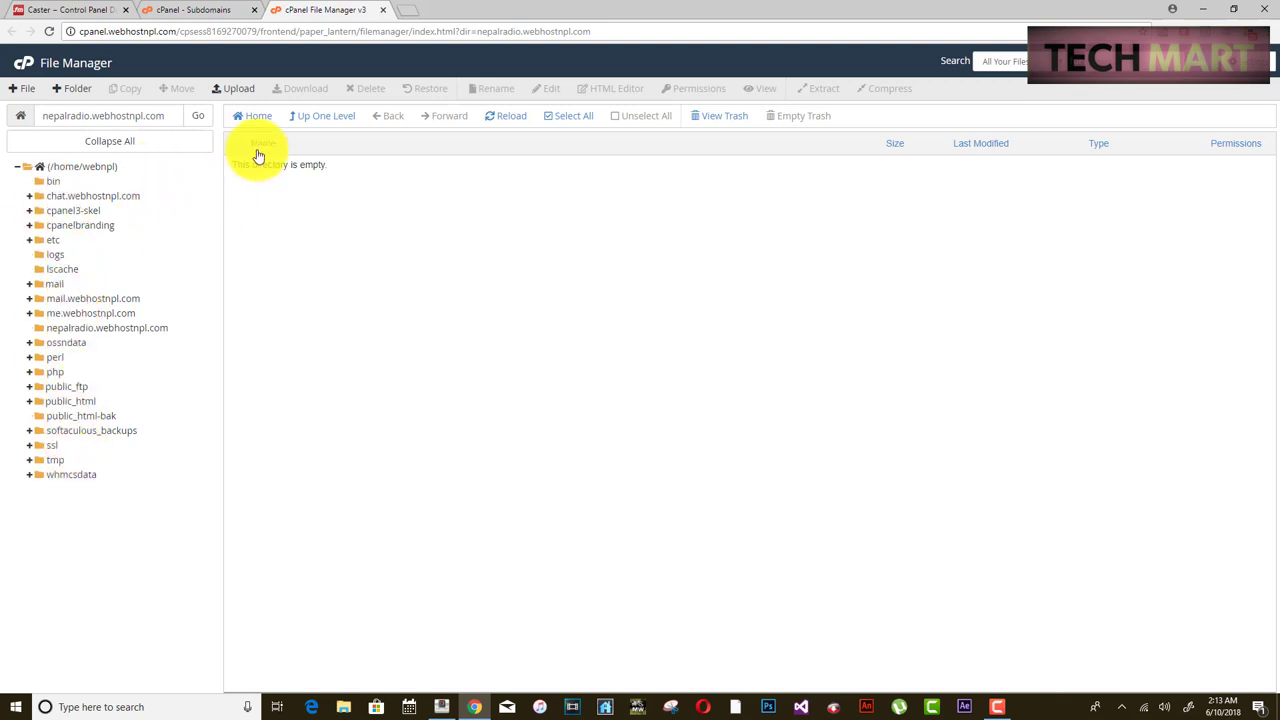
left_click_drag(329, 164, 229, 177)
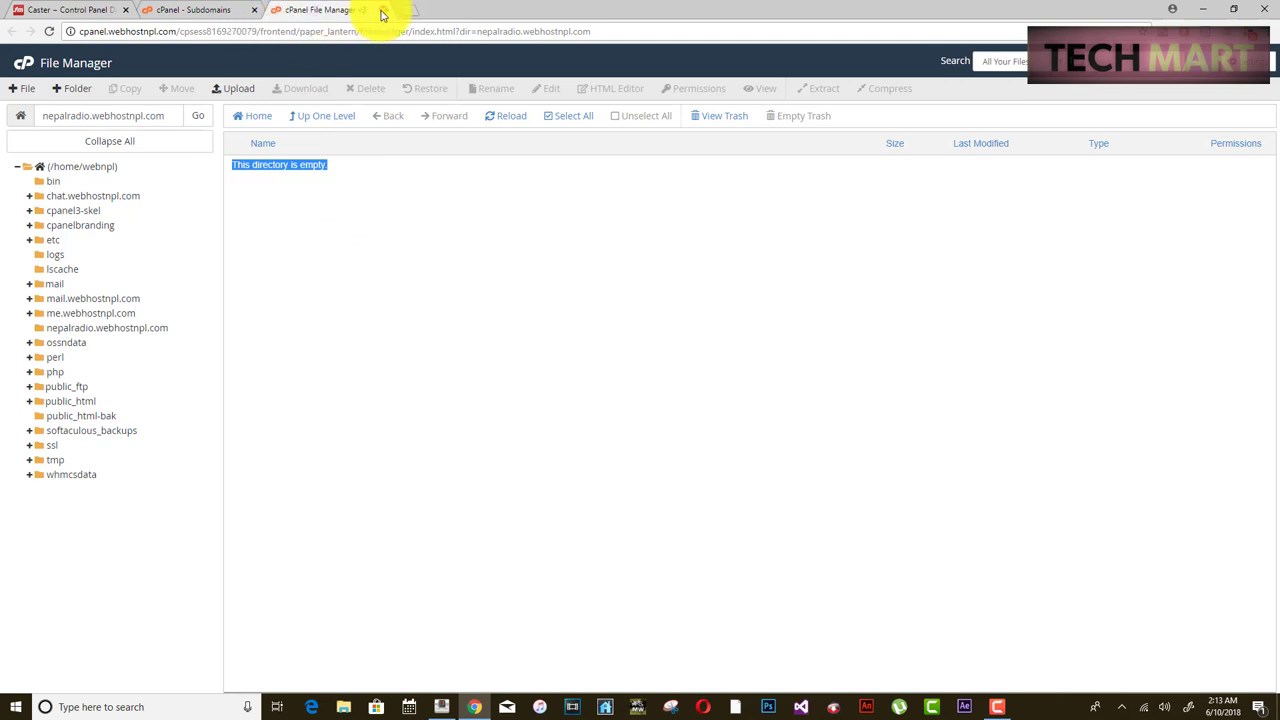
left_click(381, 11)
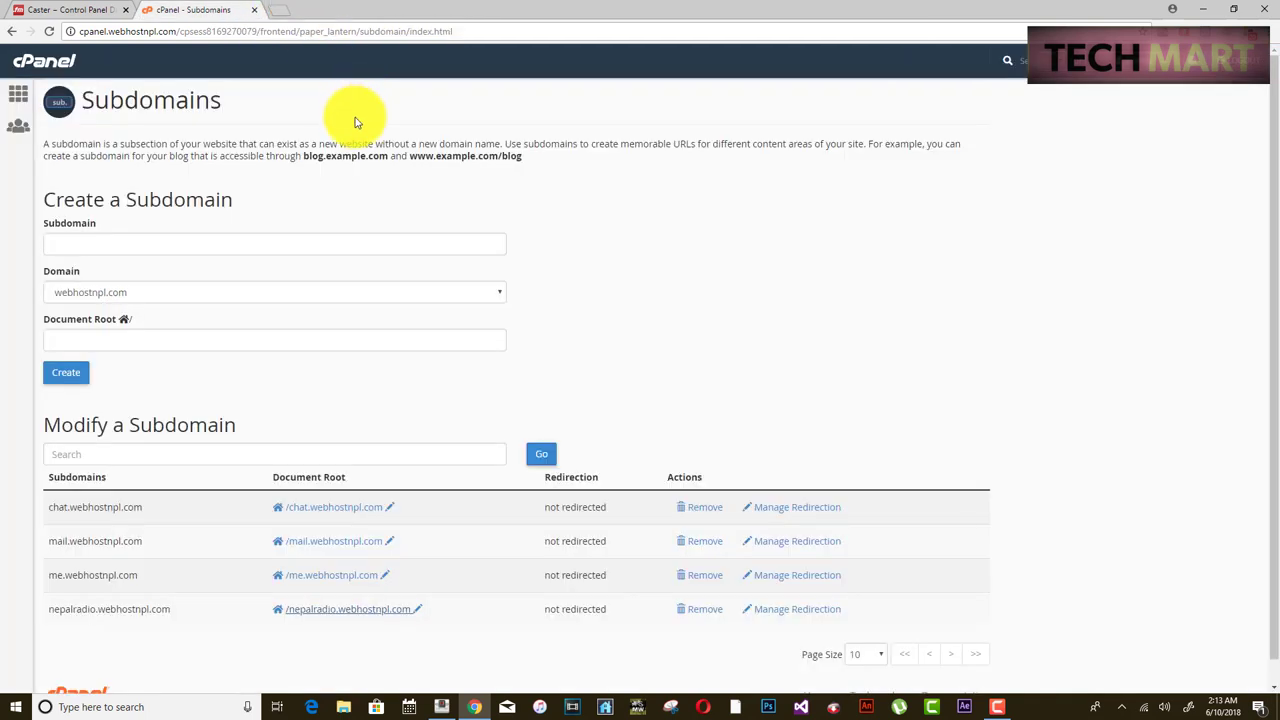
- From the cPanel home page, scroll down to Softaculous Apps Installer and open WordPress
left_click(18, 94)
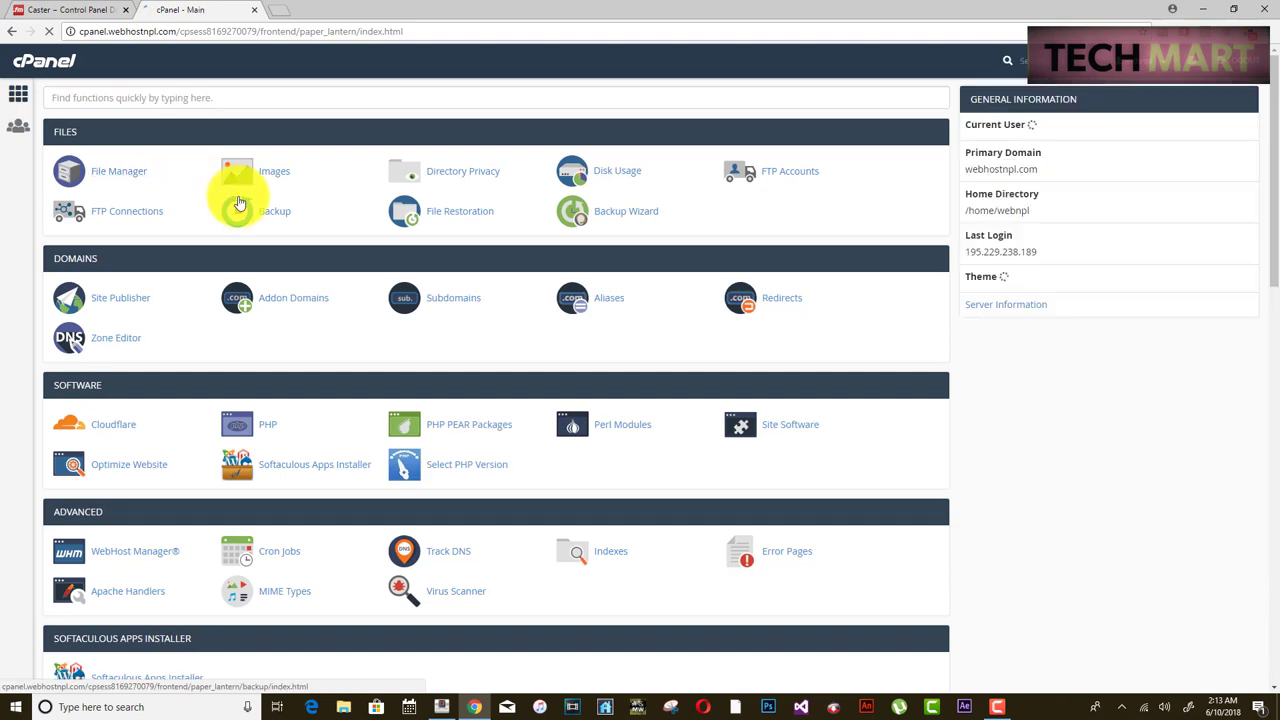
scroll(240, 203, "down", 3)
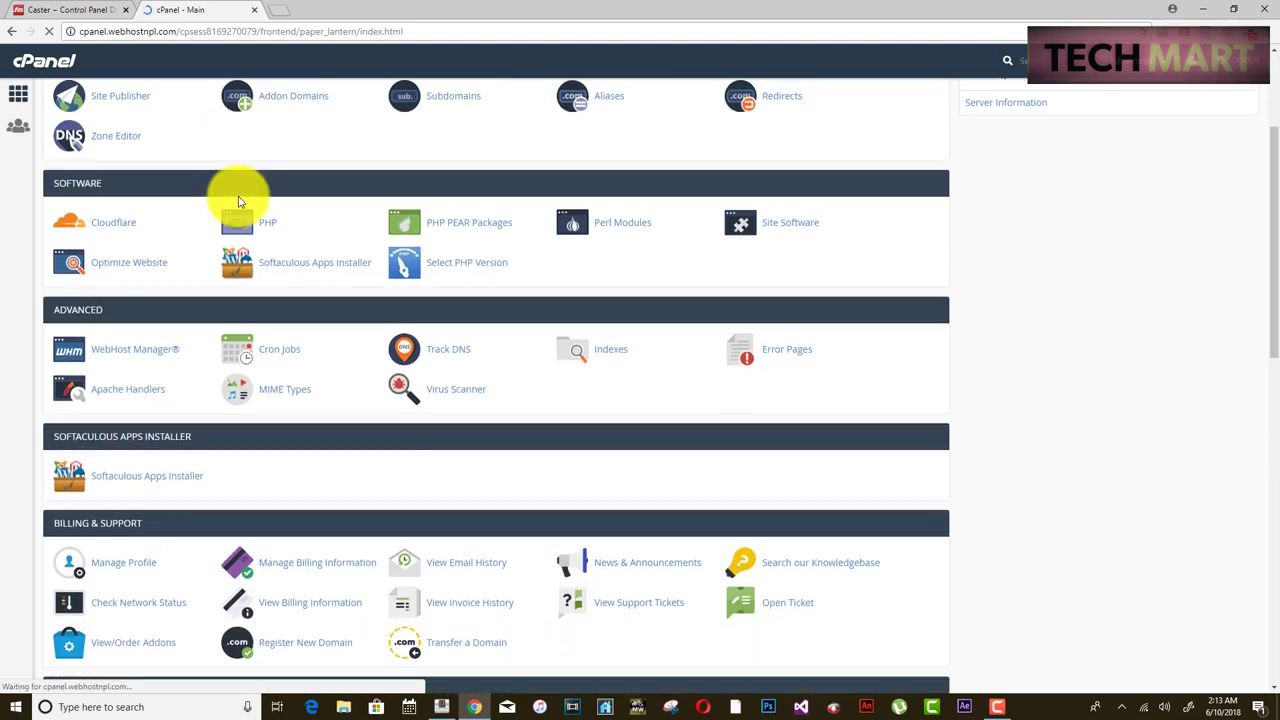
scroll(240, 203, "down", 1)
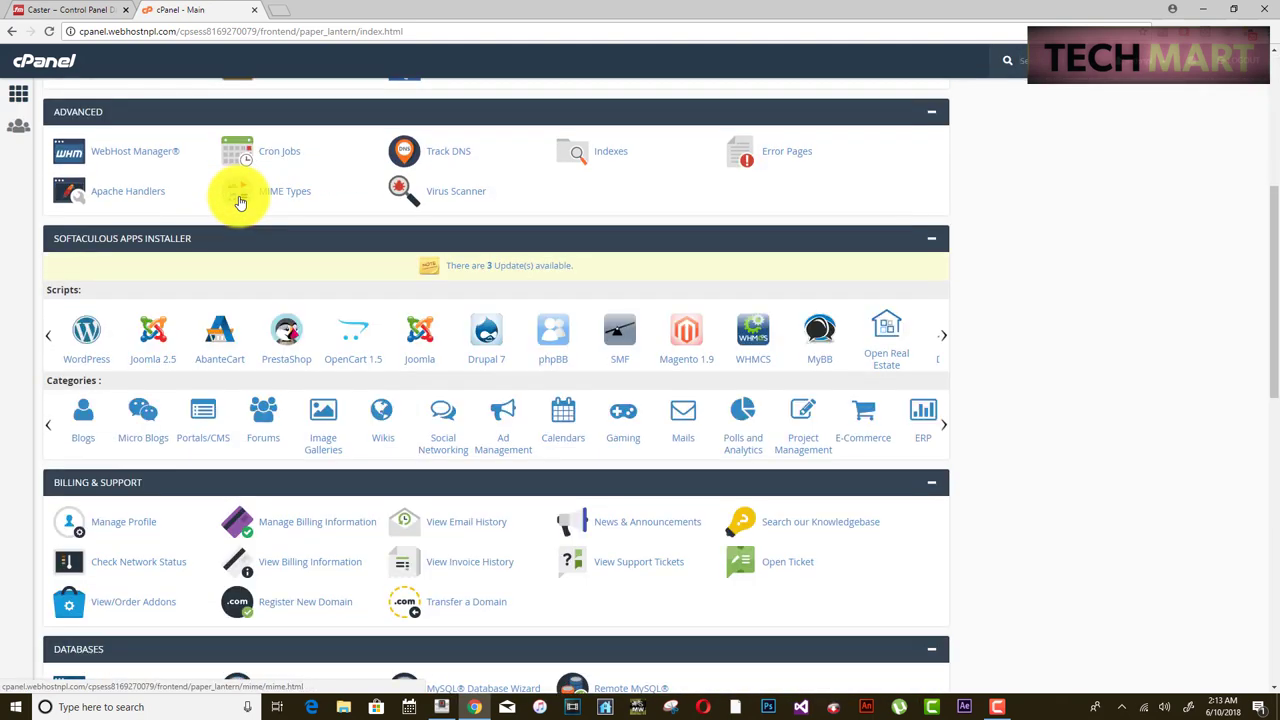
scroll(240, 203, "down", 3)
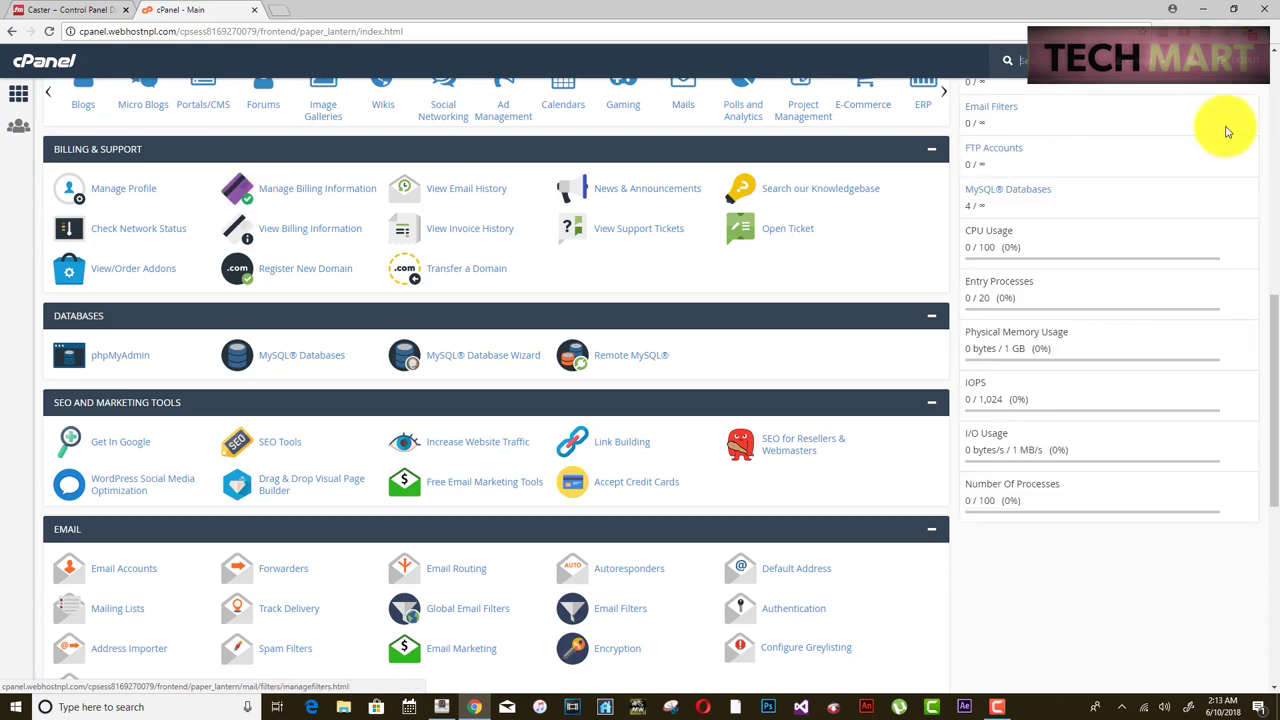
left_click_drag(1266, 294, 1251, 229)
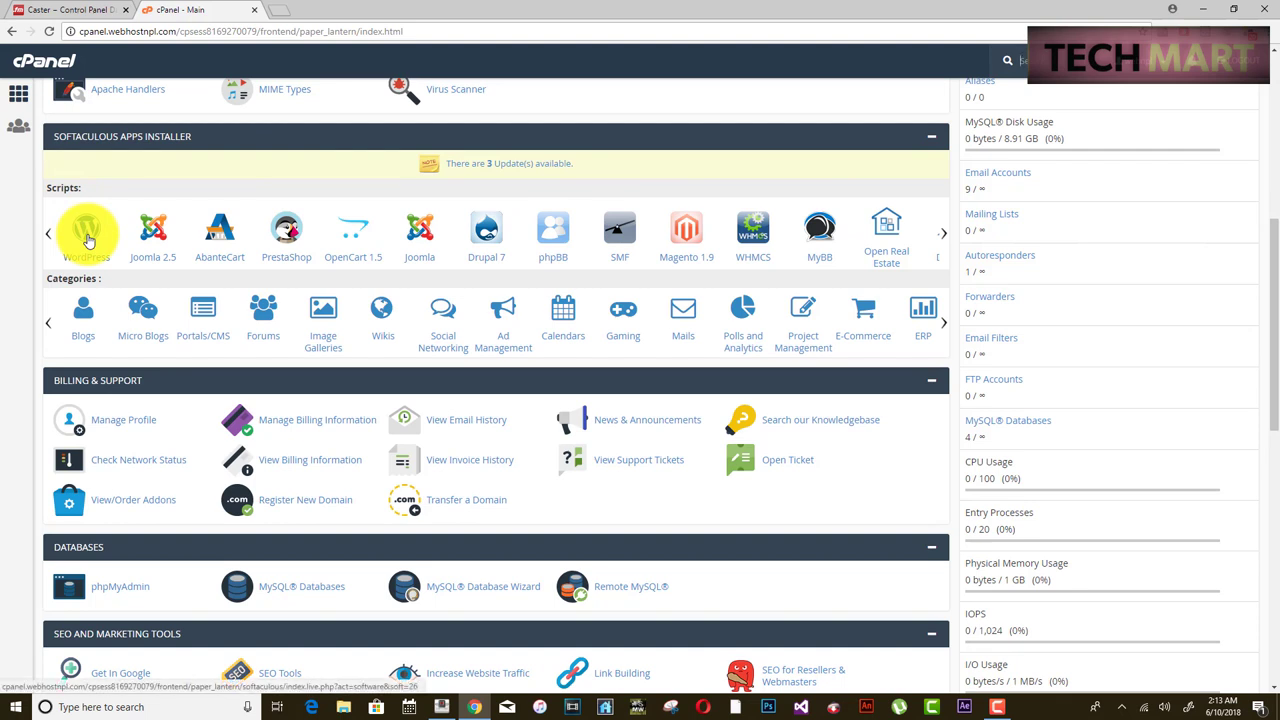
left_click(86, 237)
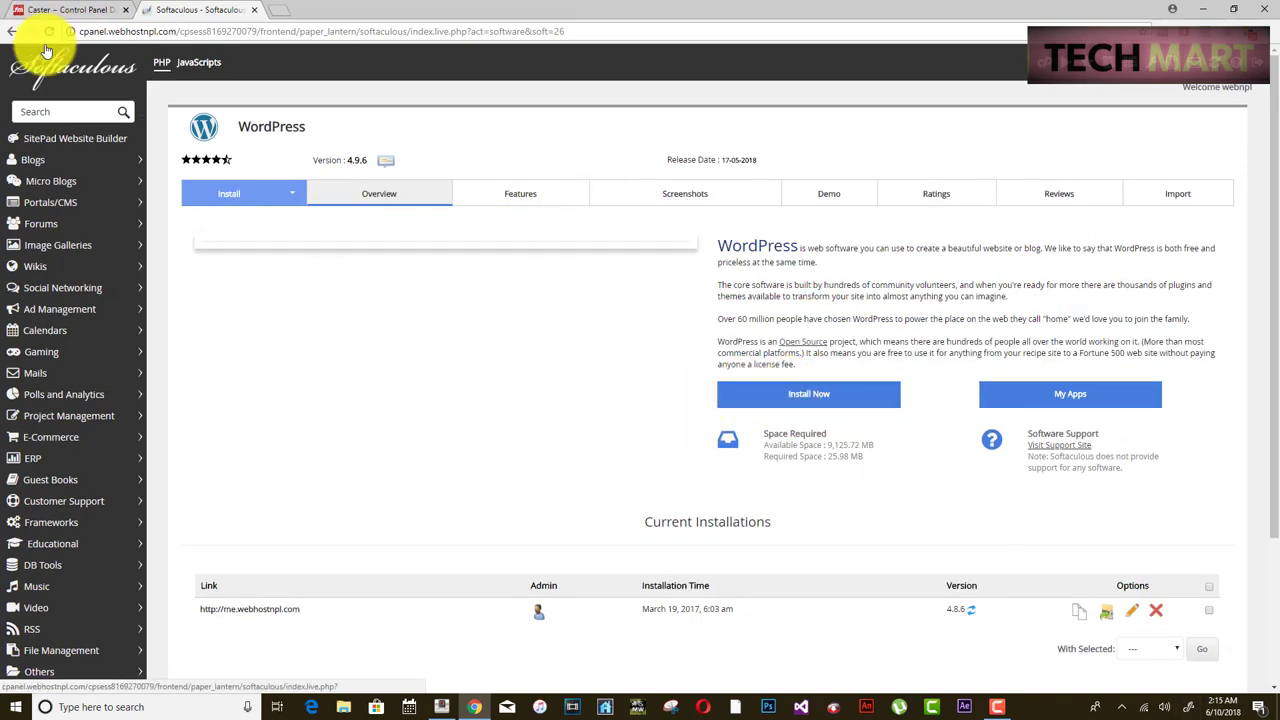
- Start a new WordPress install, look through the domain list, then reopen the install form
left_click(780, 393)
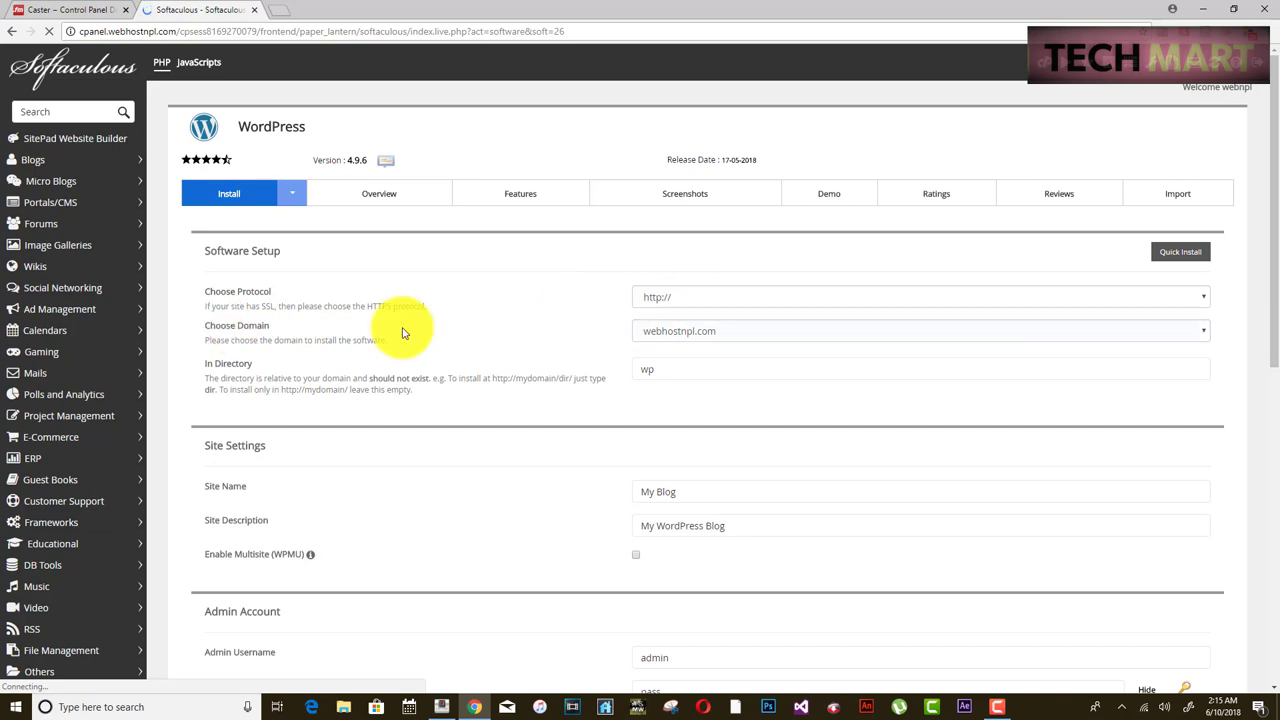
left_click(730, 340)
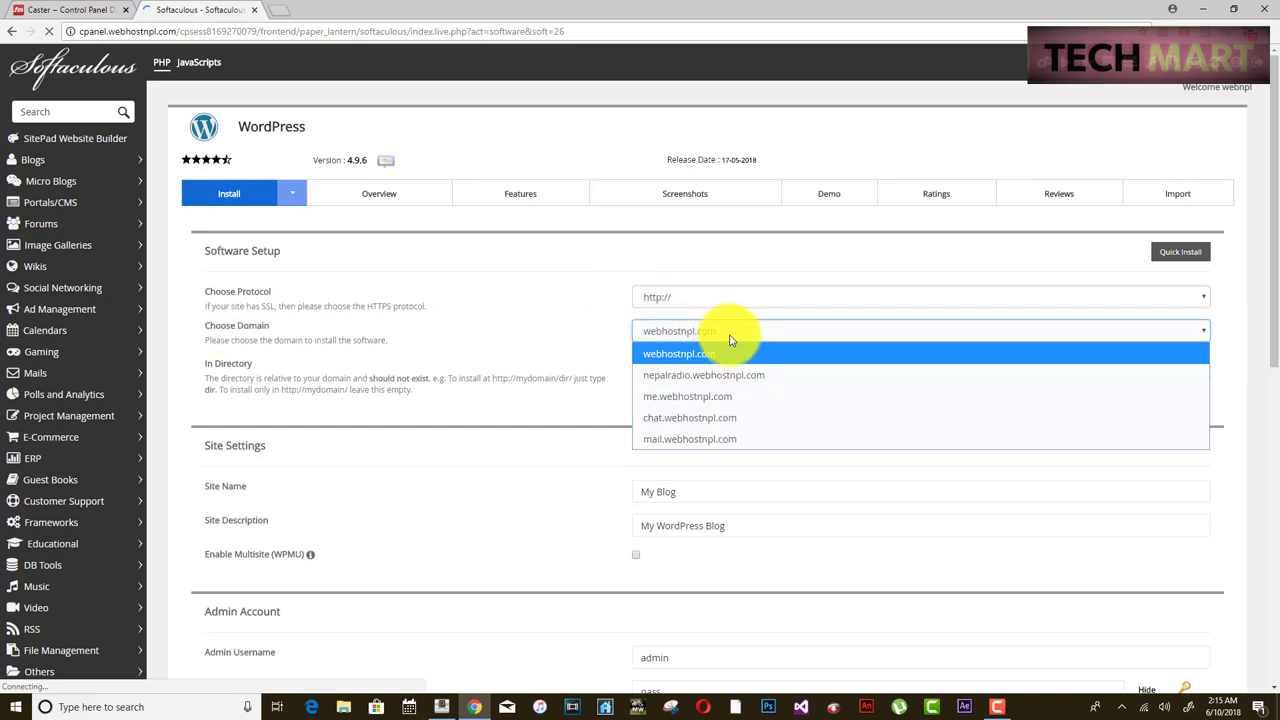
left_click(649, 355)
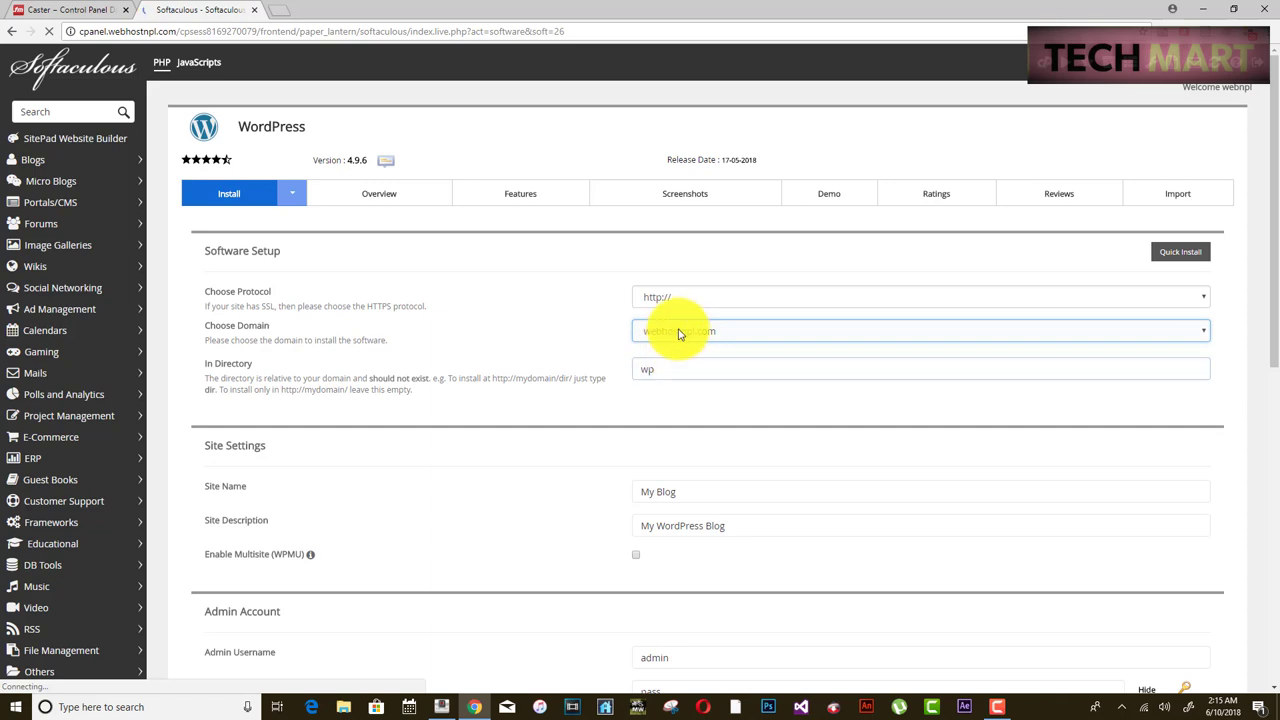
left_click(680, 333)
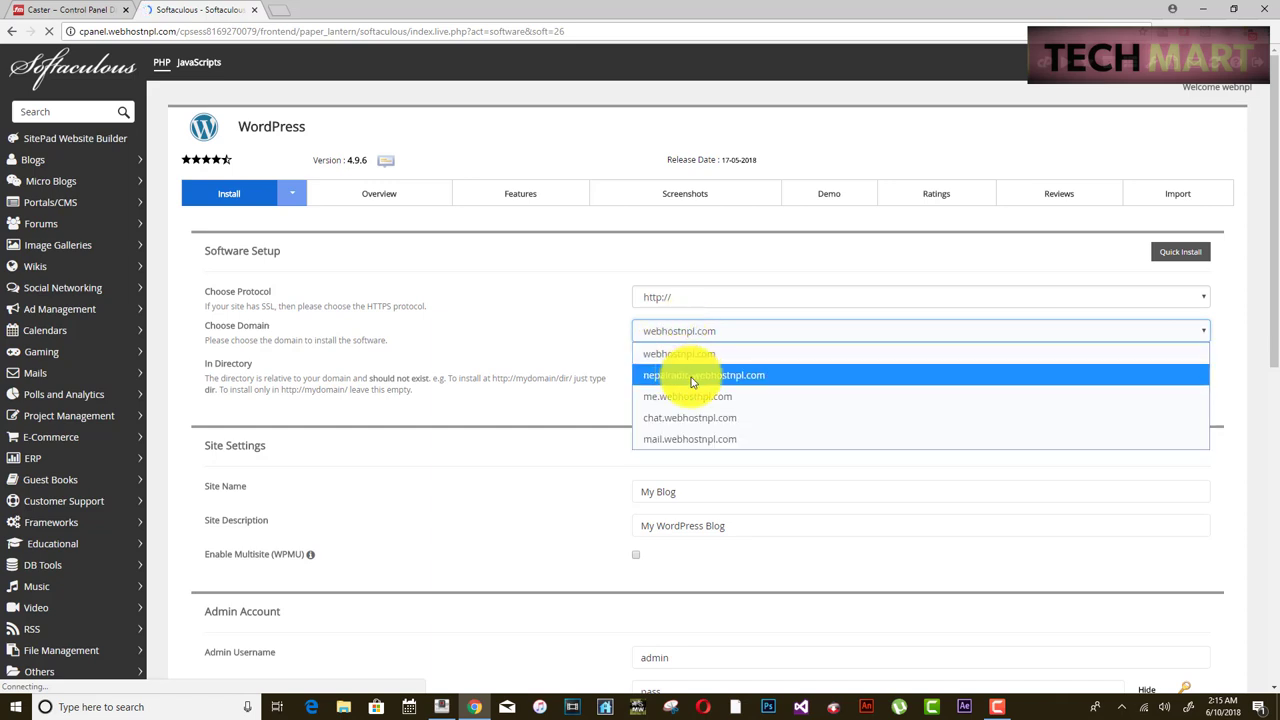
left_click(645, 352)
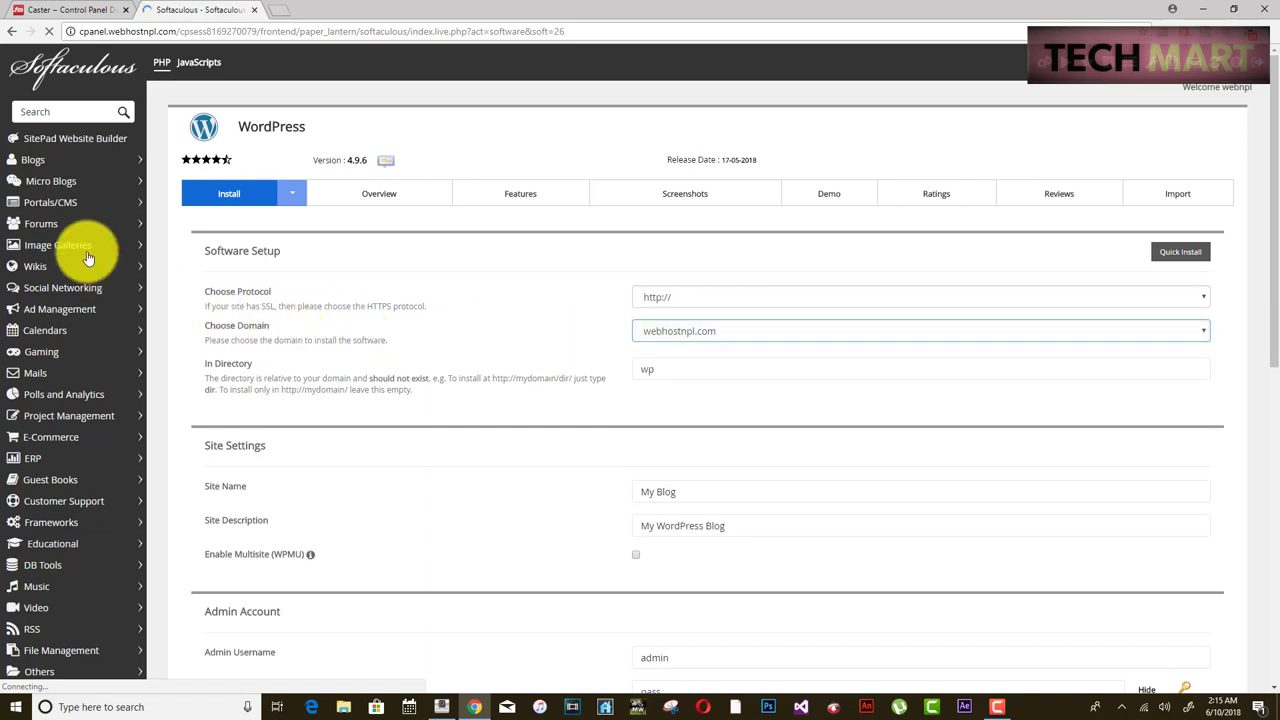
left_click(258, 194)
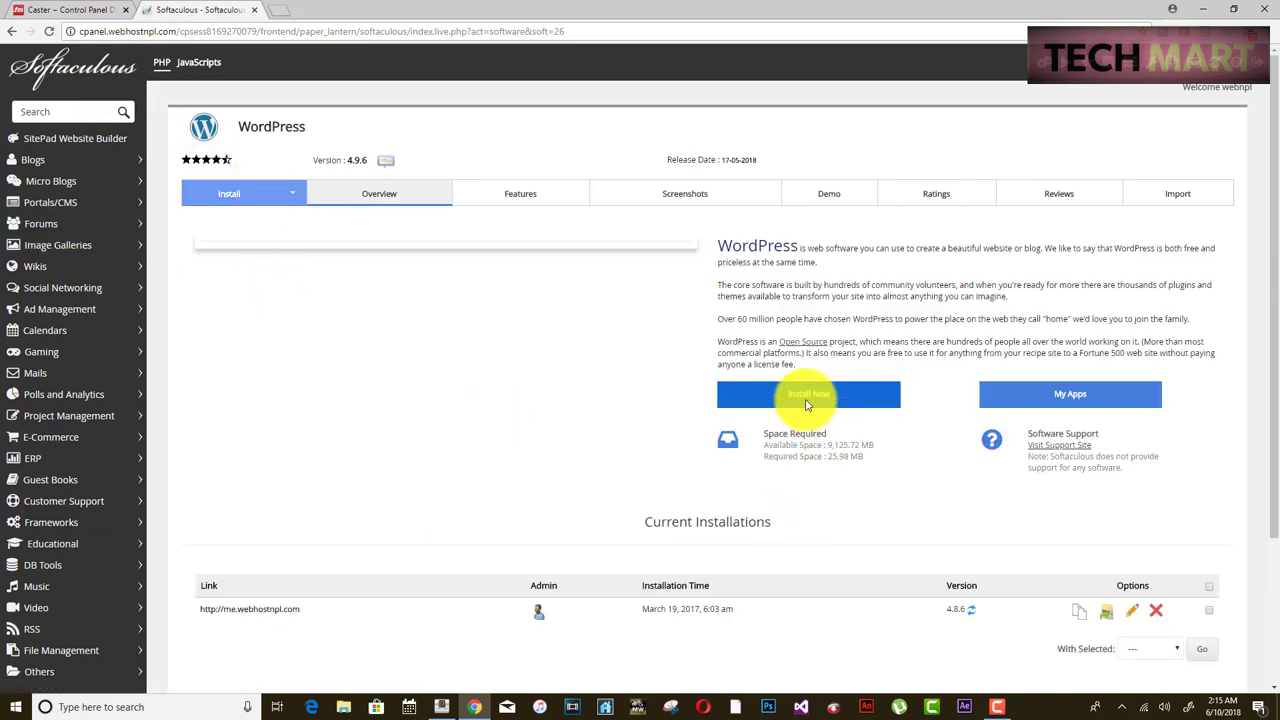
left_click(851, 392)
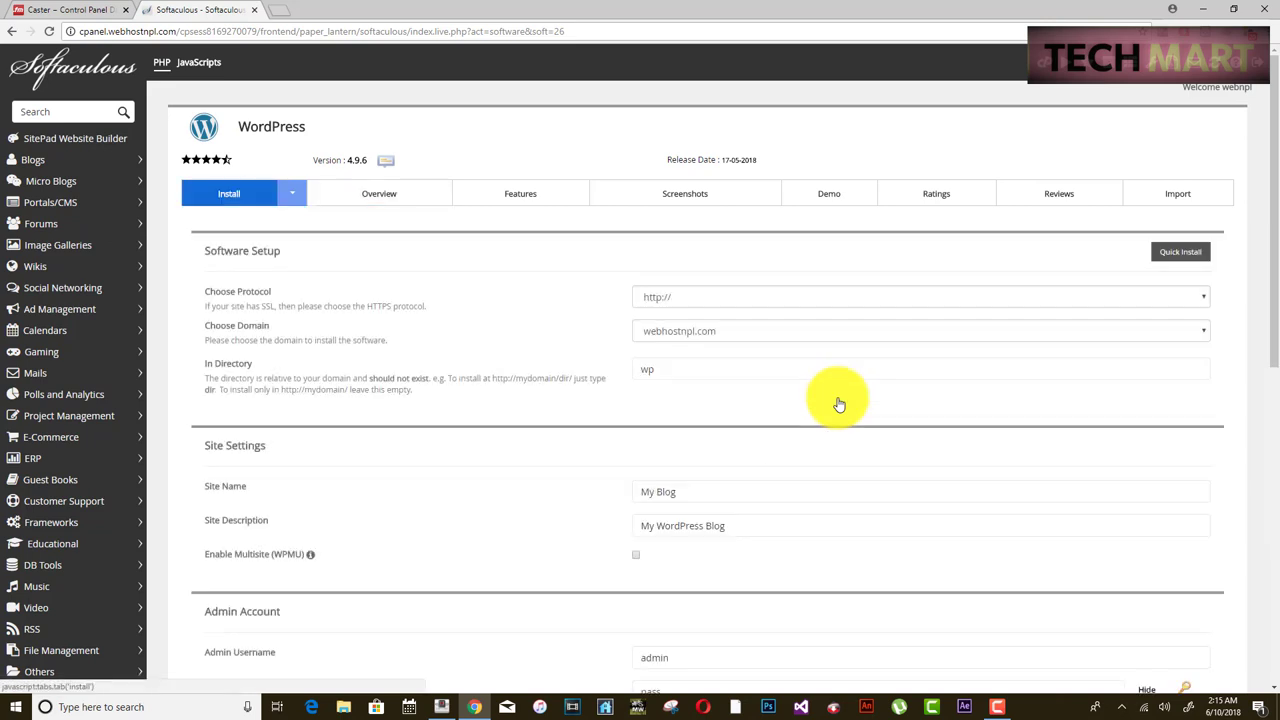
- Choose nepalradio.webhostnpl.com as the domain and delete 'wp' from the In Directory field
left_click(1098, 337)
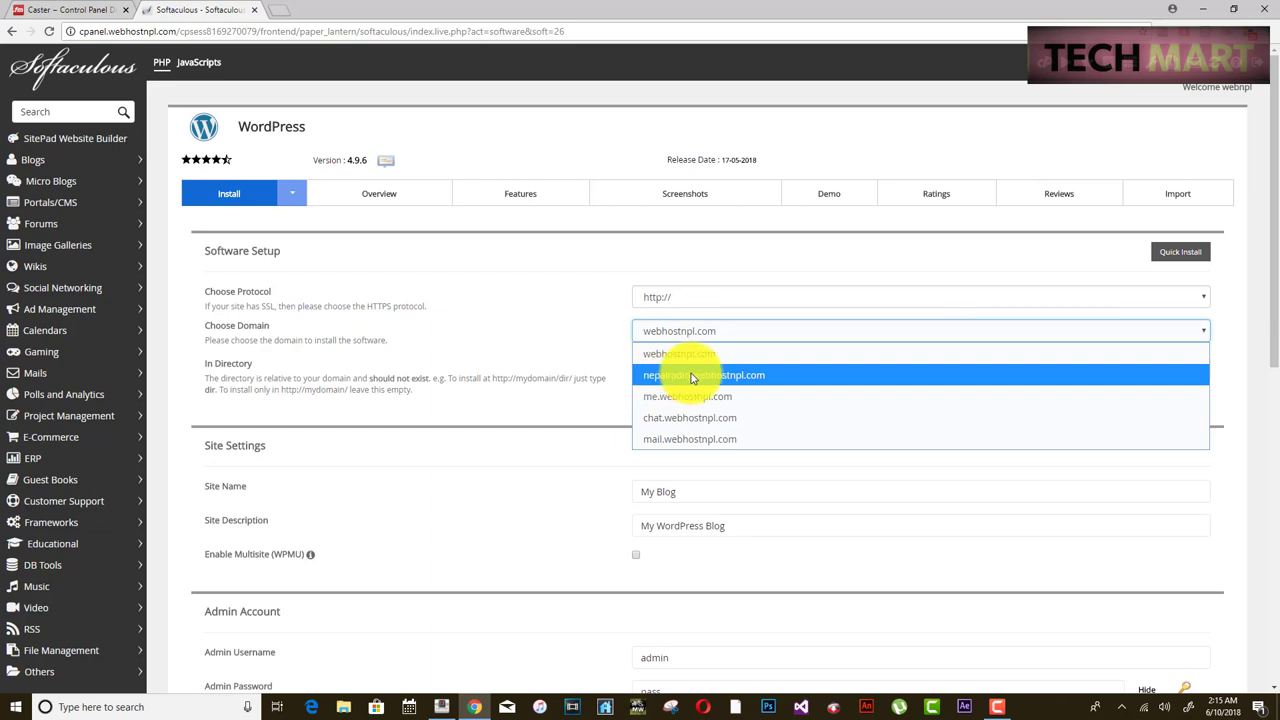
left_click(660, 378)
left_click(660, 378)
left_click_drag(665, 373, 594, 371)
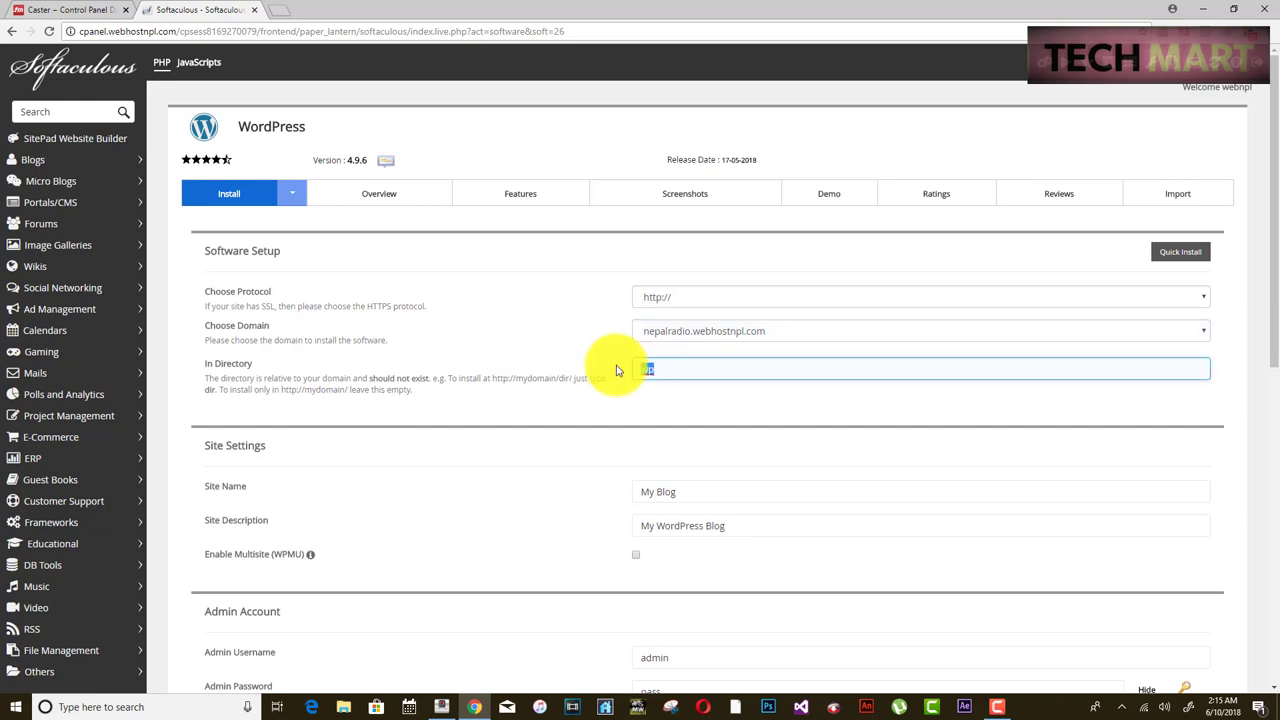
key("BackSpace")
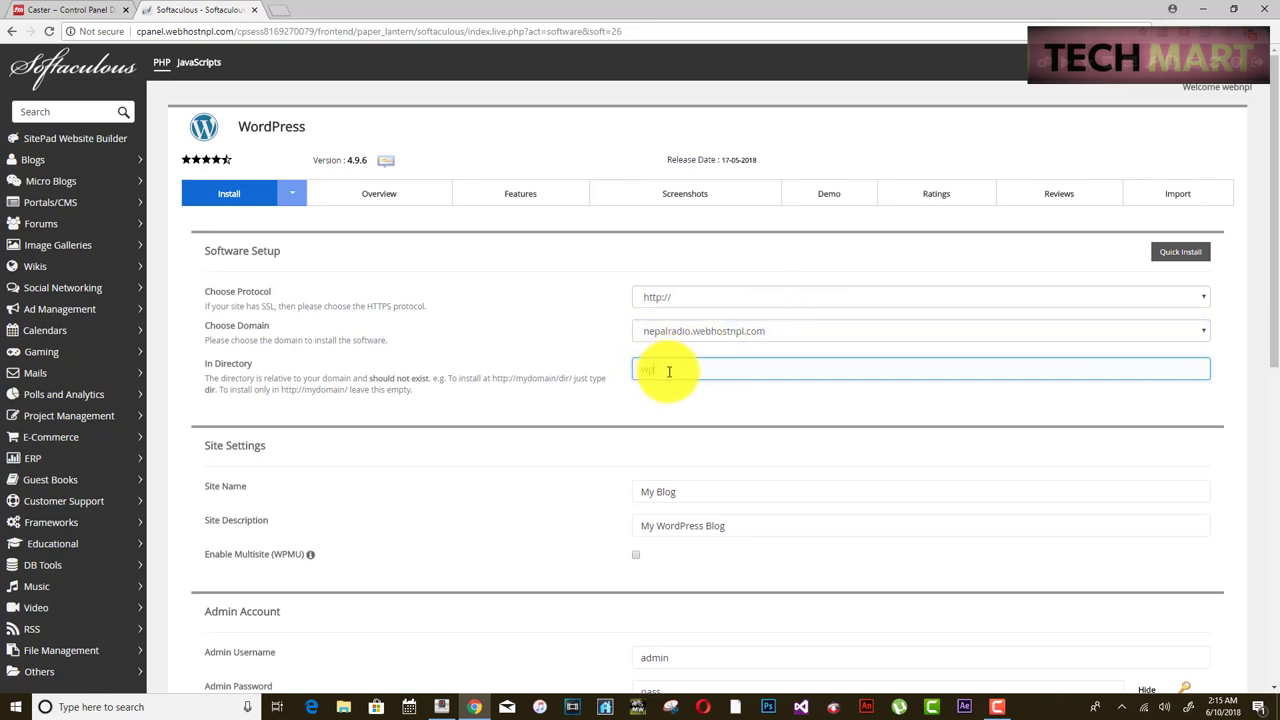
left_click(778, 335)
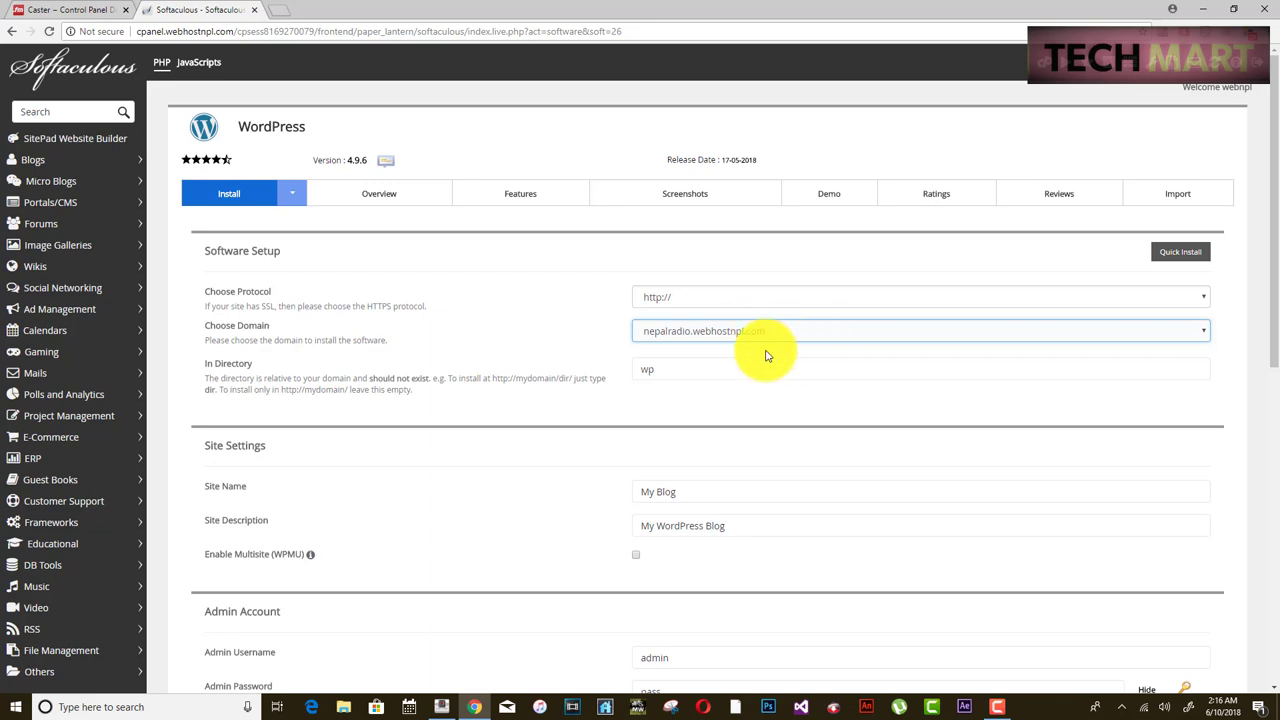
left_click_drag(669, 371, 557, 376)
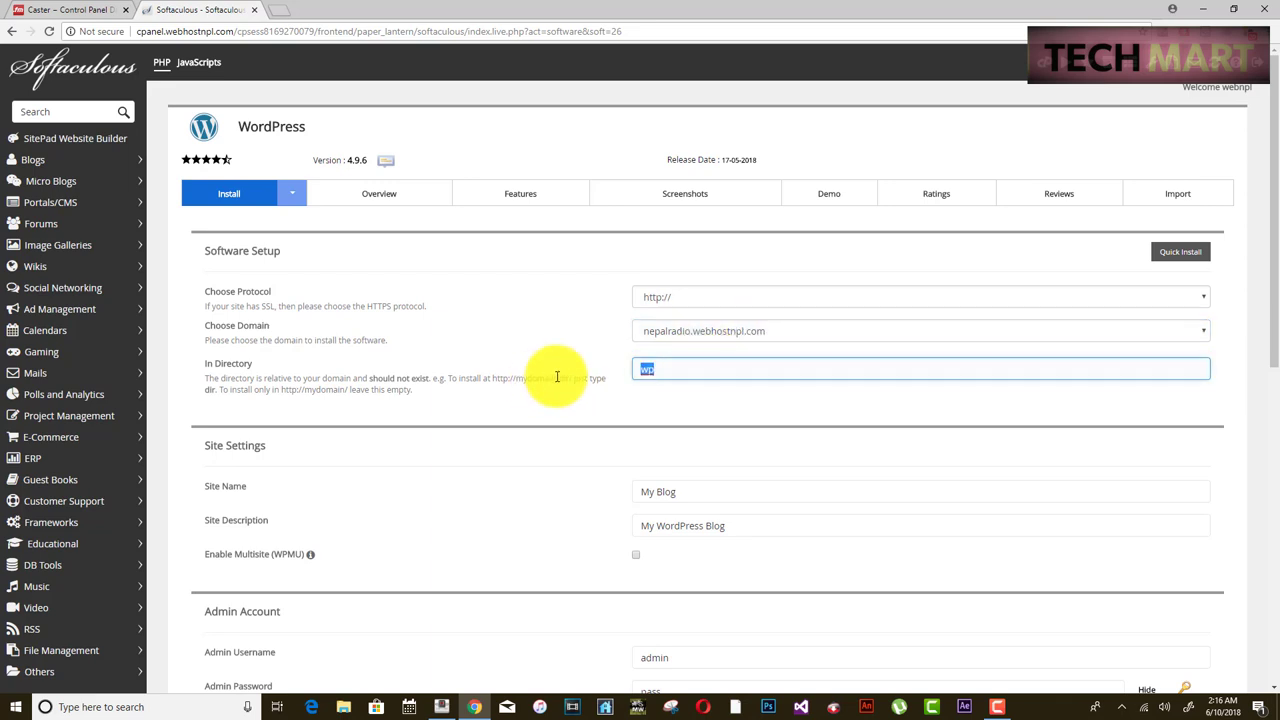
key("BackSpace")
scroll(600, 405, "down", 2)
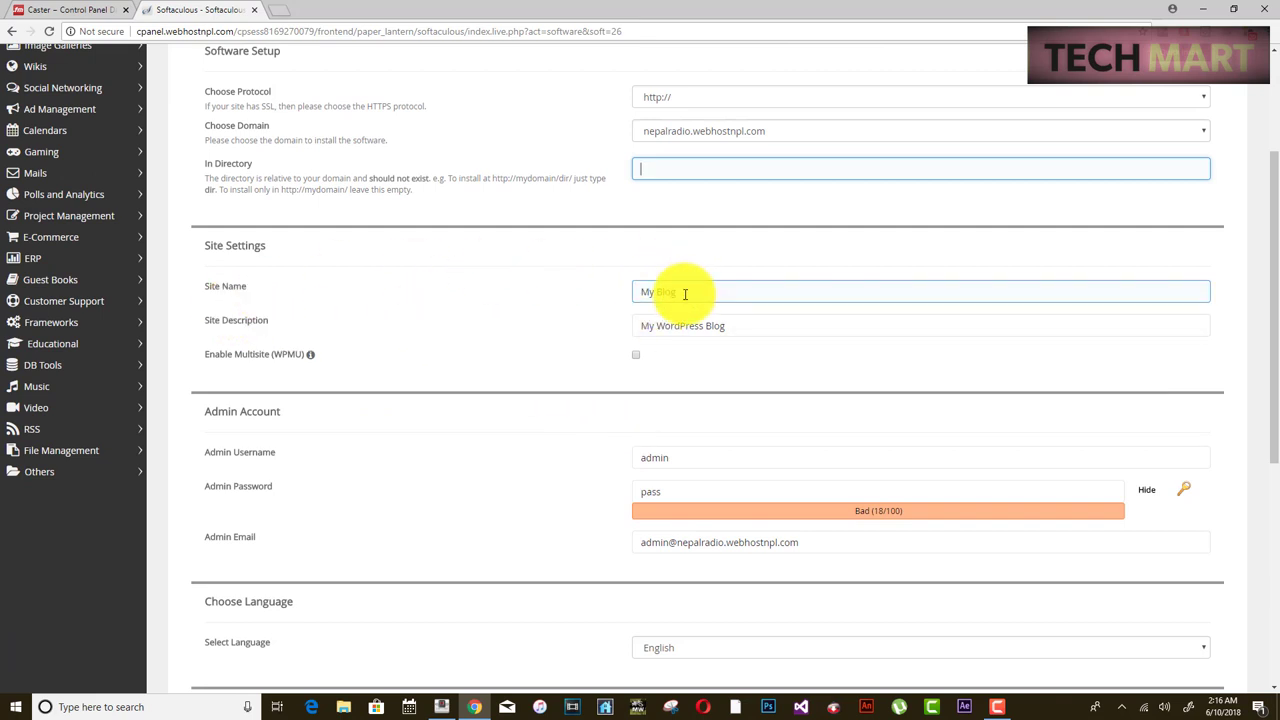
- Enter site name 'Nepal Radio' and description 'Free music and news', then review the admin account fields
left_click_drag(682, 292, 619, 300)
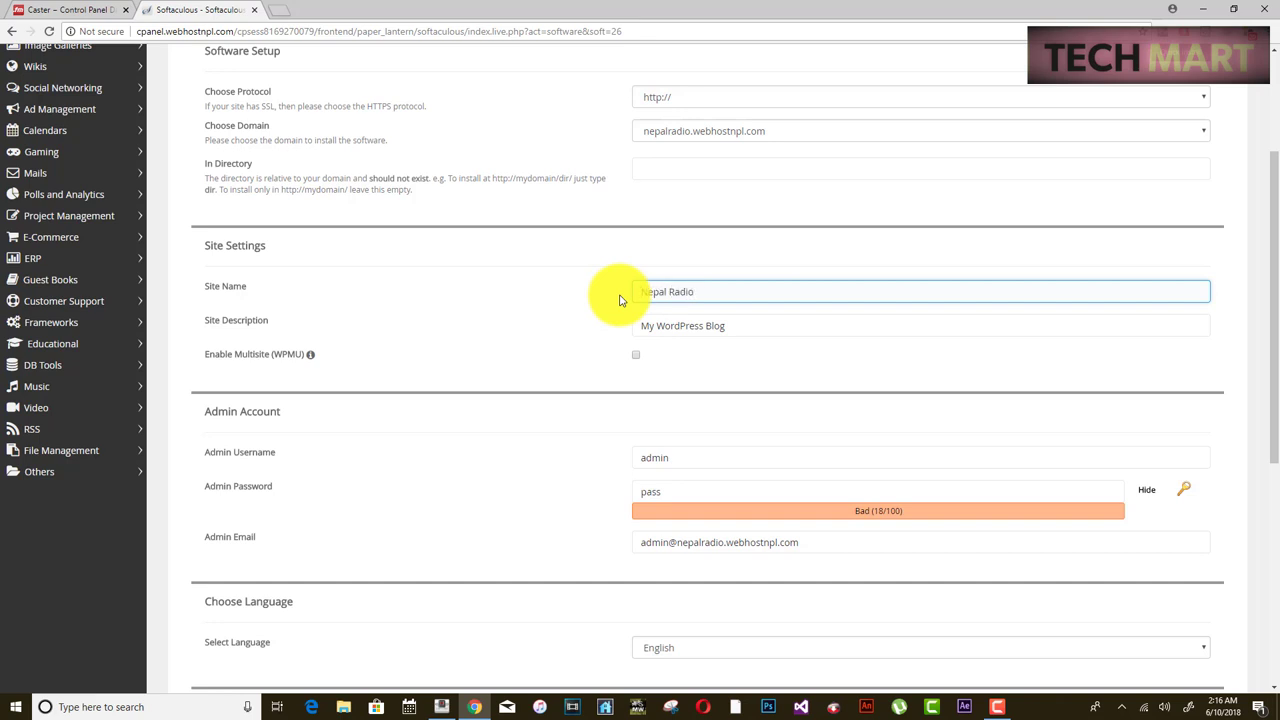
key("Tab")
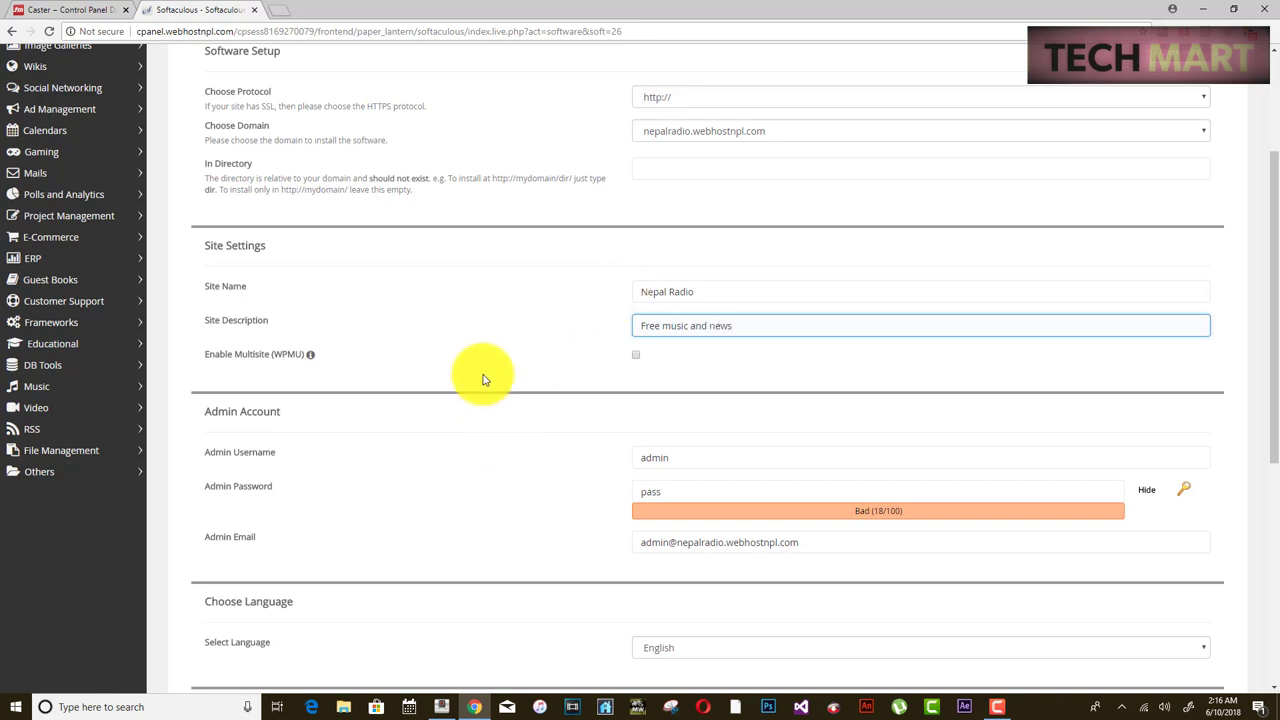
scroll(482, 380, "down", 3)
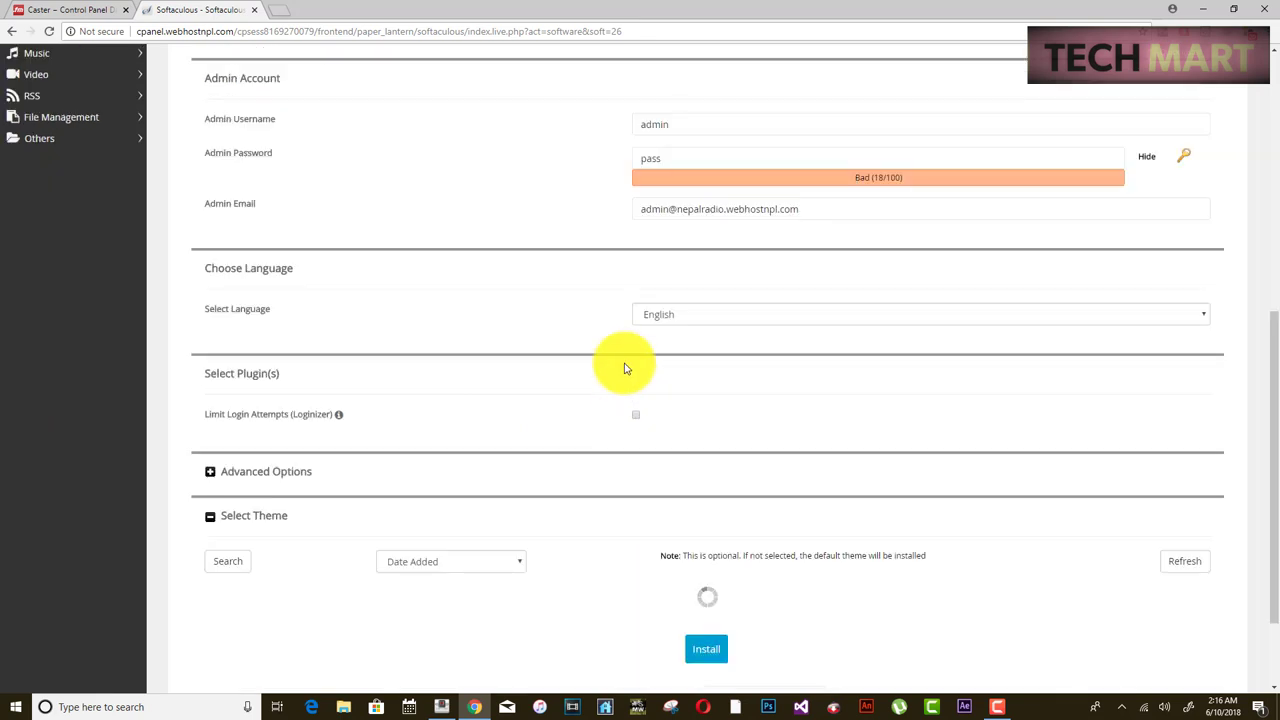
scroll(280, 162, "up", 1)
left_click_drag(709, 189, 623, 189)
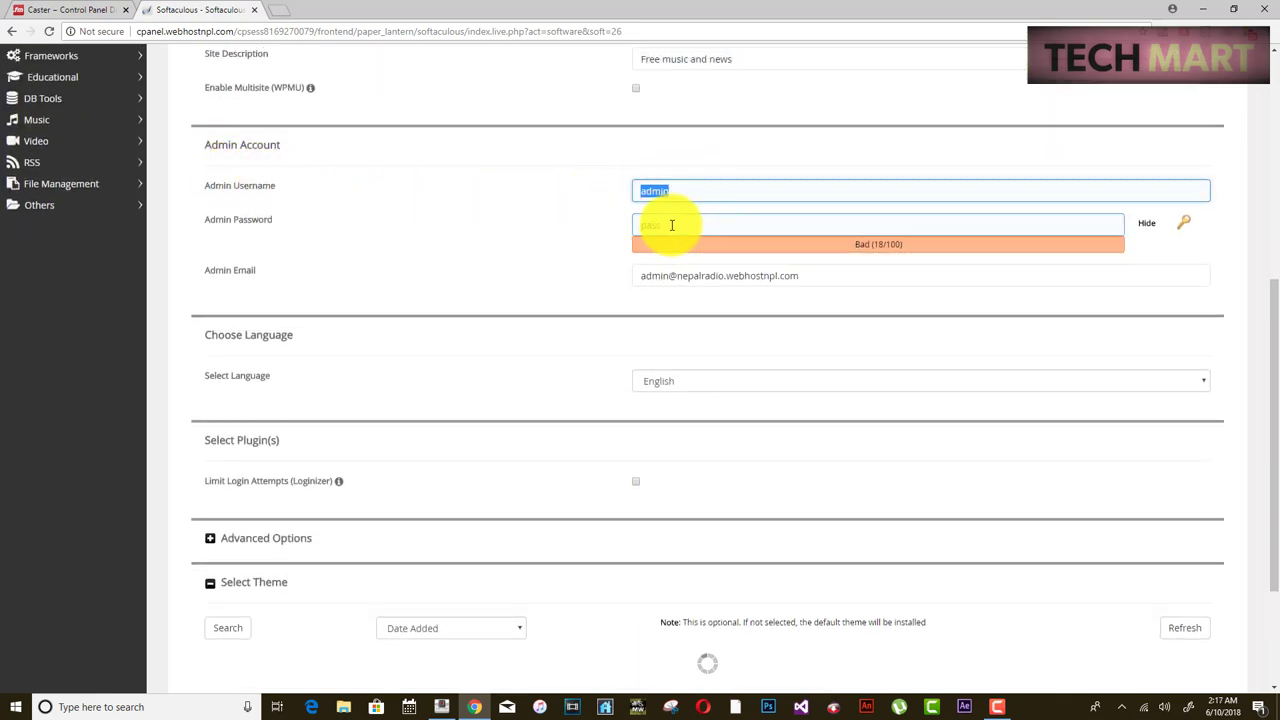
left_click_drag(671, 224, 636, 224)
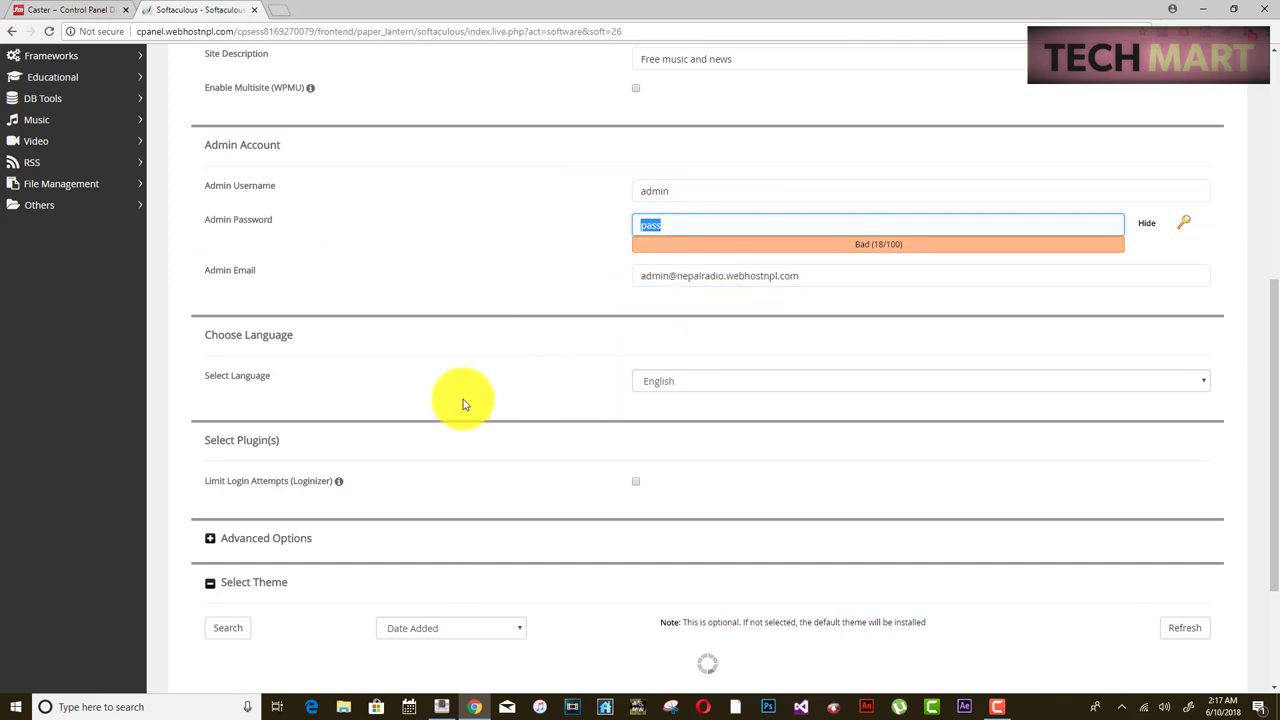
- Keep English as the site language and start the WordPress installation
left_click(667, 392)
left_click(600, 376)
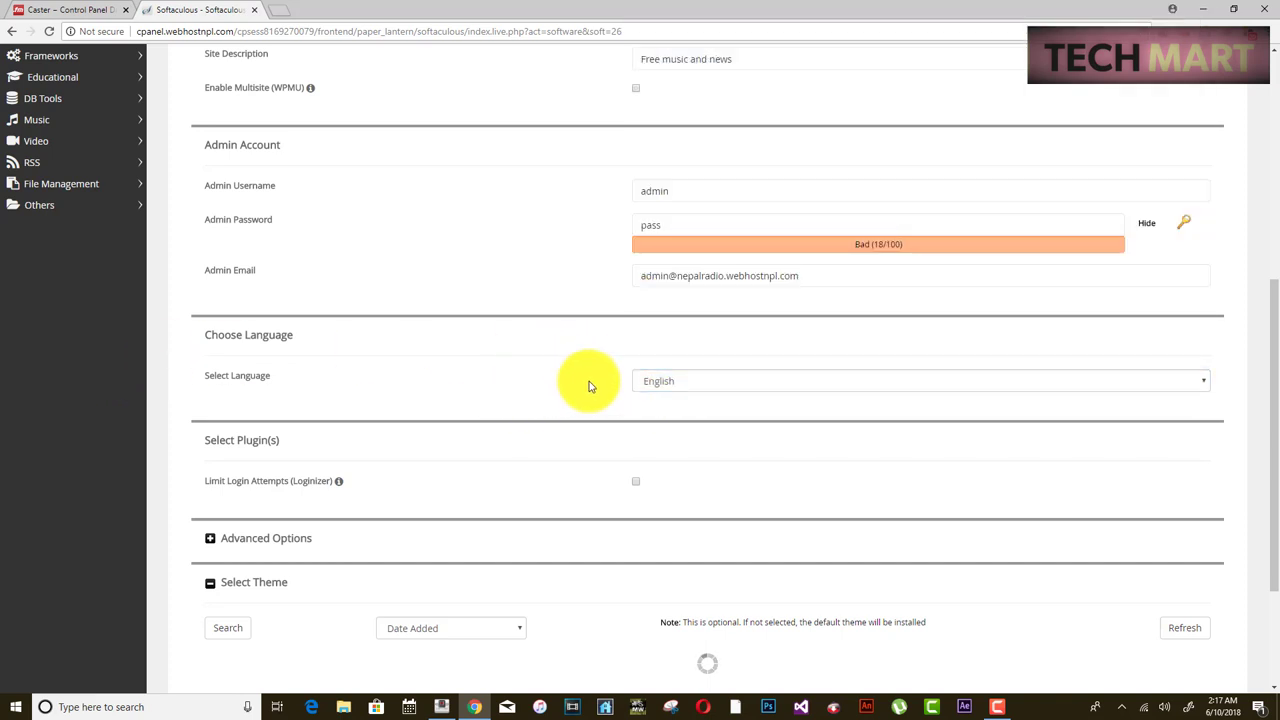
scroll(331, 350, "down", 2)
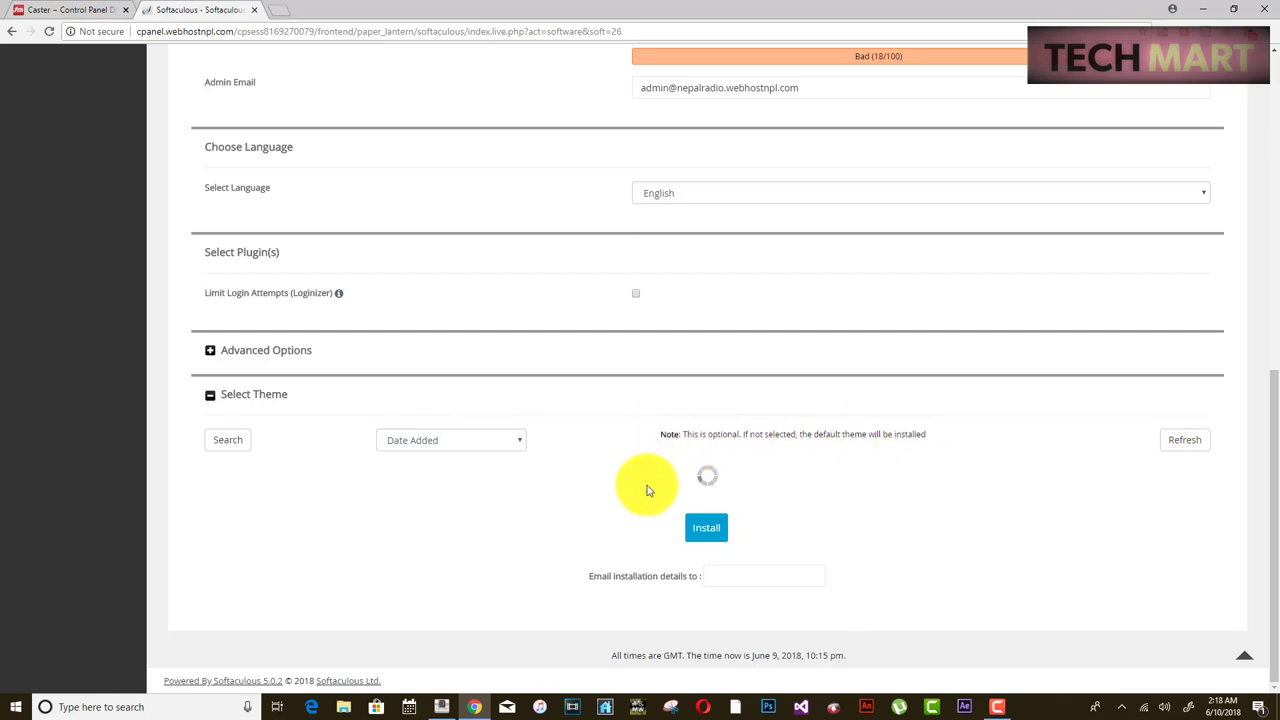
left_click(706, 528)
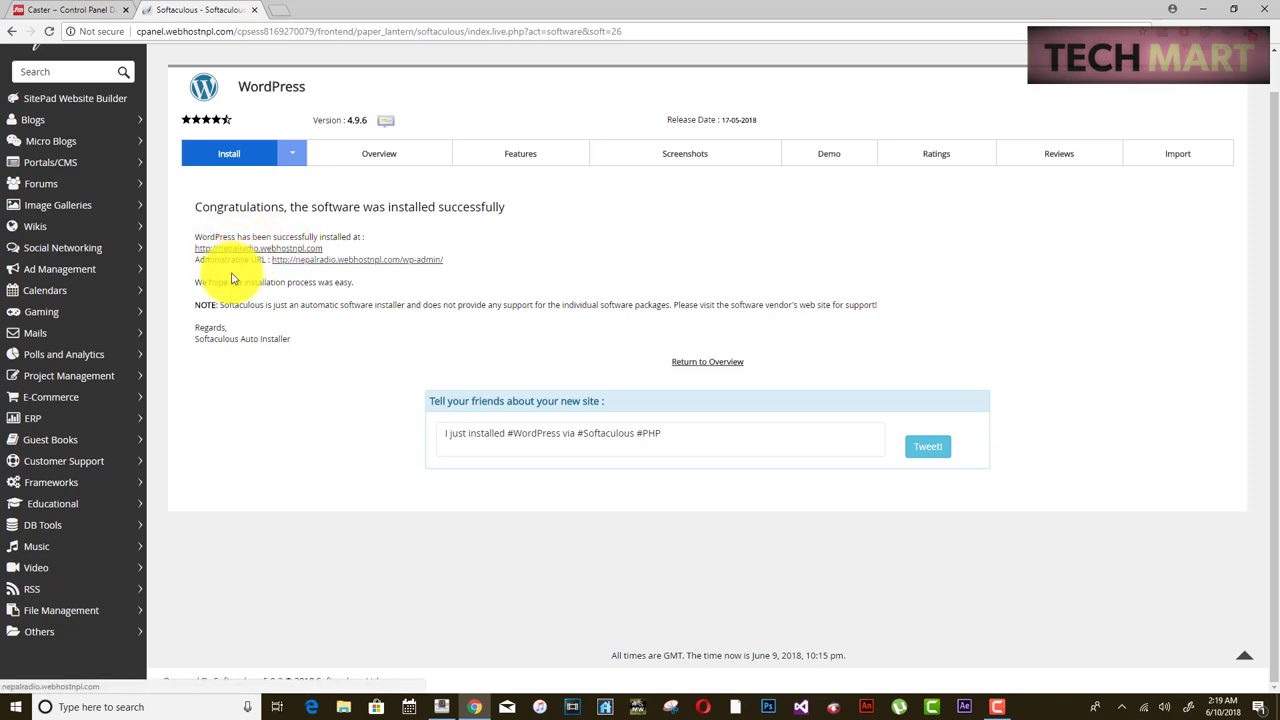
left_click_drag(197, 262, 445, 263)
left_click(443, 266)
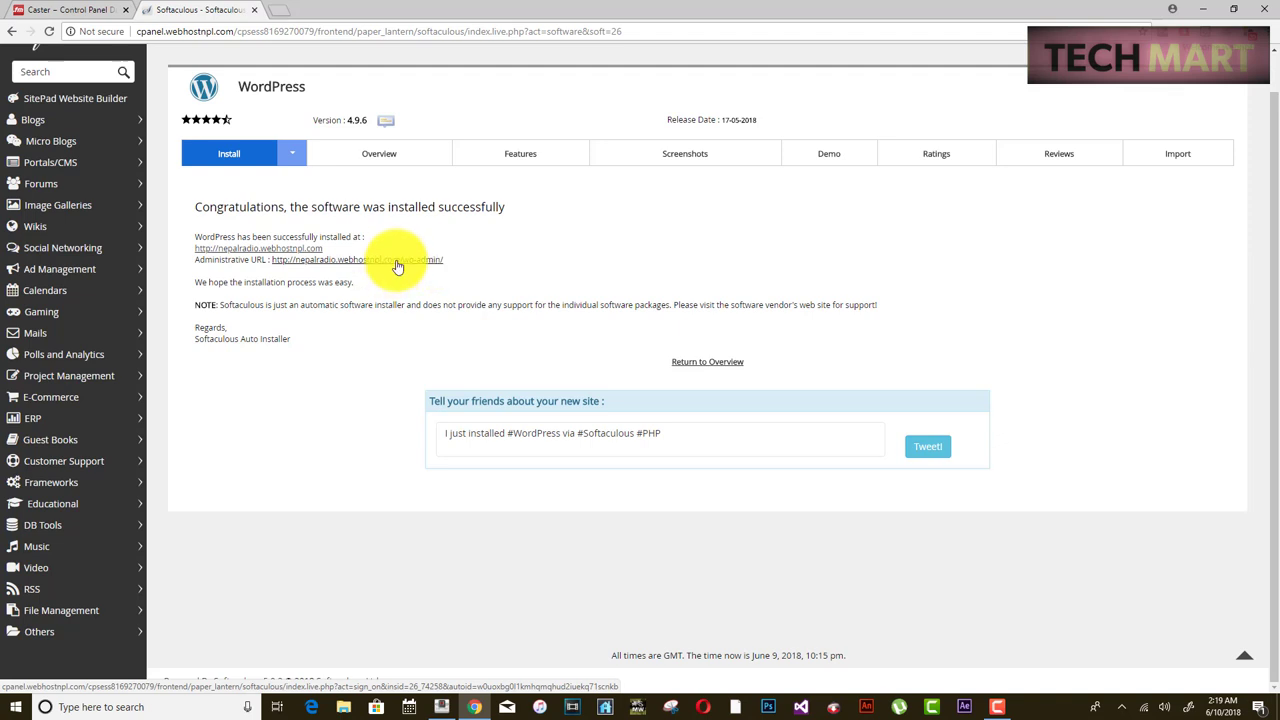
right_click(398, 266)
left_click(456, 270)
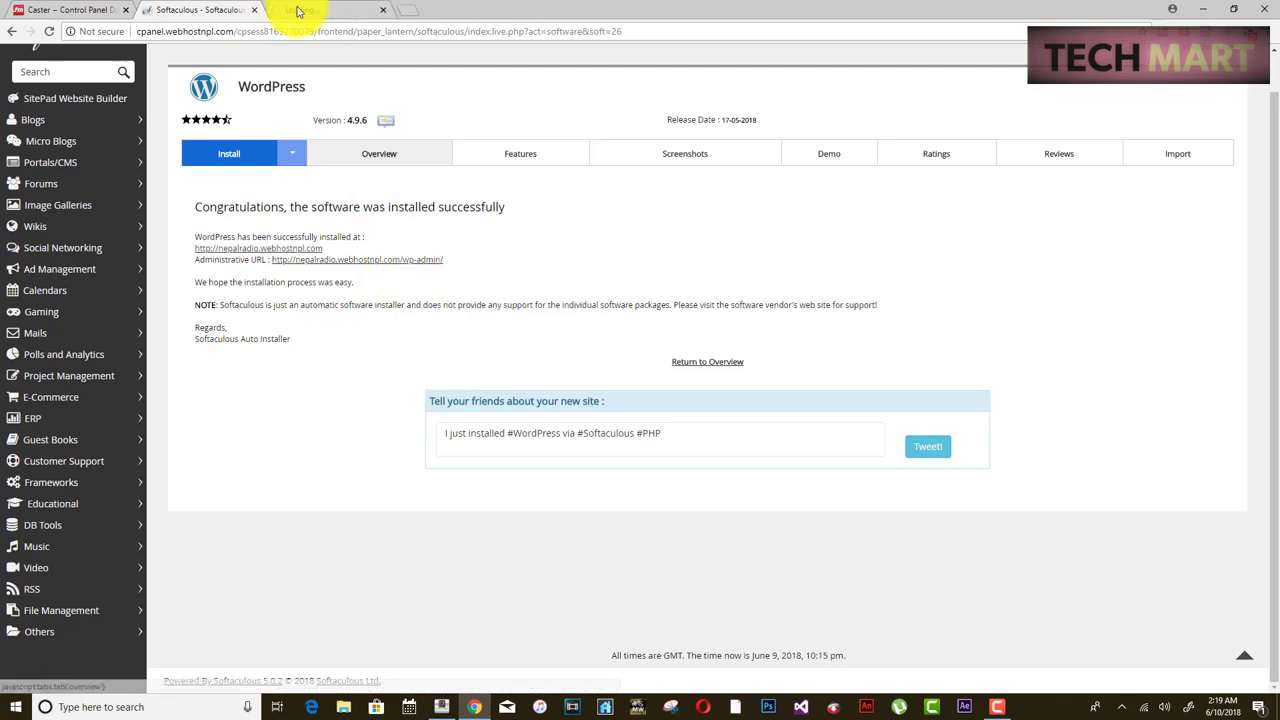
- In wp-admin's Themes page, delete the Twenty Fifteen and Twenty Sixteen themes
left_click(315, 12)
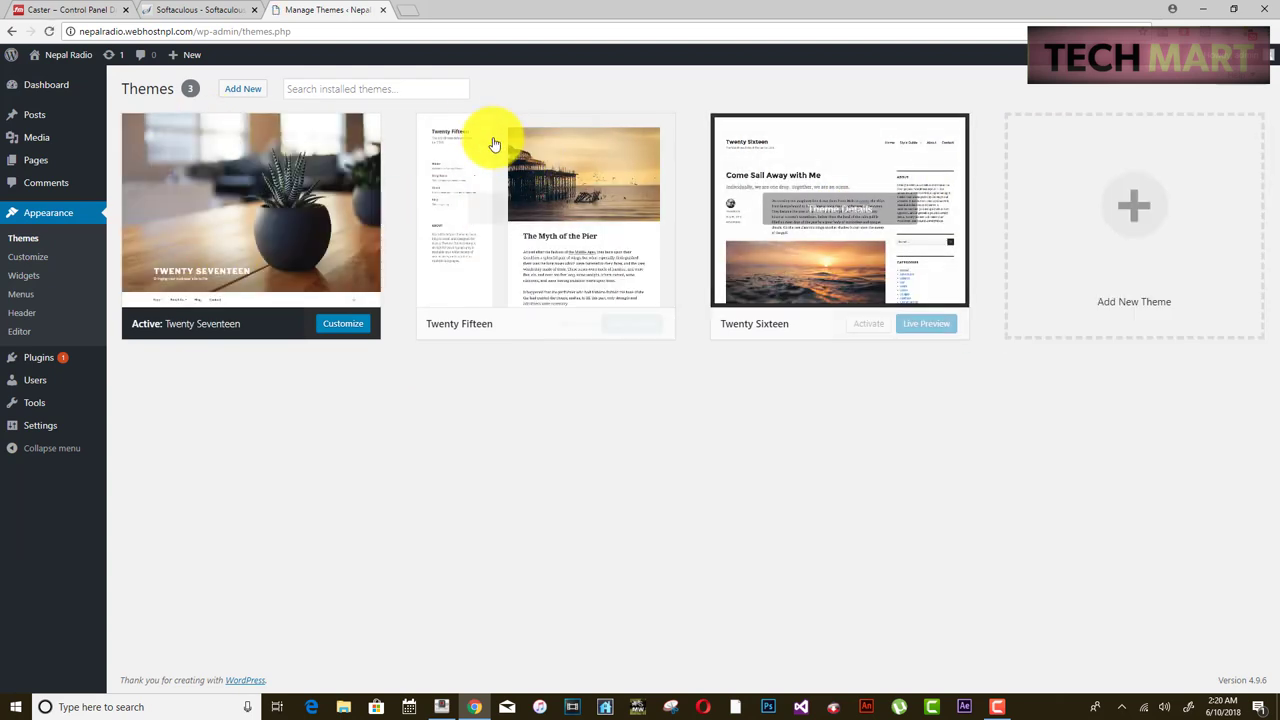
left_click(450, 92)
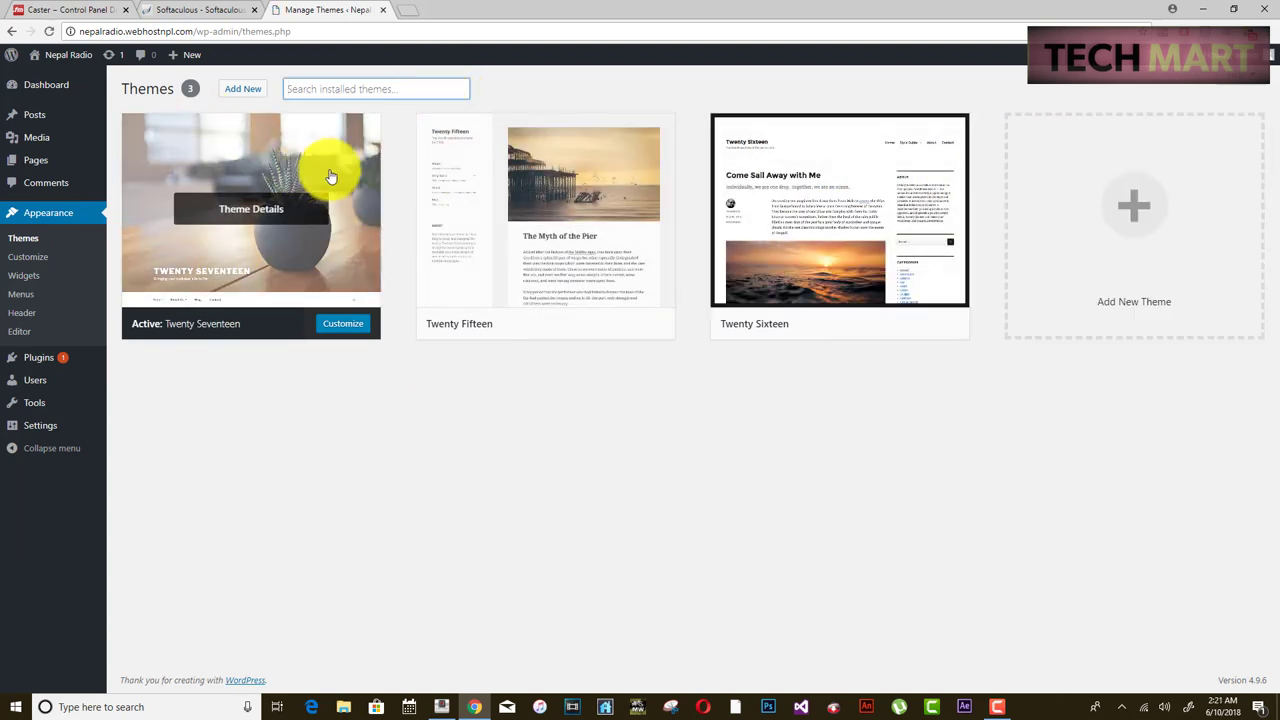
left_click(534, 216)
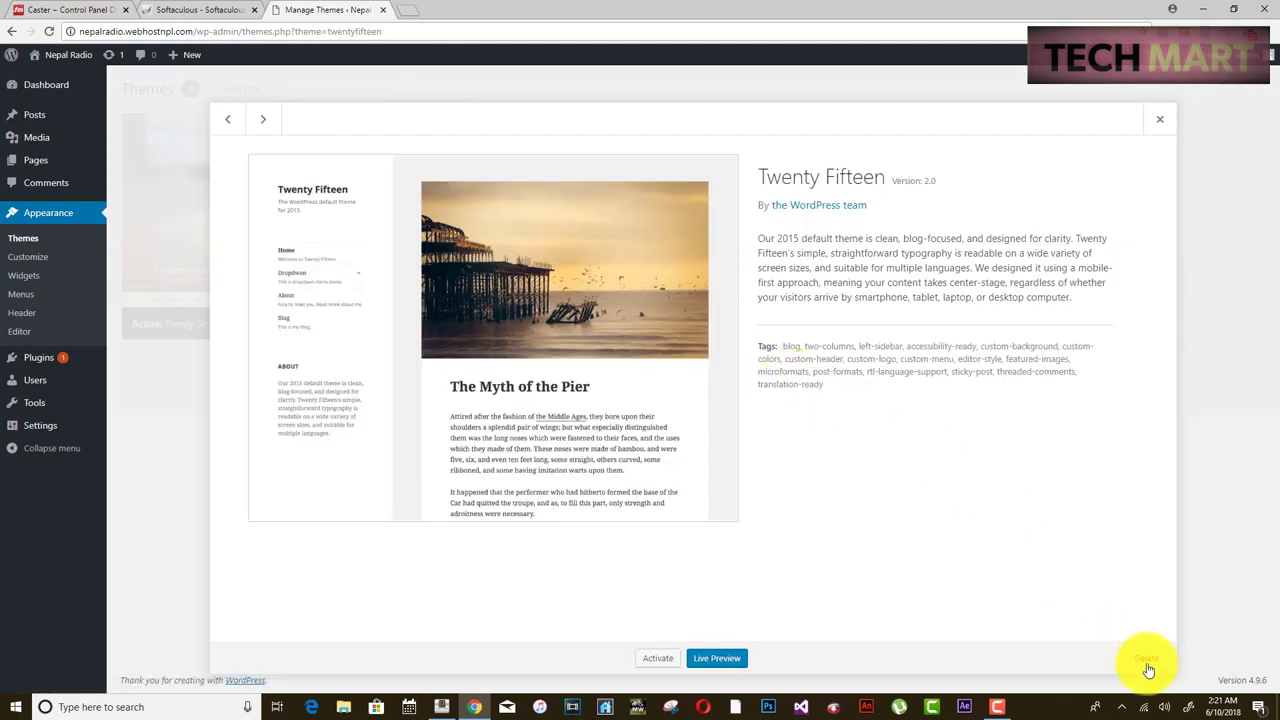
left_click(1147, 659)
left_click(702, 133)
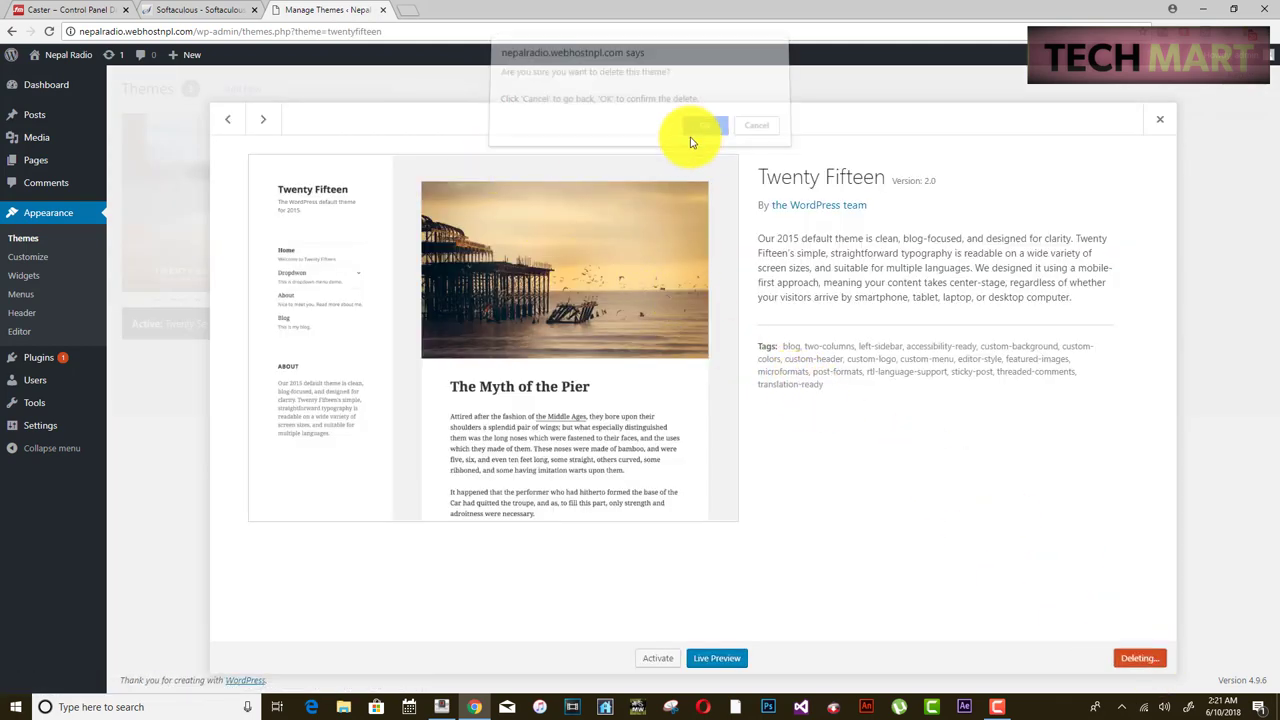
left_click(566, 210)
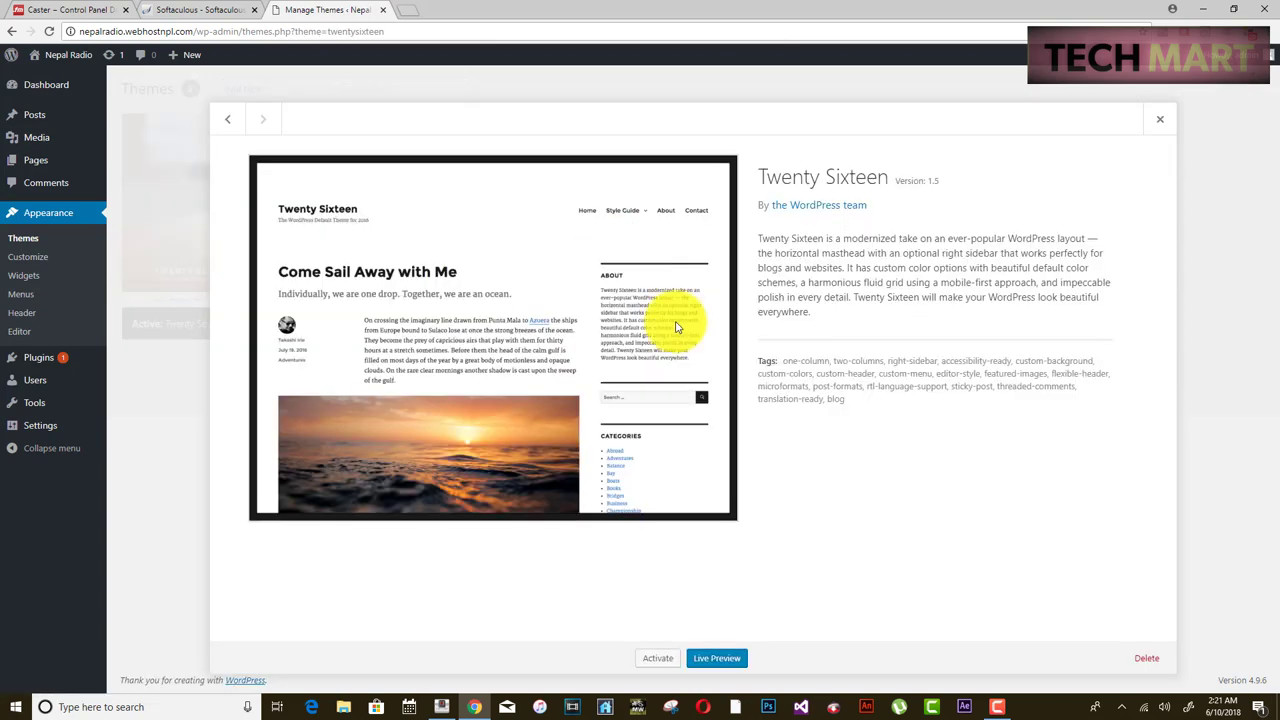
left_click(1145, 660)
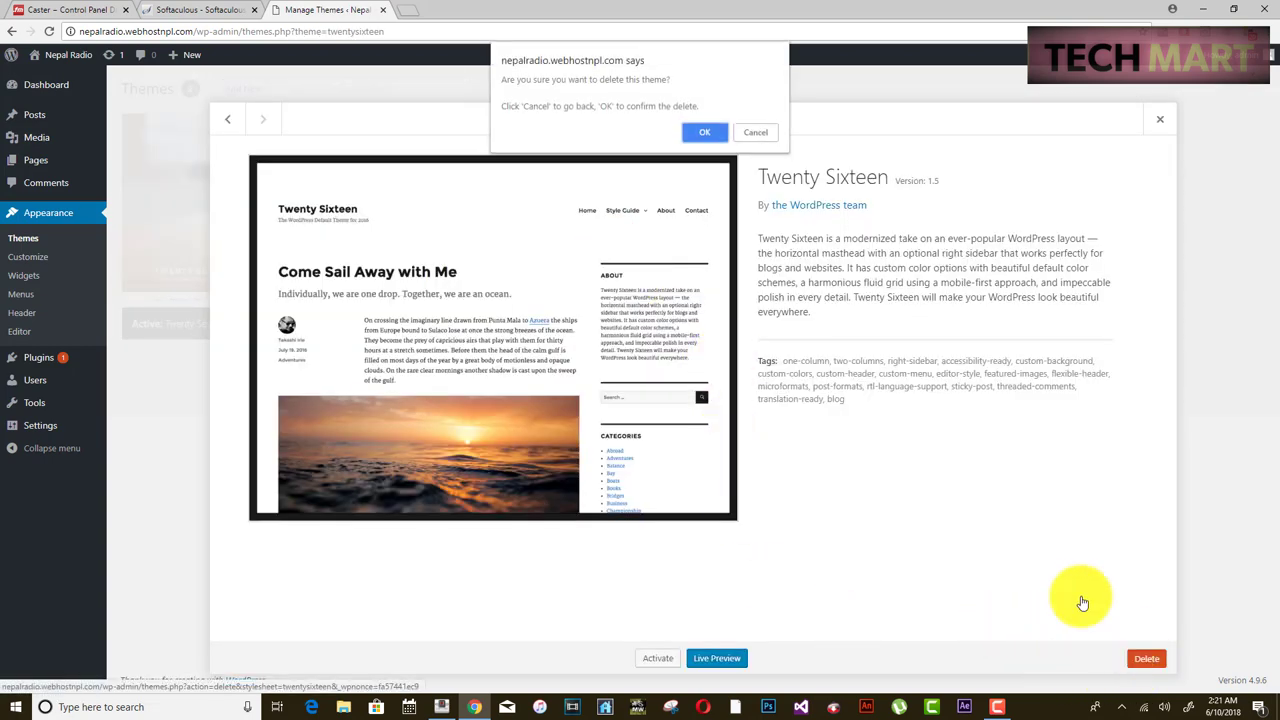
left_click(705, 137)
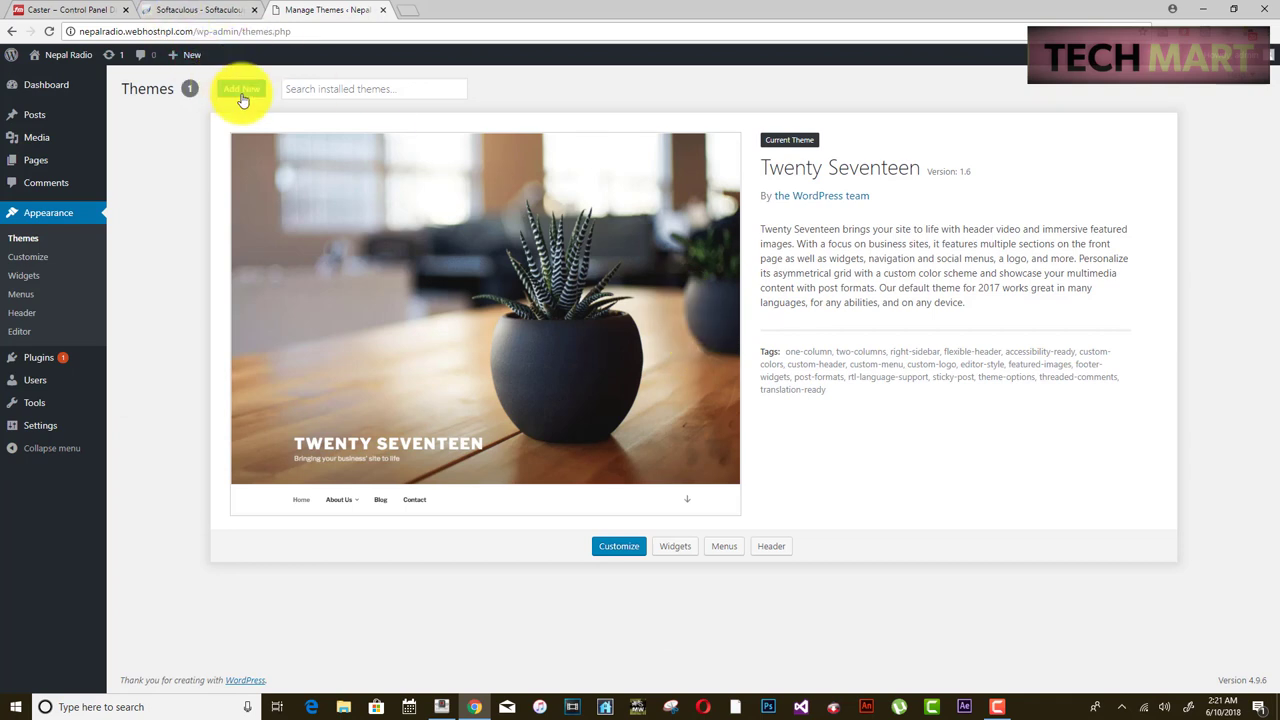
- Search new themes for 'seos music', install Seos Music and activate it
left_click(242, 89)
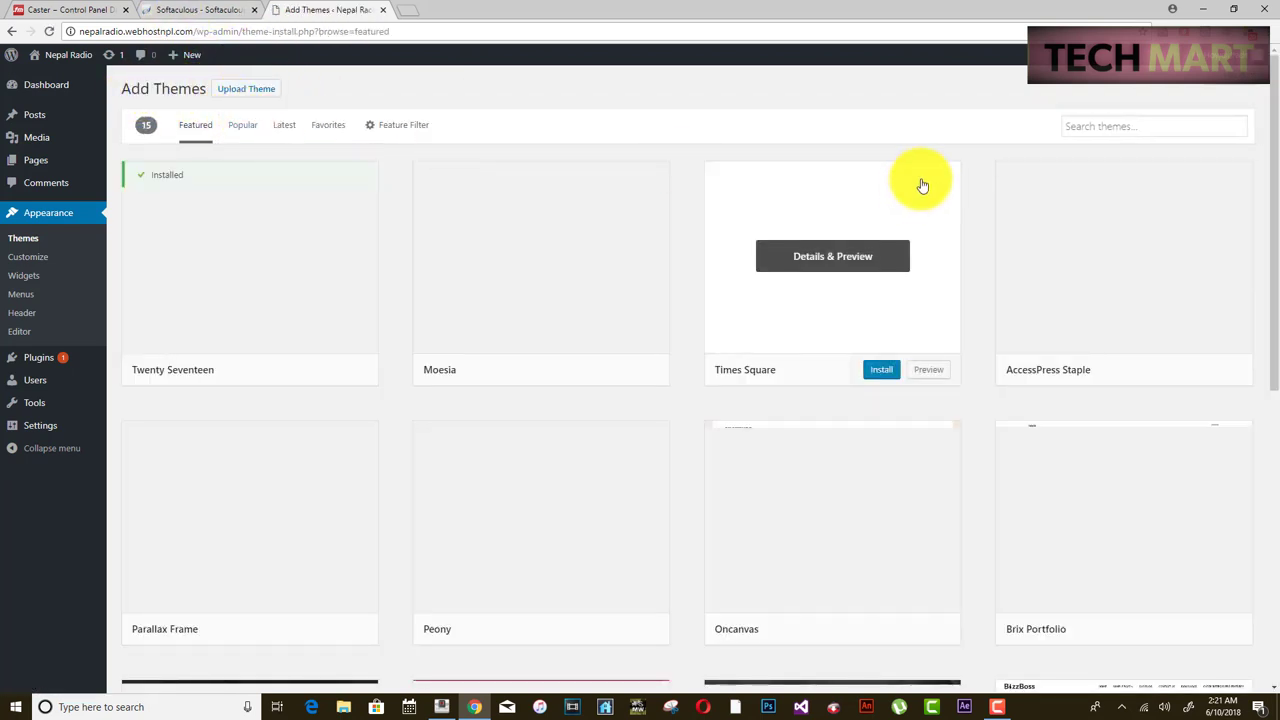
type("x")
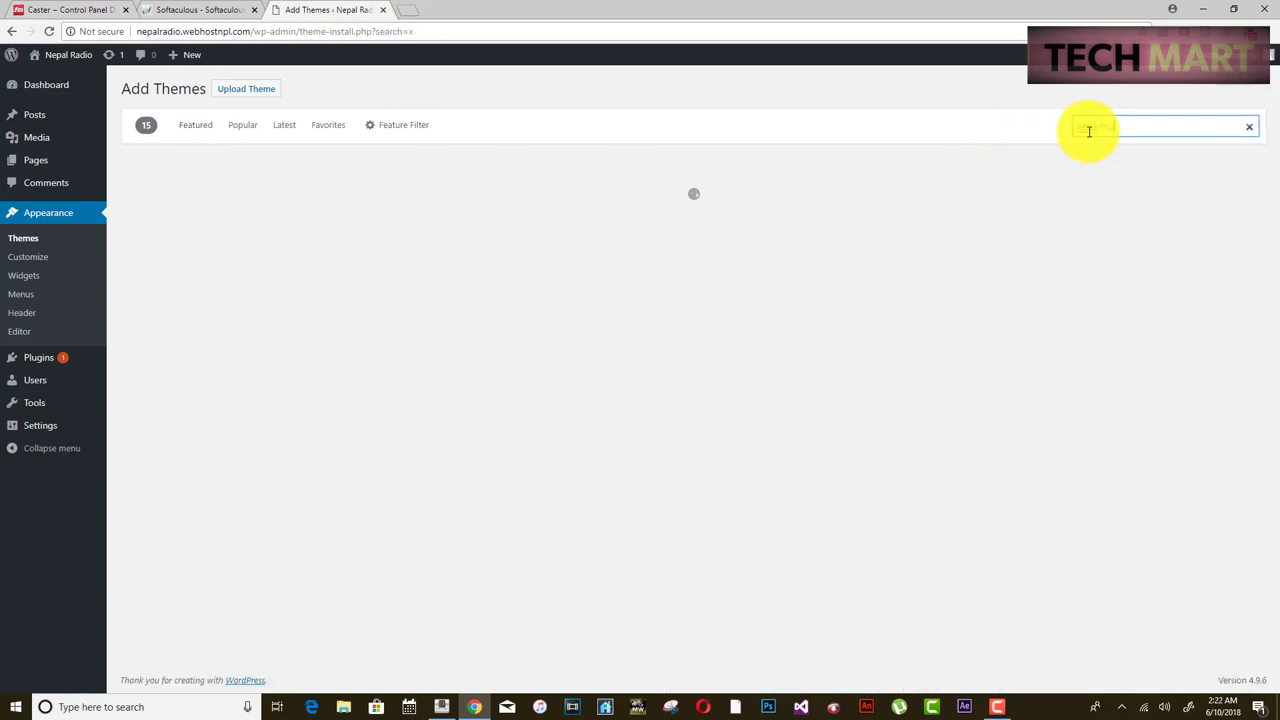
mouse_move(157, 437)
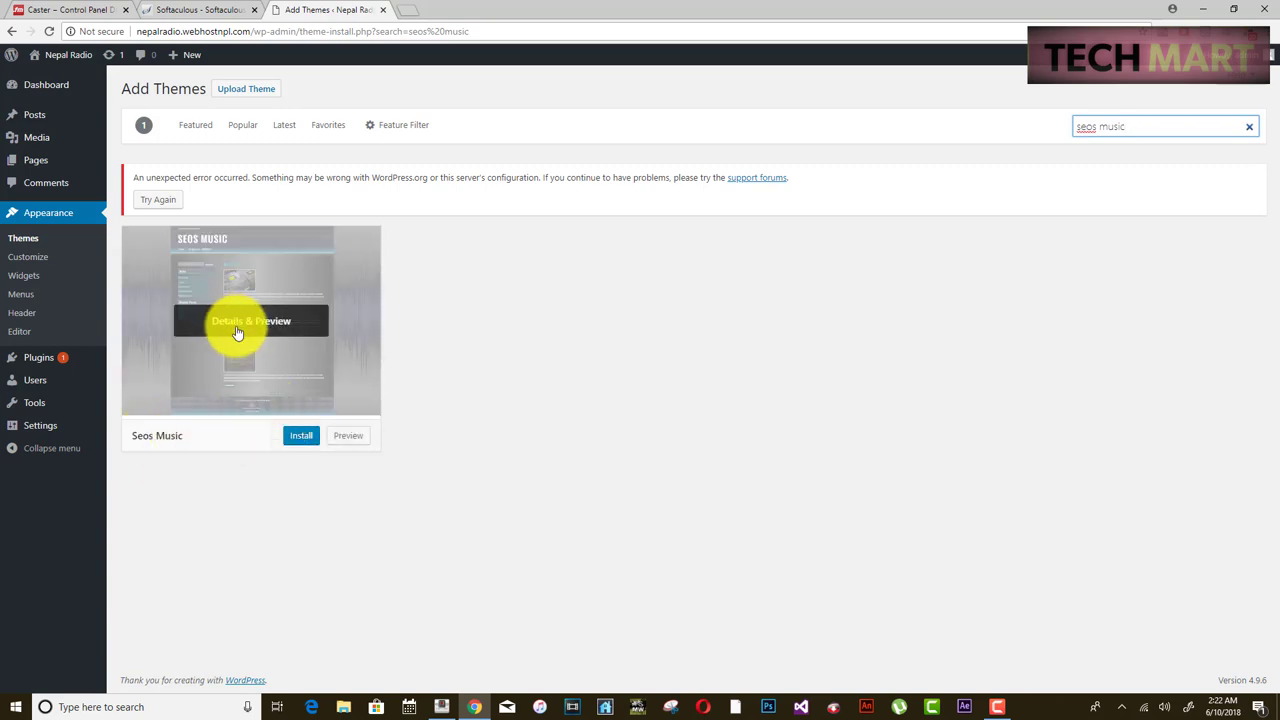
left_click(305, 436)
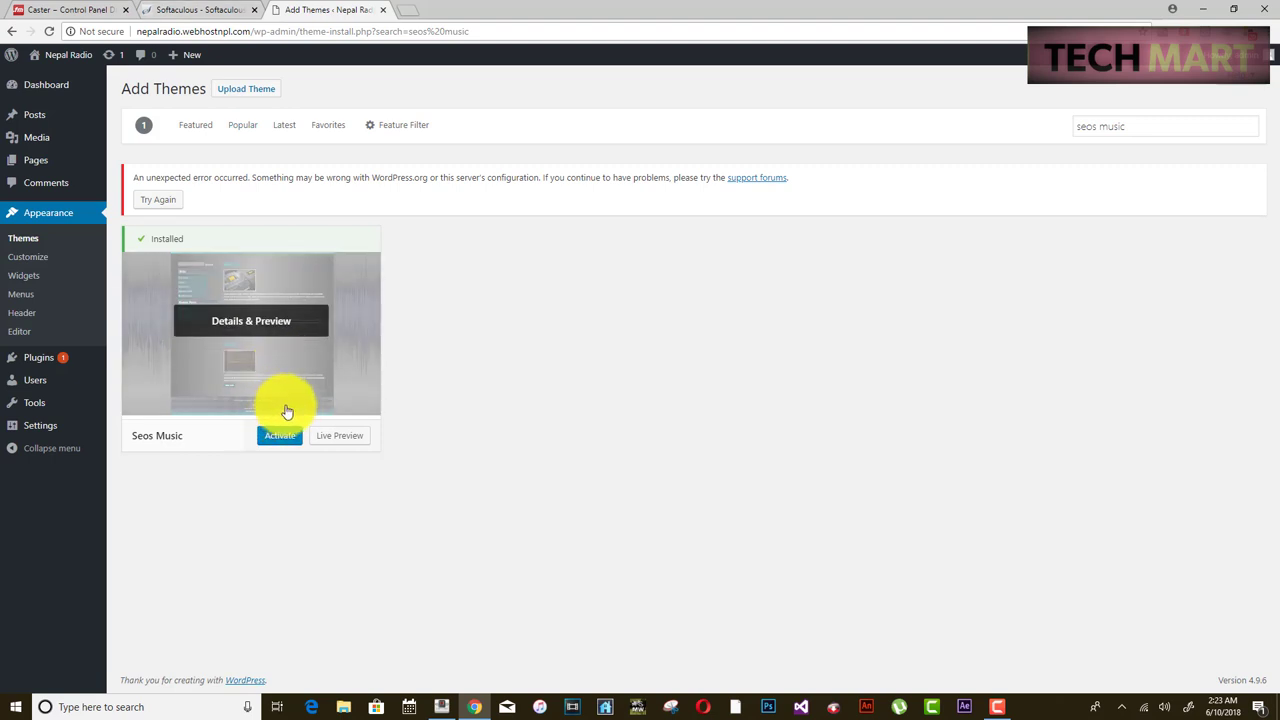
left_click(275, 428)
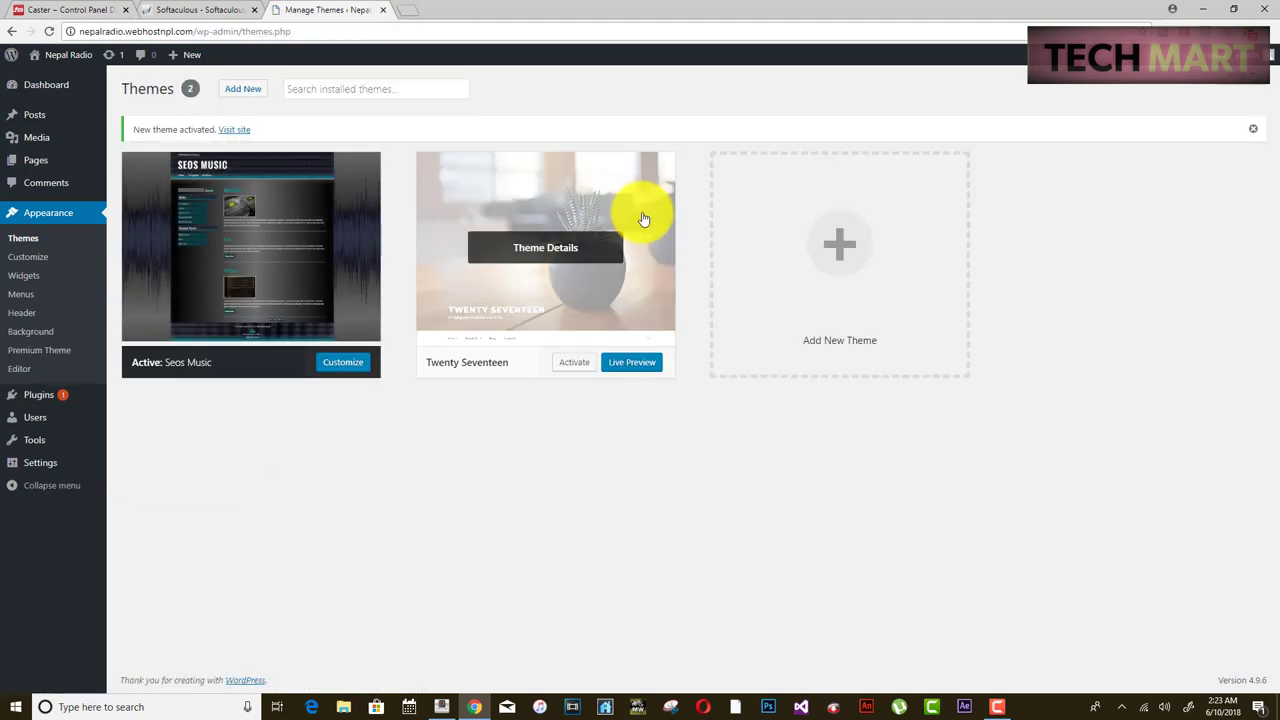
- Delete the Twenty Seventeen theme, then launch Customize from Seos Music's theme details
left_click(547, 247)
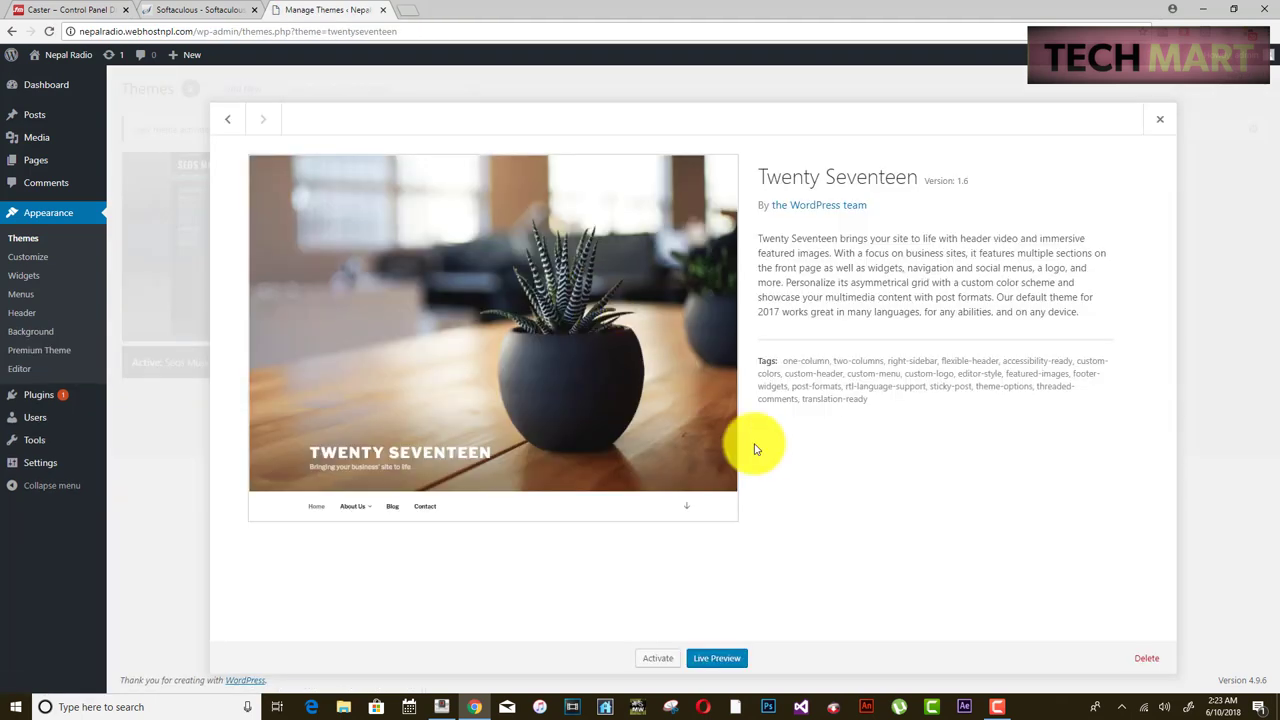
left_click(1142, 660)
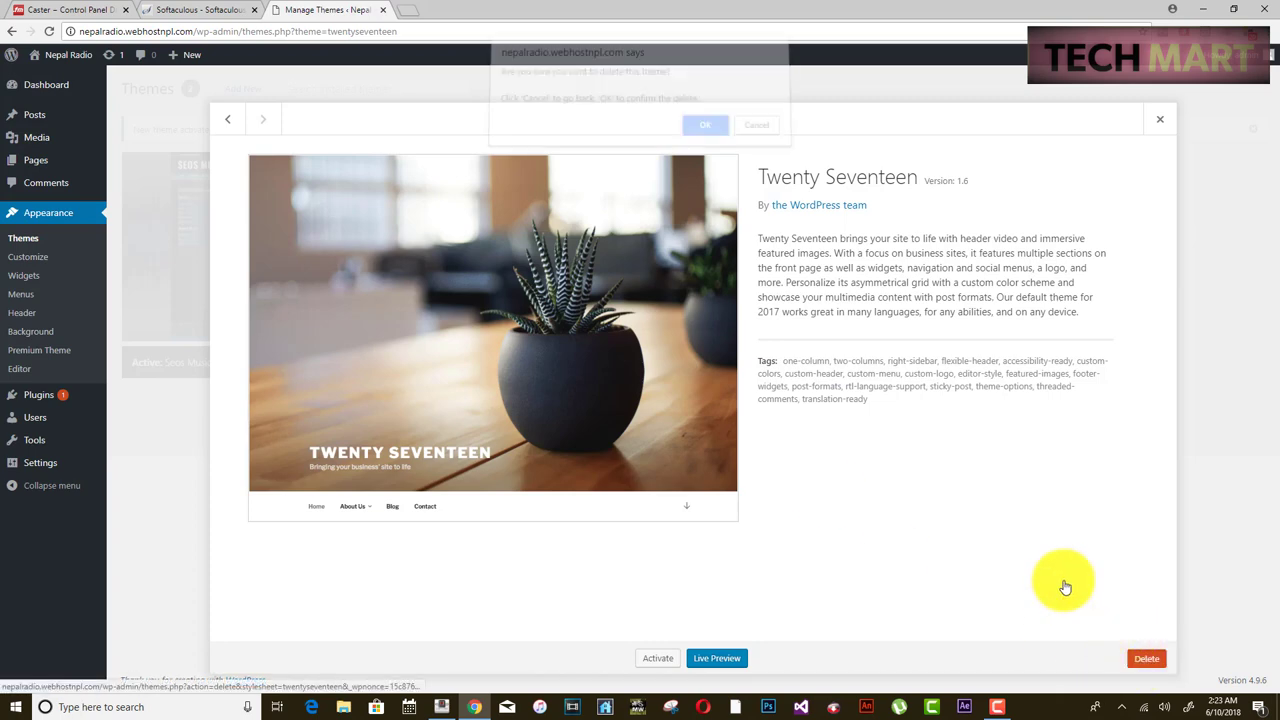
left_click(706, 127)
left_click(309, 186)
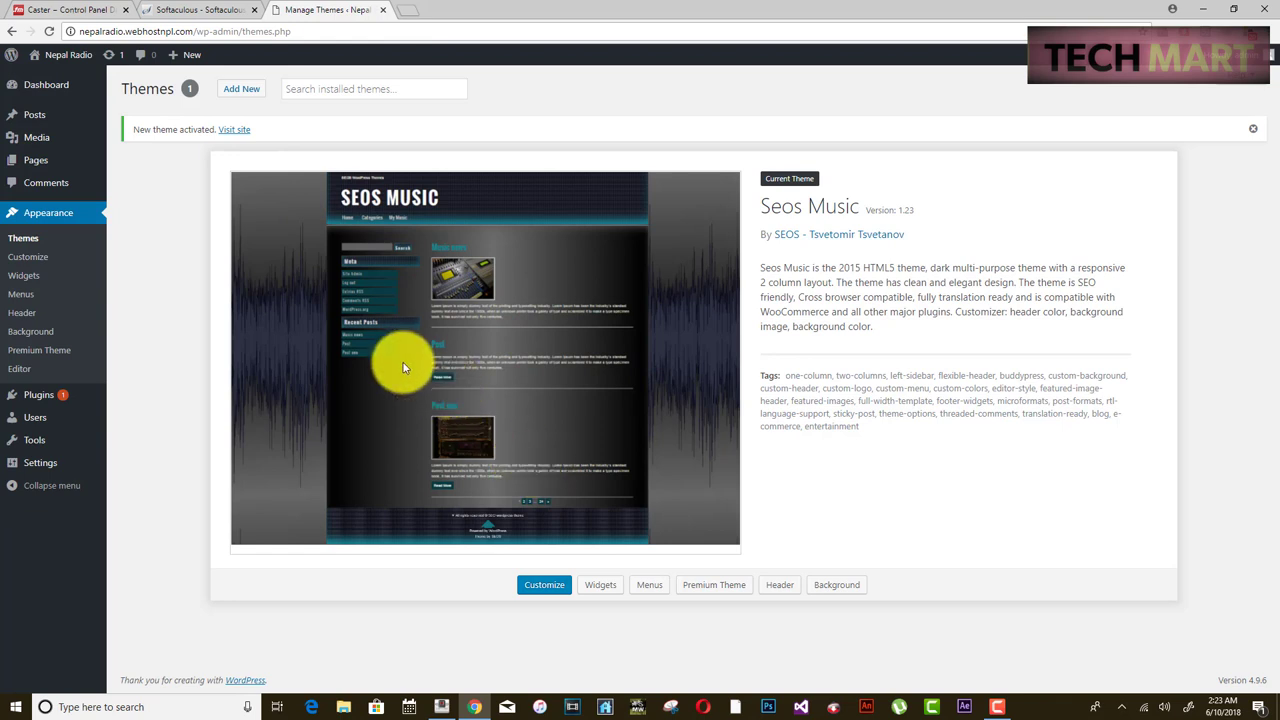
left_click(545, 588)
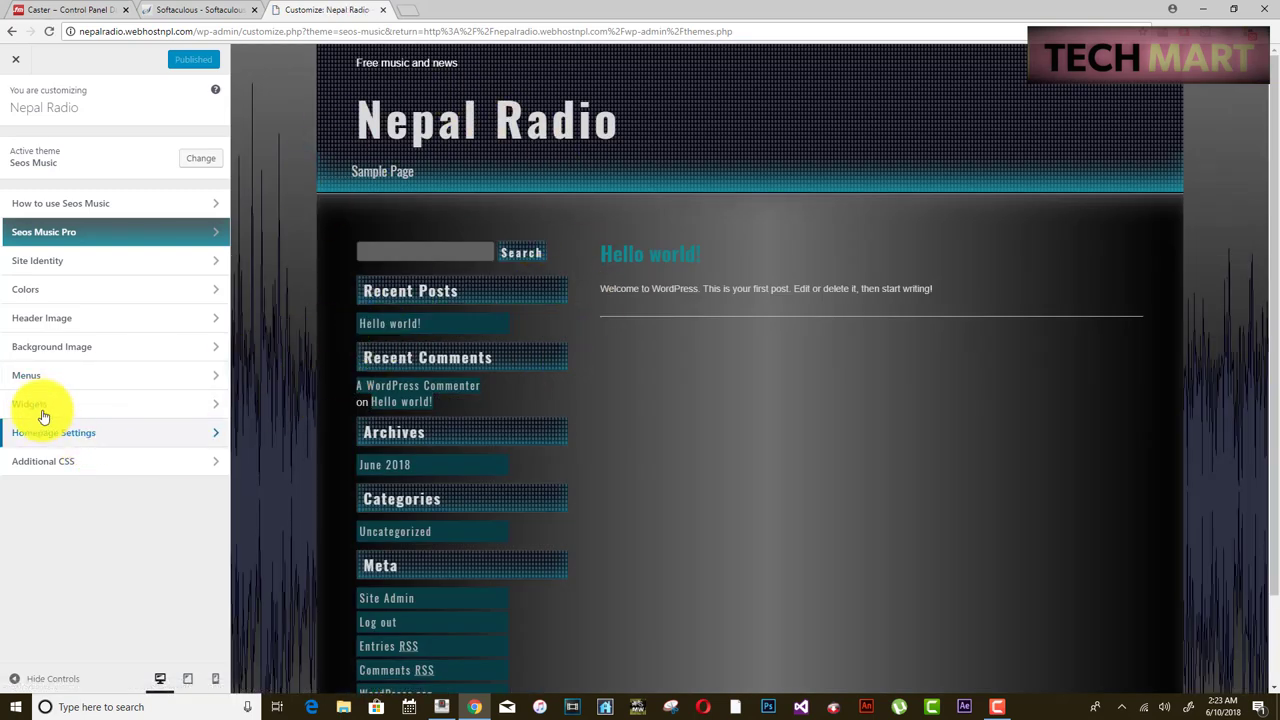
- Remove Meta, Categories, Archives, Recent Comments, Recent Posts and Search widgets from sidebar-1
left_click(35, 405)
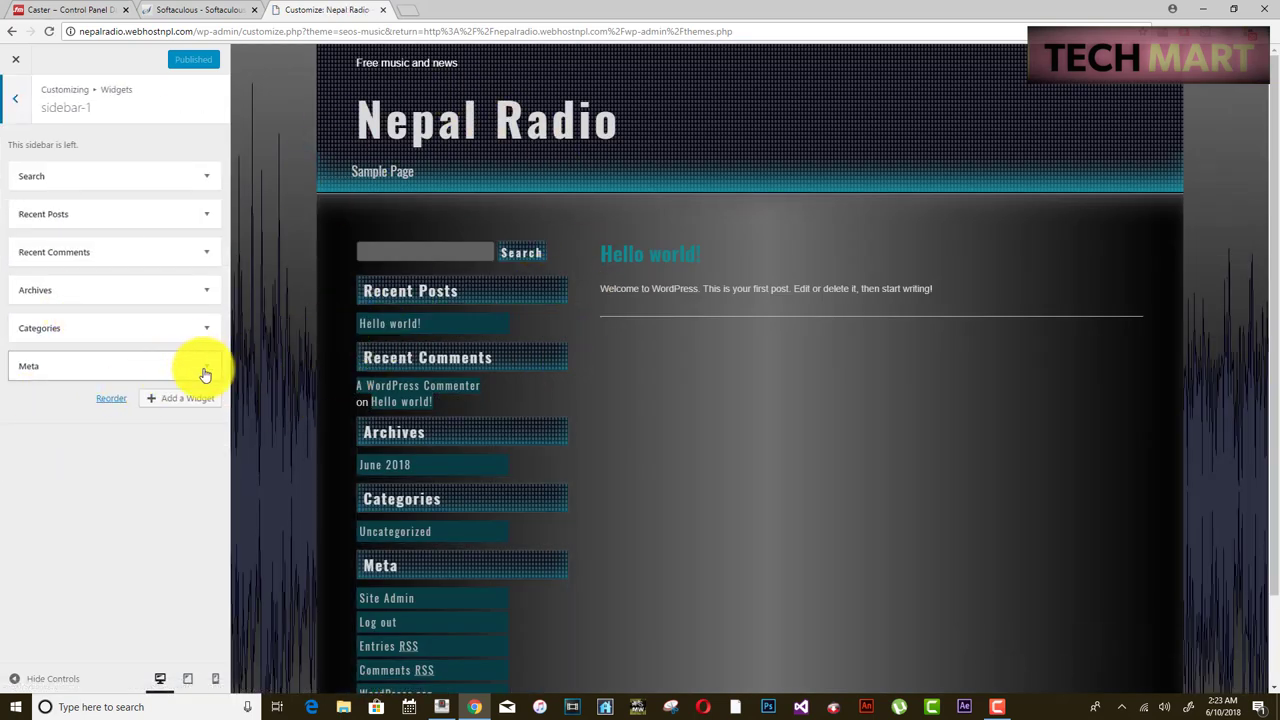
left_click(205, 370)
left_click(30, 436)
left_click(60, 328)
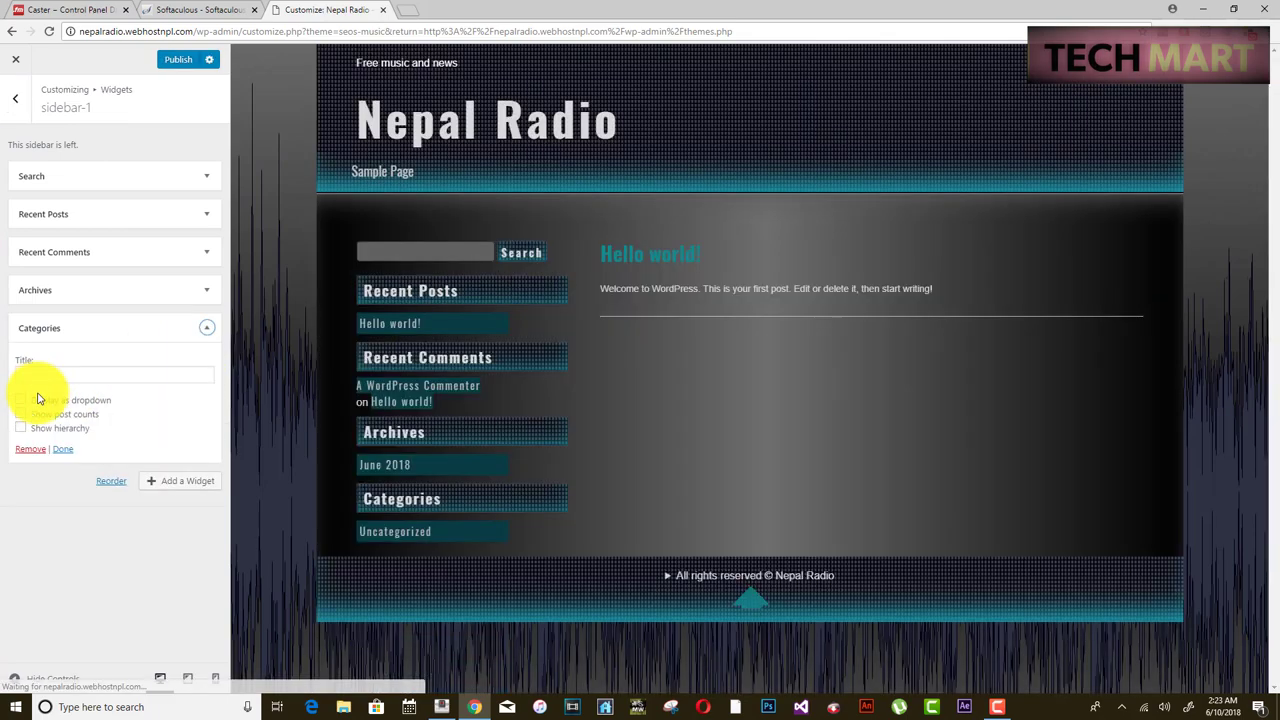
left_click(30, 449)
left_click(30, 360)
left_click(206, 252)
left_click(30, 322)
left_click(206, 214)
left_click(30, 284)
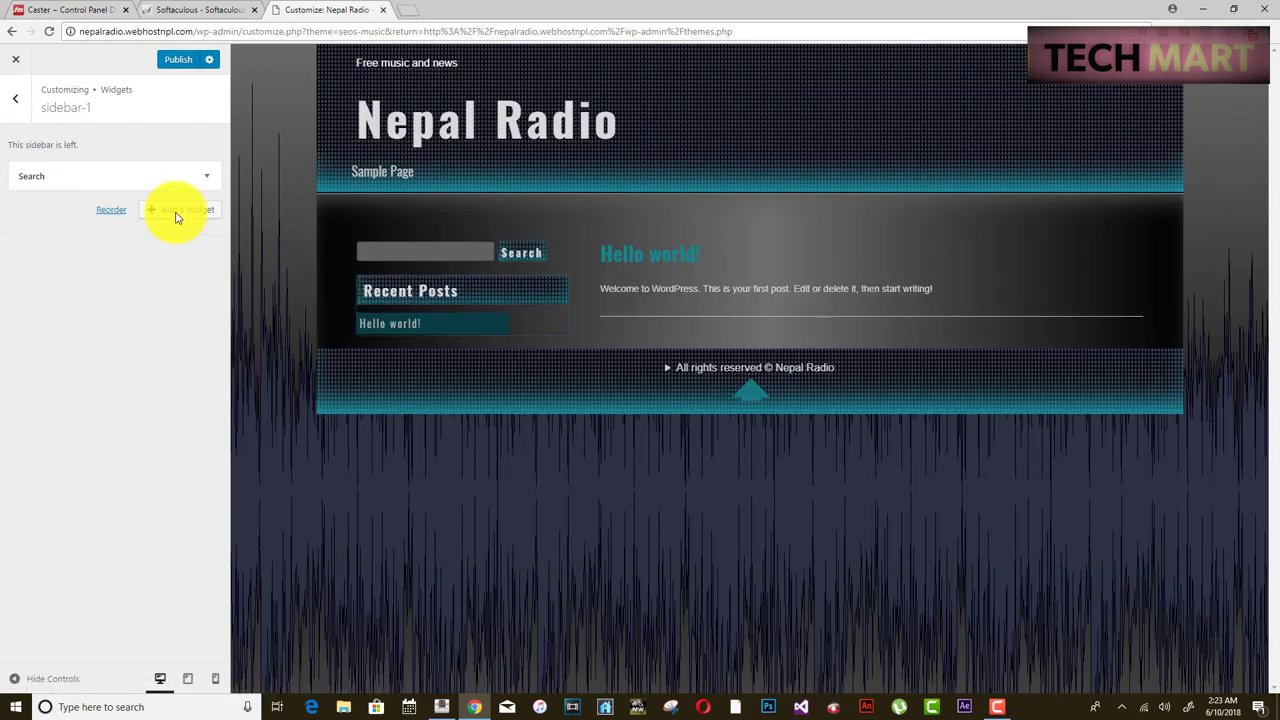
left_click(206, 176)
left_click(31, 248)
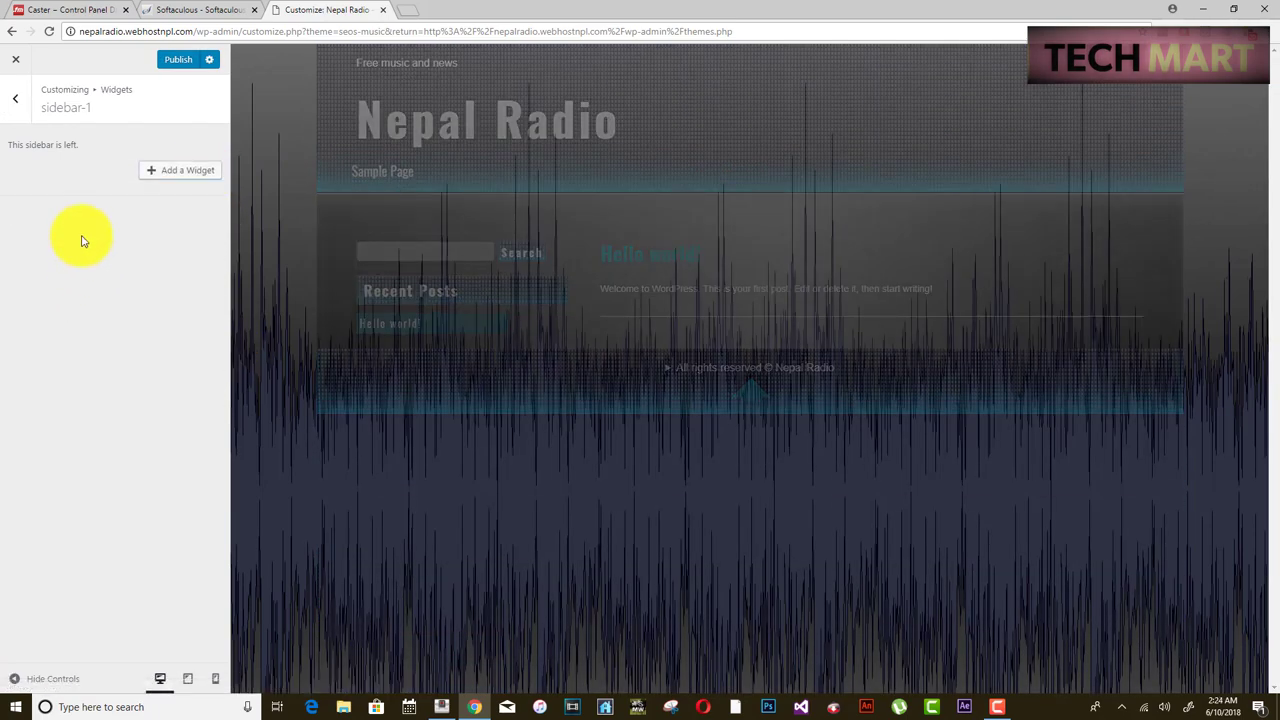
- Add a Text widget to sidebar-1 and title it 'Nepal Radio'
left_click(161, 178)
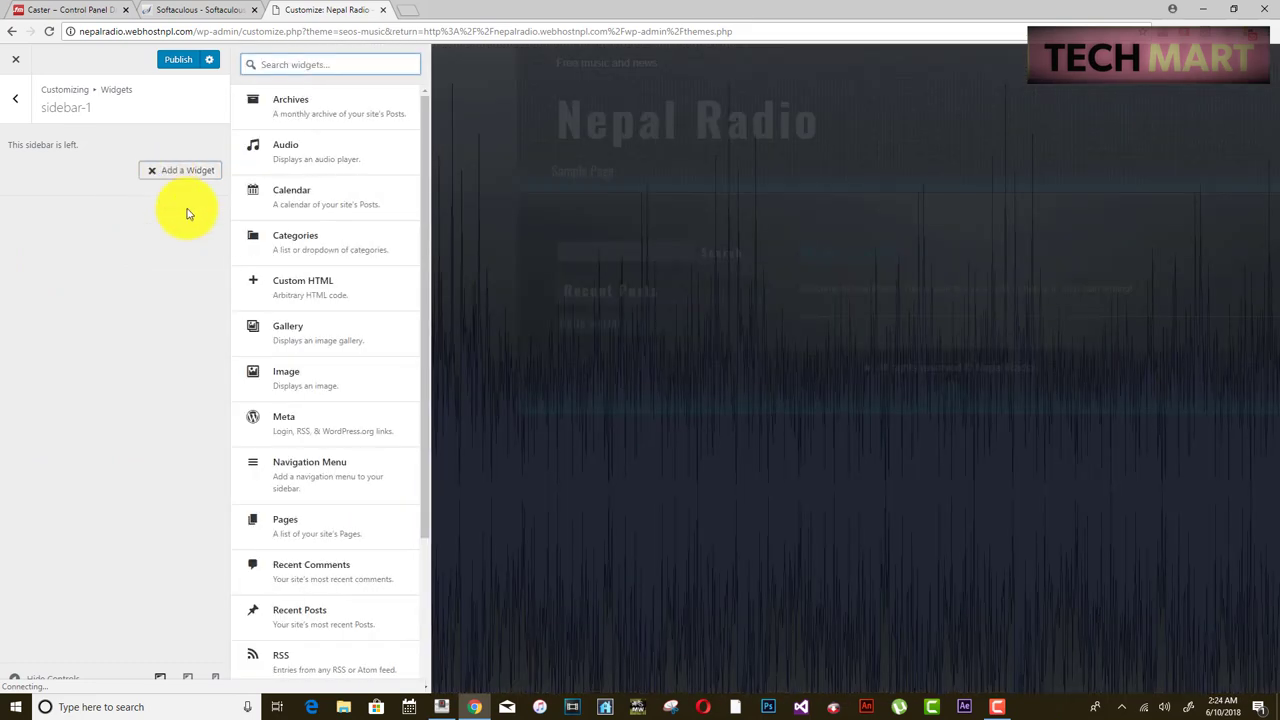
left_click_drag(425, 333, 408, 510)
left_click(300, 598)
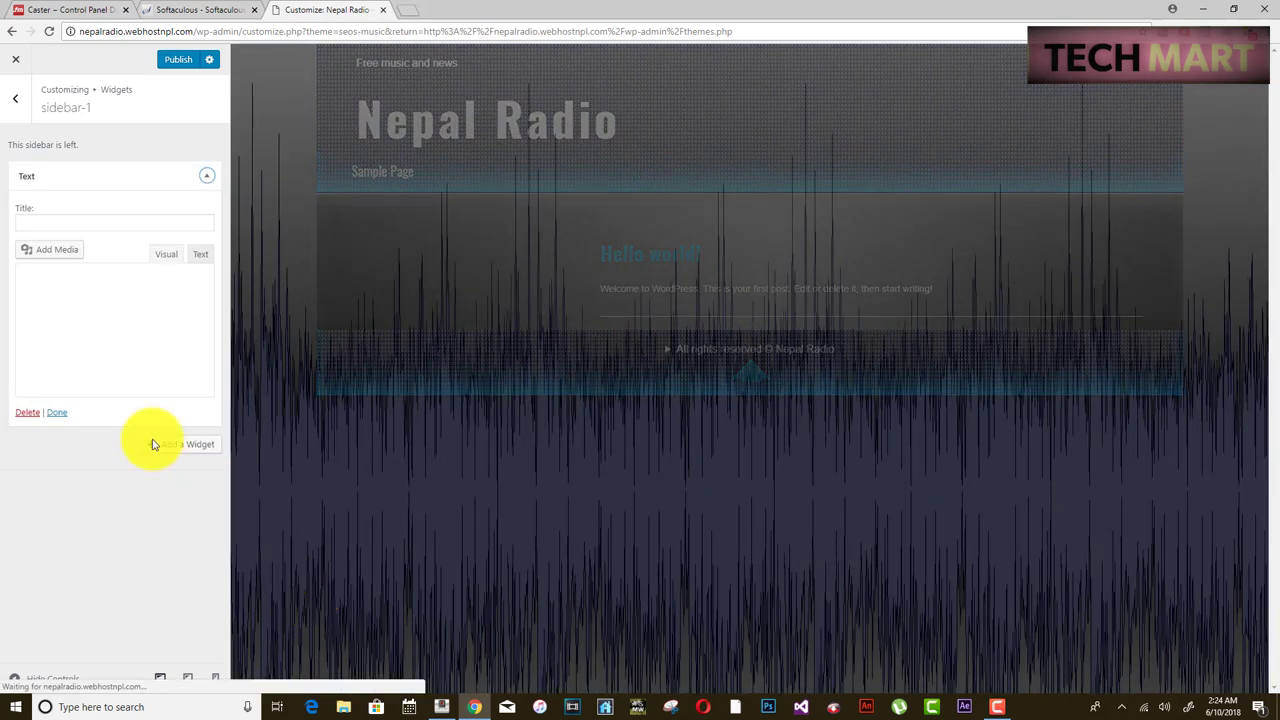
left_click(200, 258)
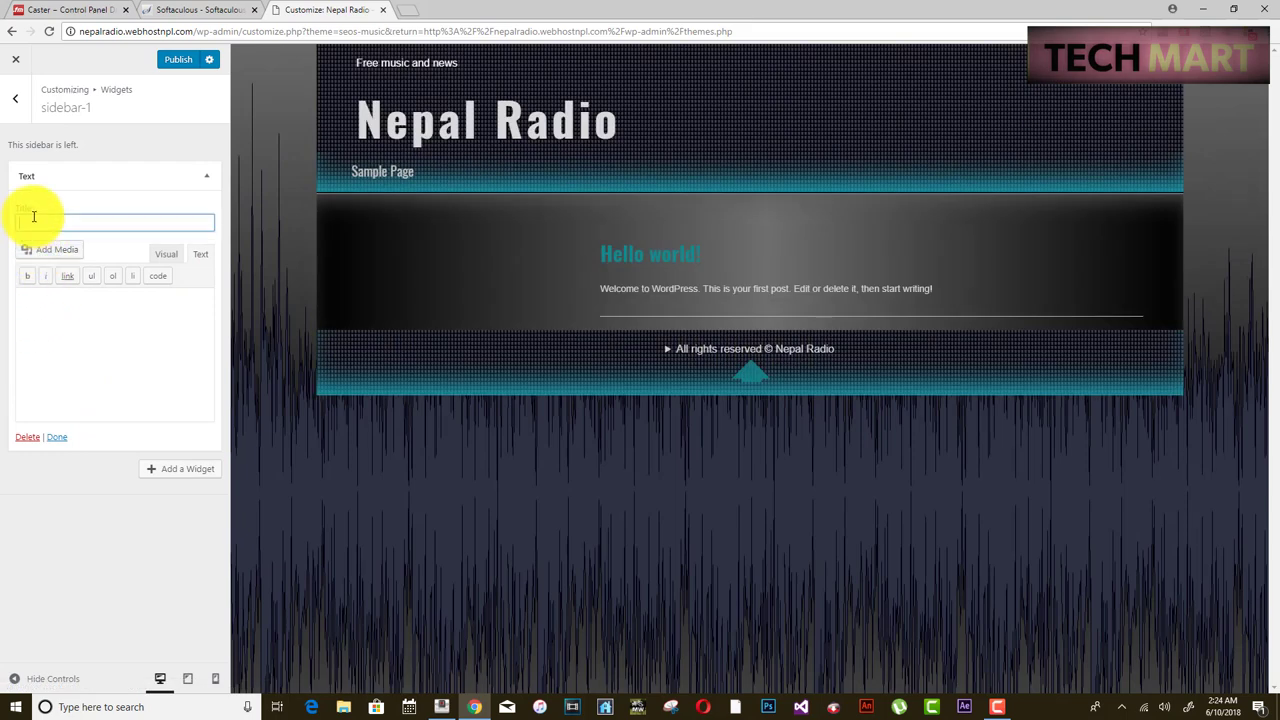
type("Nepal Radio")
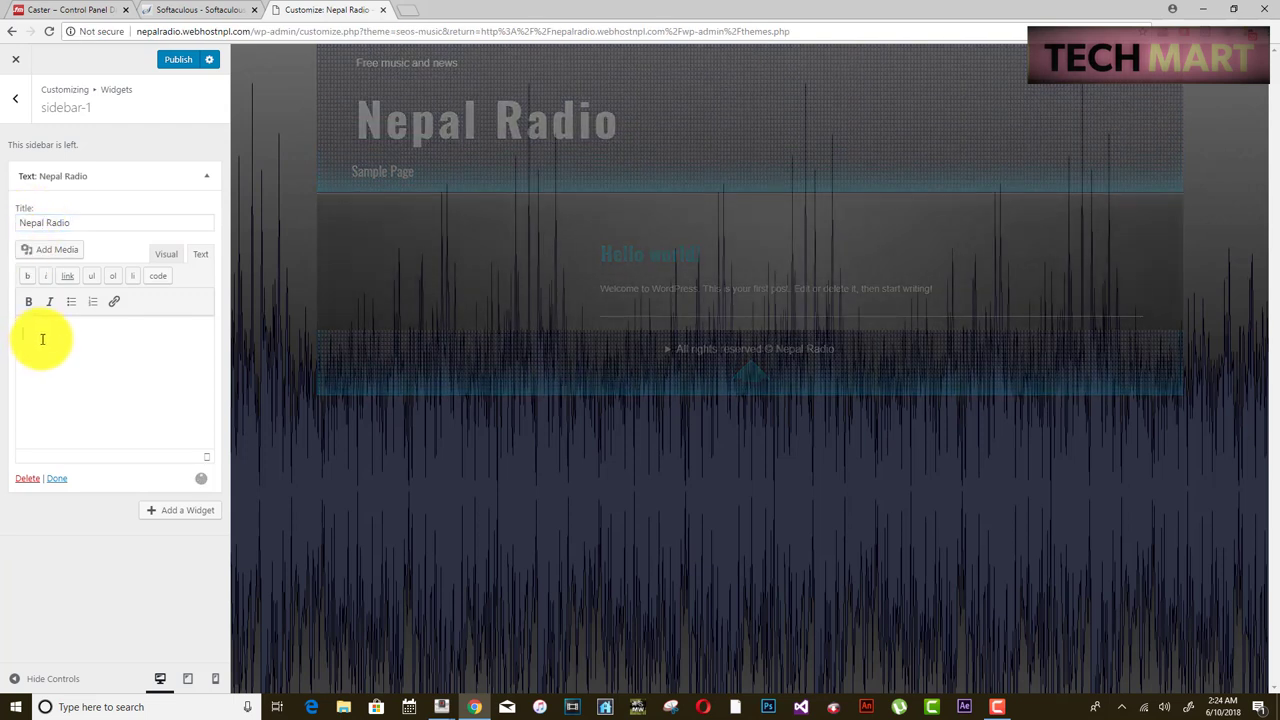
- Copy the Embedded Player code from Caster.fm's Widgets page and return to the WordPress Customizer
left_click(72, 12)
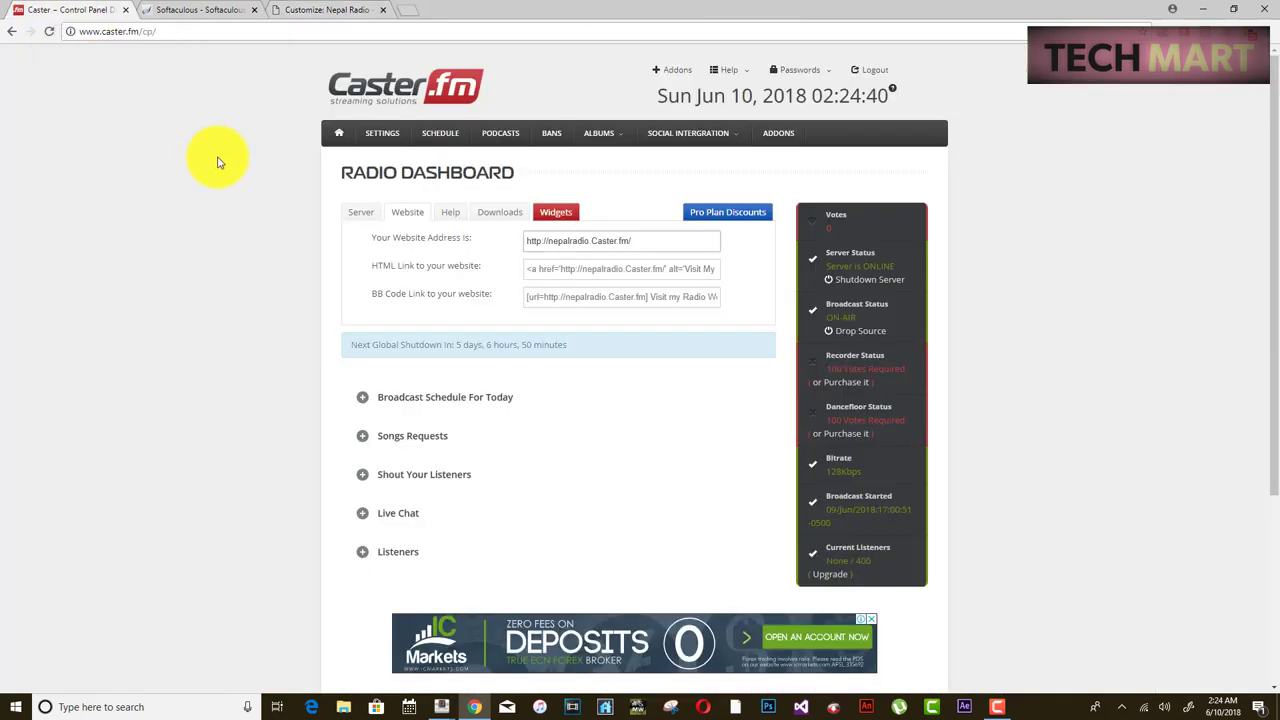
left_click(555, 215)
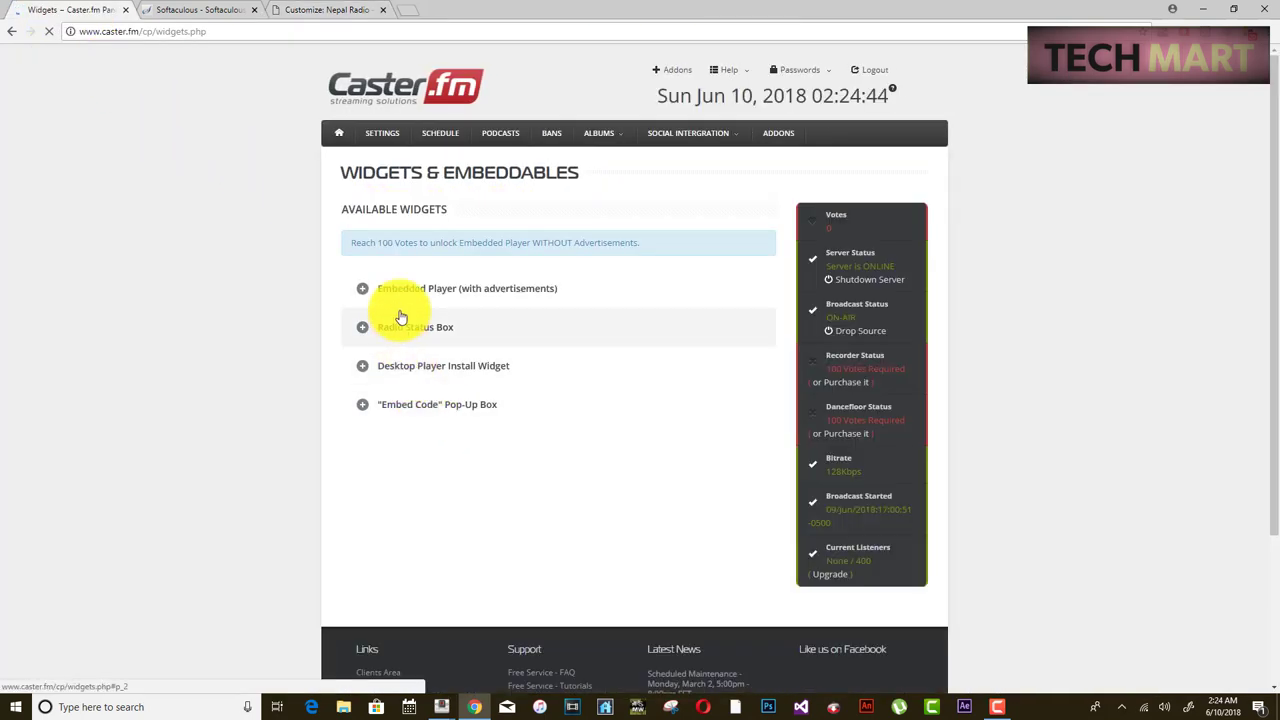
left_click(409, 290)
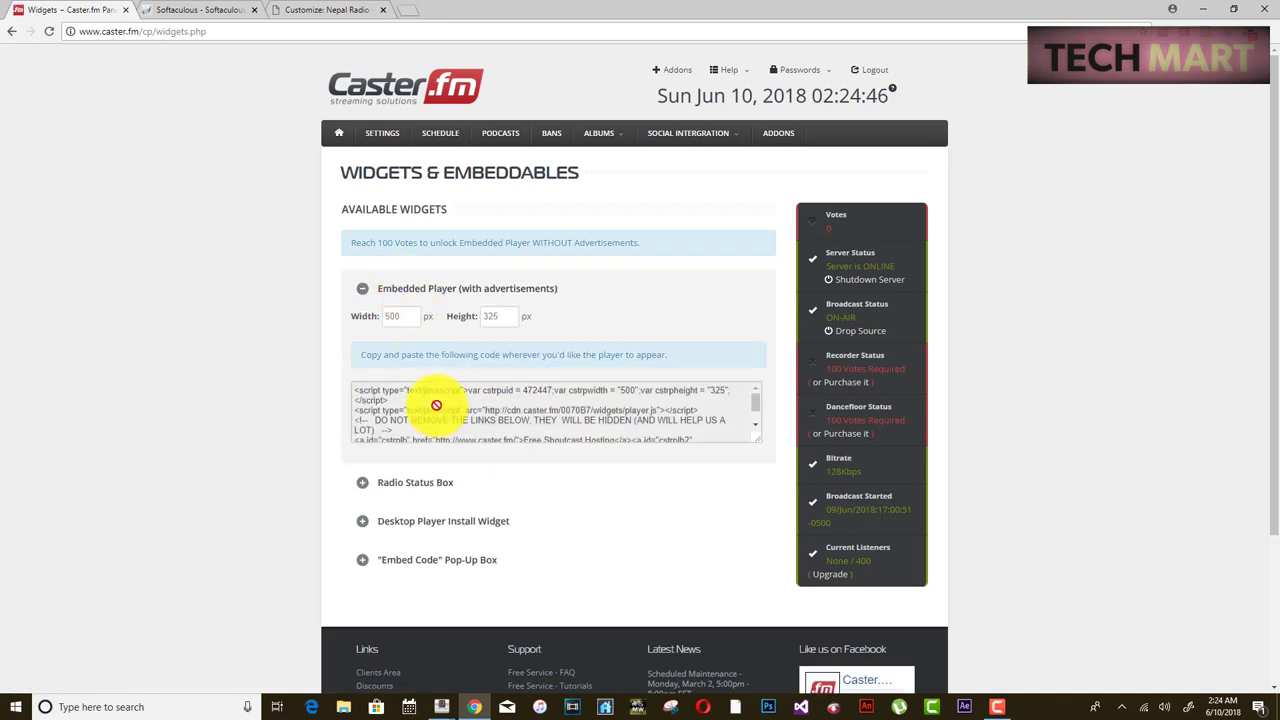
left_click(436, 405)
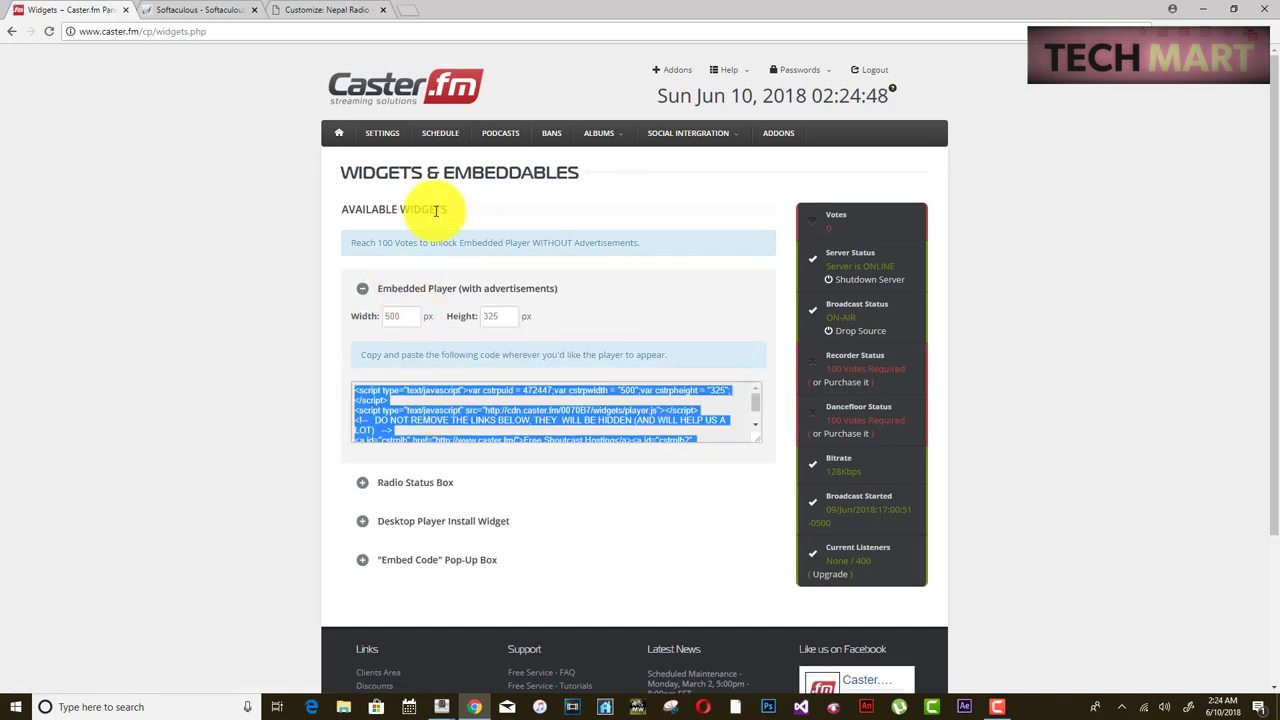
left_click(338, 12)
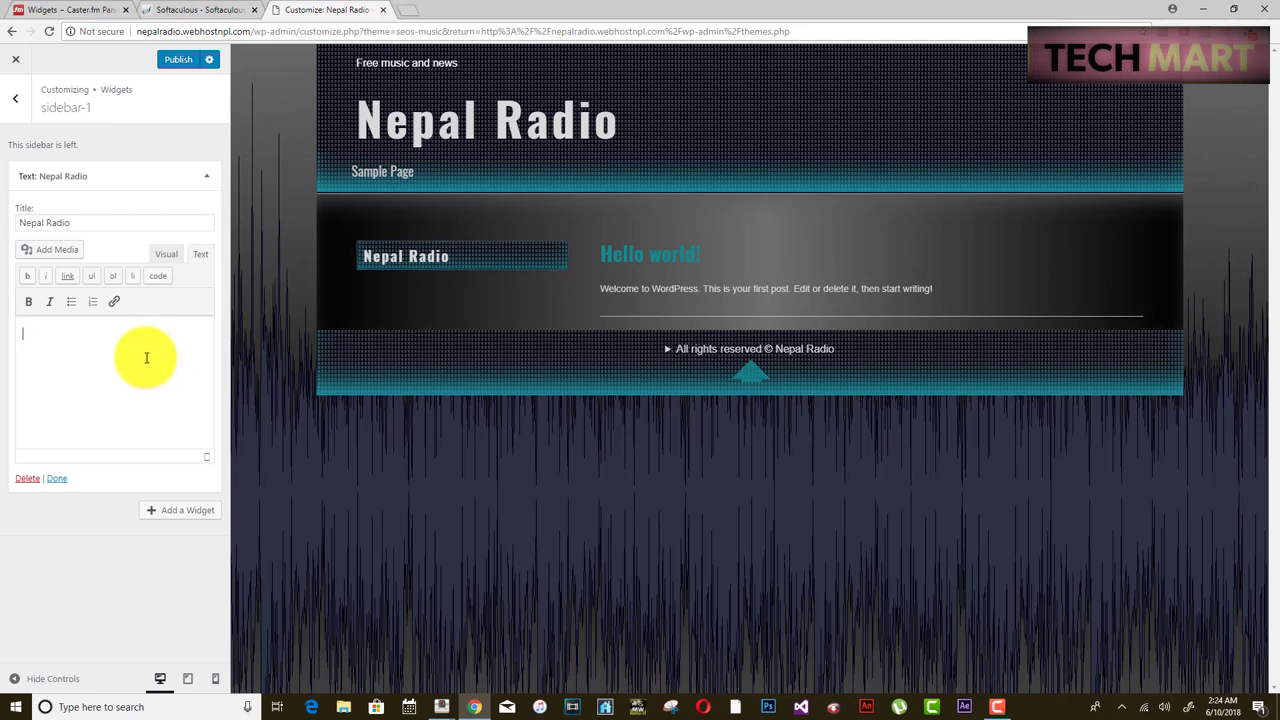
- Paste the player embed code into the Nepal Radio widget, then clear the wrongly pasted content
key("ctrl+v")
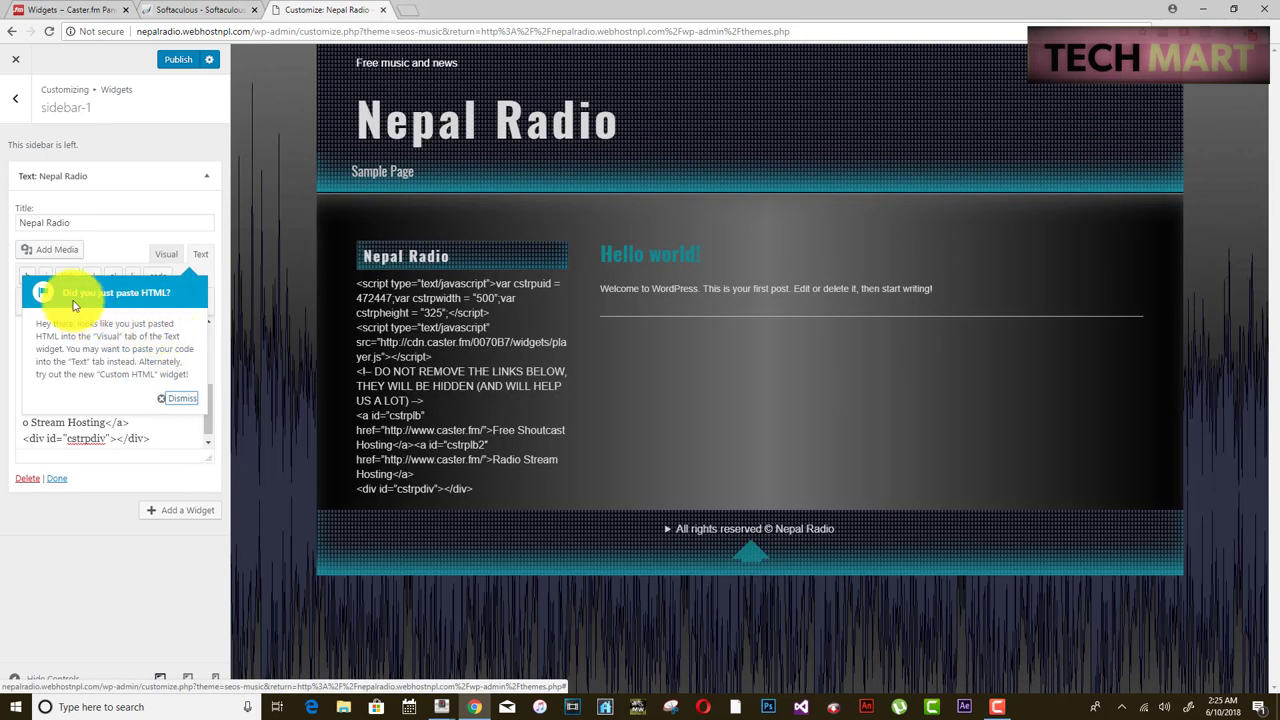
left_click(180, 399)
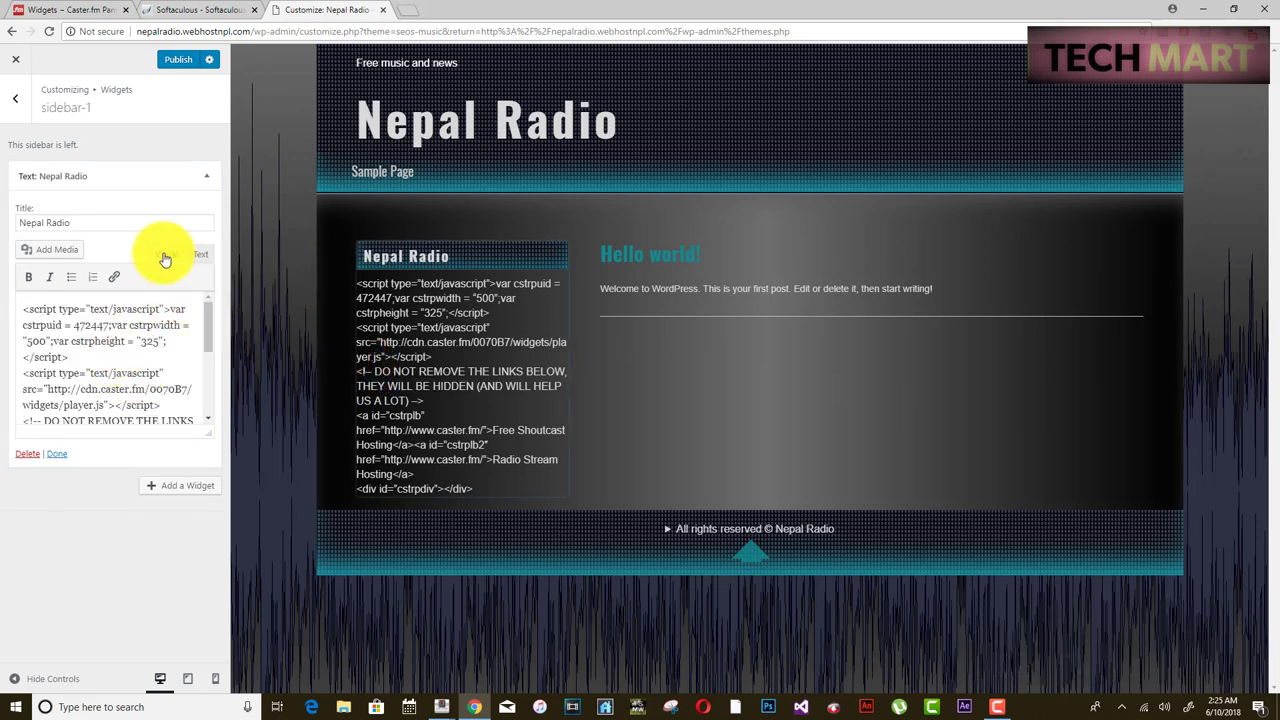
left_click_drag(356, 283, 514, 498)
key("ctrl+c")
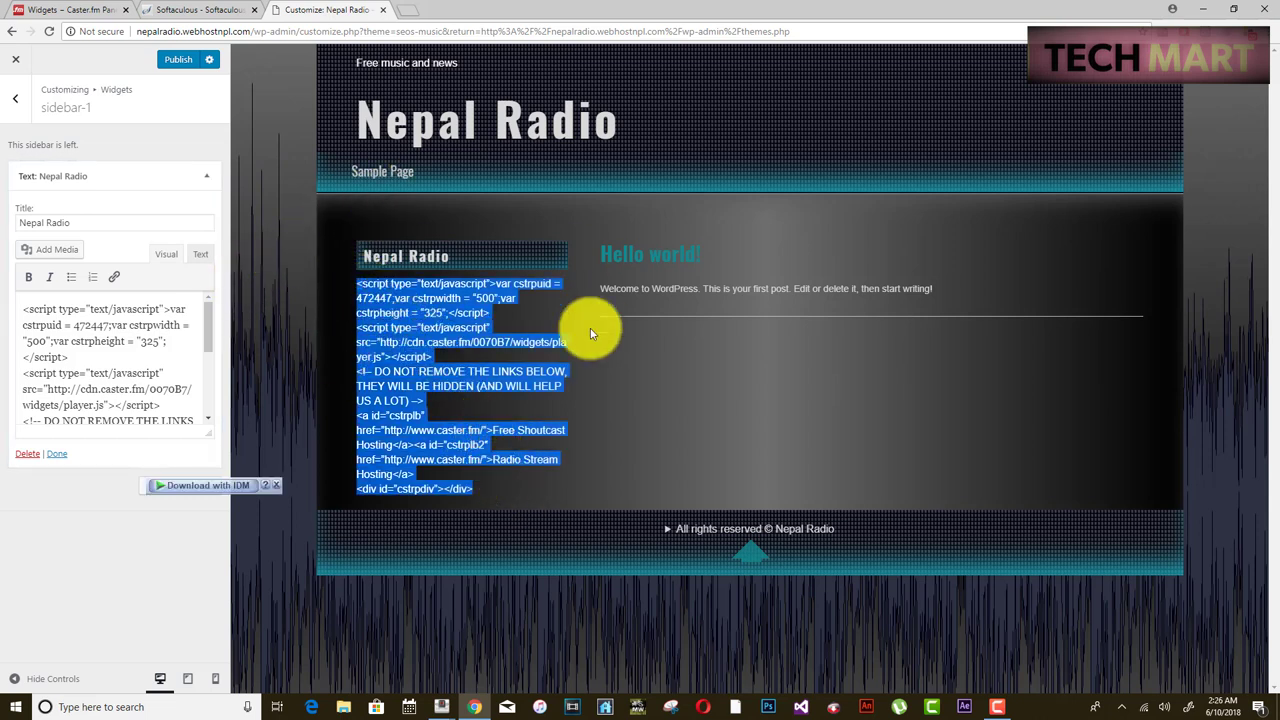
left_click(158, 408)
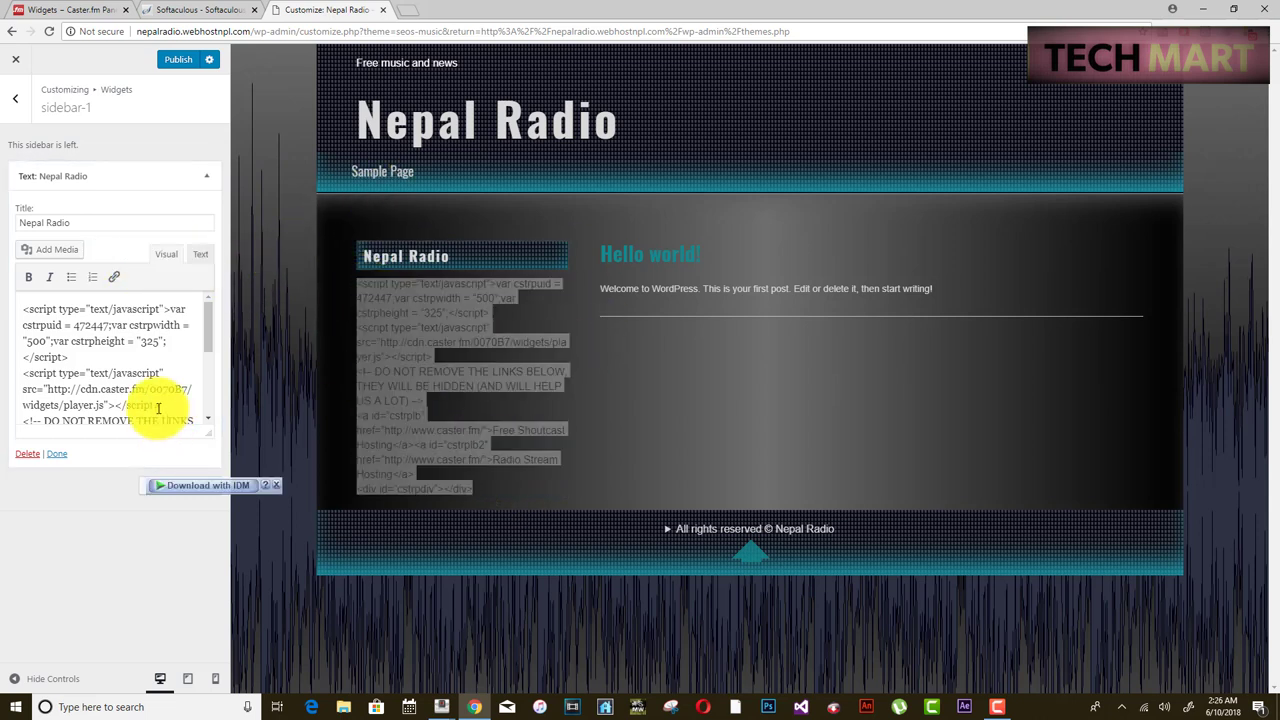
key("ctrl+a")
key("Delete")
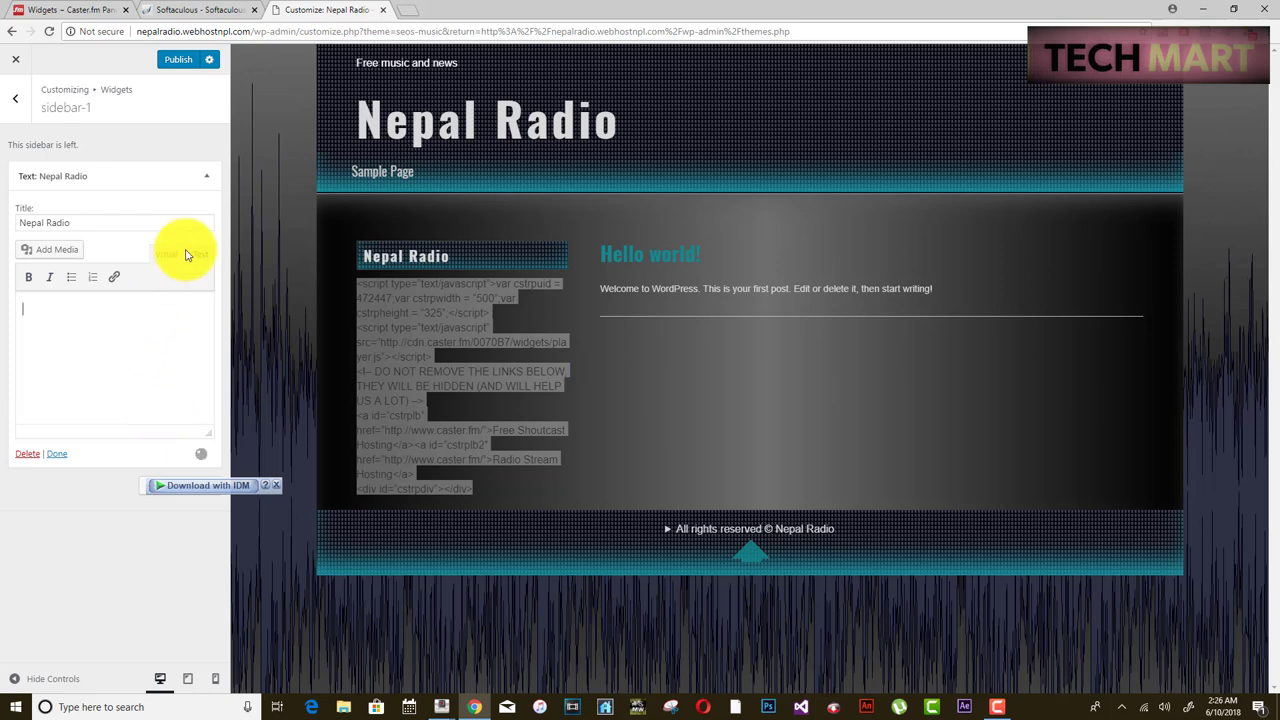
- Re-paste the Caster.fm embed code as raw HTML in the Text tab, finish the widget, and publish
left_click(197, 256)
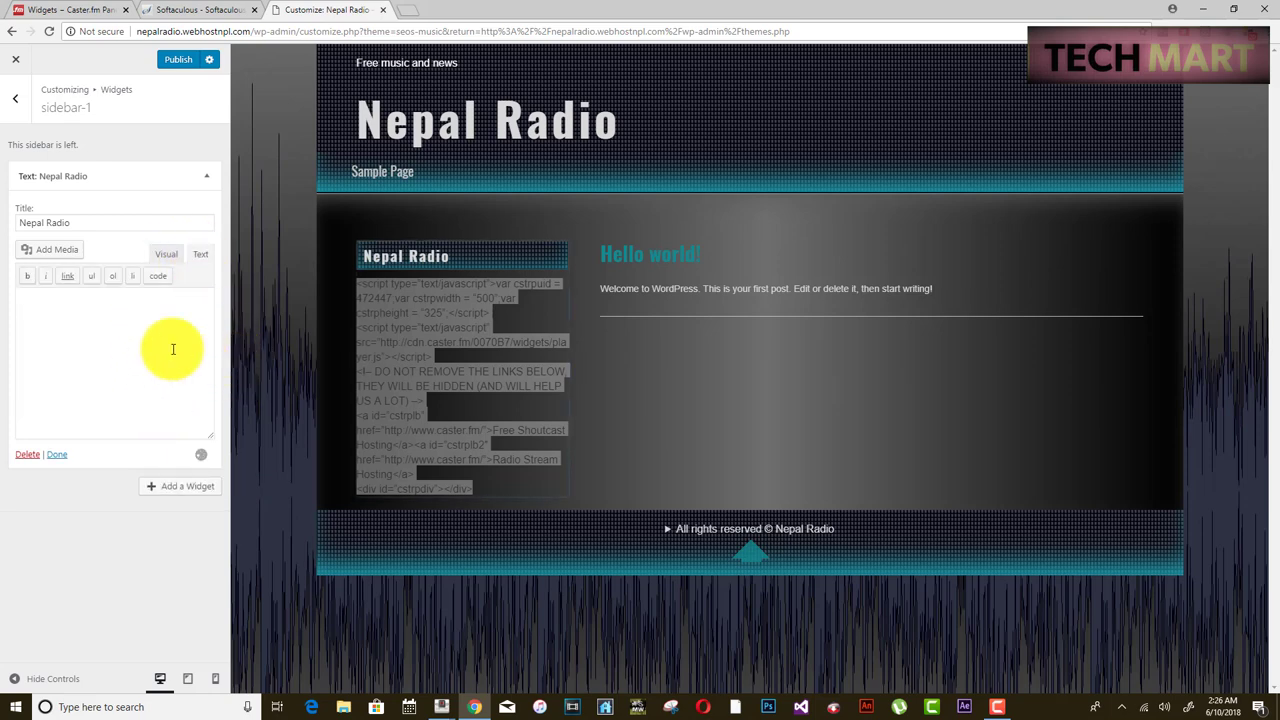
key("ctrl+v")
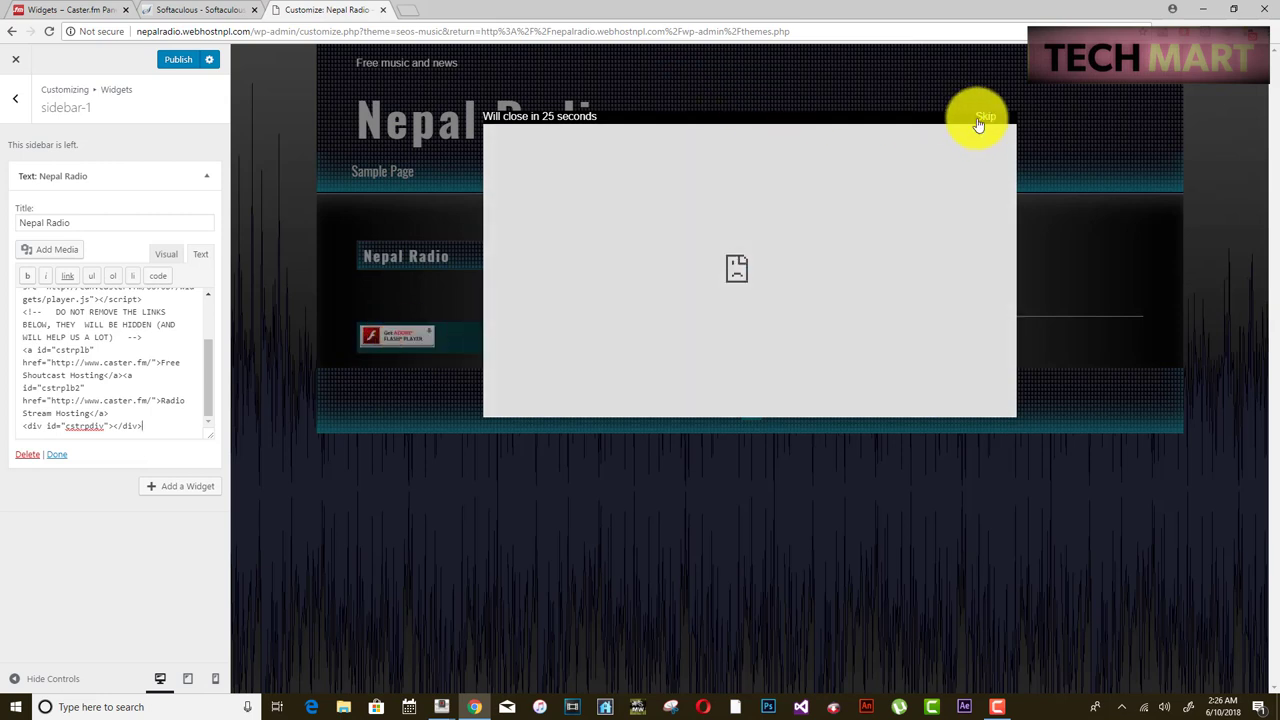
left_click(986, 118)
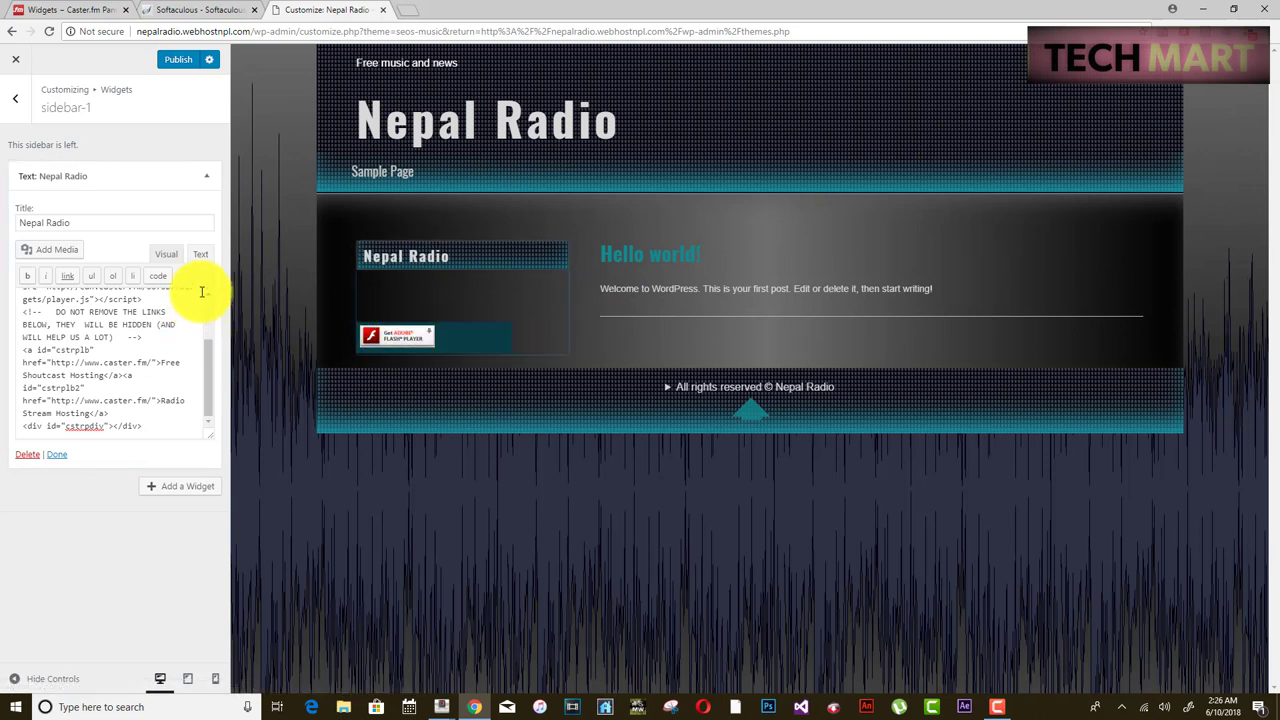
left_click(58, 458)
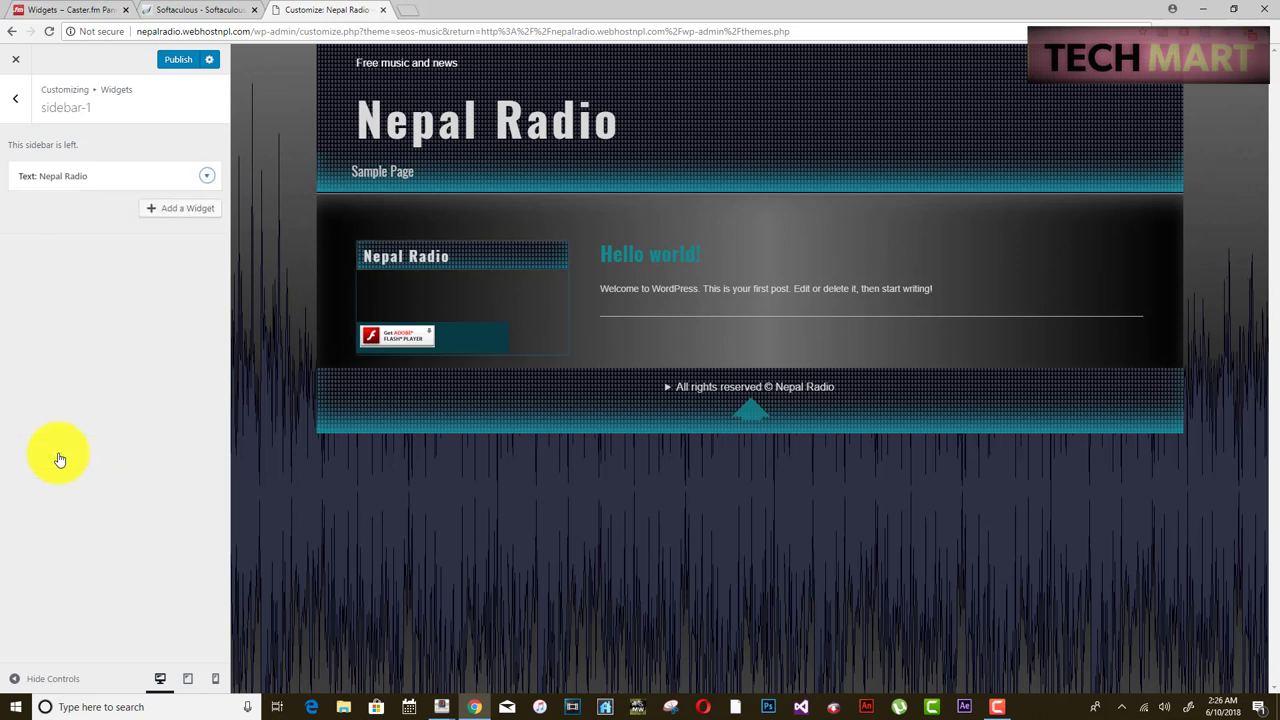
left_click(172, 62)
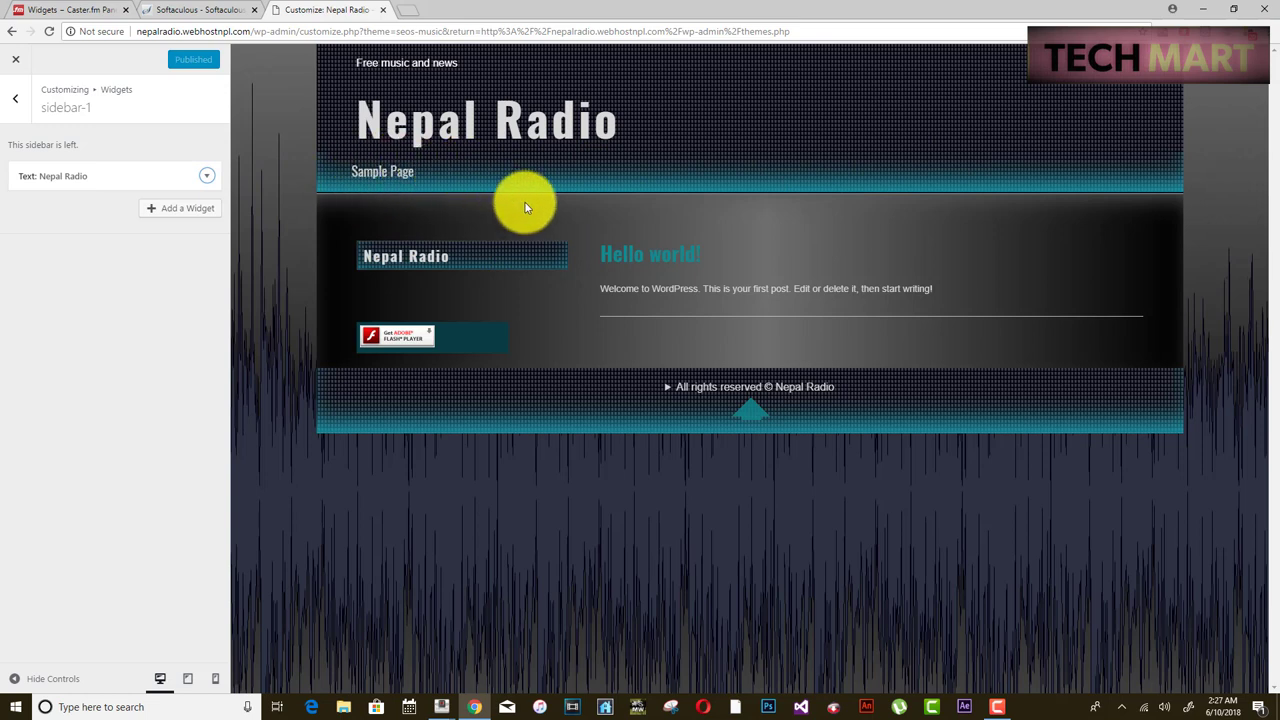
- From the Customizer's Menus section, create a menu called 'Menus' and add the Home page to it
left_click(17, 104)
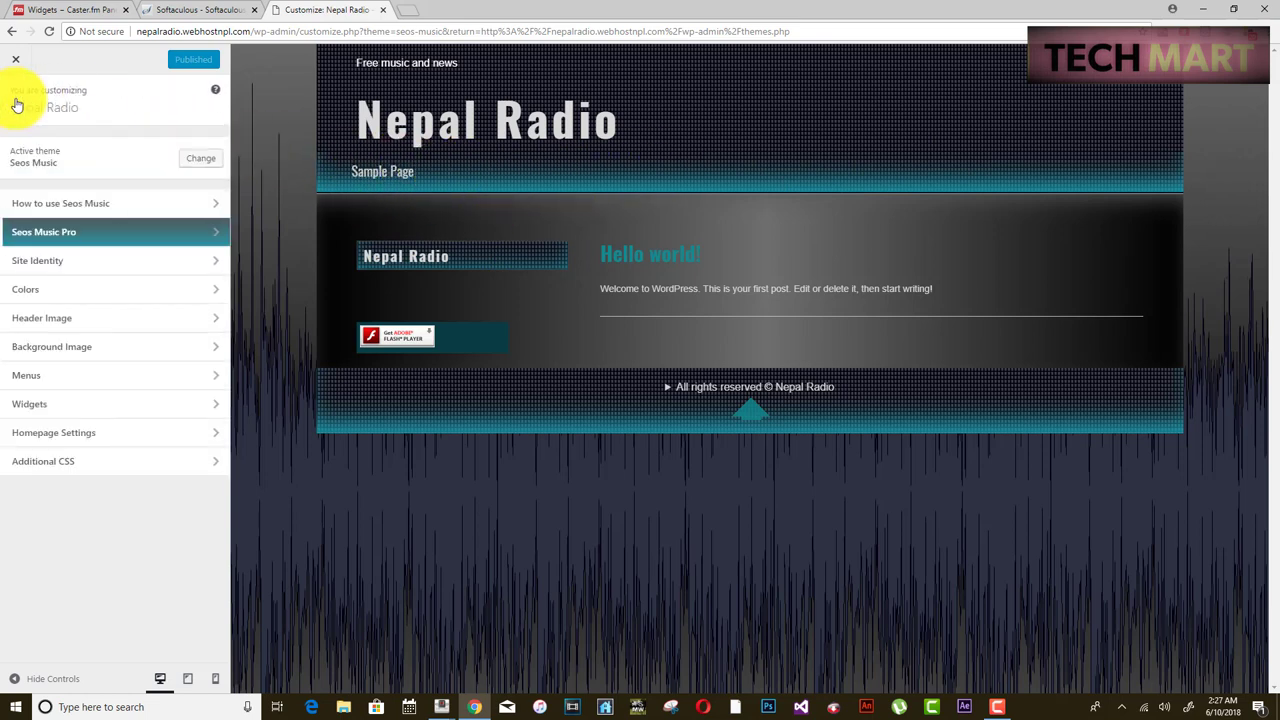
left_click(38, 378)
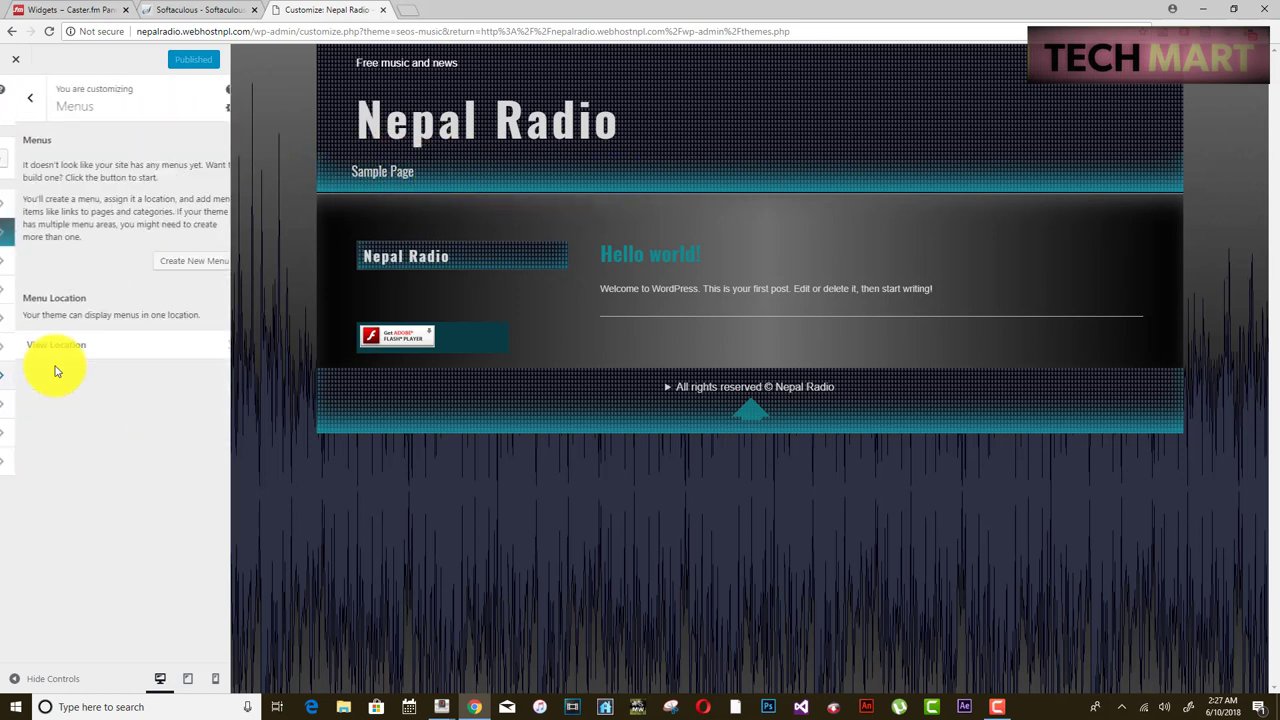
left_click(177, 265)
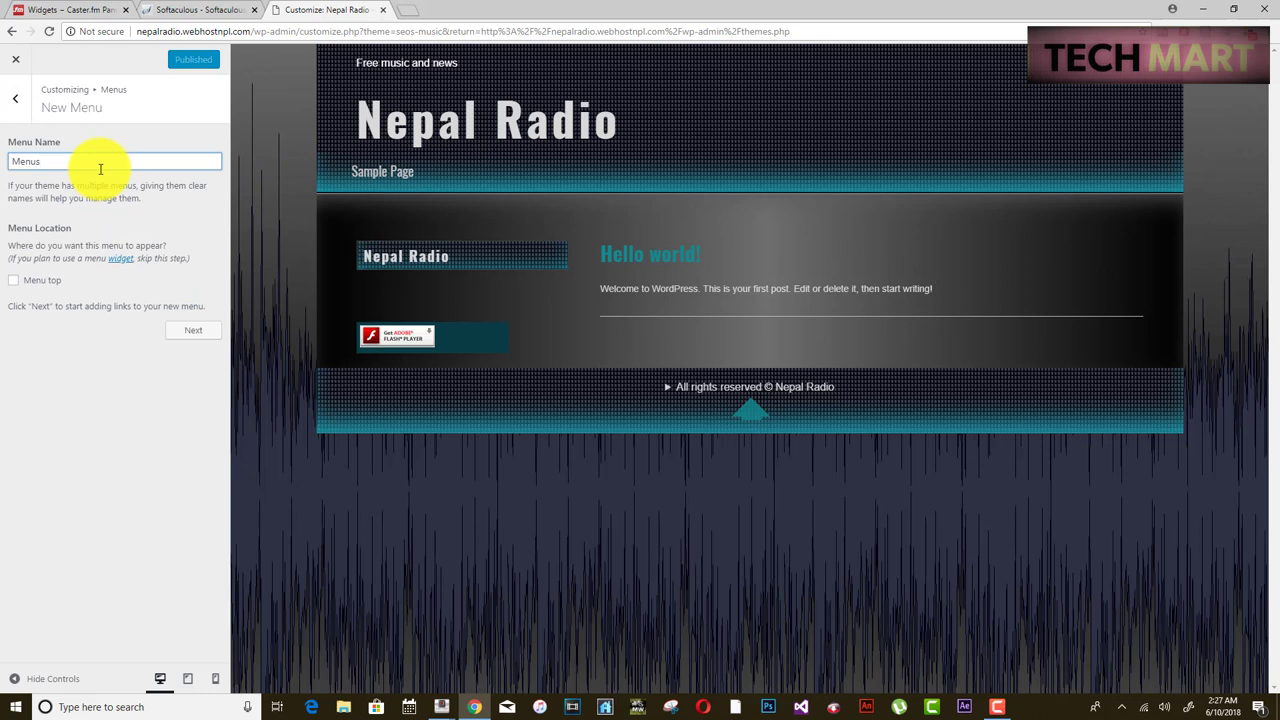
left_click(193, 332)
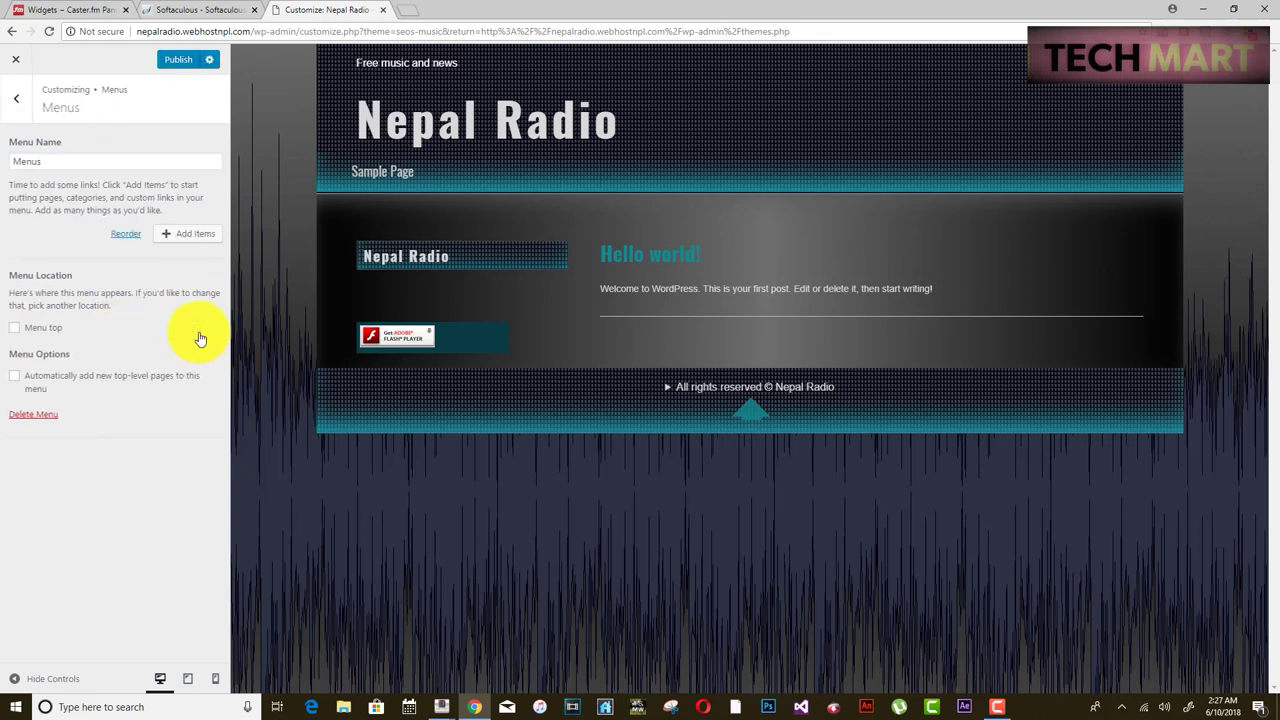
left_click(182, 240)
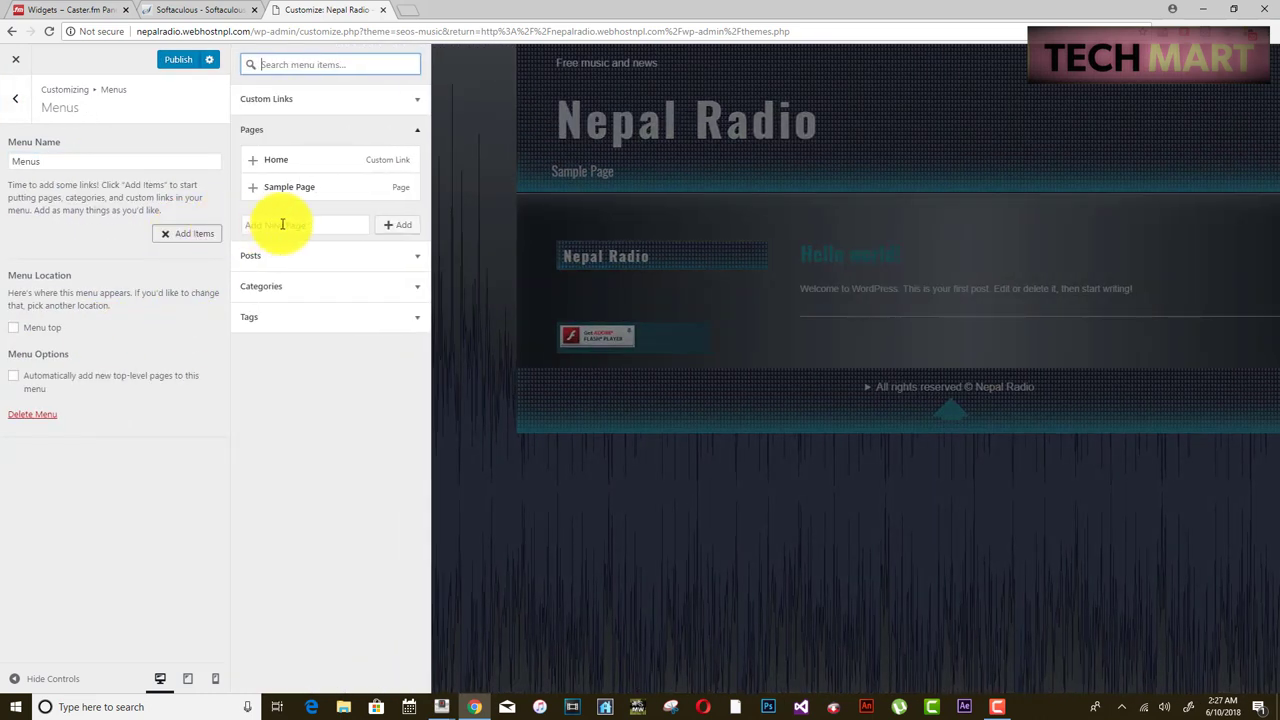
left_click(285, 170)
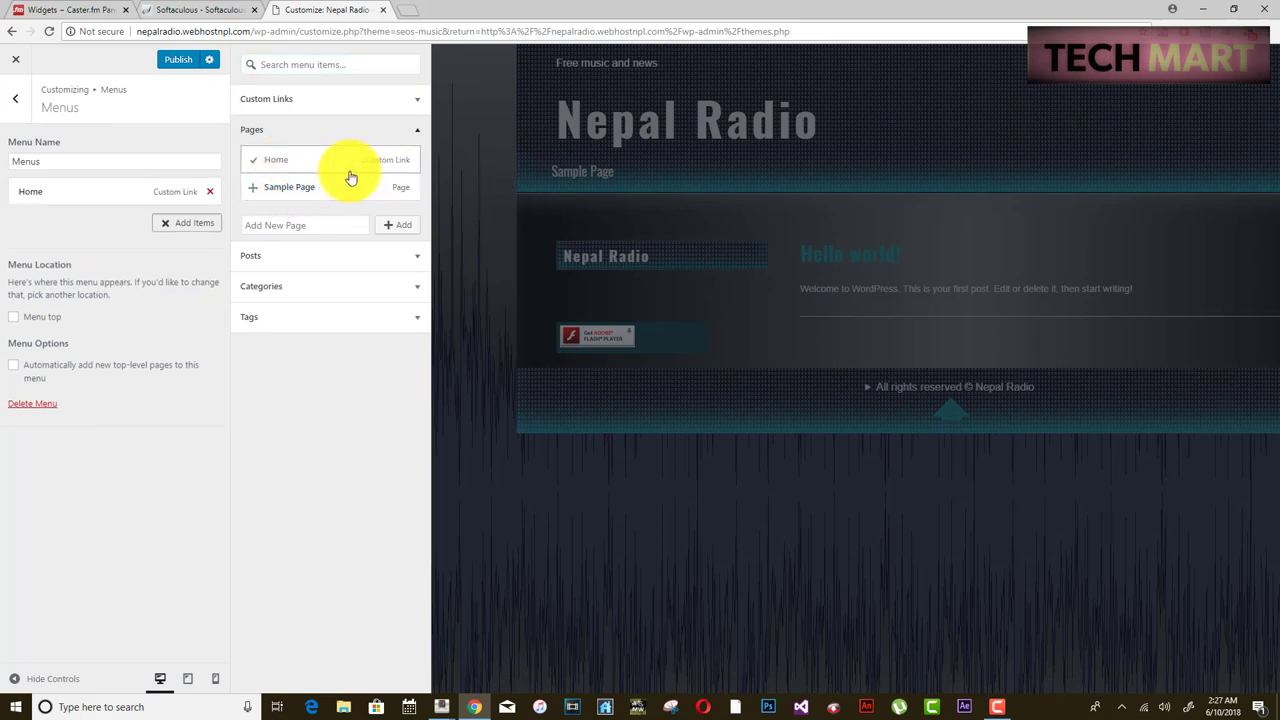
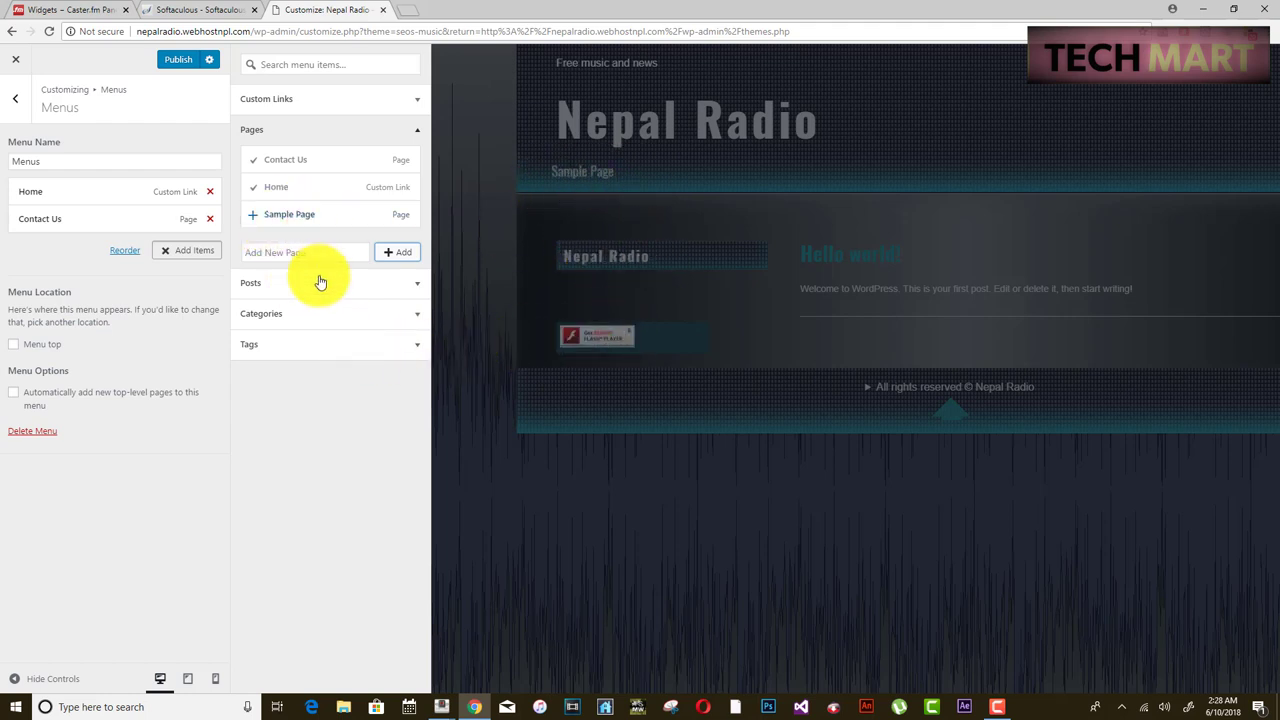
- Publish the Customizer changes so the Home and Contact Us menu goes live
left_click(178, 62)
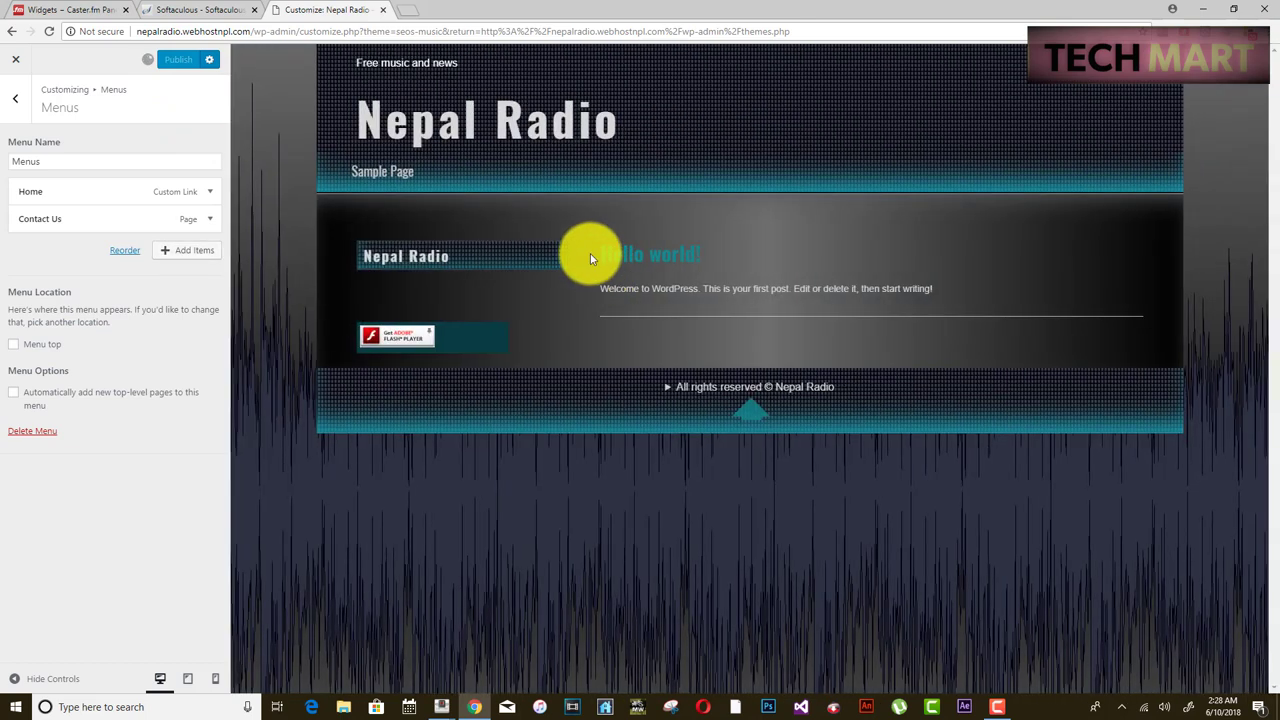
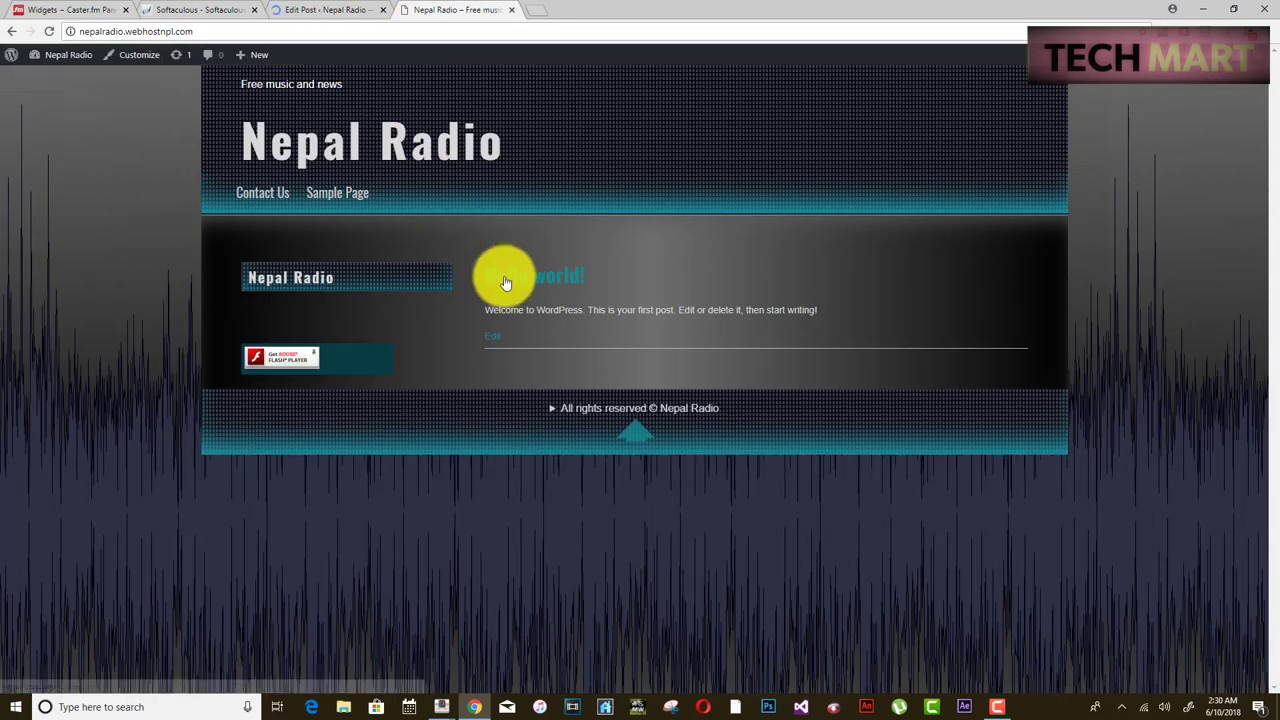
- Bring up the live Nepal Radio front page in a new browser tab
left_click_drag(500, 277, 610, 289)
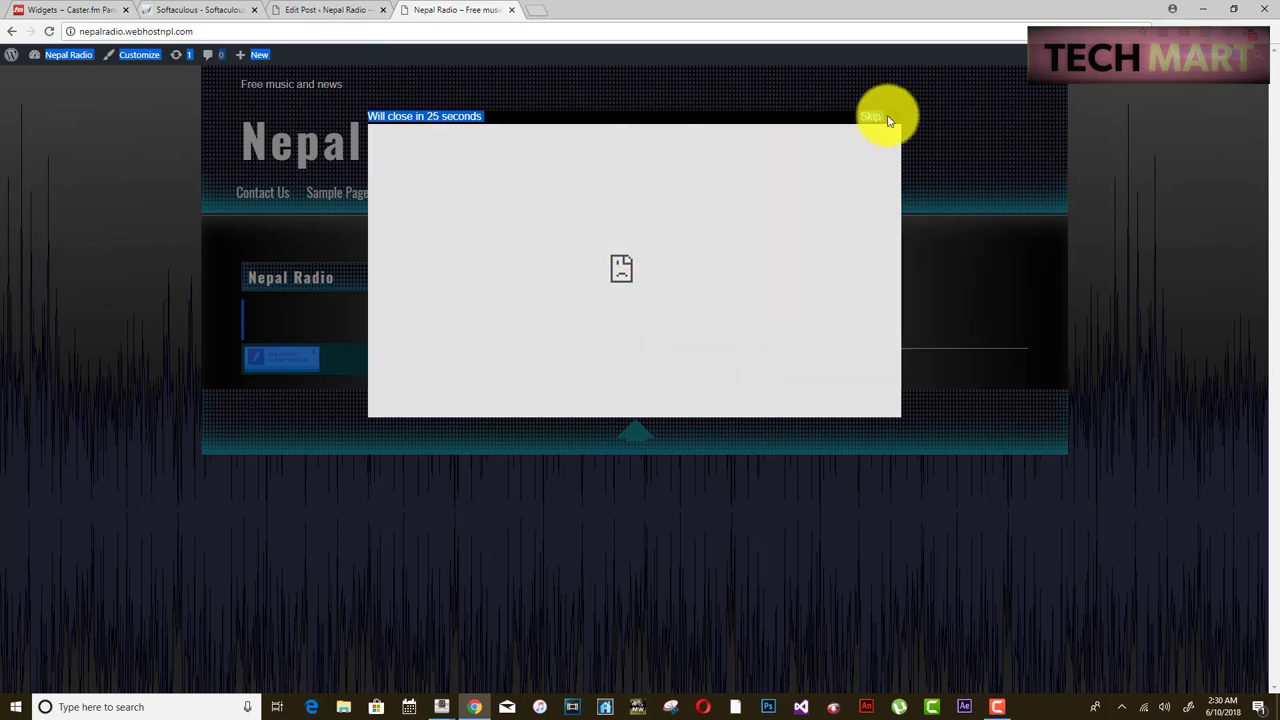
- Skip the pop-up ad on the front page and go to the WordPress admin tab
left_click(868, 118)
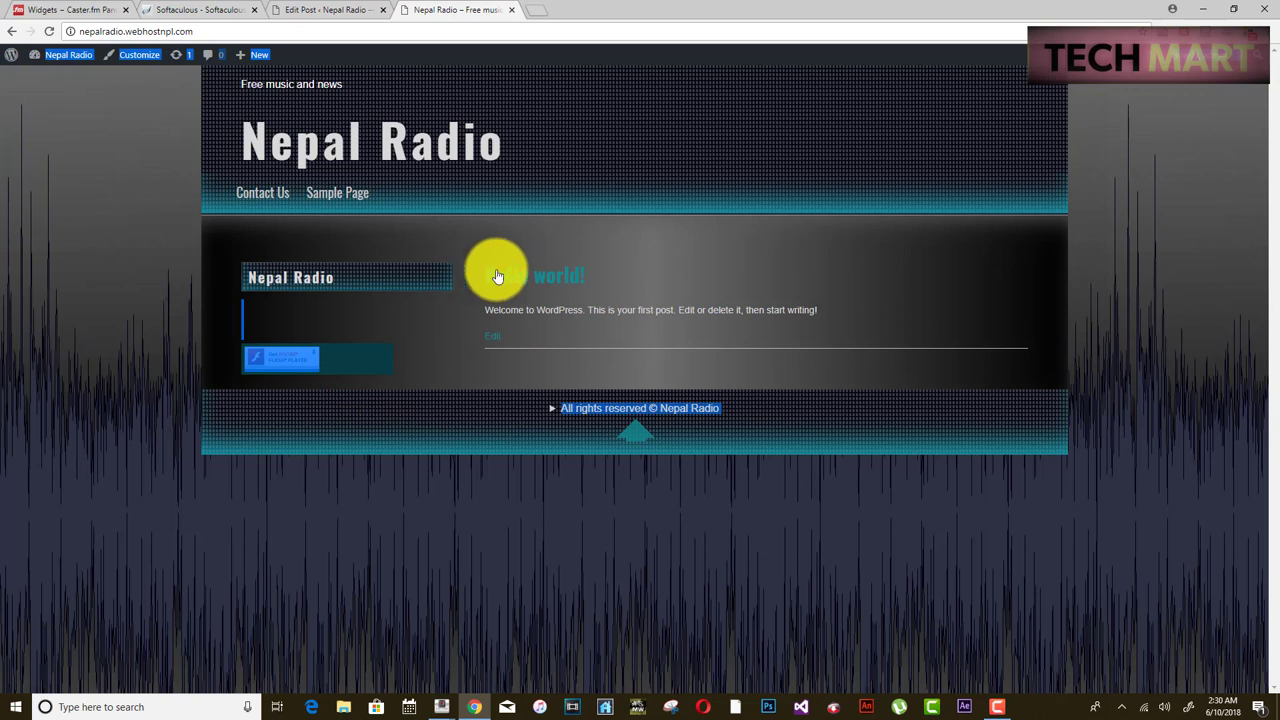
left_click(333, 11)
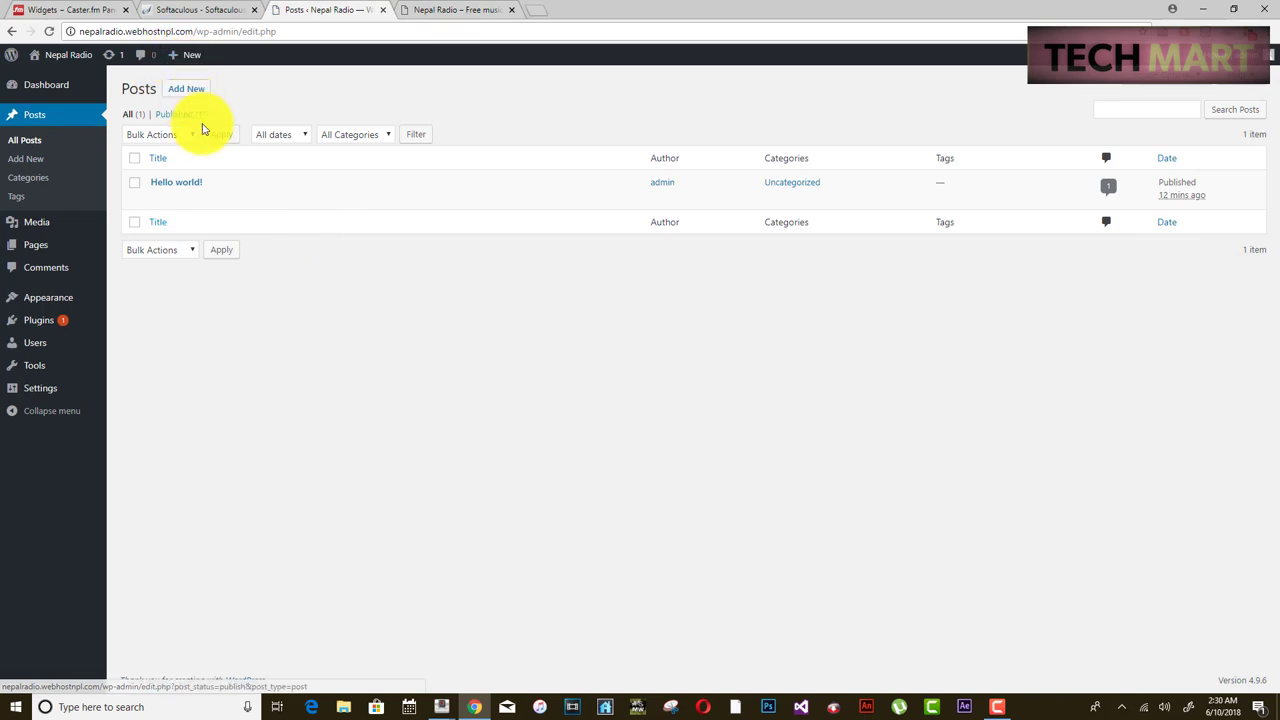
- Replace the welcome body text with the Free Radio blurb and retitle Hello world! as Radio
mouse_move(171, 197)
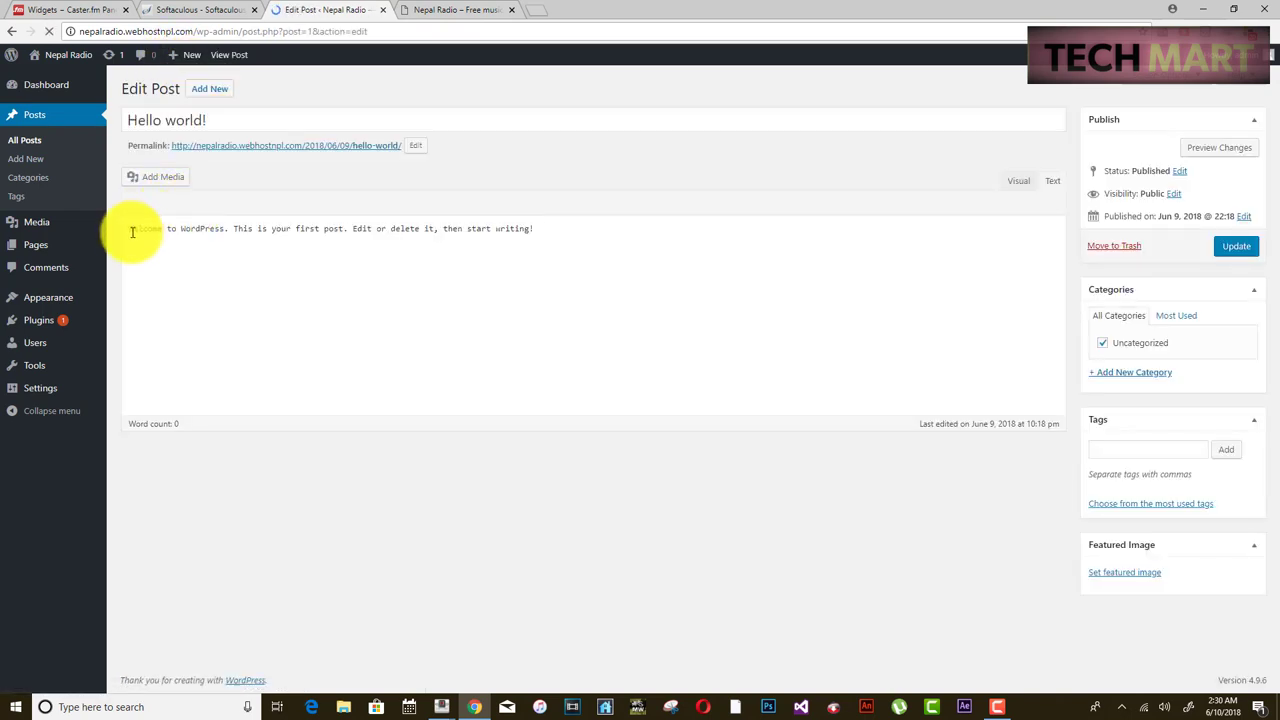
left_click_drag(130, 232, 584, 230)
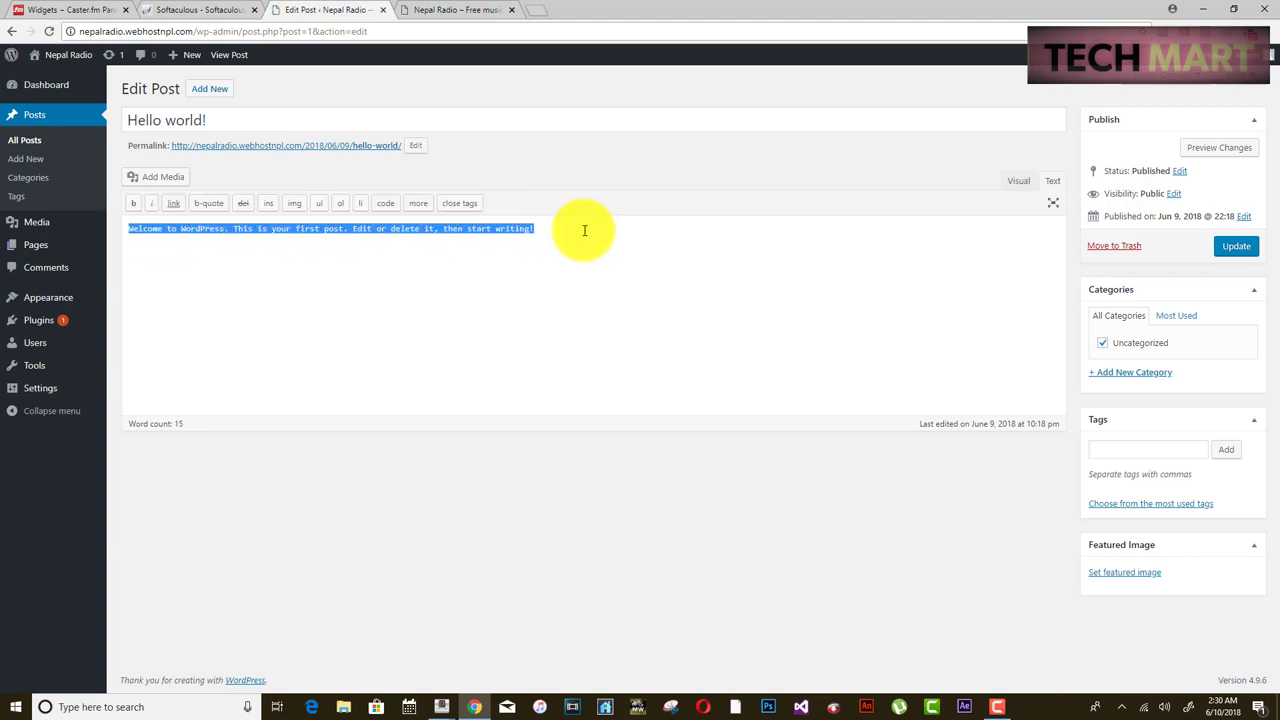
key("BackSpace")
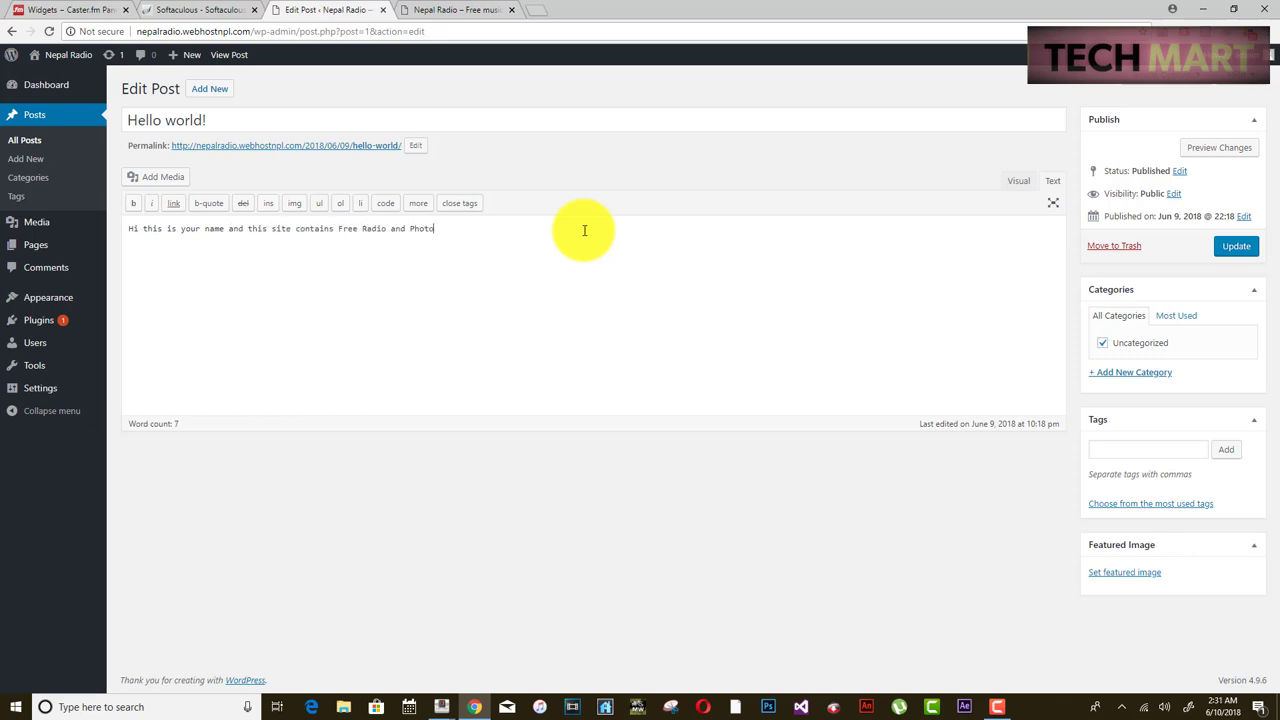
left_click_drag(209, 124, 93, 124)
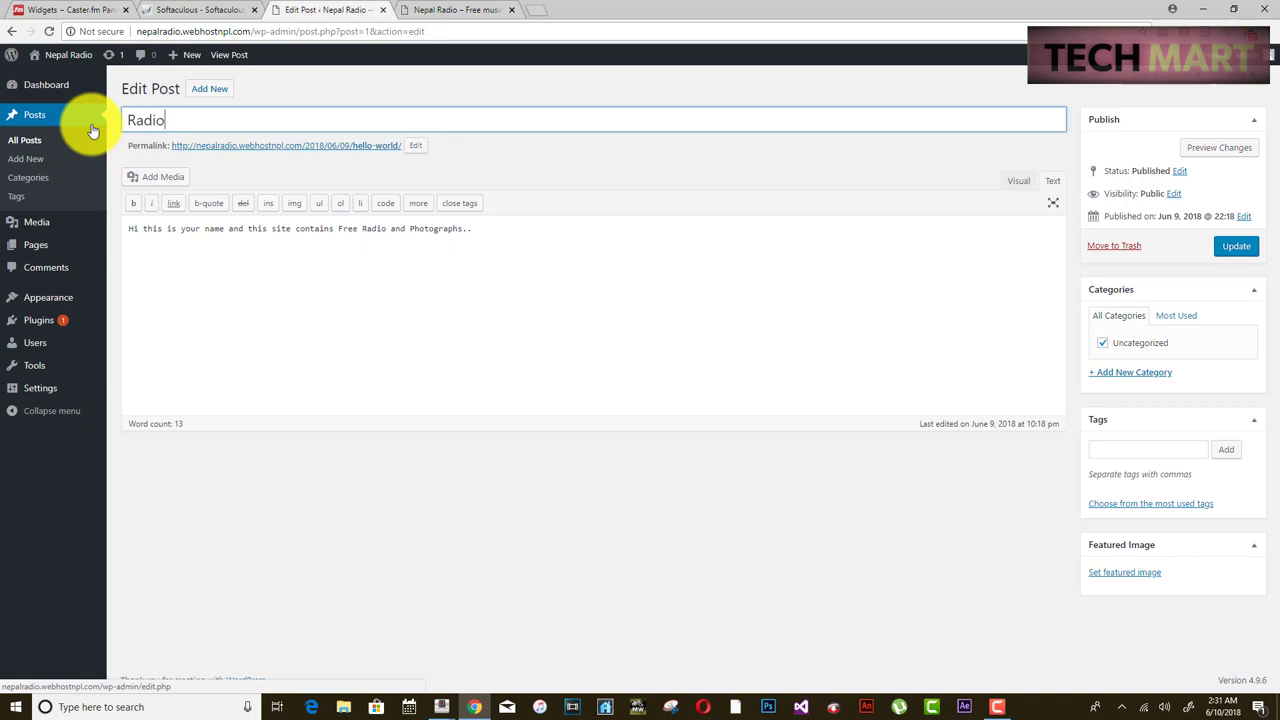
- Change the permalink slug from hello-world to radio and update the post
left_click(414, 147)
left_click_drag(399, 145, 345, 144)
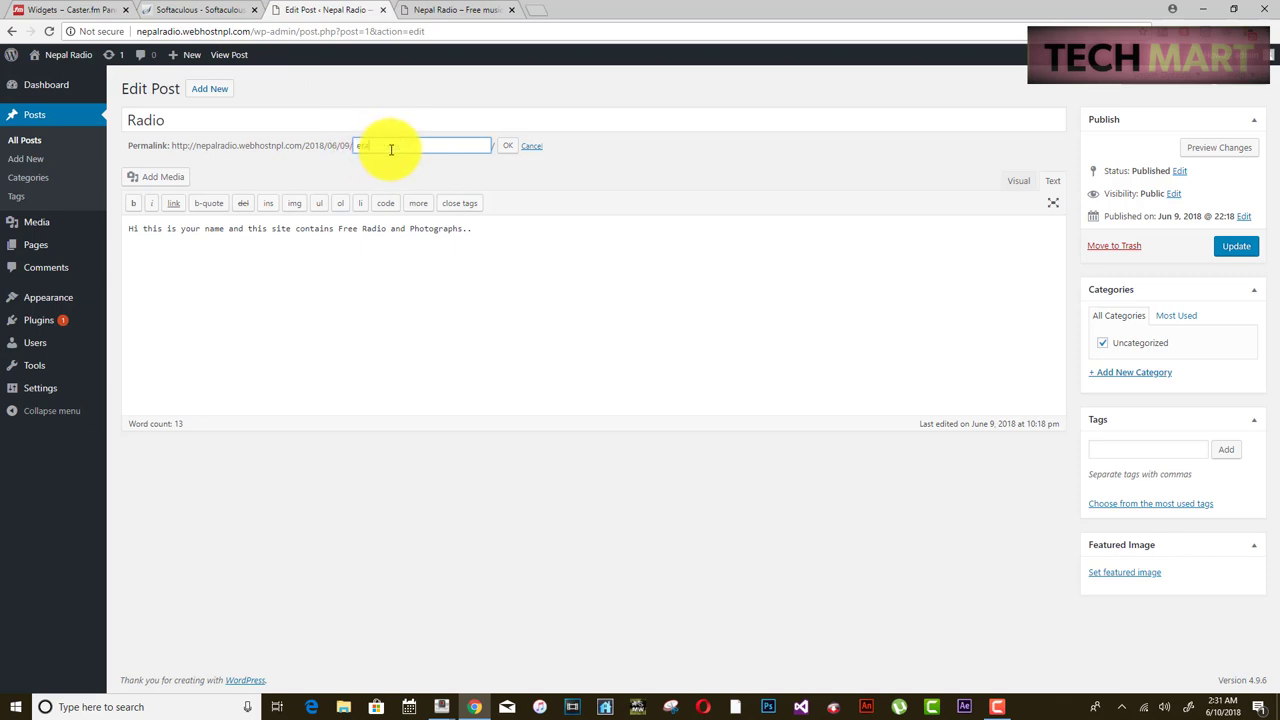
left_click(391, 149)
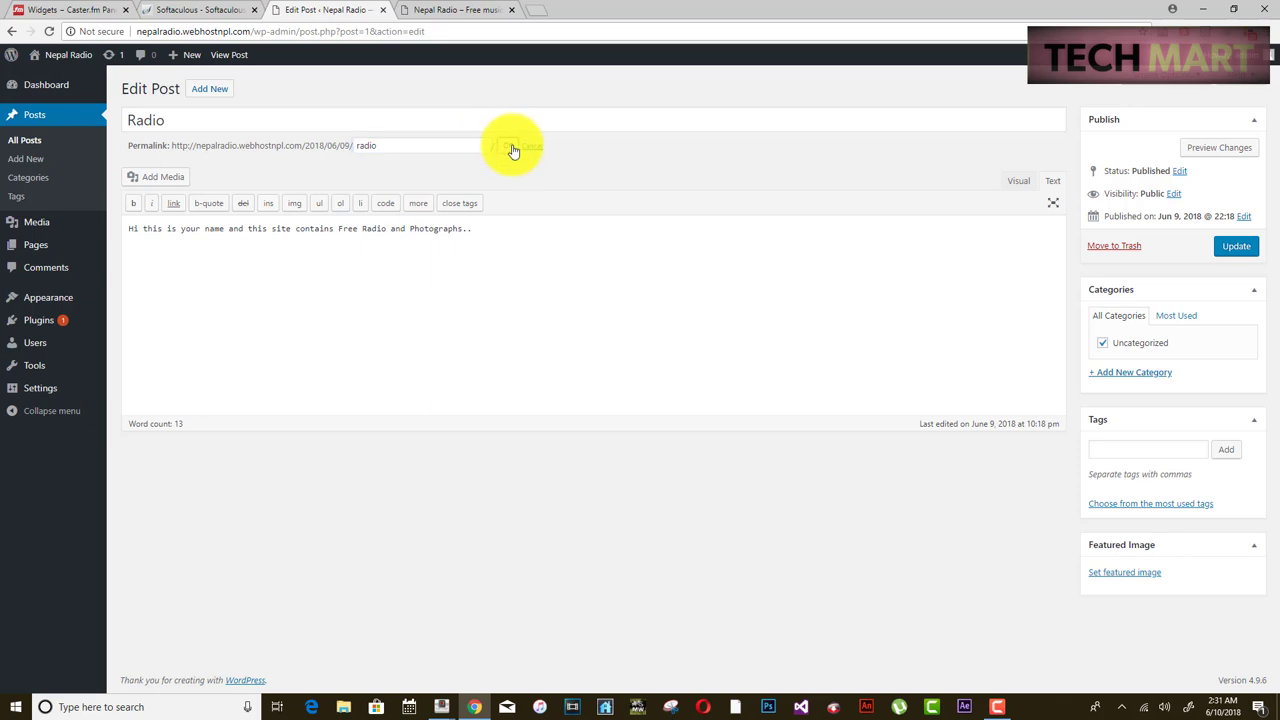
left_click(1238, 247)
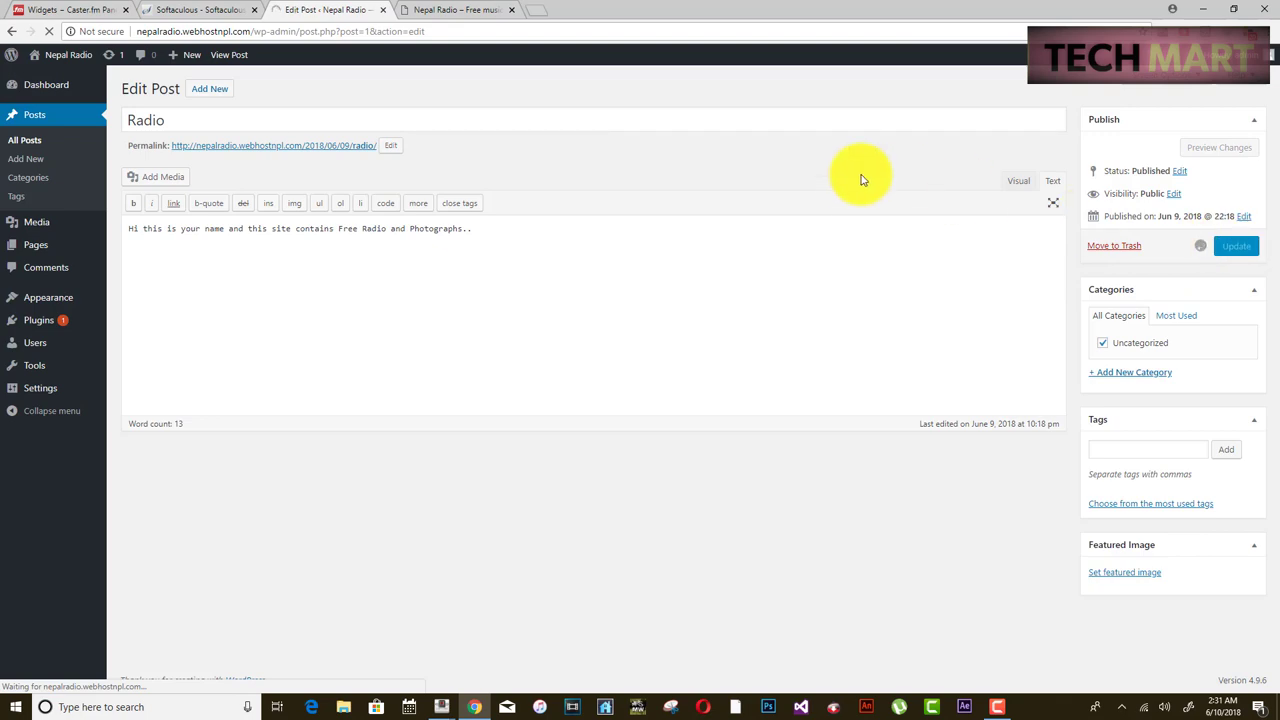
left_click(430, 9)
- Skip the front-page ad overlay and clear a stray text selection
mouse_move(55, 52)
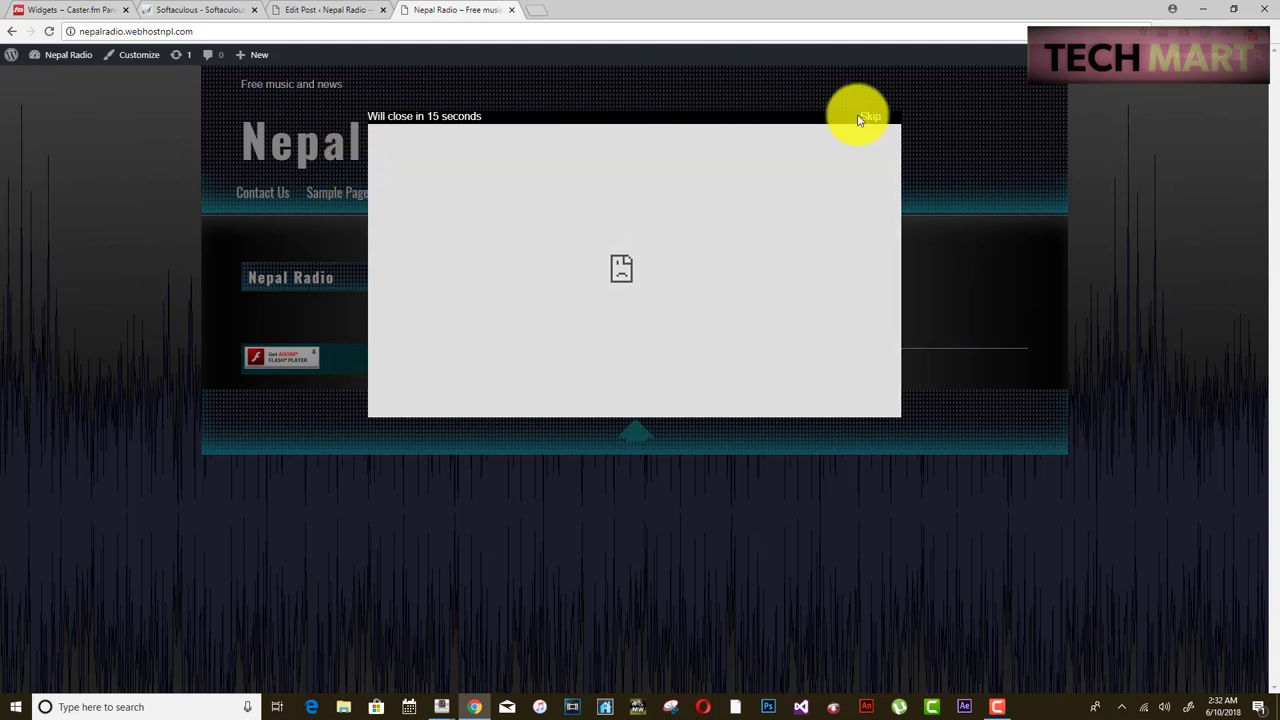
left_click(868, 121)
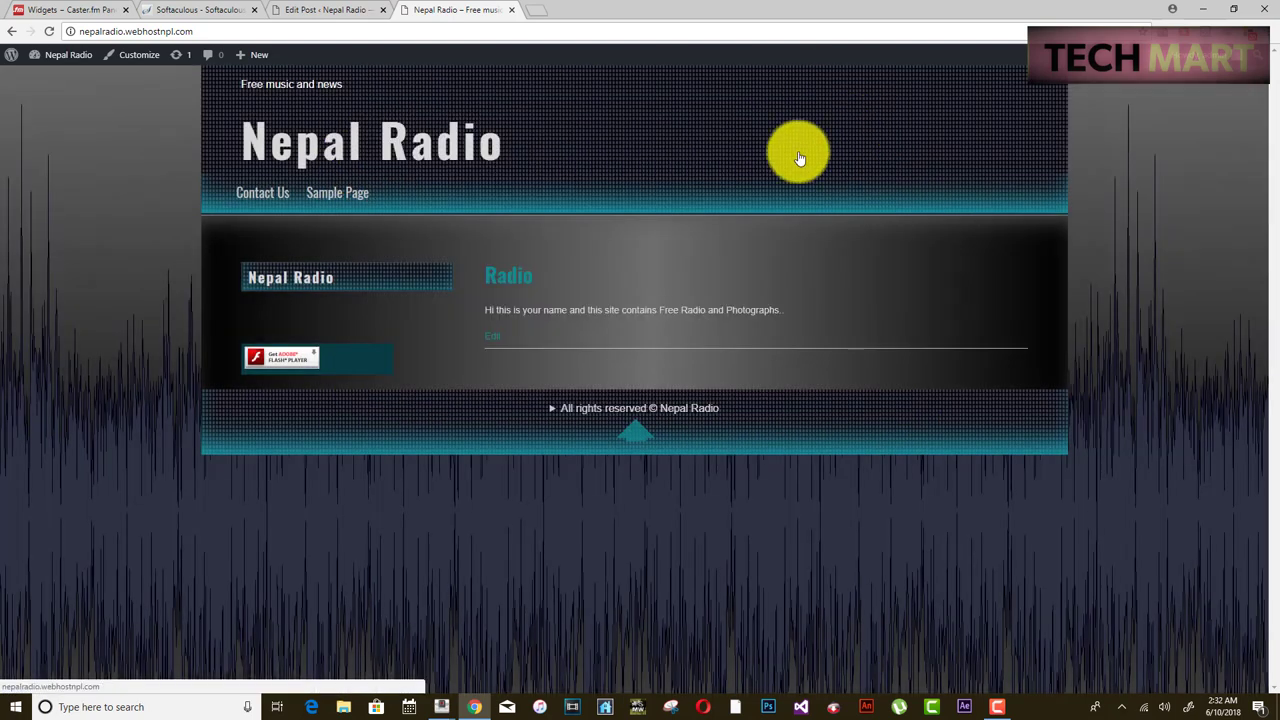
triple_click(473, 274)
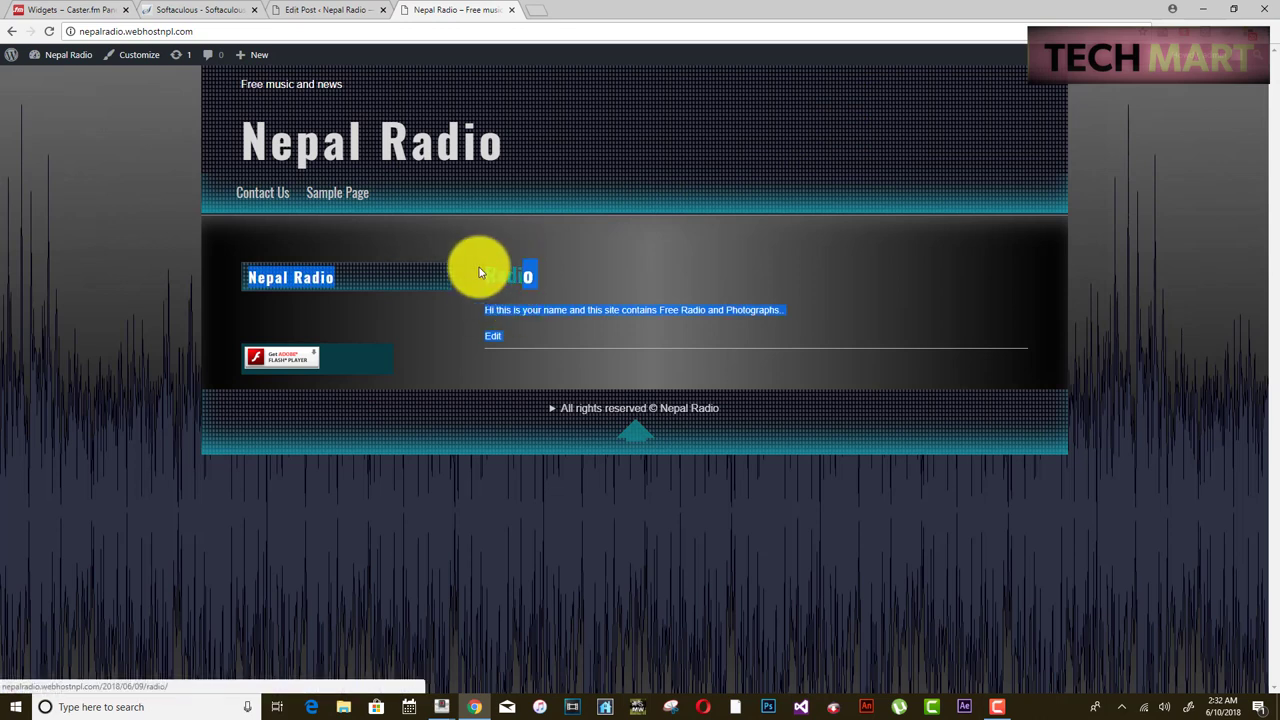
left_click(473, 345)
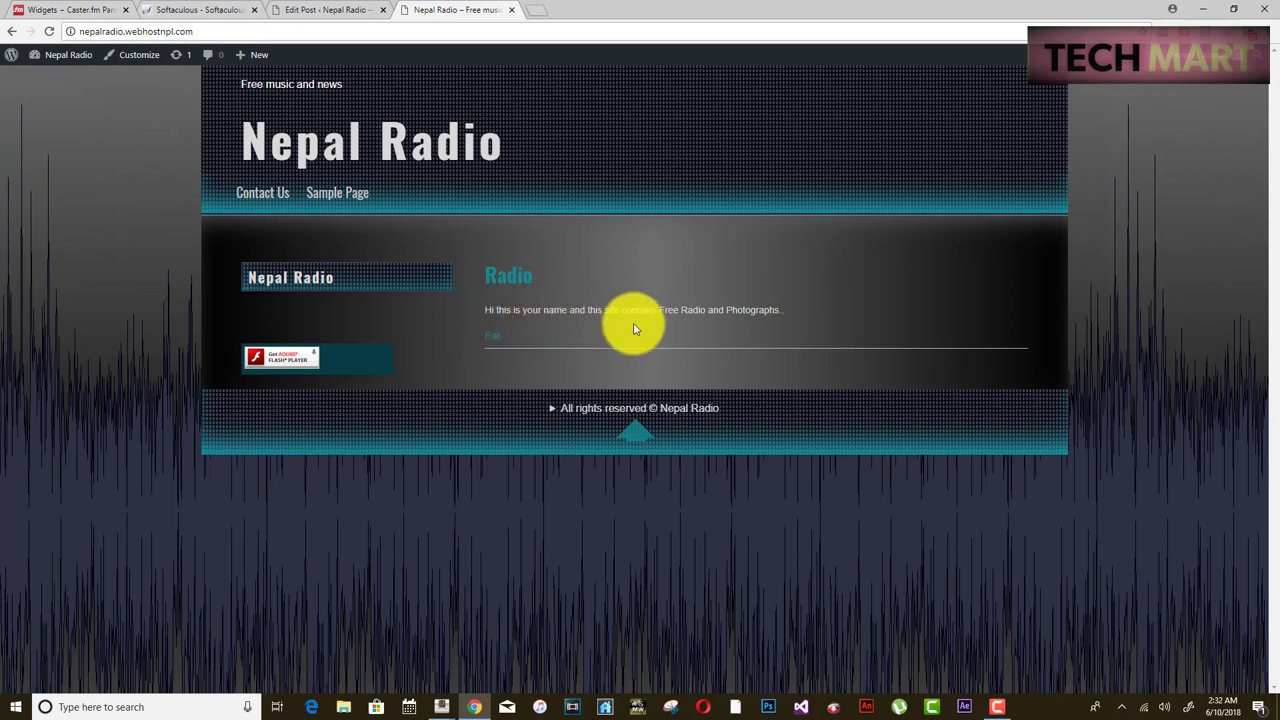
left_click(270, 28)
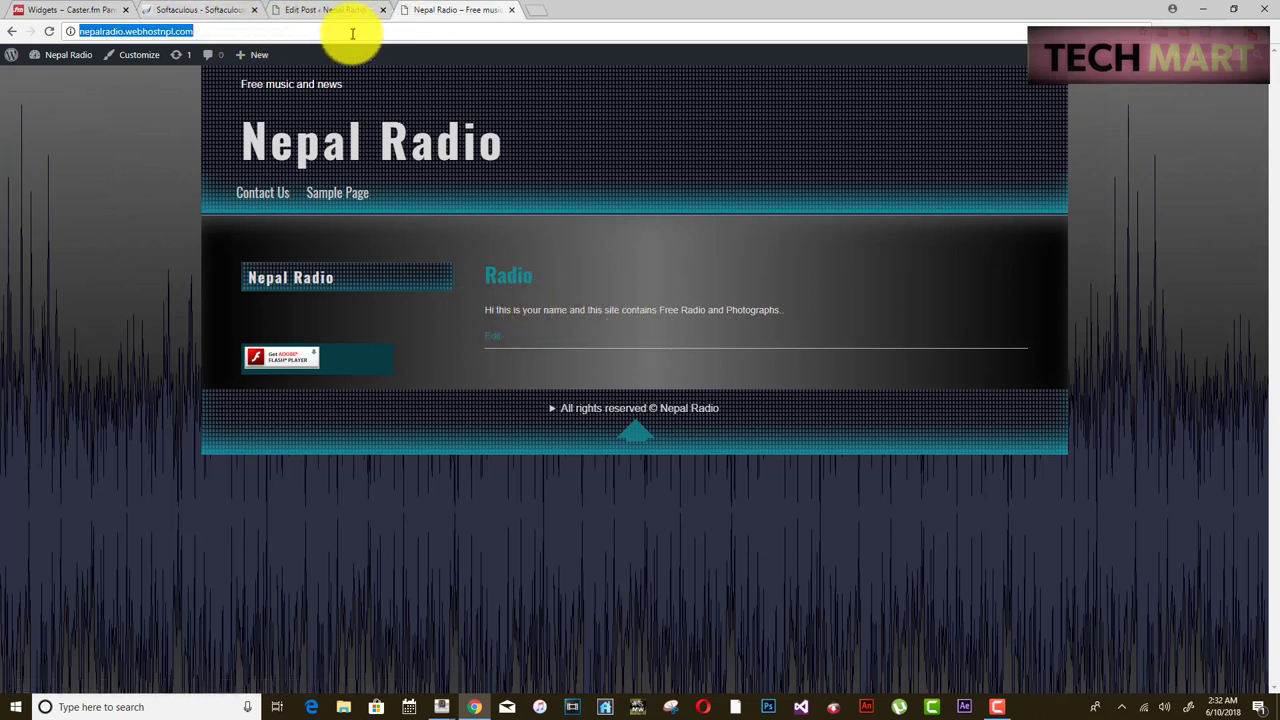
- Allow Flash for the sidebar Caster.fm widget, then skip the reappearing ad
left_click(296, 364)
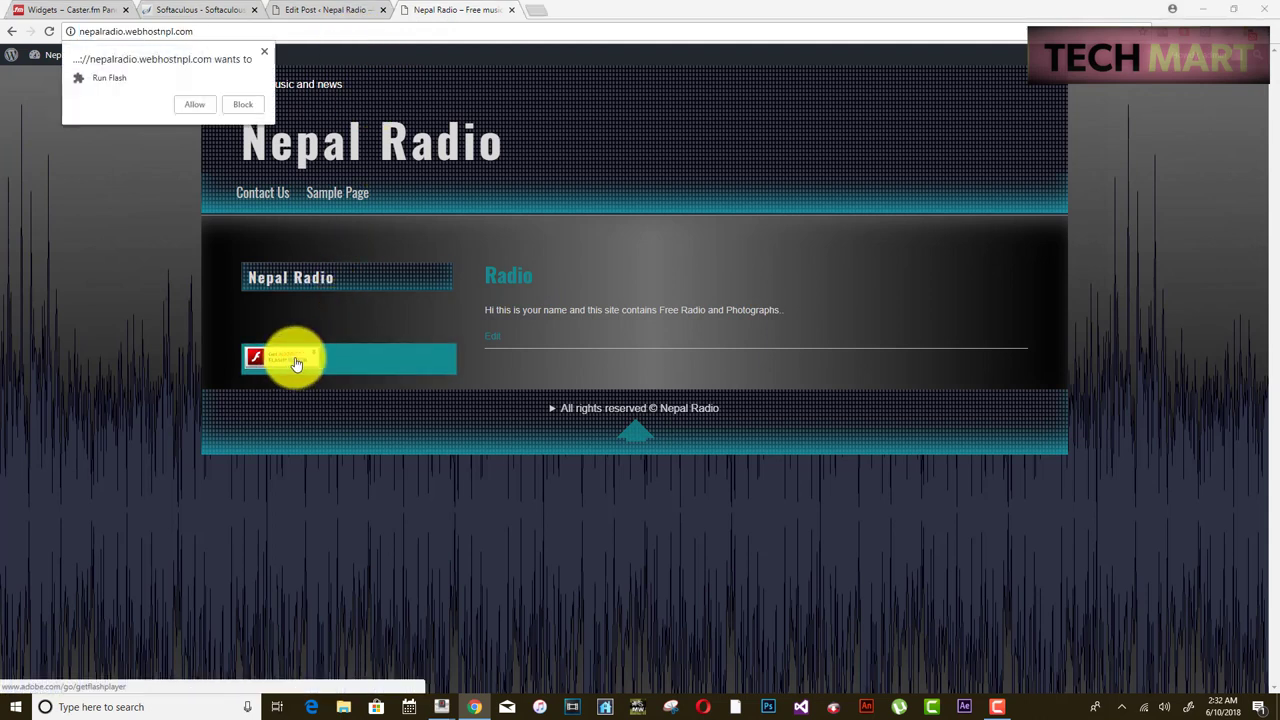
left_click(199, 108)
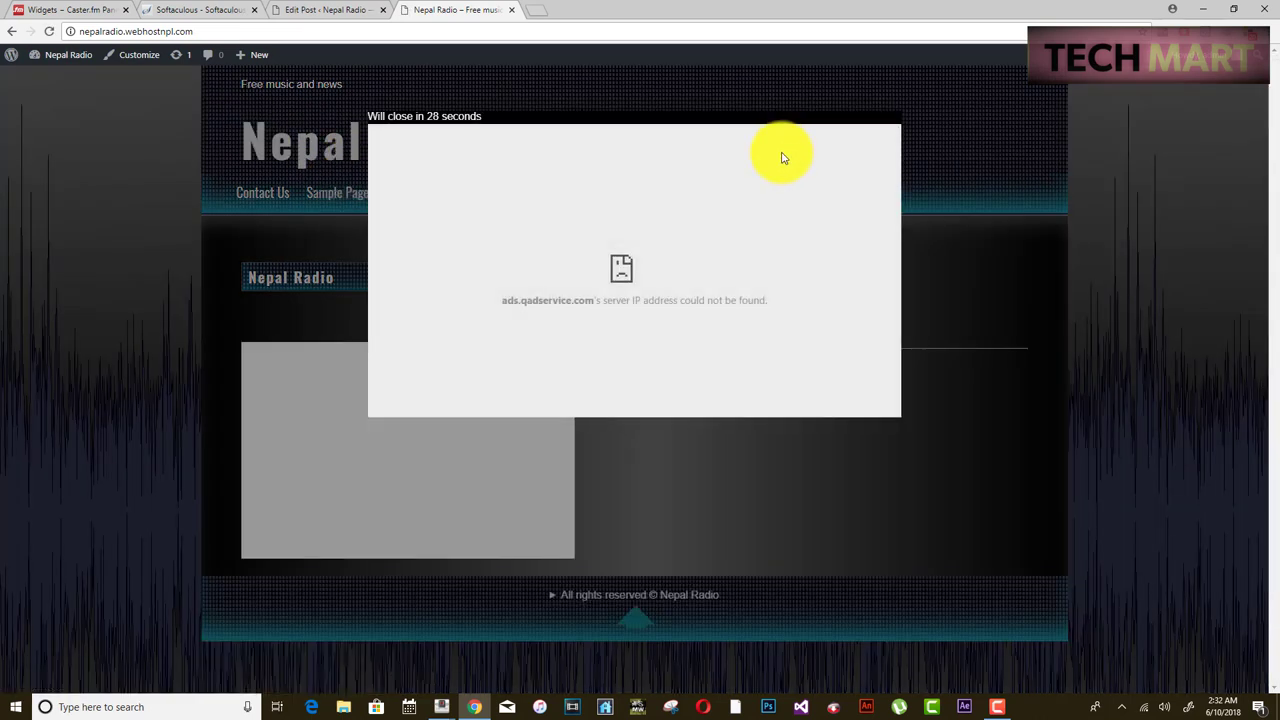
left_click(55, 10)
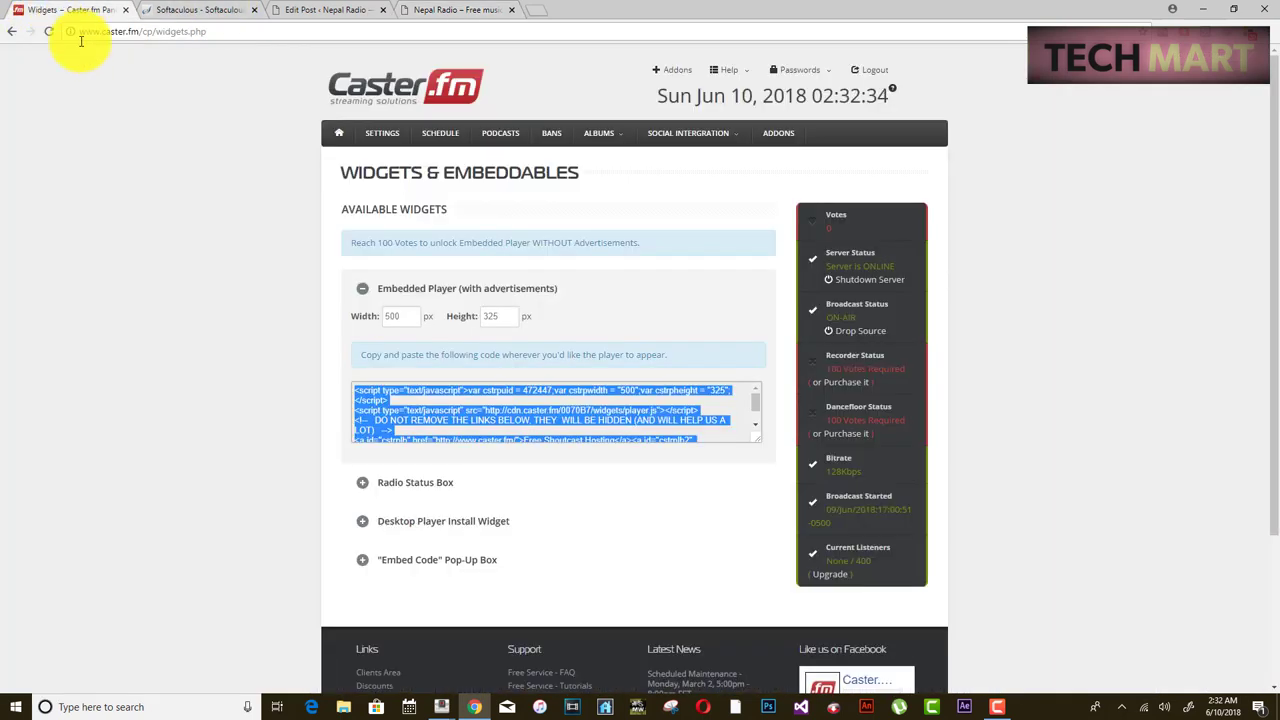
left_click(343, 12)
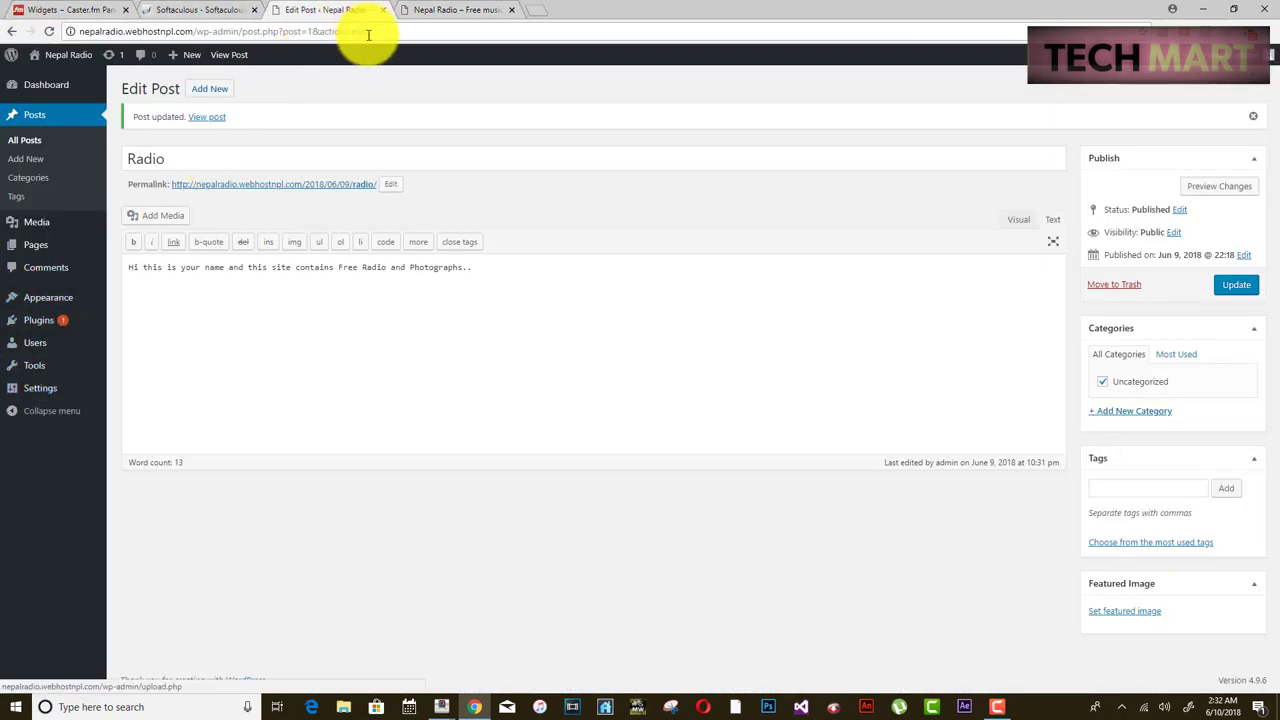
left_click(430, 12)
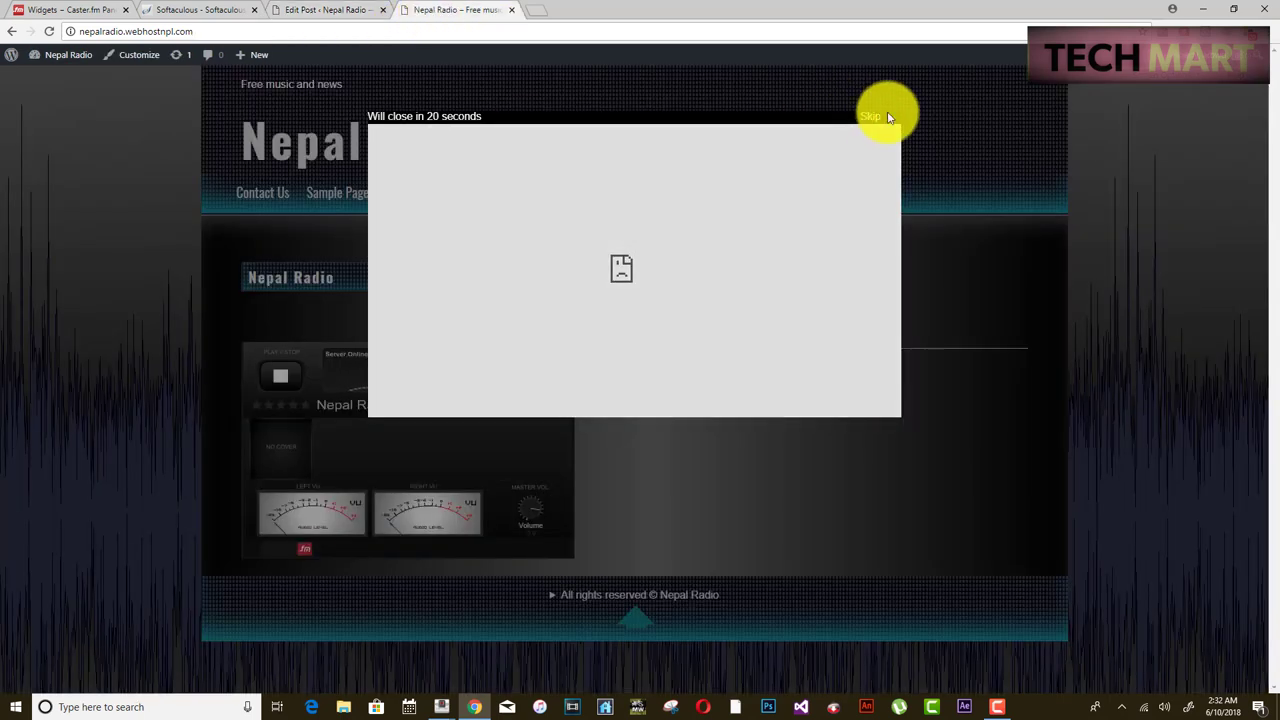
left_click(872, 115)
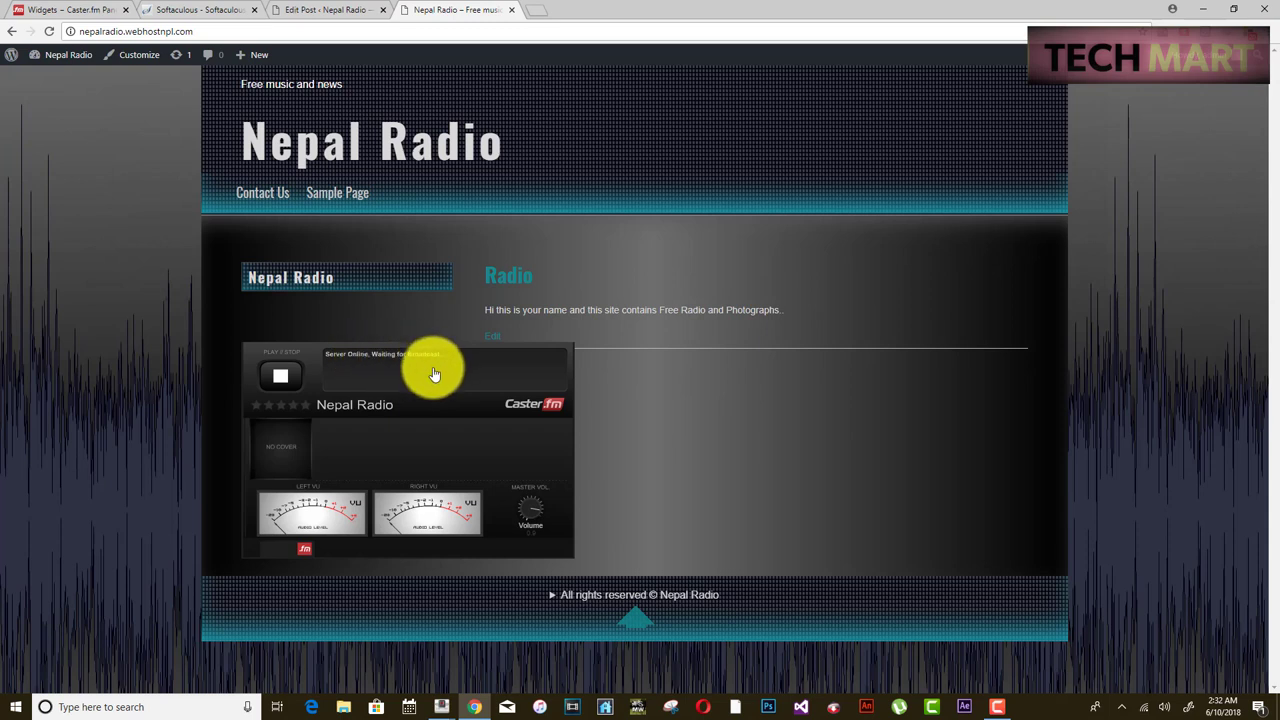
- Dismiss both Mixxx lost-connection and disconnection alerts
mouse_move(450, 690)
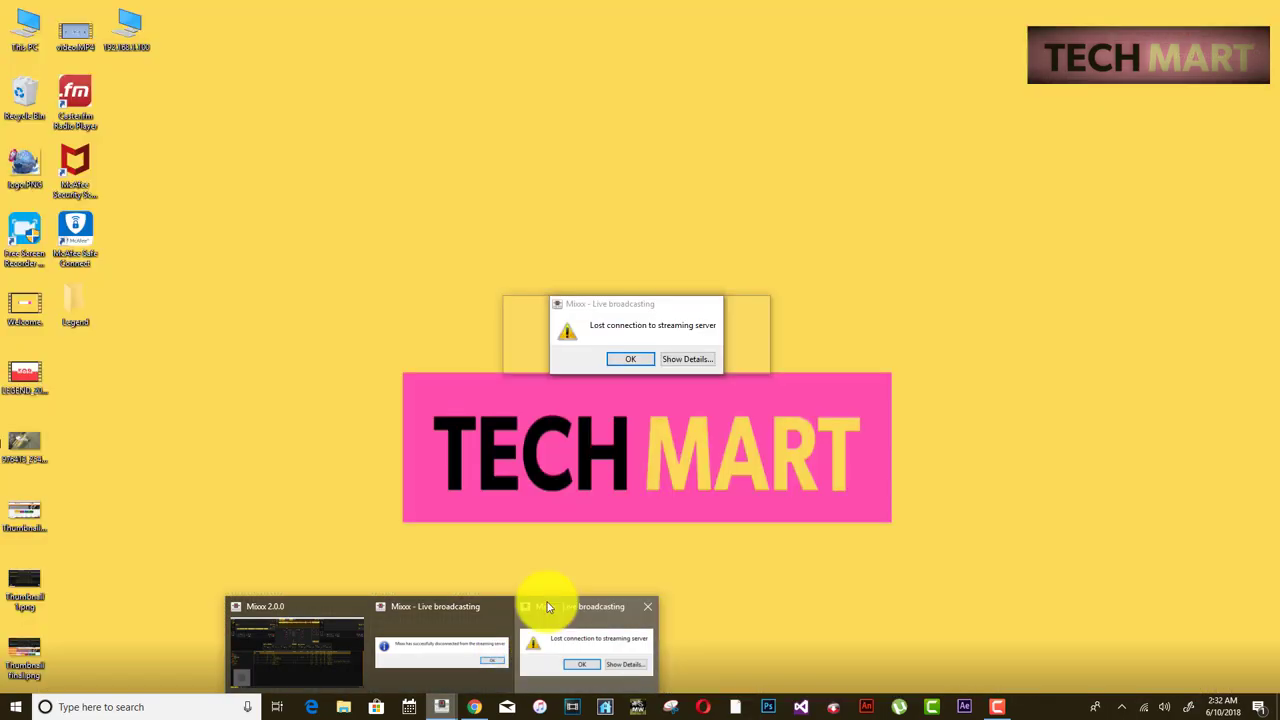
left_click(548, 607)
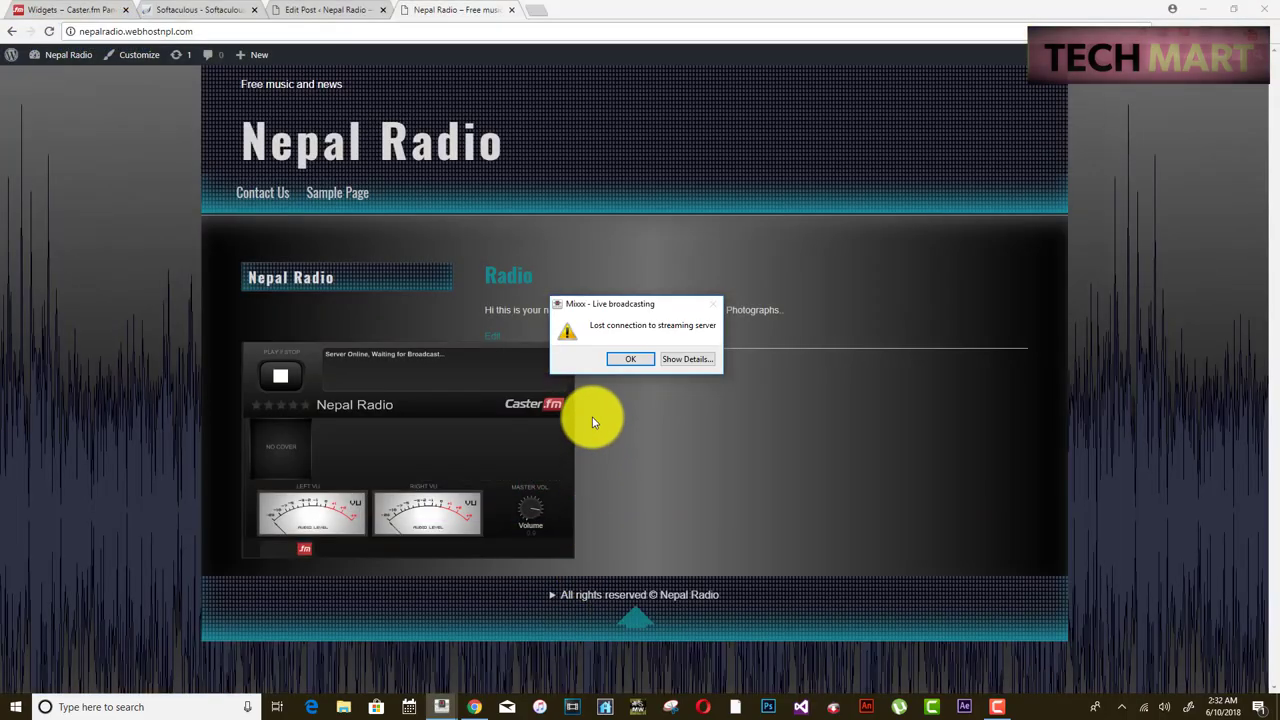
left_click(618, 358)
mouse_move(443, 698)
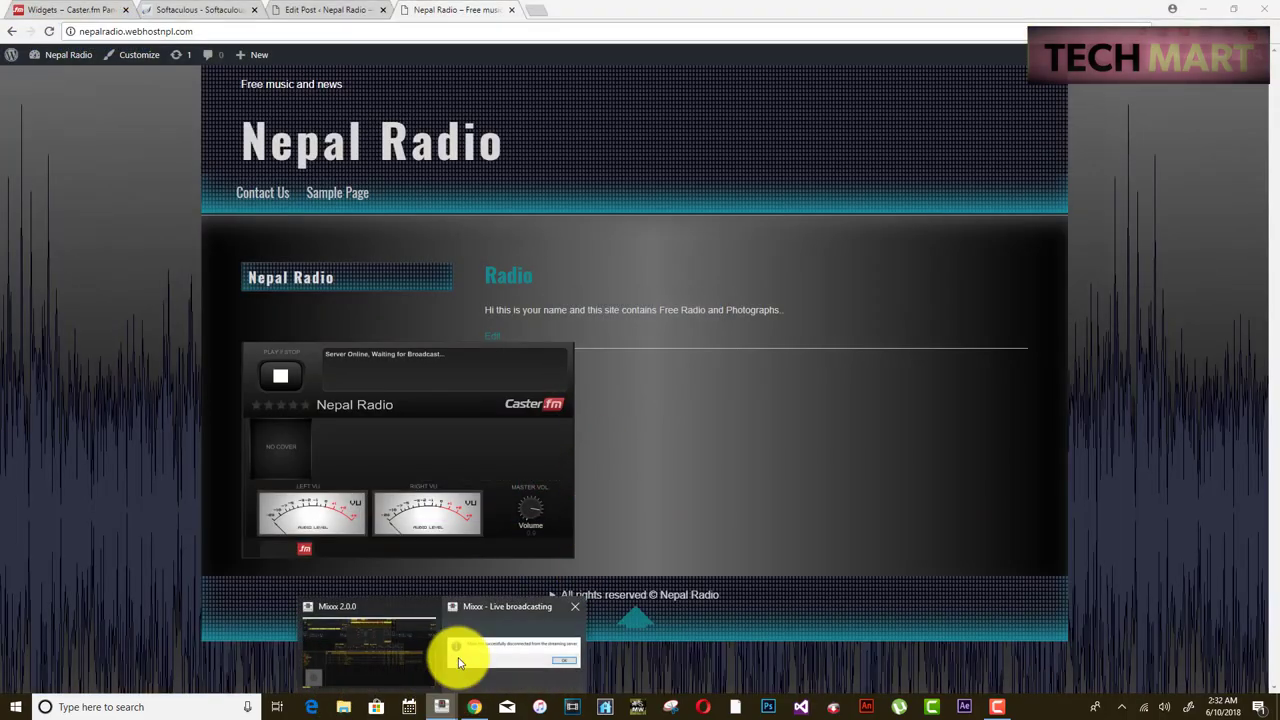
left_click(468, 650)
left_click(731, 361)
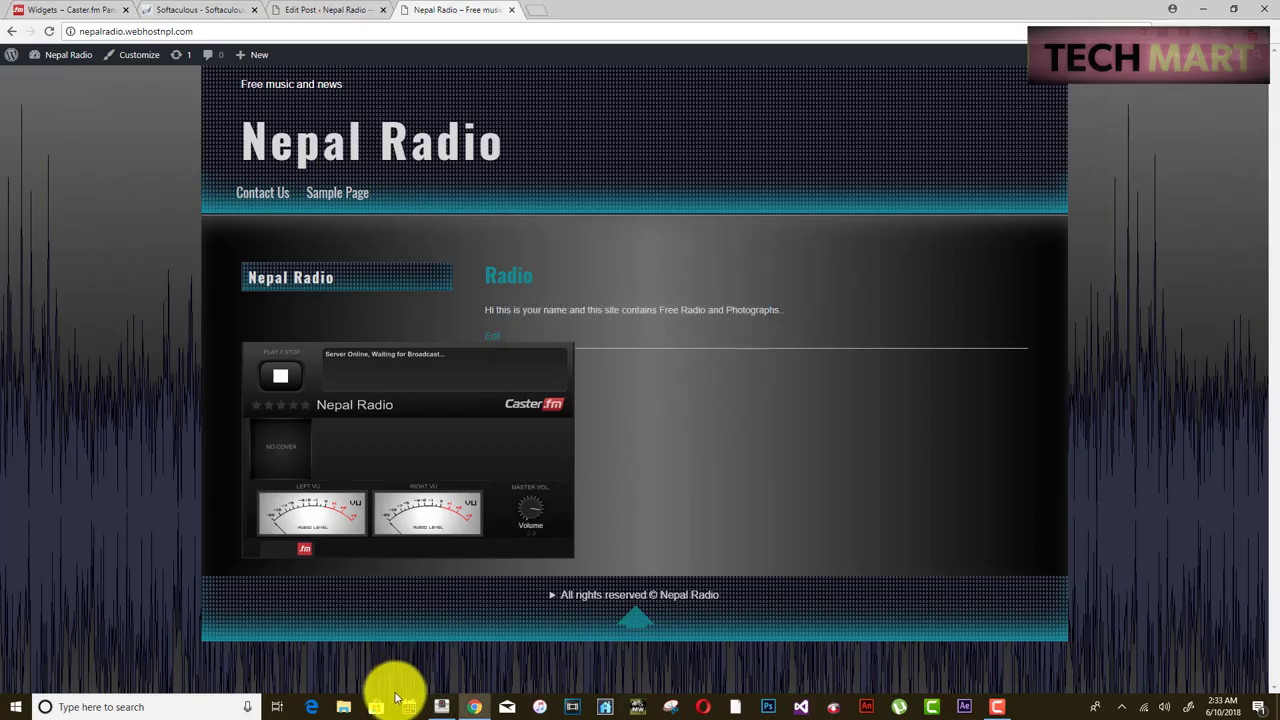
left_click(441, 702)
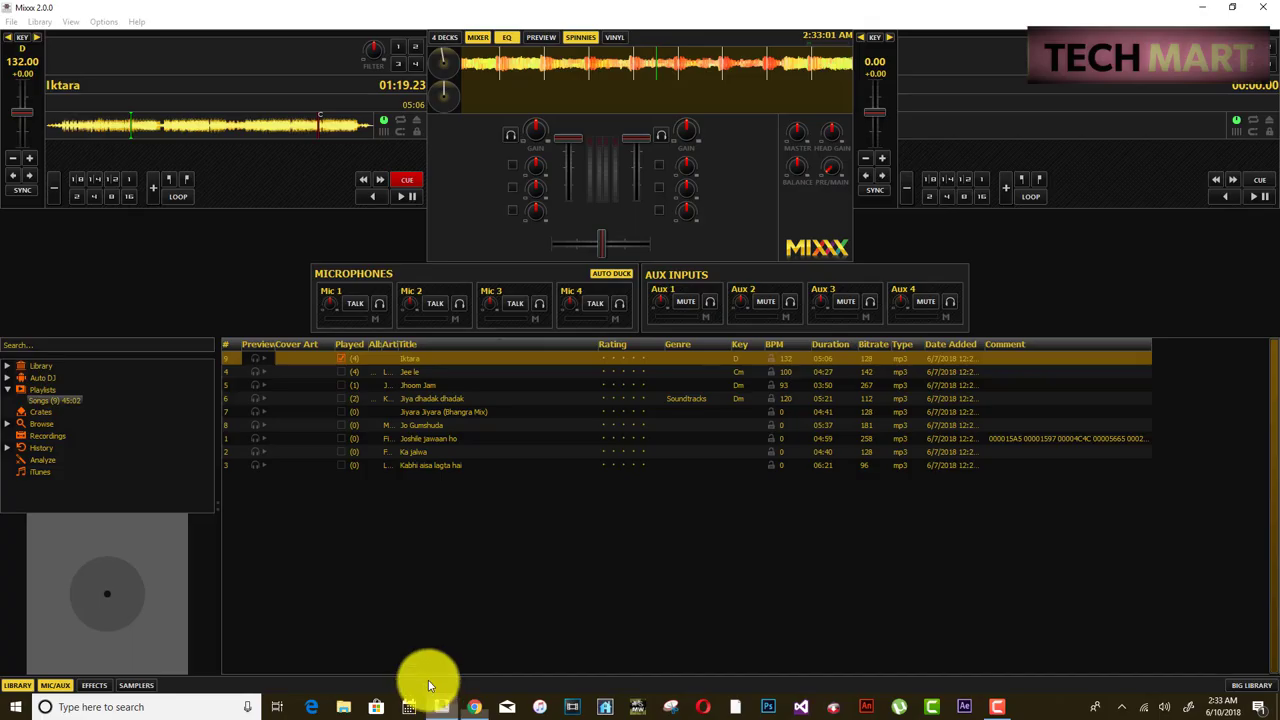
- Tick Enable Live Broadcasting in Preferences and apply the existing Caster.fm settings
left_click(104, 22)
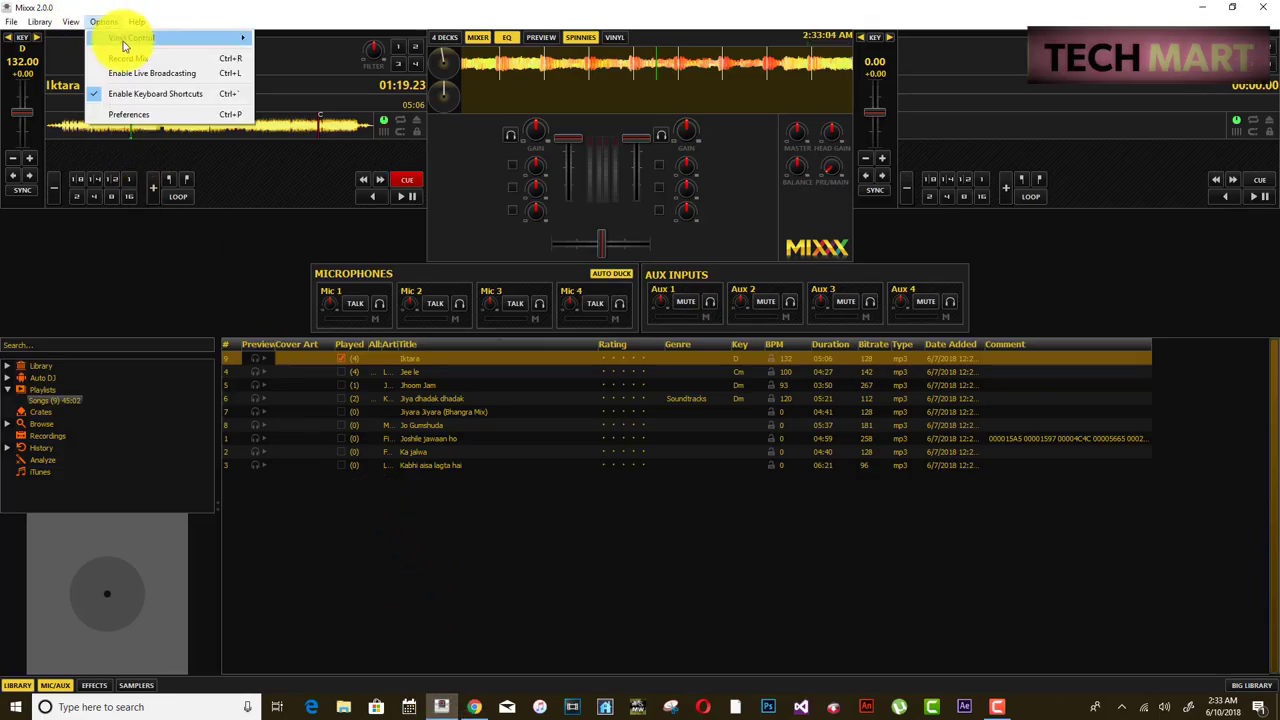
left_click(128, 114)
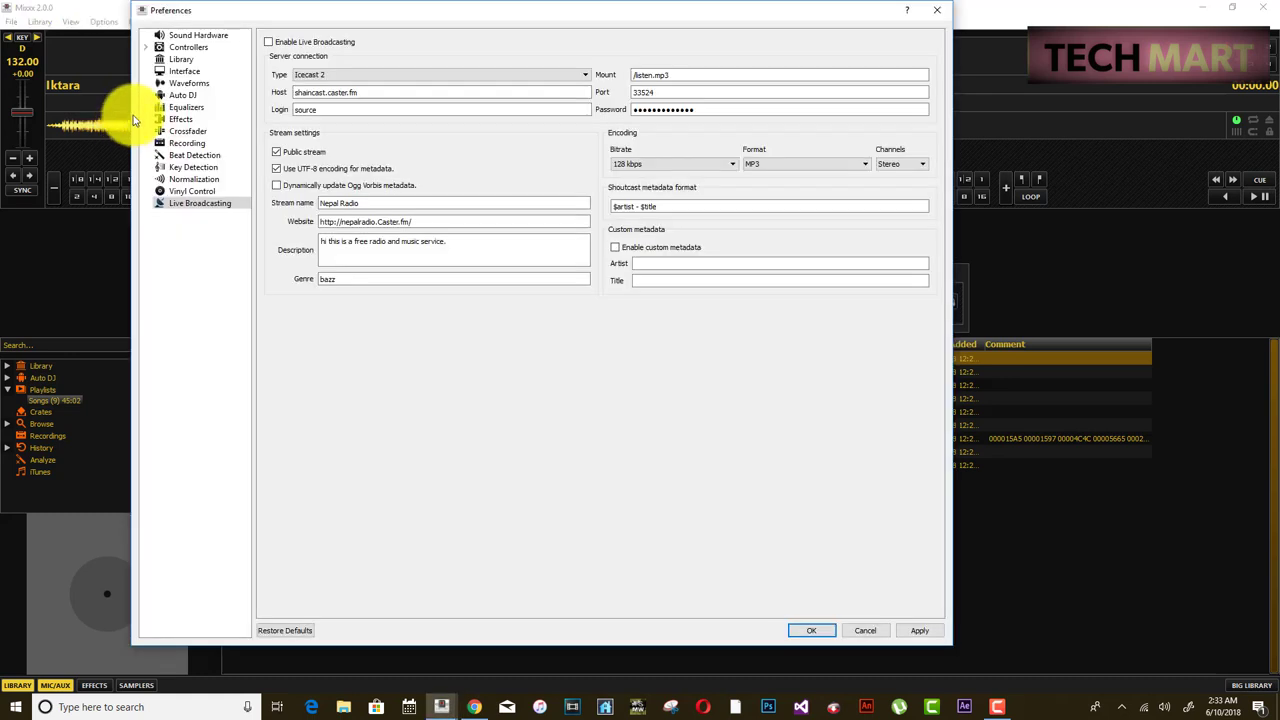
left_click(268, 42)
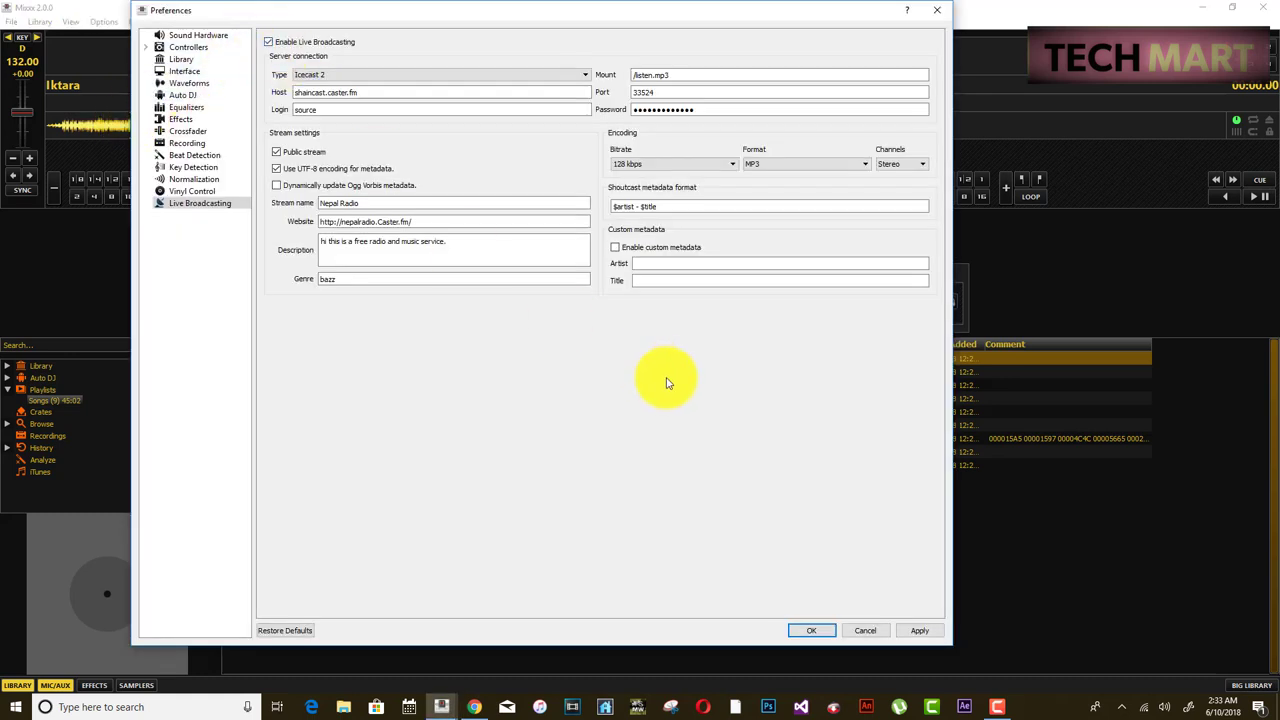
left_click(915, 630)
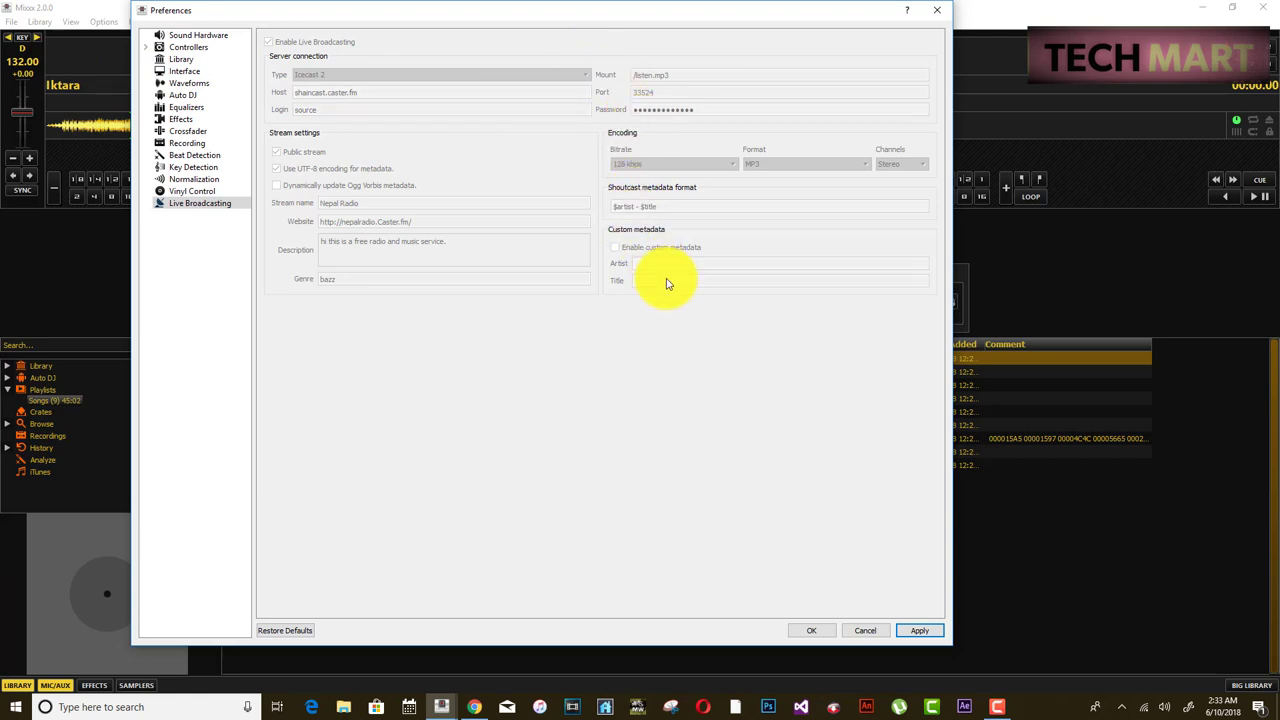
left_click(809, 631)
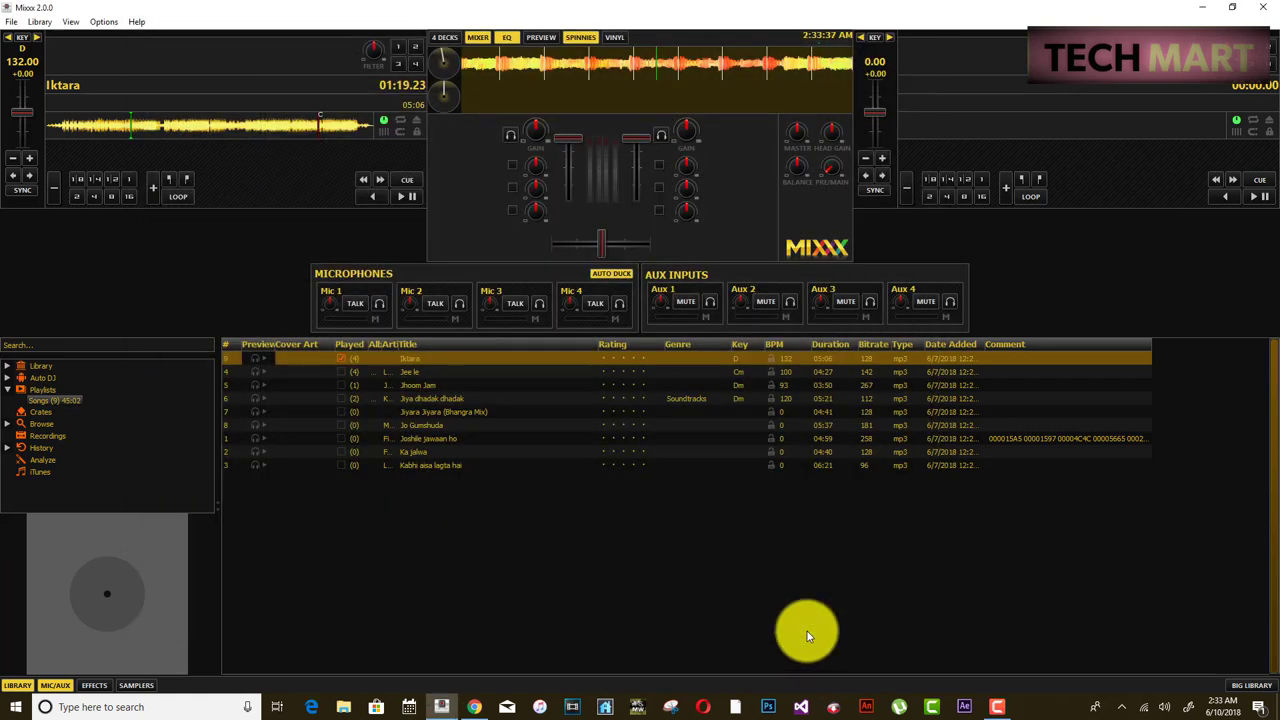
- Reload Iktara onto deck 1 and play it from near its beginning
left_click(104, 22)
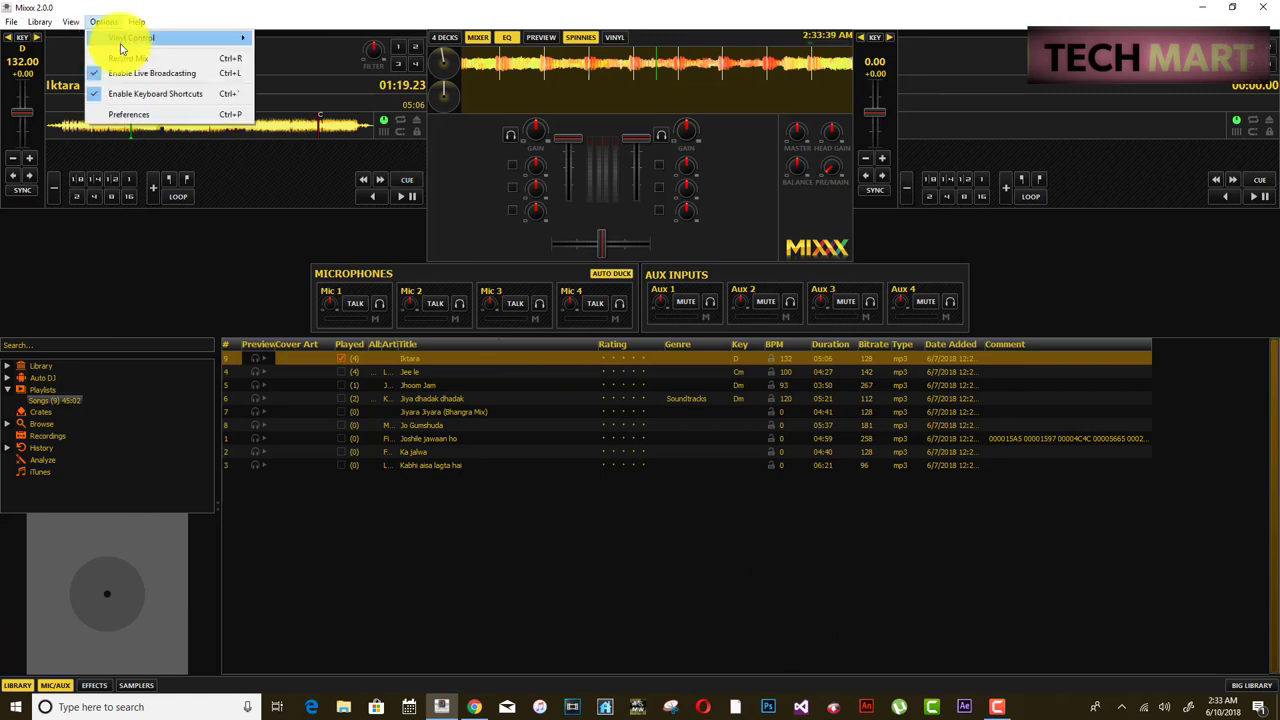
left_click(98, 93)
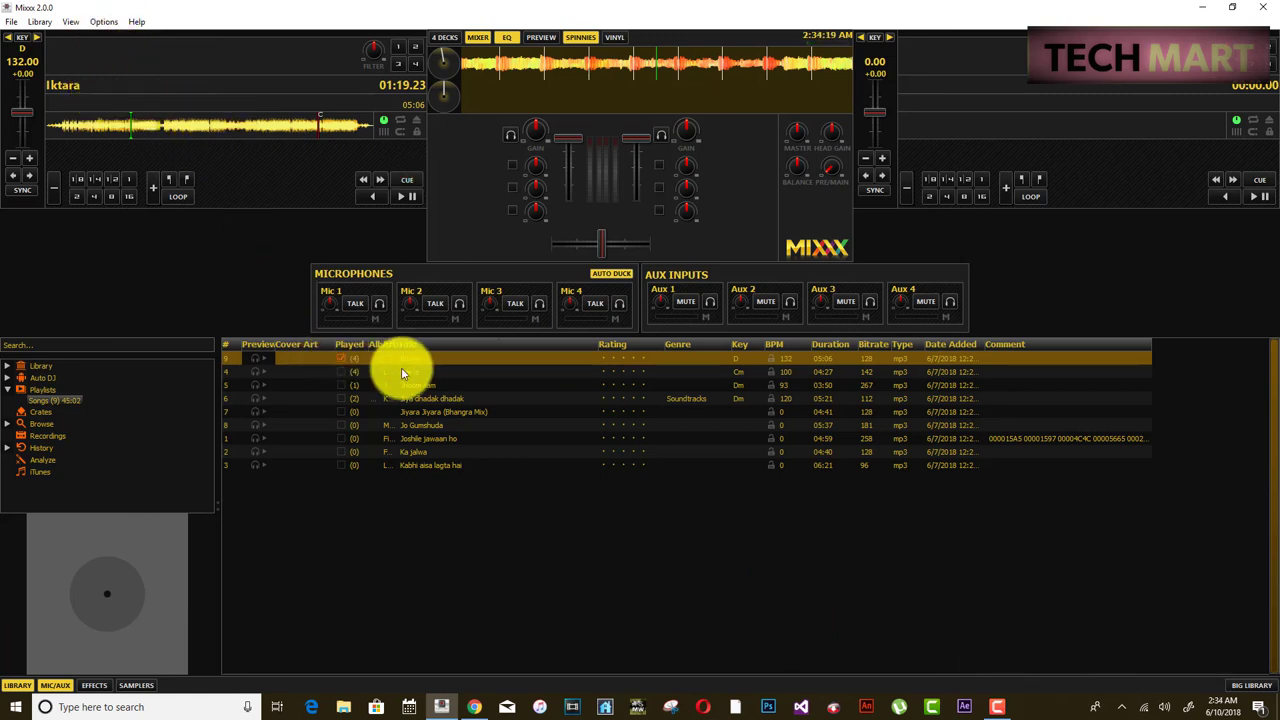
left_click_drag(408, 362, 343, 282)
left_click_drag(270, 129, 272, 133)
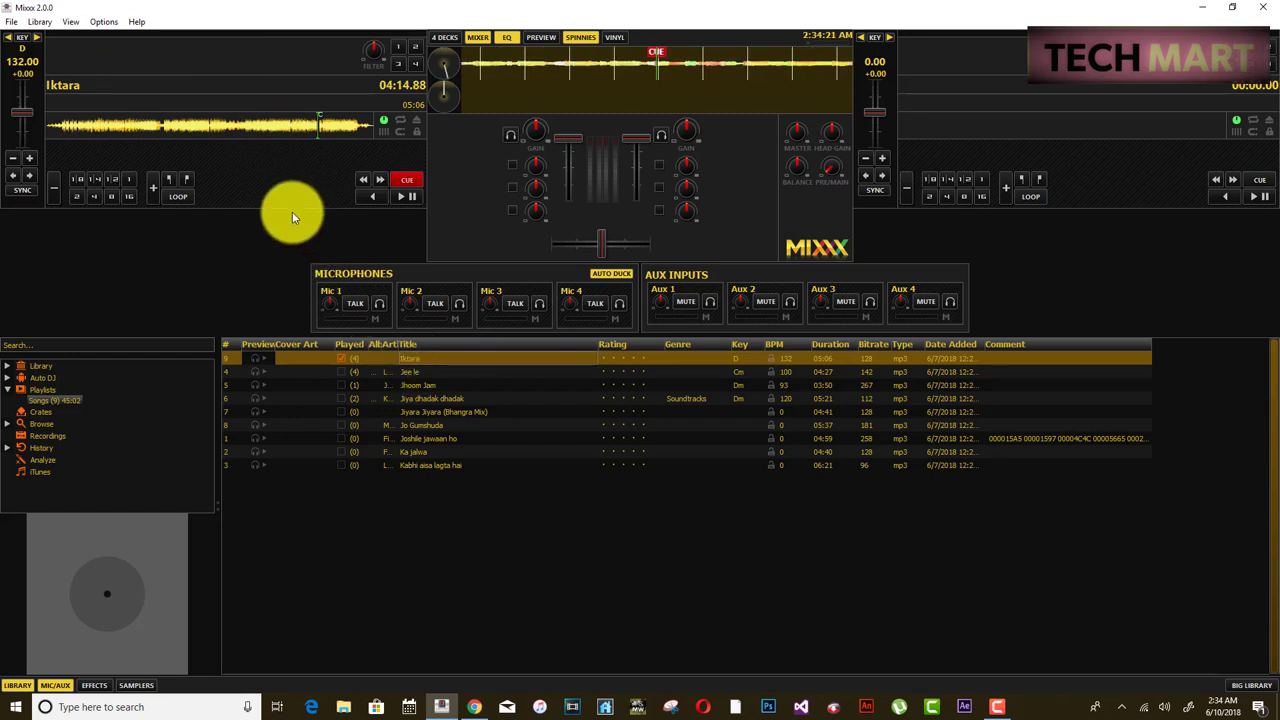
left_click(400, 198)
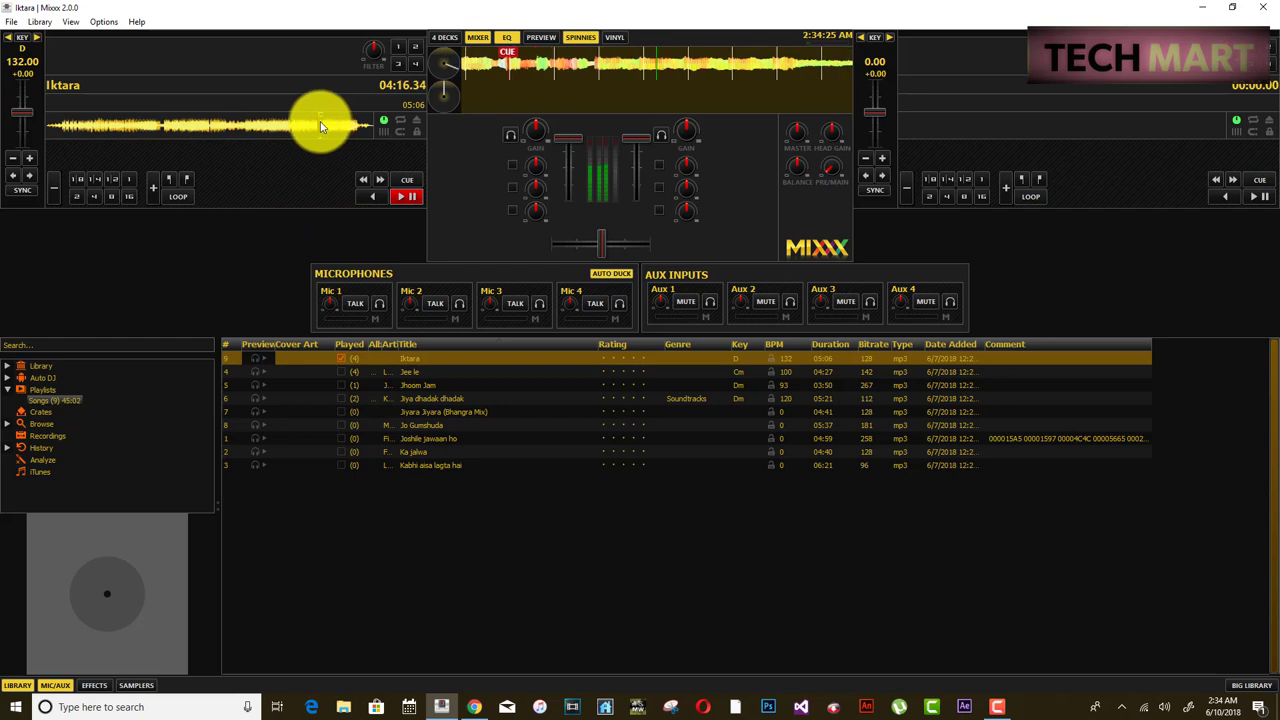
left_click(106, 126)
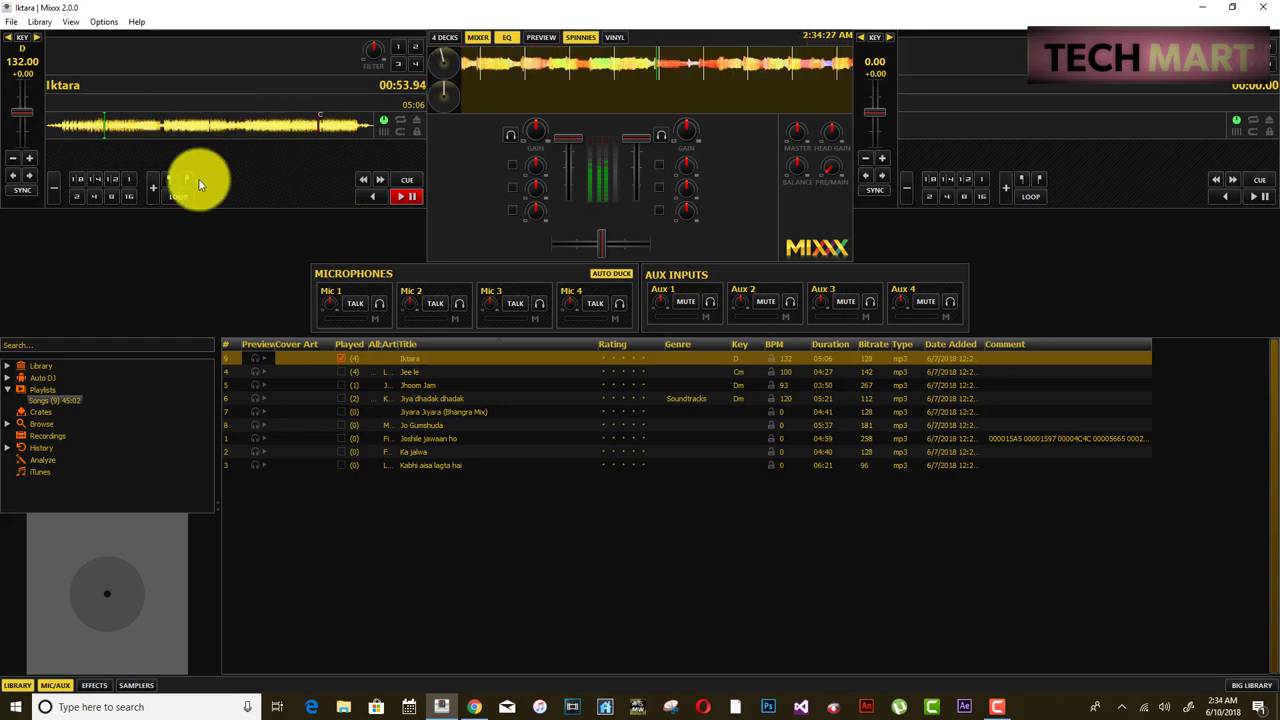
- Attempt Mic 1 talkover, dismiss the missing-input warning, confirm broadcasting, then stop Iktara
left_click(364, 304)
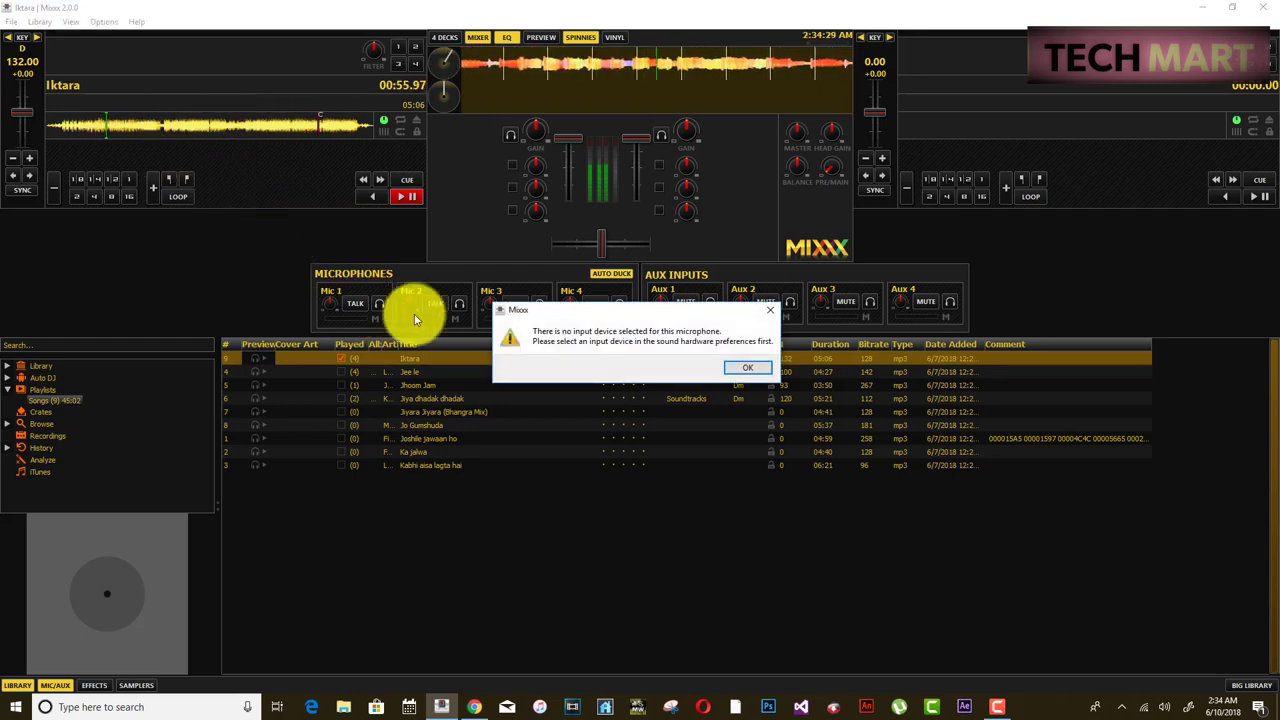
left_click(747, 367)
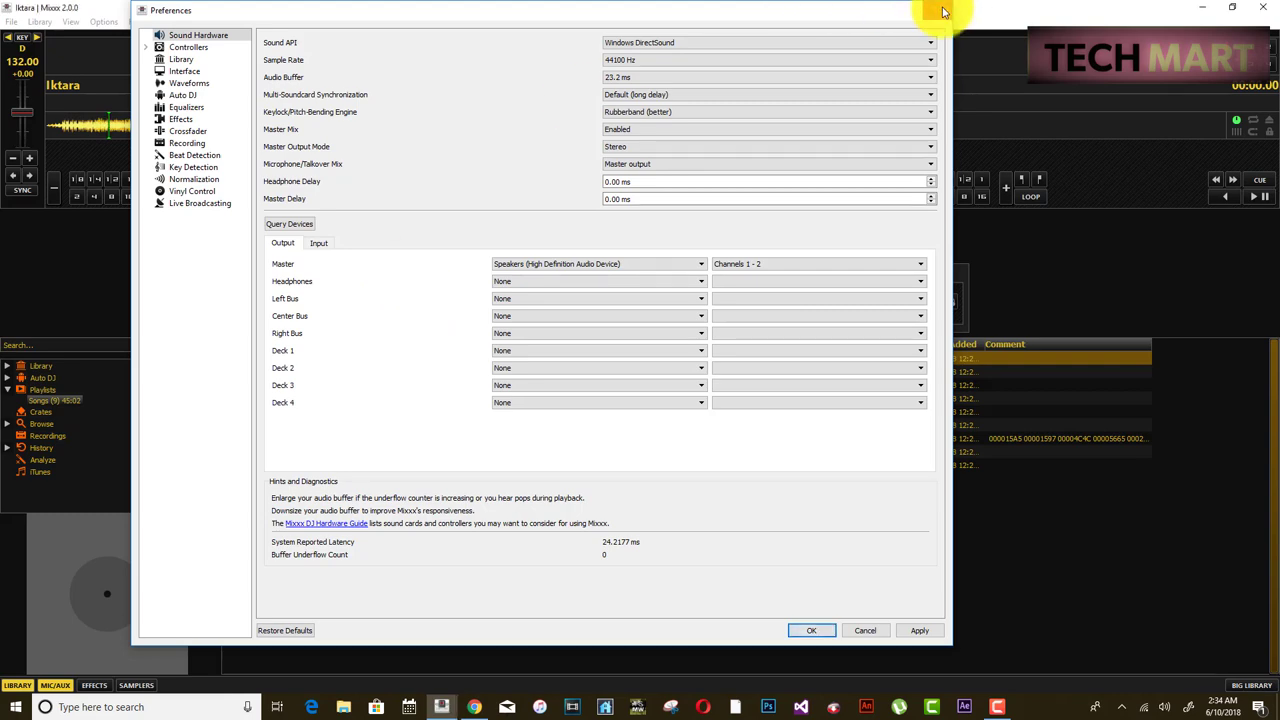
left_click(942, 10)
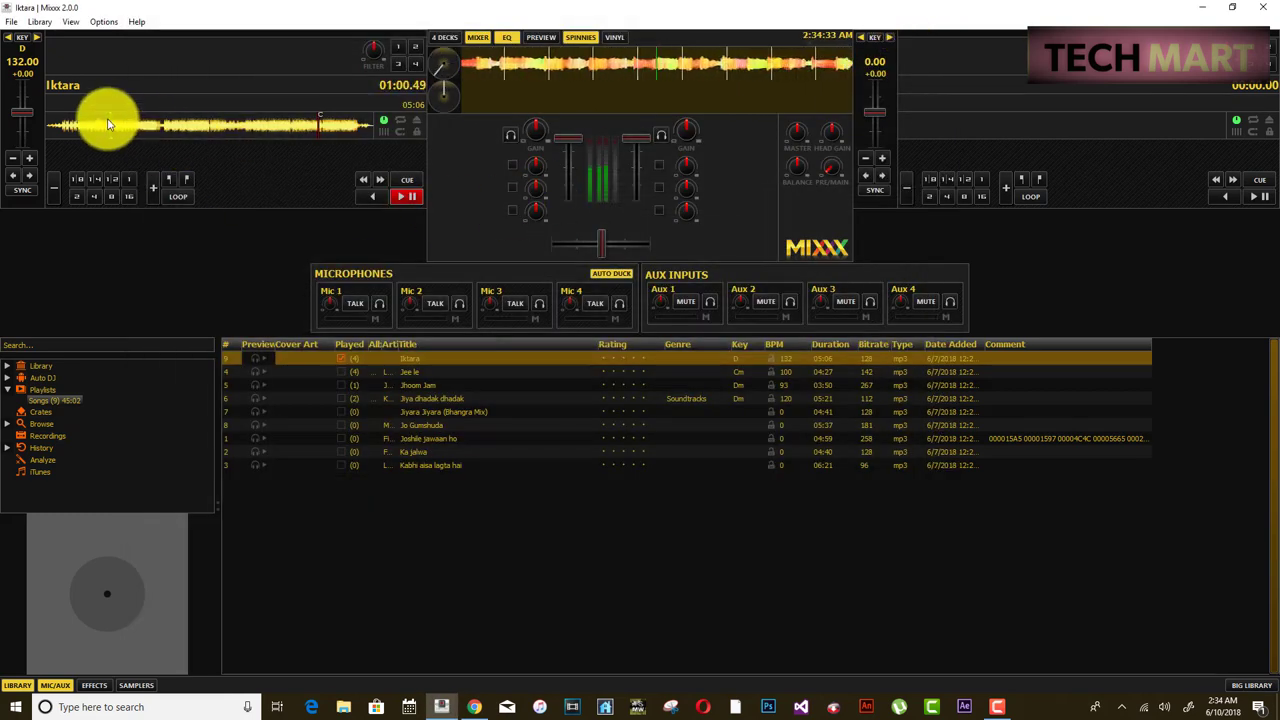
left_click(102, 22)
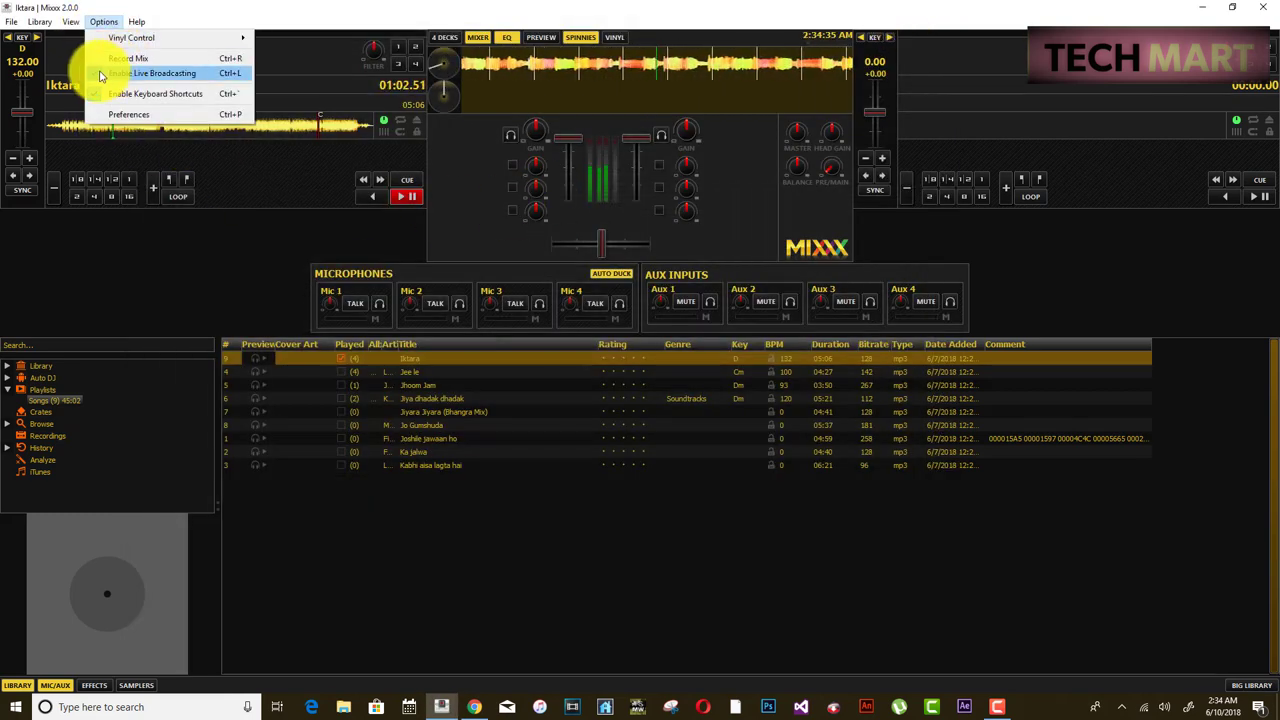
left_click(243, 263)
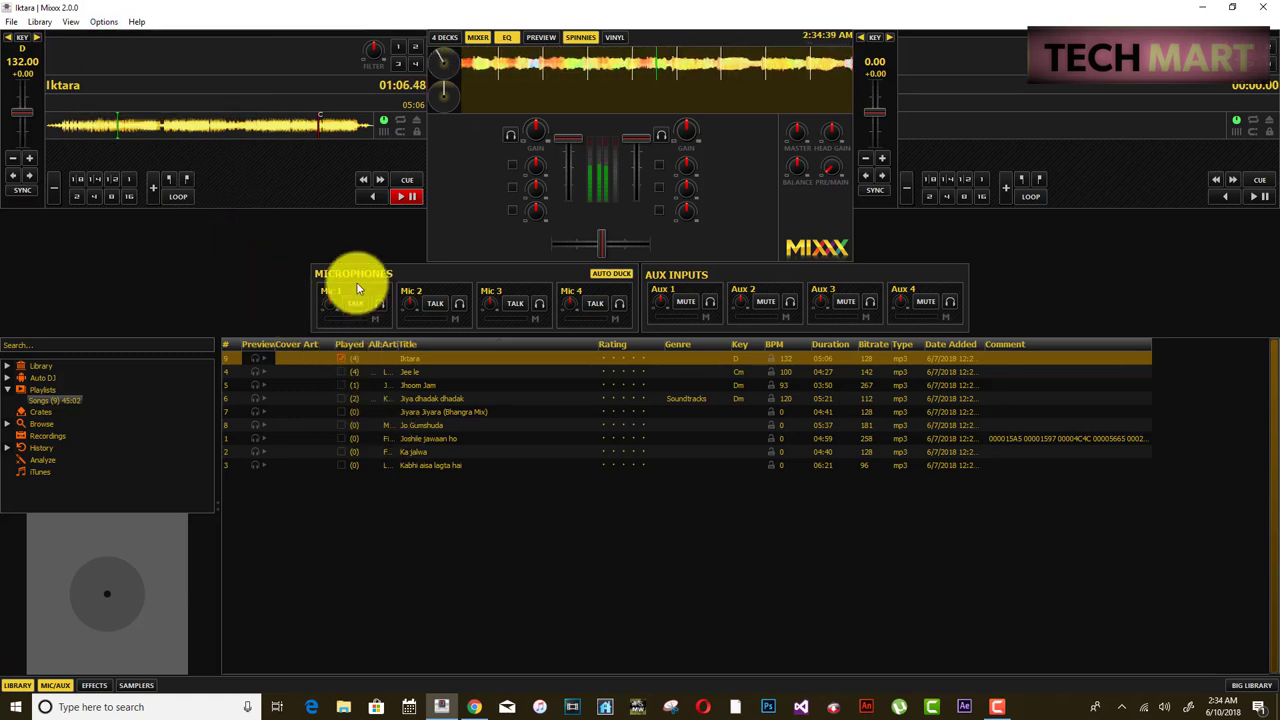
left_click(404, 194)
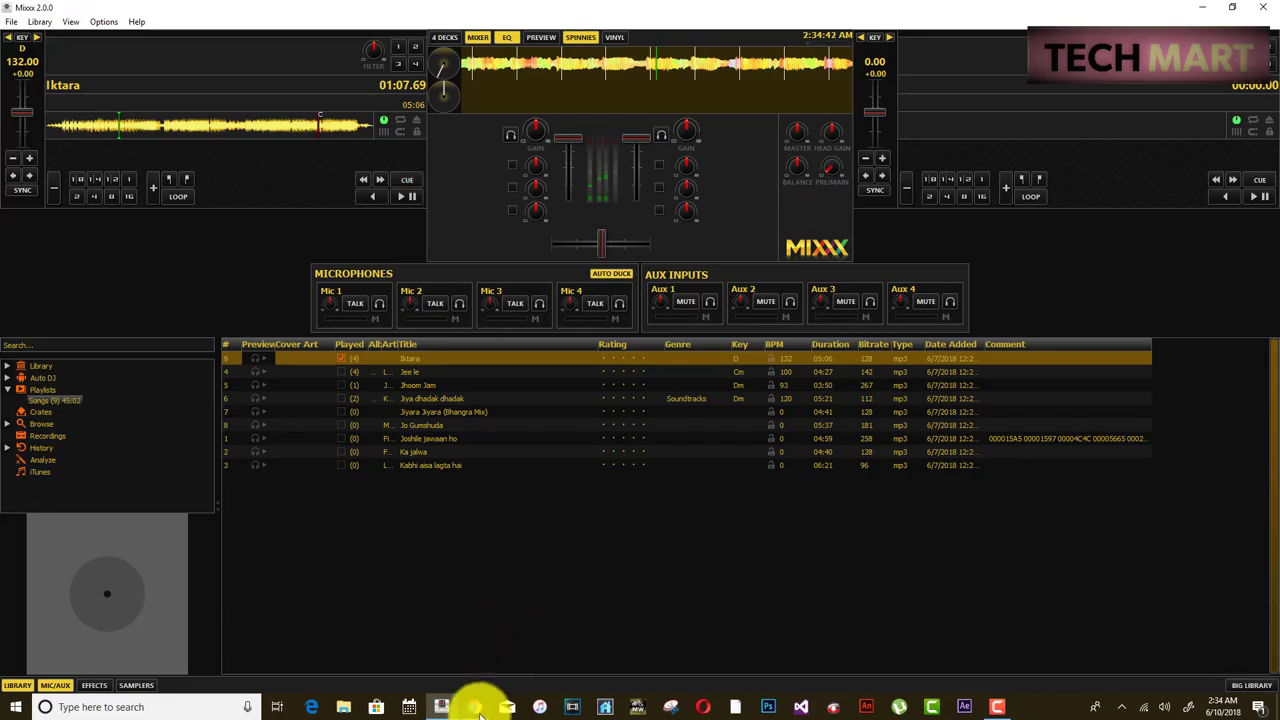
left_click(476, 707)
- Reload the Nepal Radio tab so the Caster.fm widget reads ON-AIR with 0 listeners
left_click(420, 9)
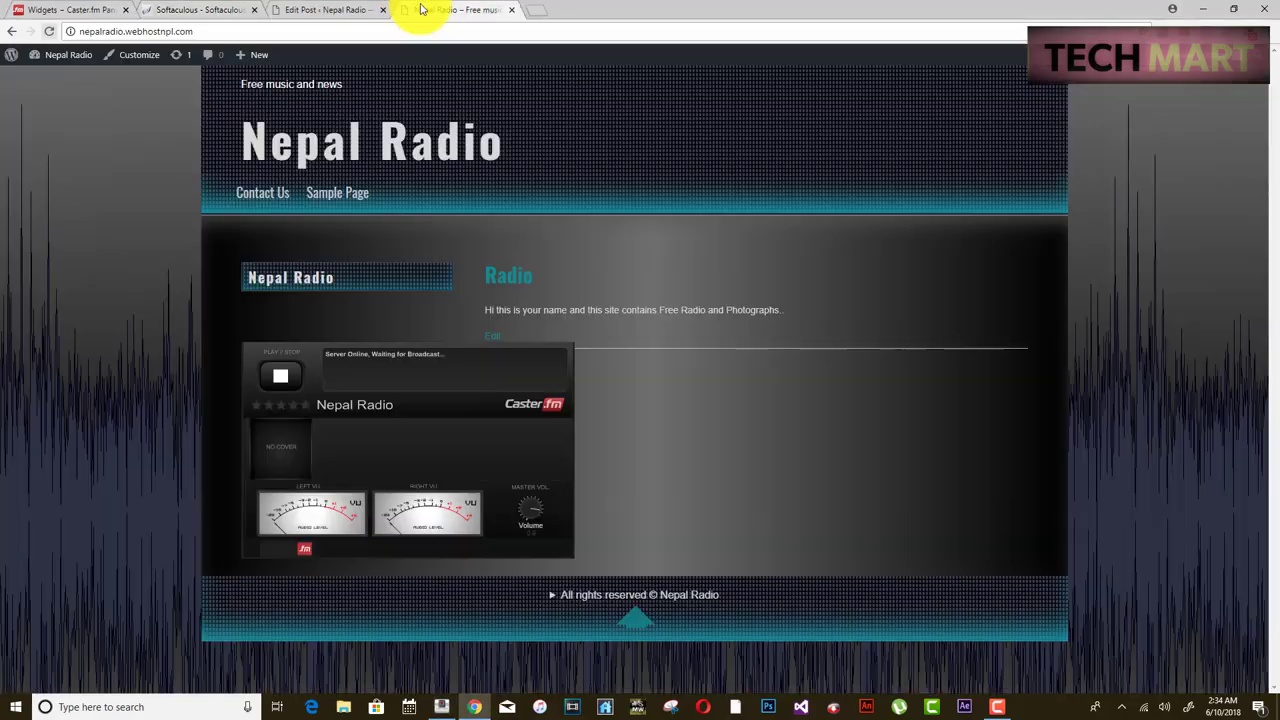
left_click(49, 31)
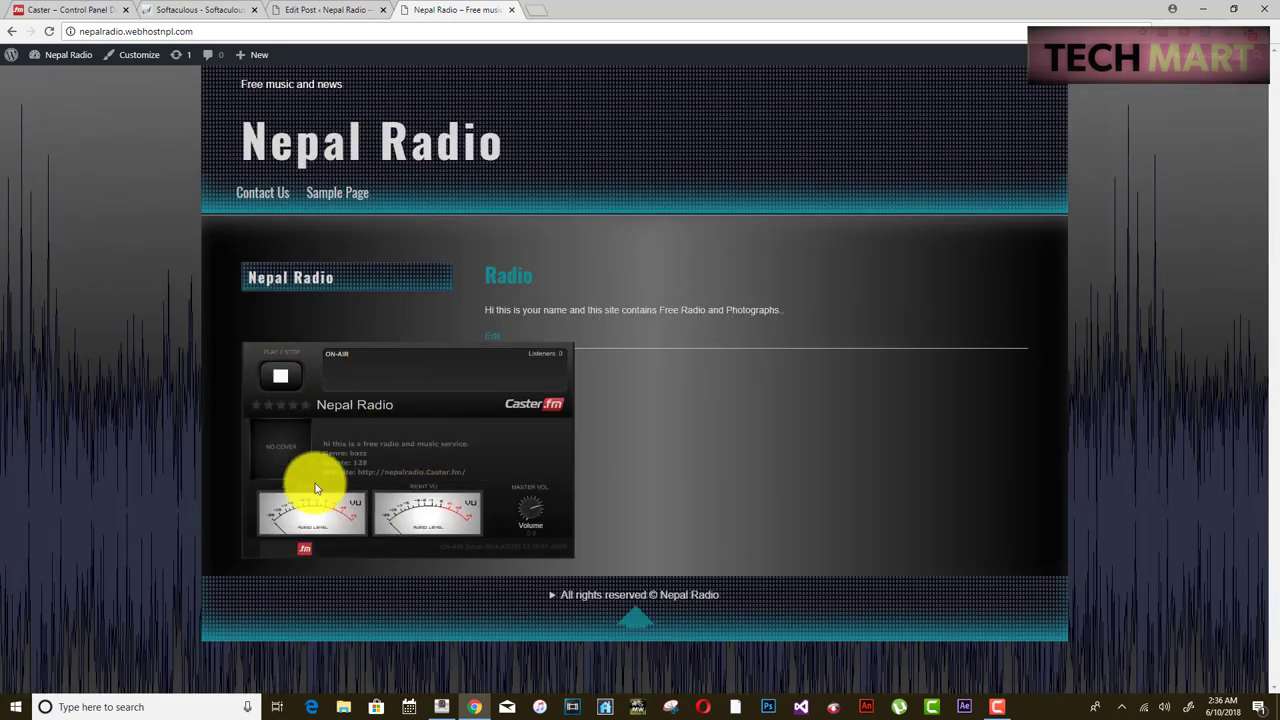
left_click(443, 705)
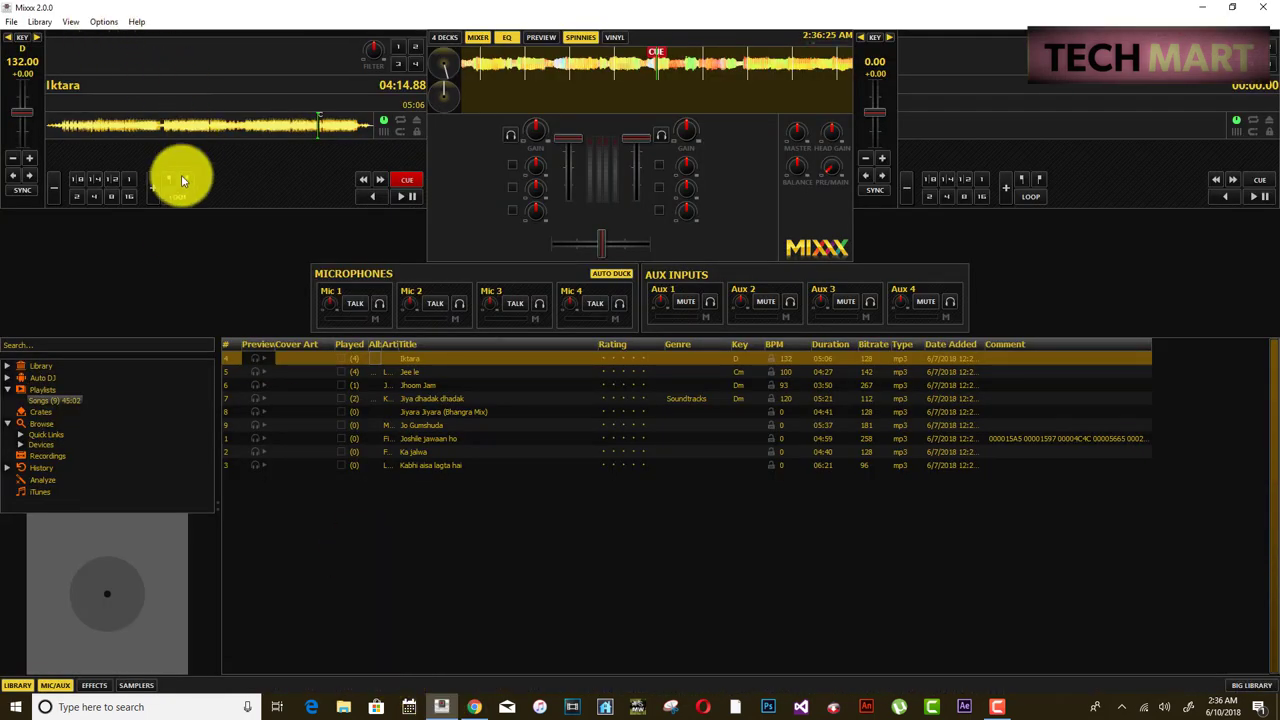
- Eject Iktara from deck 1, load it again, and play it from near the start
left_click(103, 21)
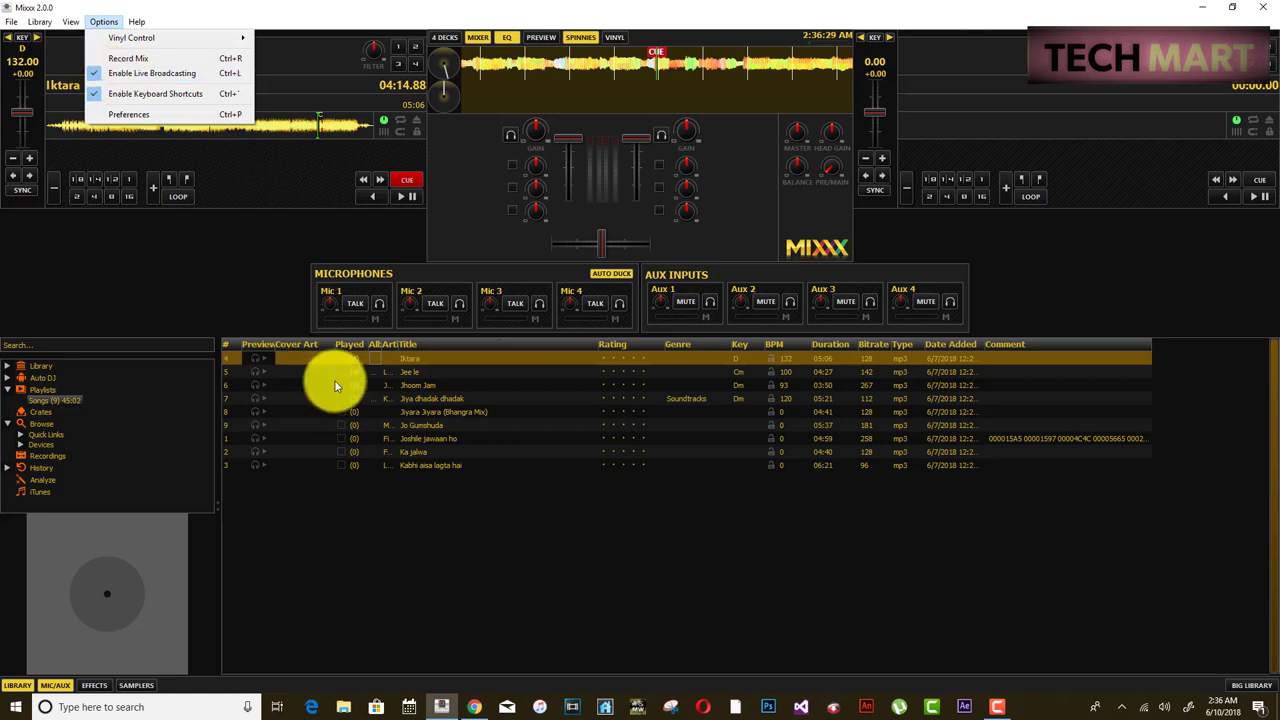
left_click(274, 253)
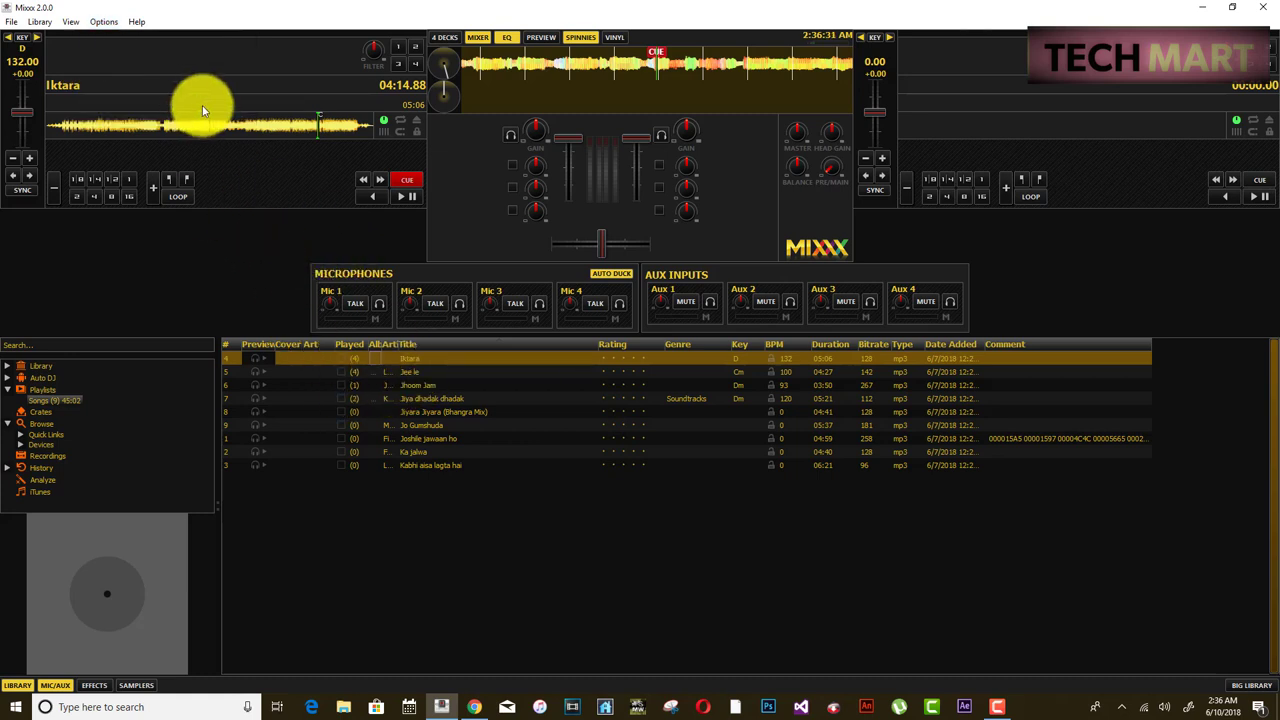
left_click(417, 124)
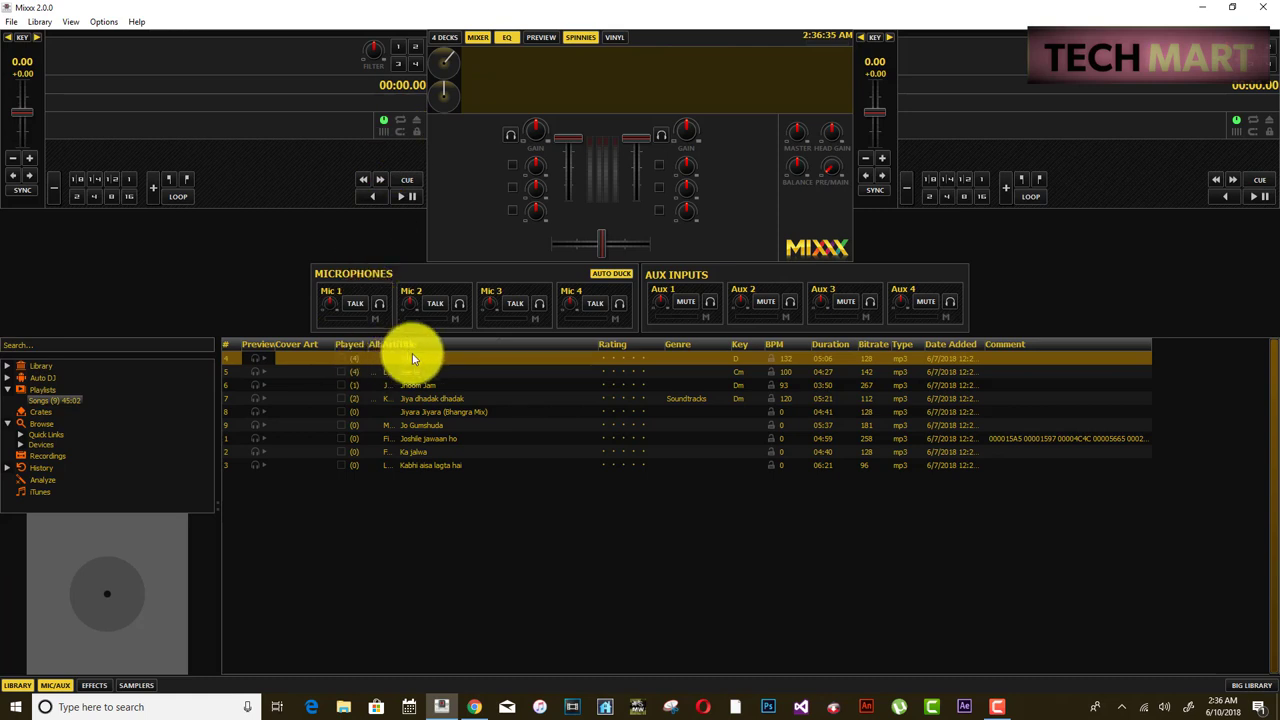
left_click_drag(412, 364, 318, 190)
left_click_drag(302, 133, 302, 133)
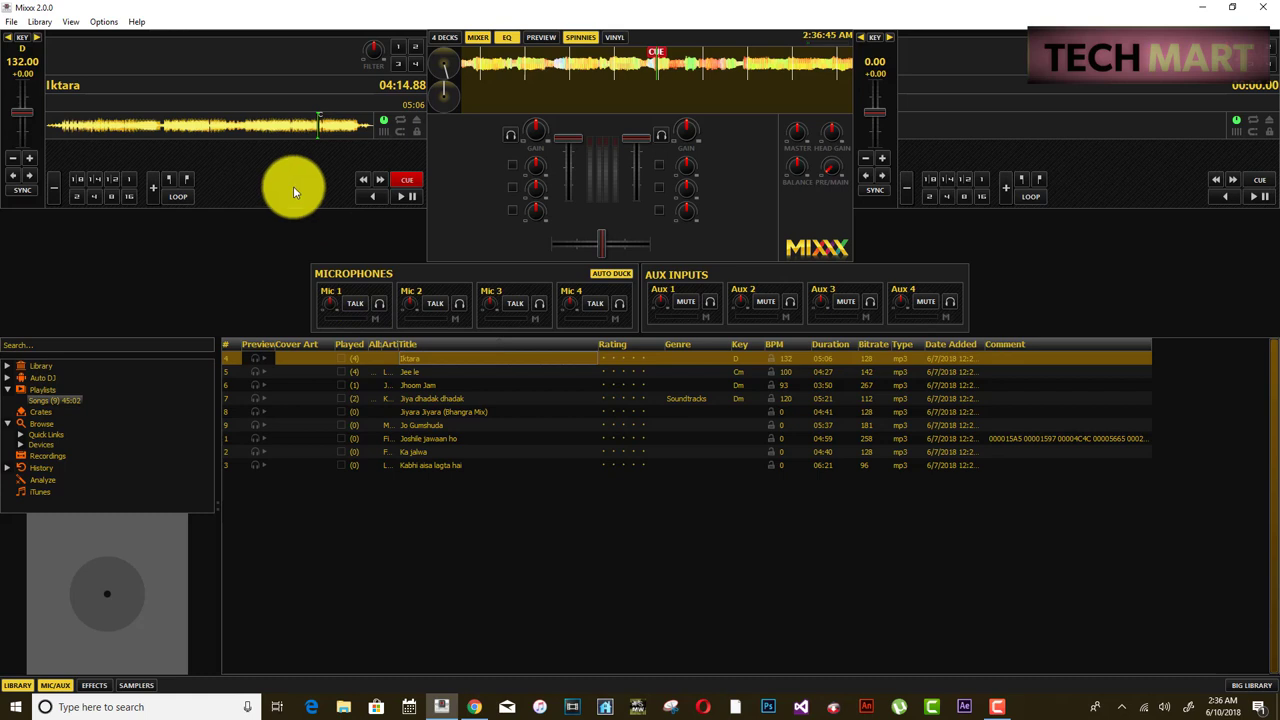
left_click(401, 196)
left_click(96, 128)
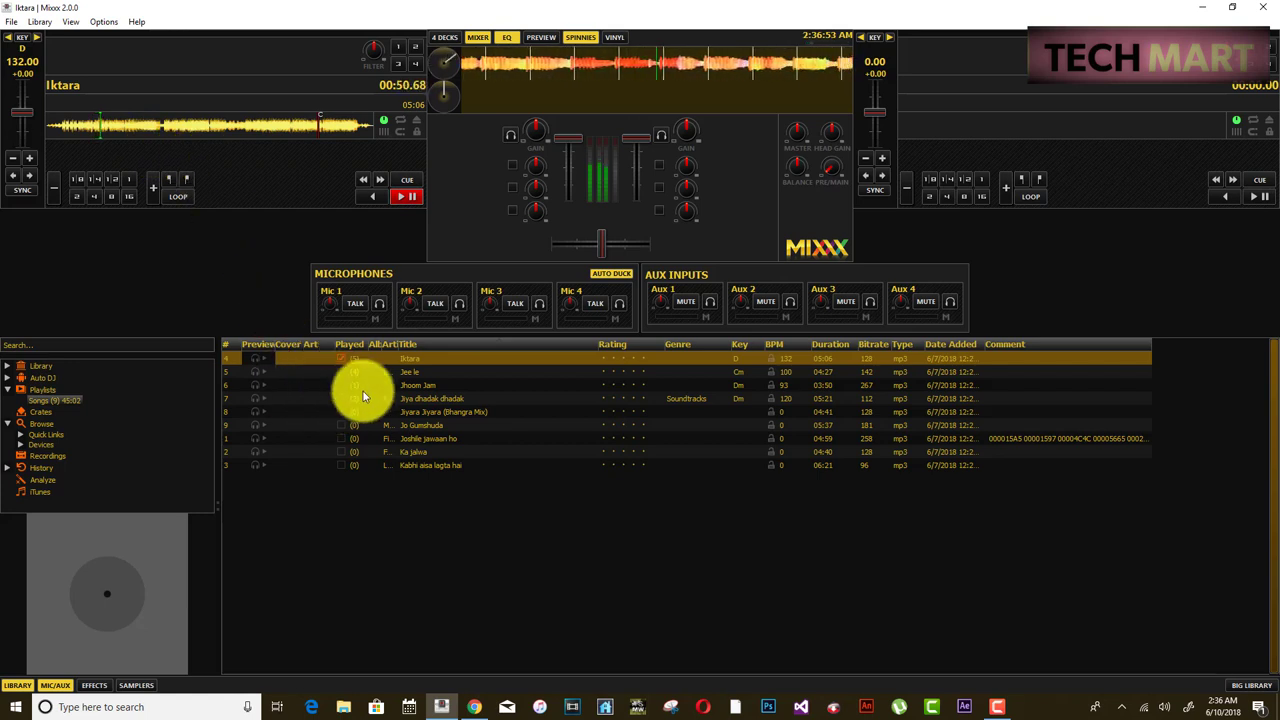
mouse_move(476, 705)
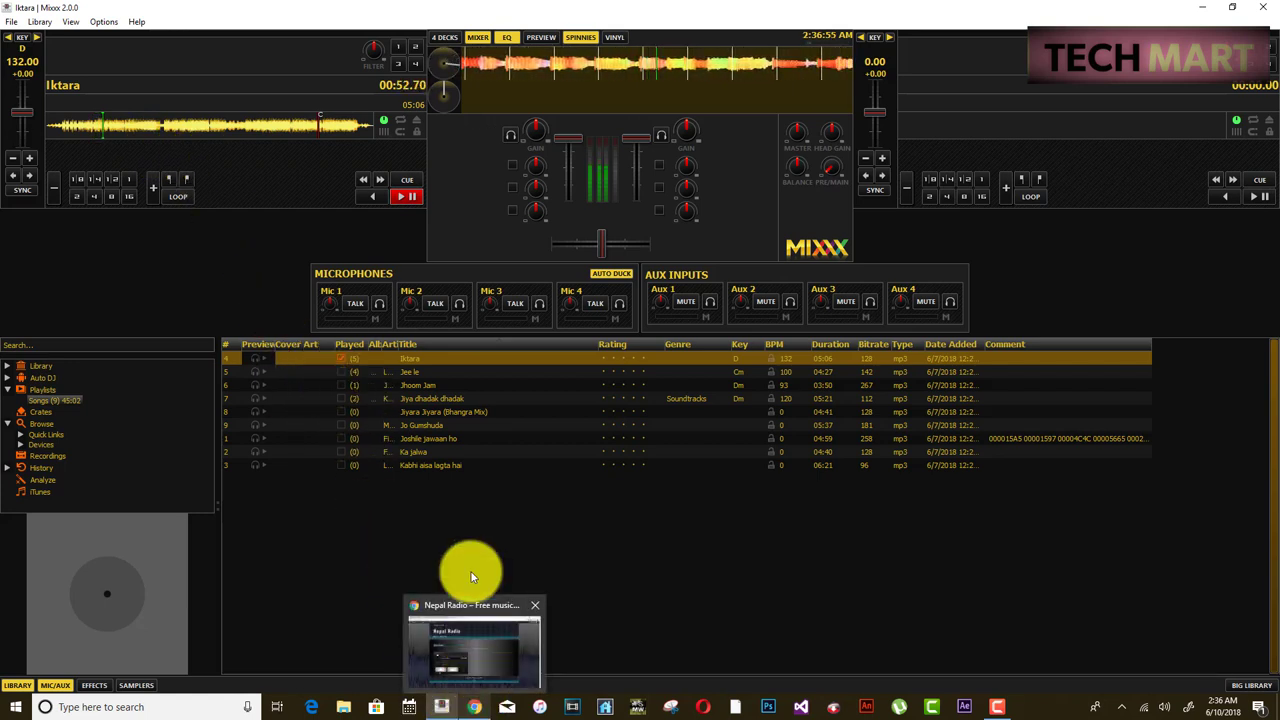
left_click(474, 708)
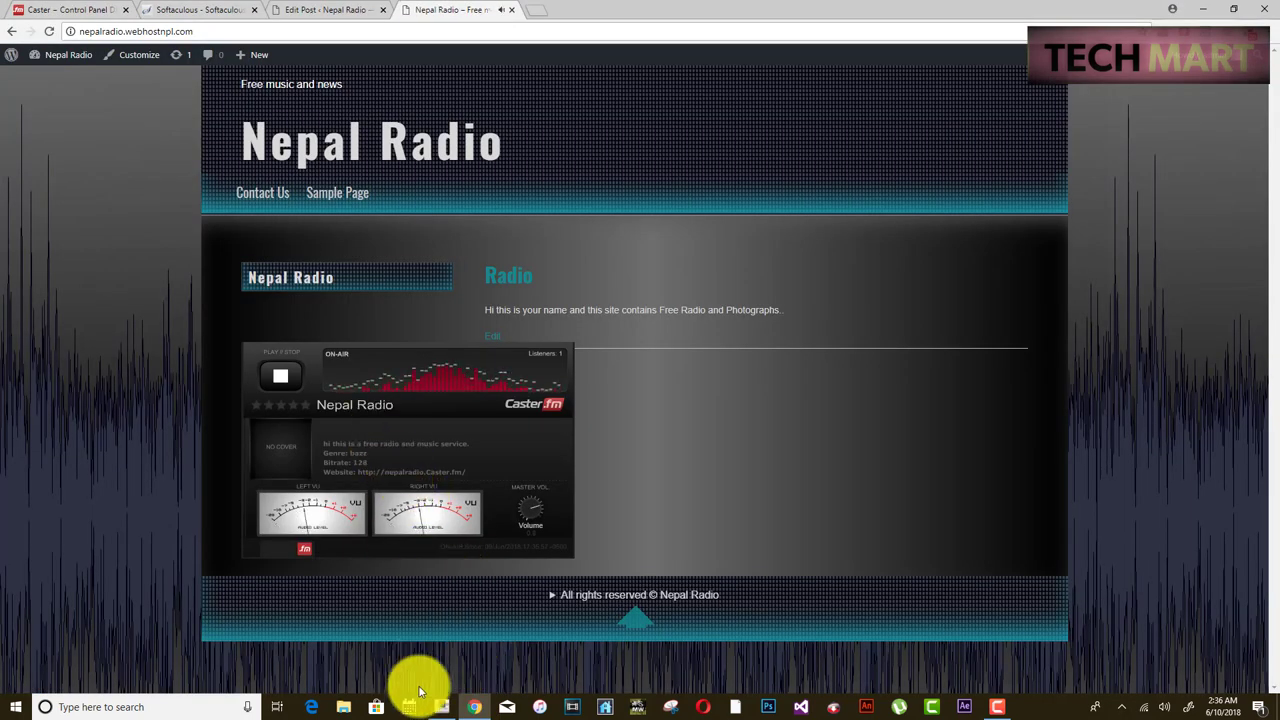
- Pause Iktara on deck 1 and check the web player shows '- Iktara' ON-AIR
left_click(441, 707)
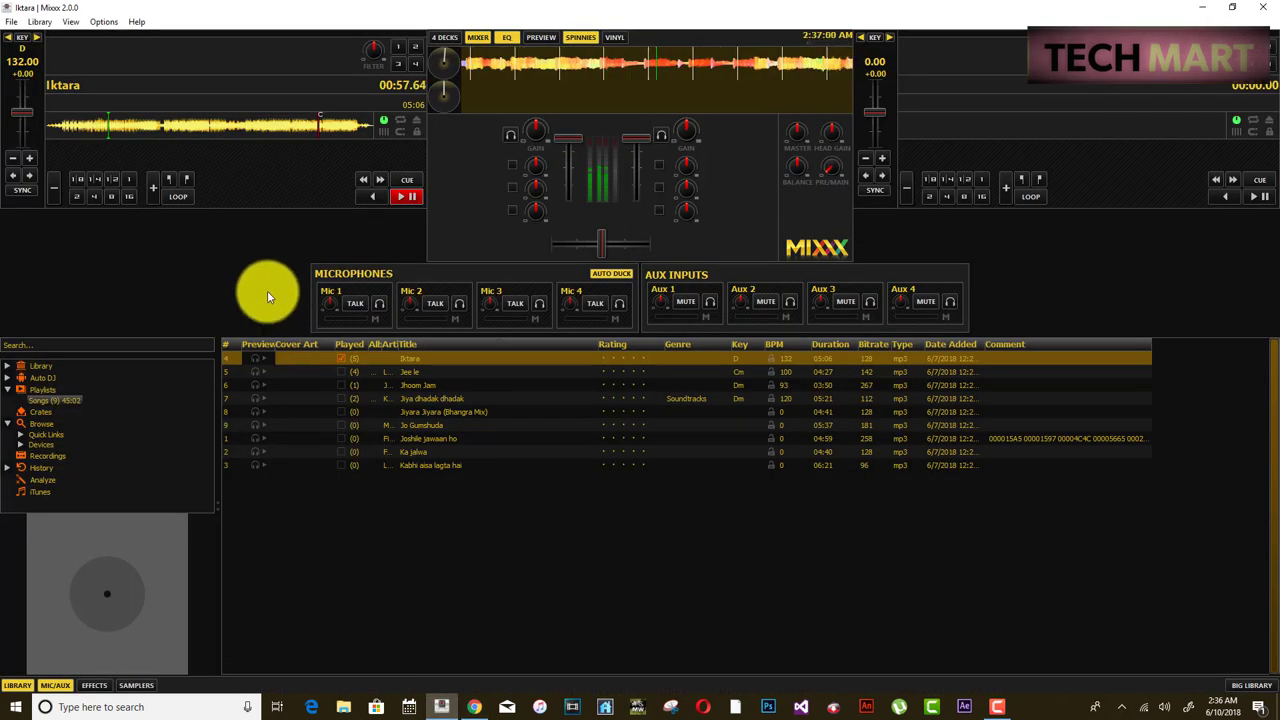
left_click(397, 199)
left_click(474, 707)
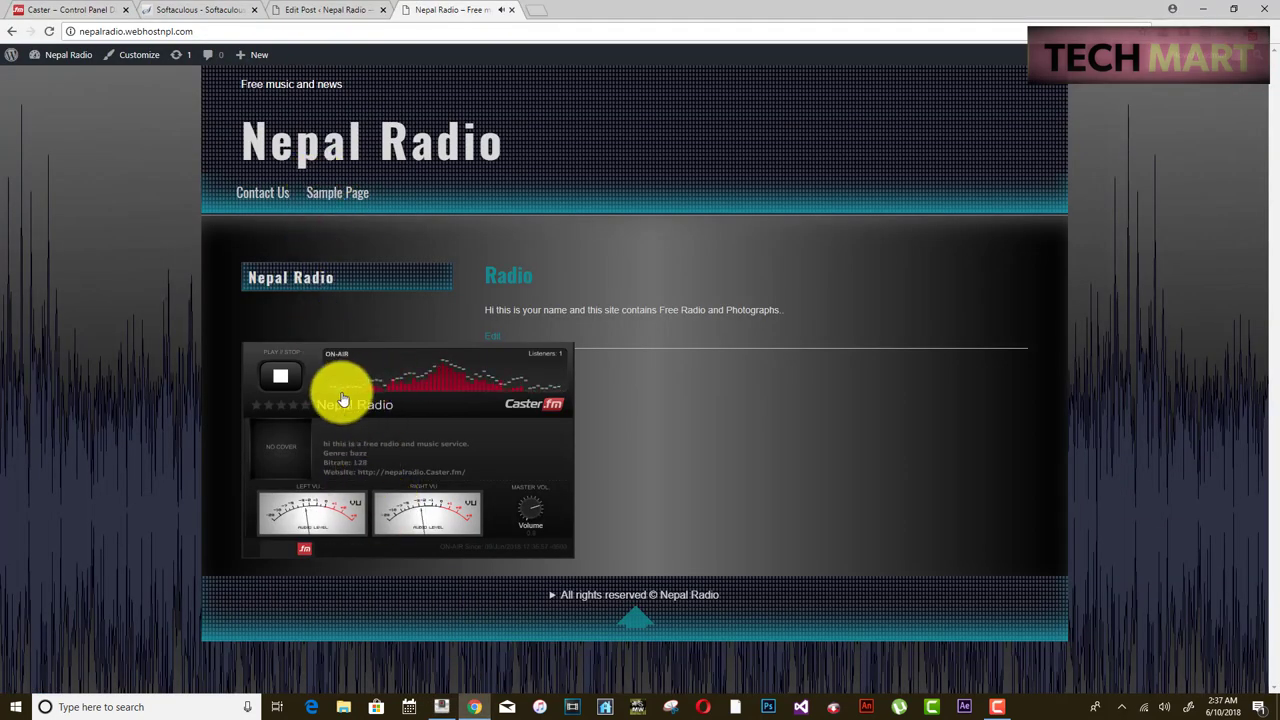
left_click(248, 31)
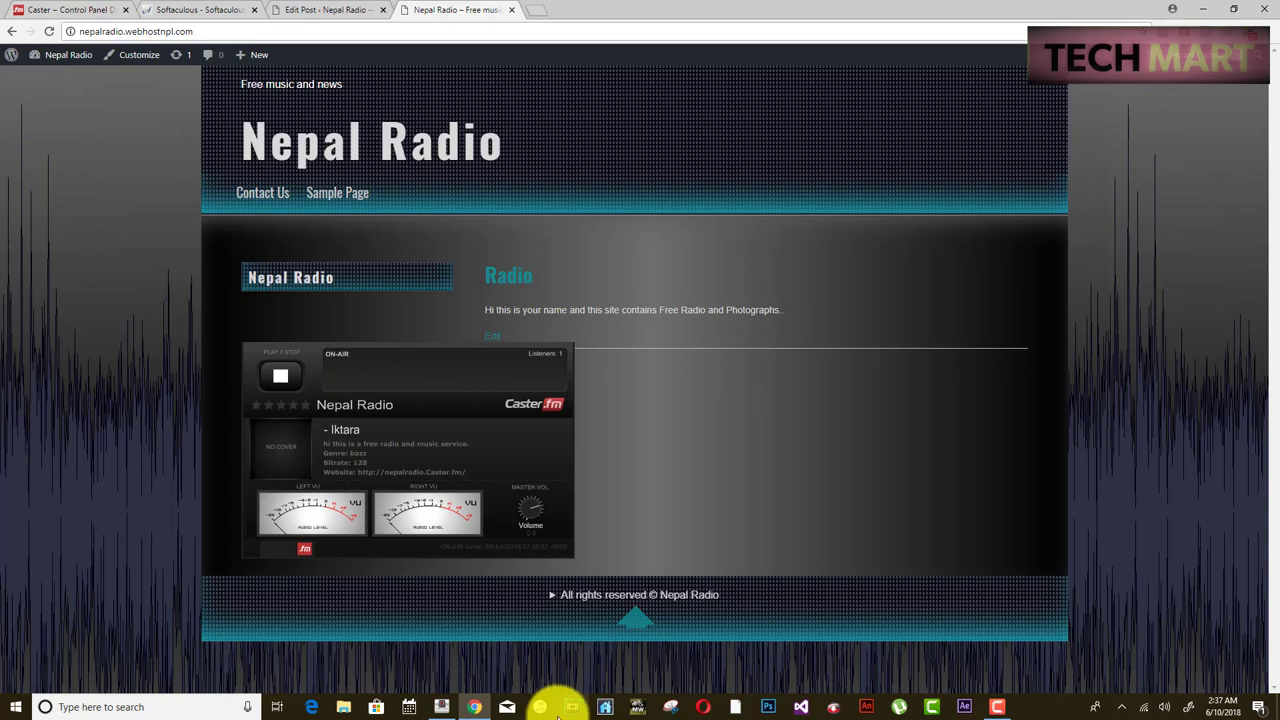
left_click(441, 707)
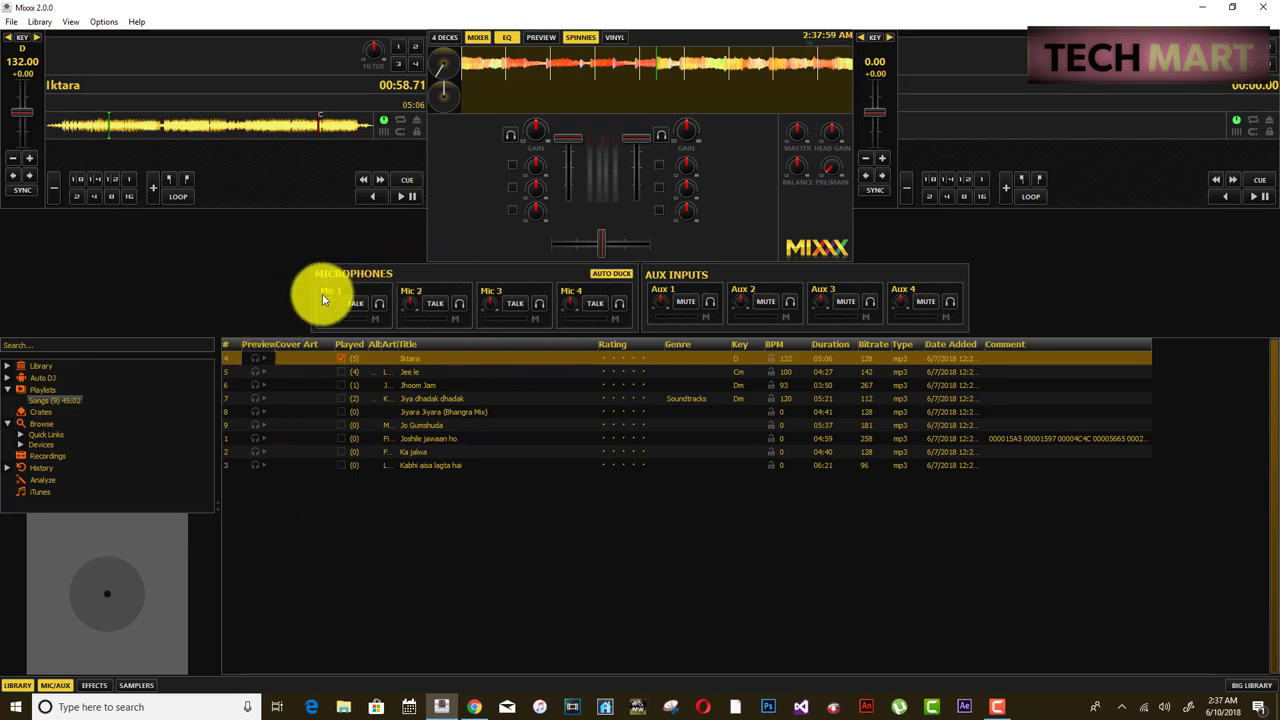
- Browse the Mixxx Options, View, Library and File menus without changing anything
left_click(100, 22)
left_click(68, 10)
left_click(68, 22)
left_click(94, 143)
left_click(40, 21)
left_click(113, 229)
left_click(12, 22)
left_click(114, 271)
- Look through the Options, Help and View menus, then bring up the WordPress Edit Post tab
left_click(104, 22)
left_click(152, 170)
left_click(136, 22)
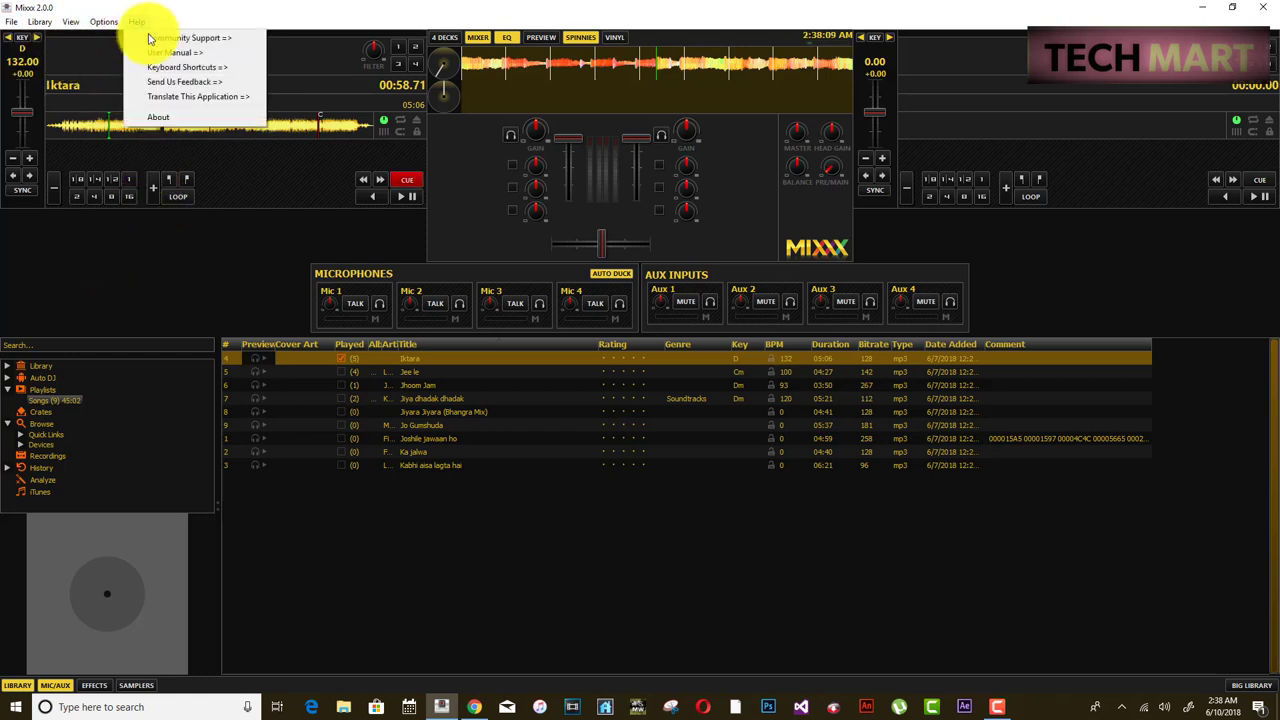
left_click(110, 22)
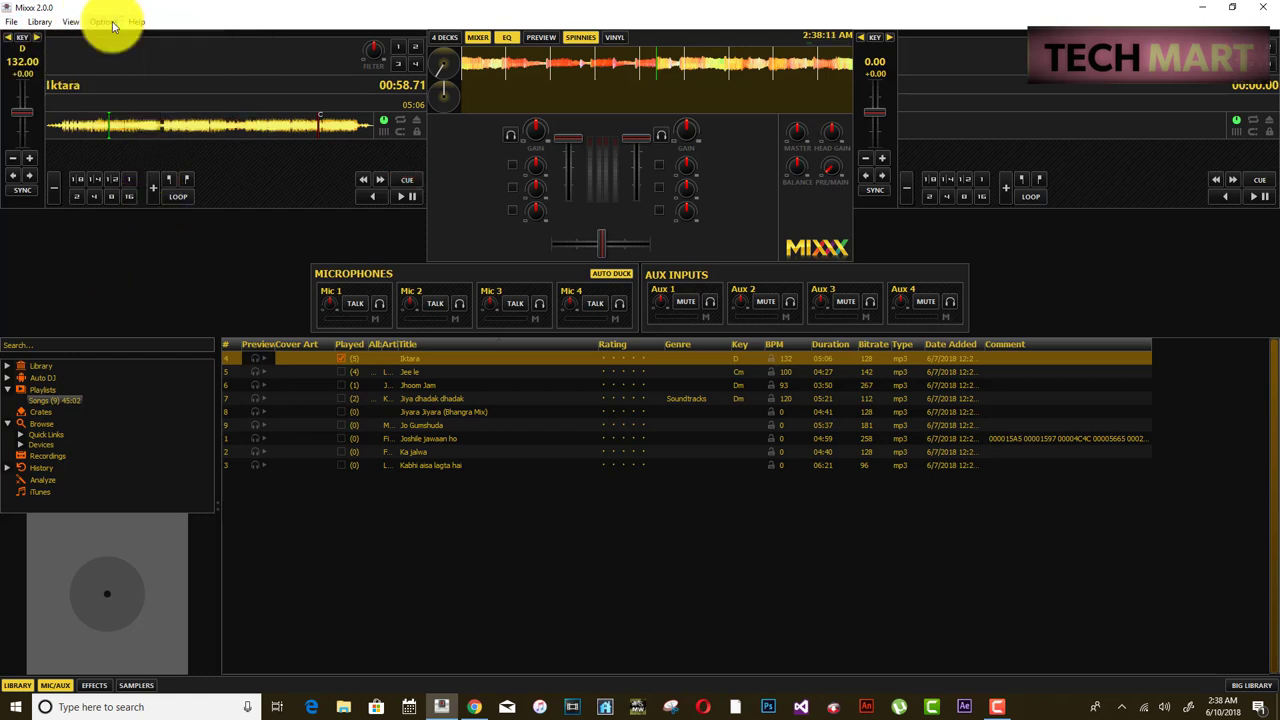
left_click(71, 22)
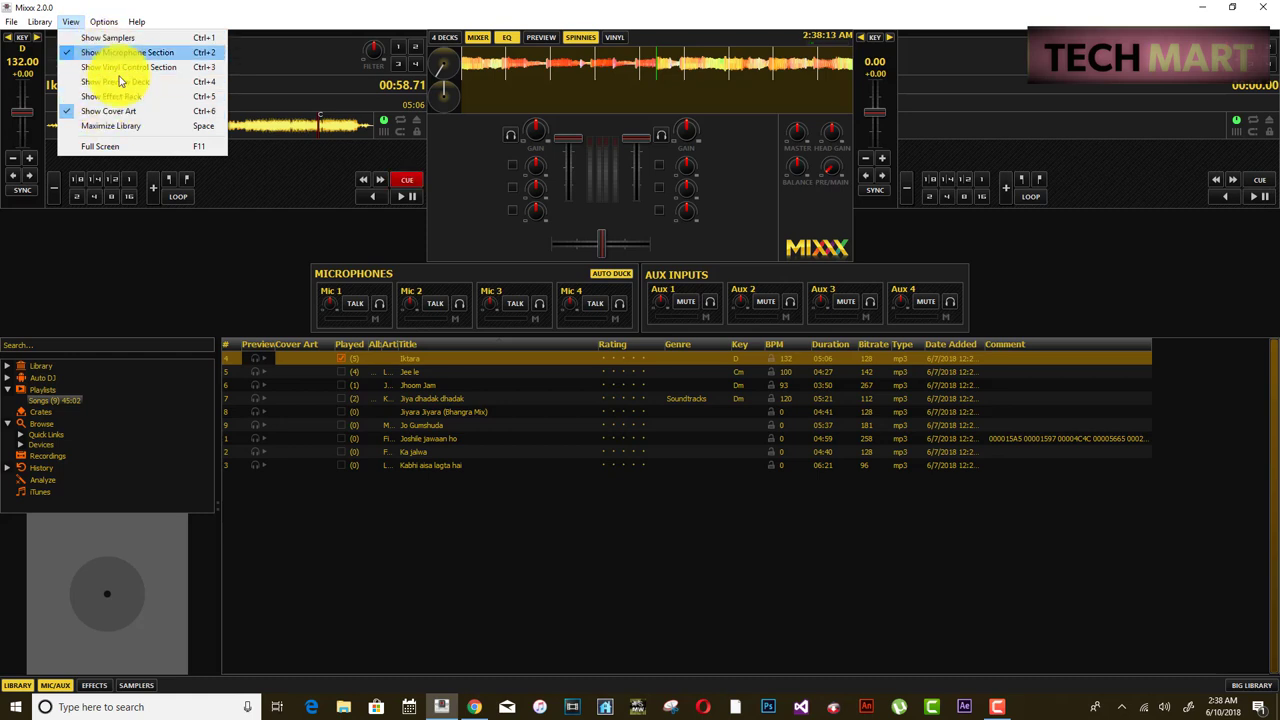
left_click(305, 265)
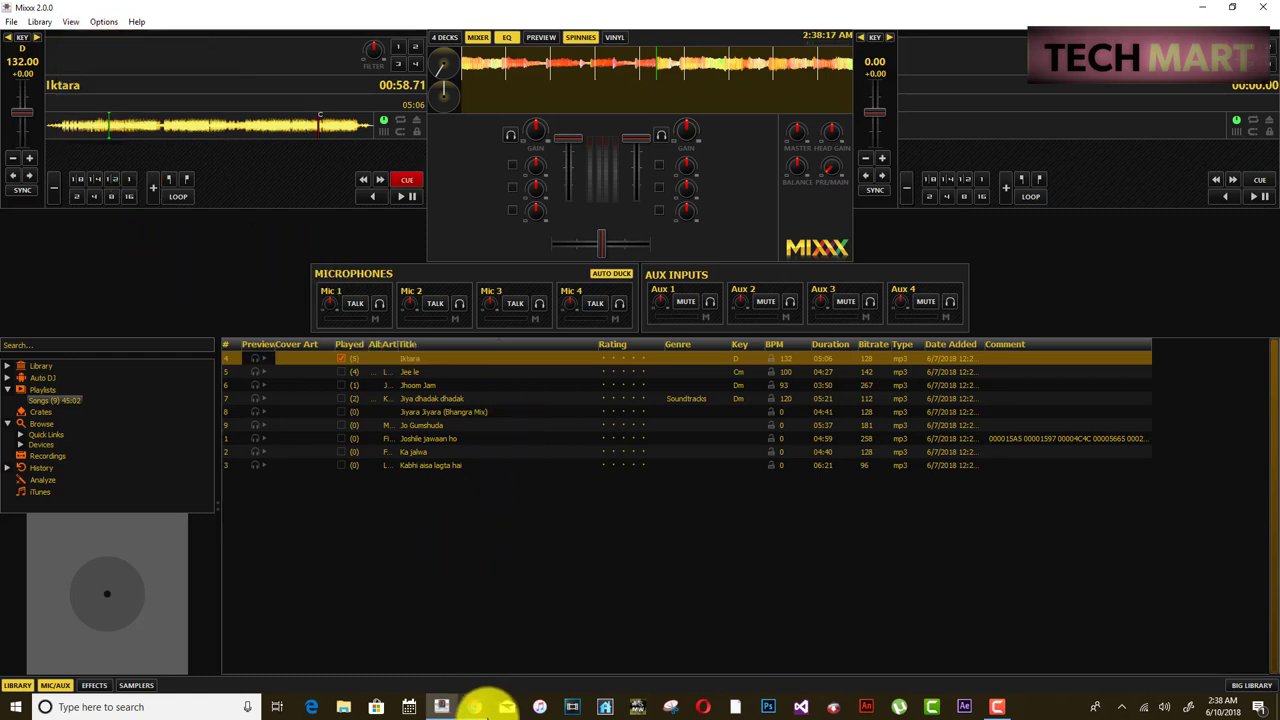
left_click(477, 708)
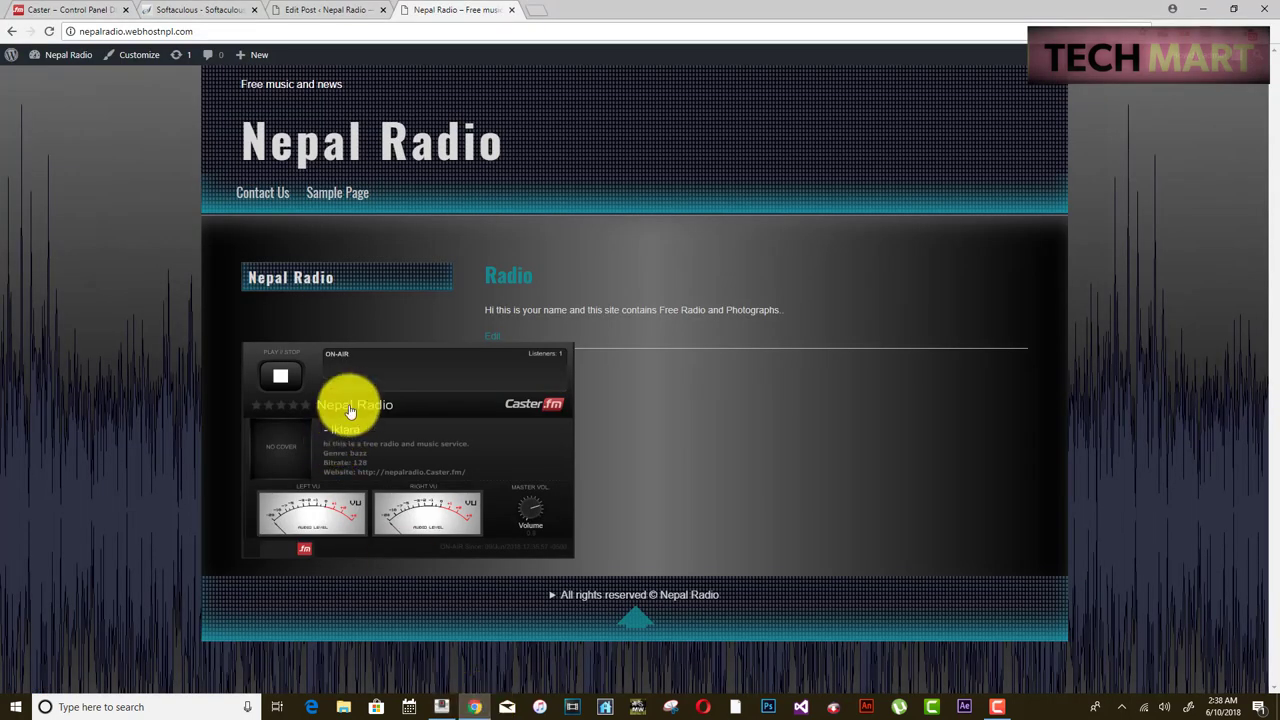
left_click(338, 15)
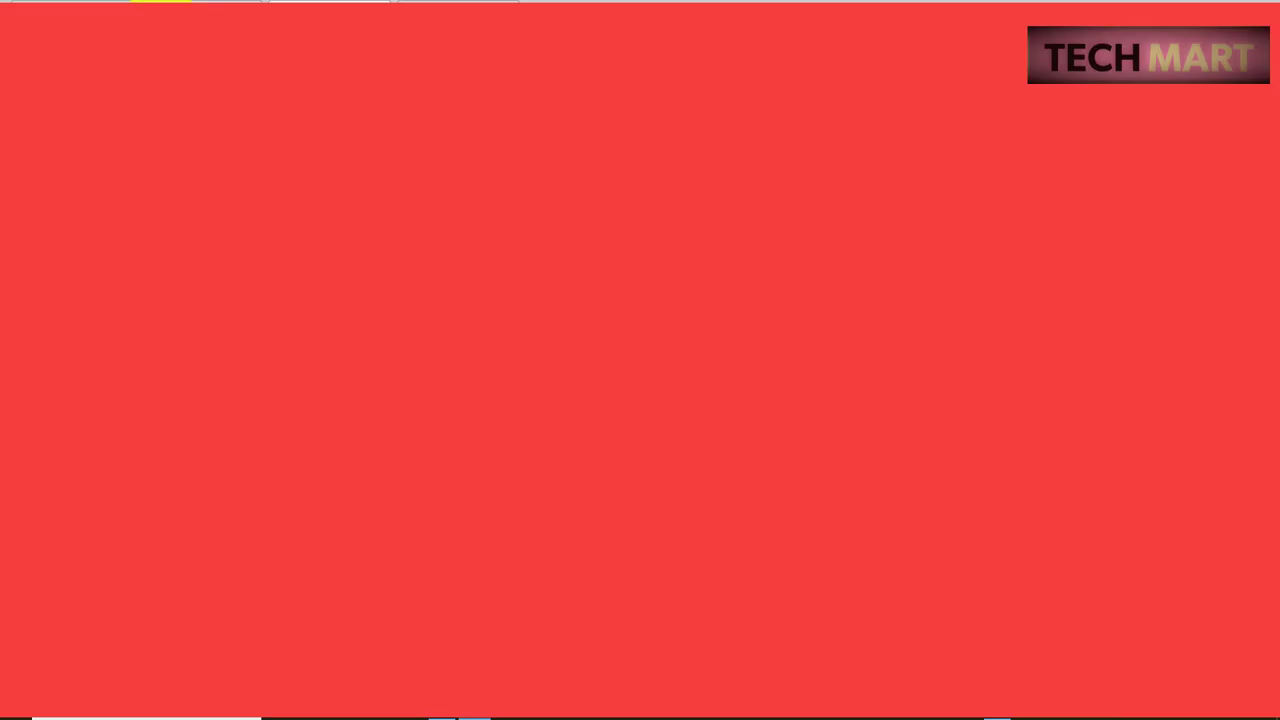